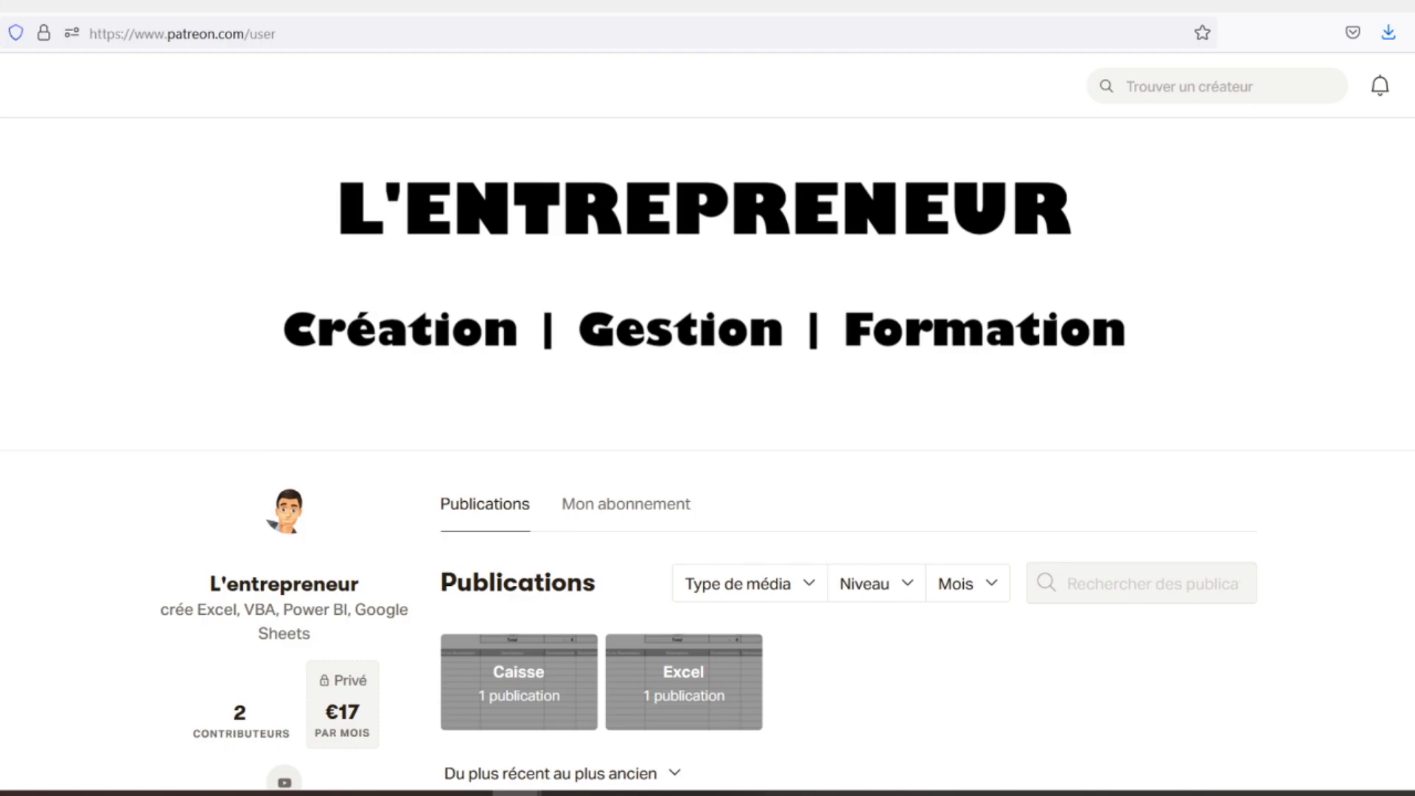
Look through the publications on L'entrepreneur's Patreon page, including the Feuilles de caisse post and its caisse.xlsx attachment
scroll(707, 457, down, 3)
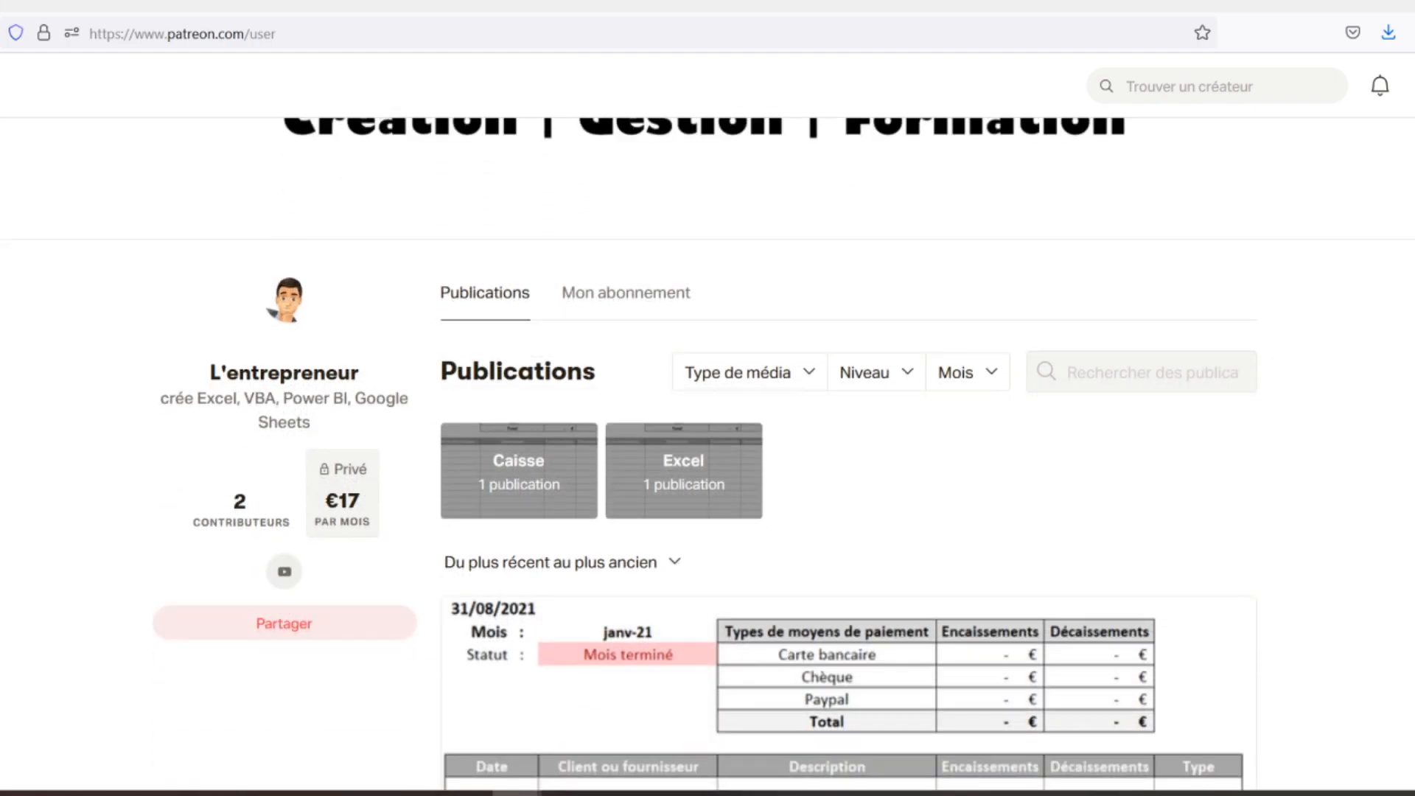
scroll(708, 457, down, 2)
scroll(708, 457, down, 2)
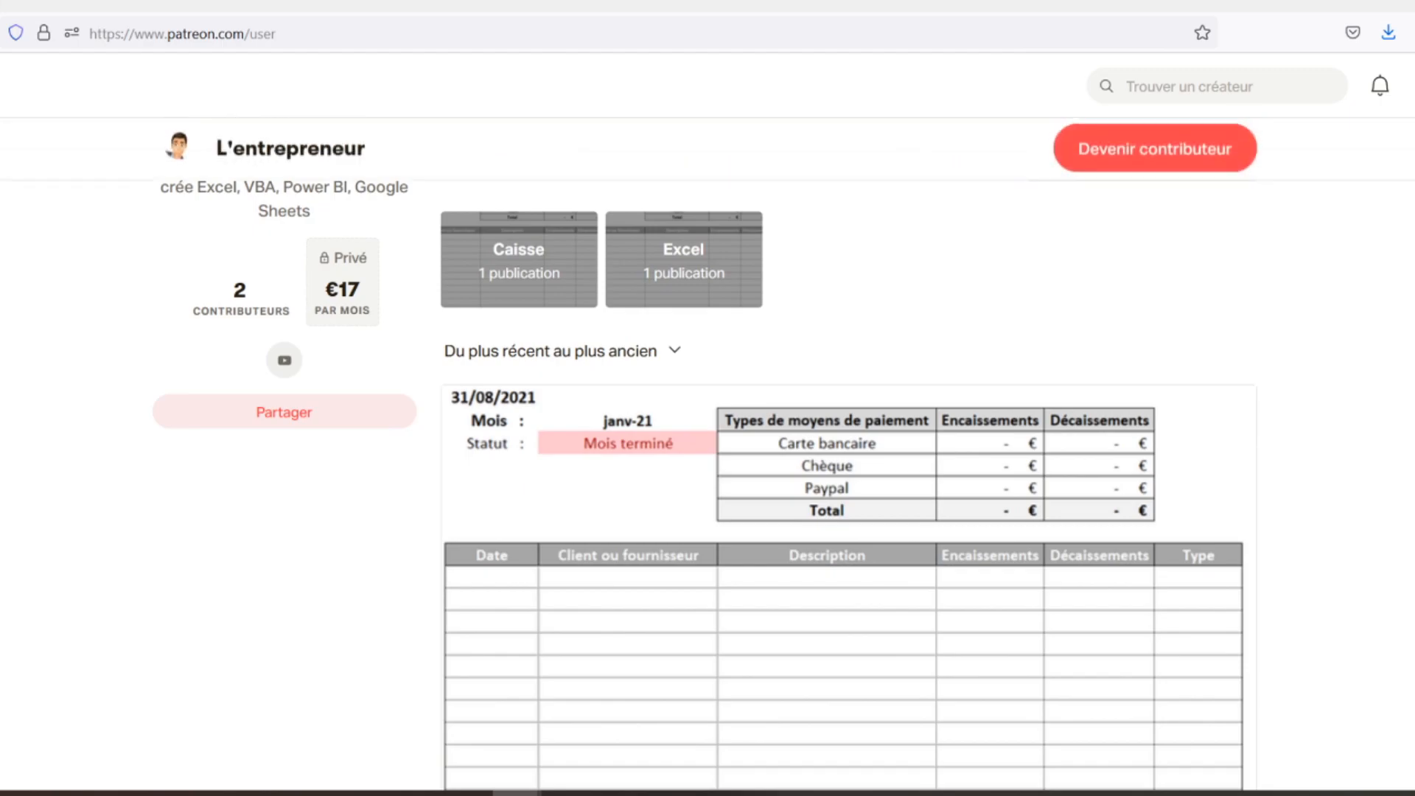
scroll(708, 457, down, 2)
scroll(707, 457, down, 2)
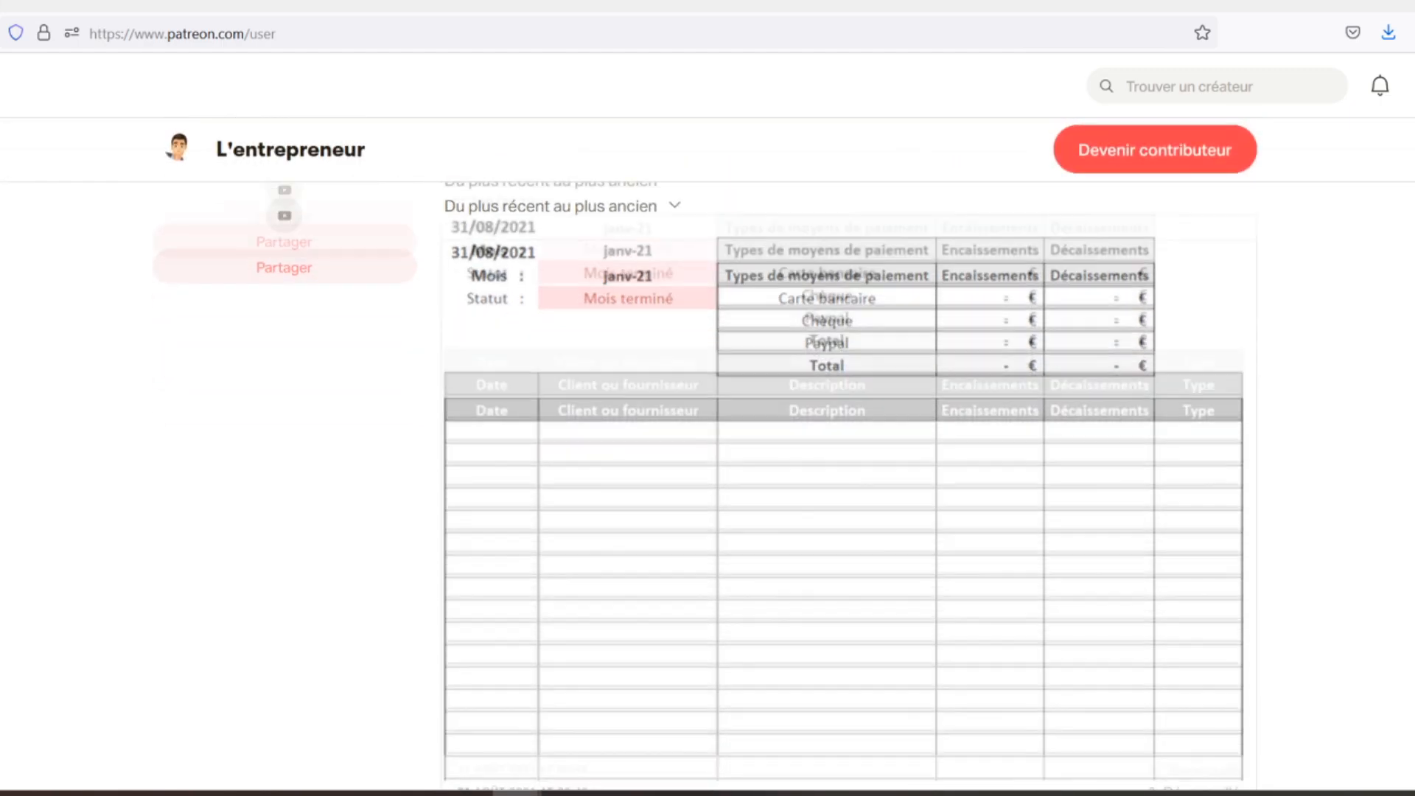
scroll(708, 457, down, 2)
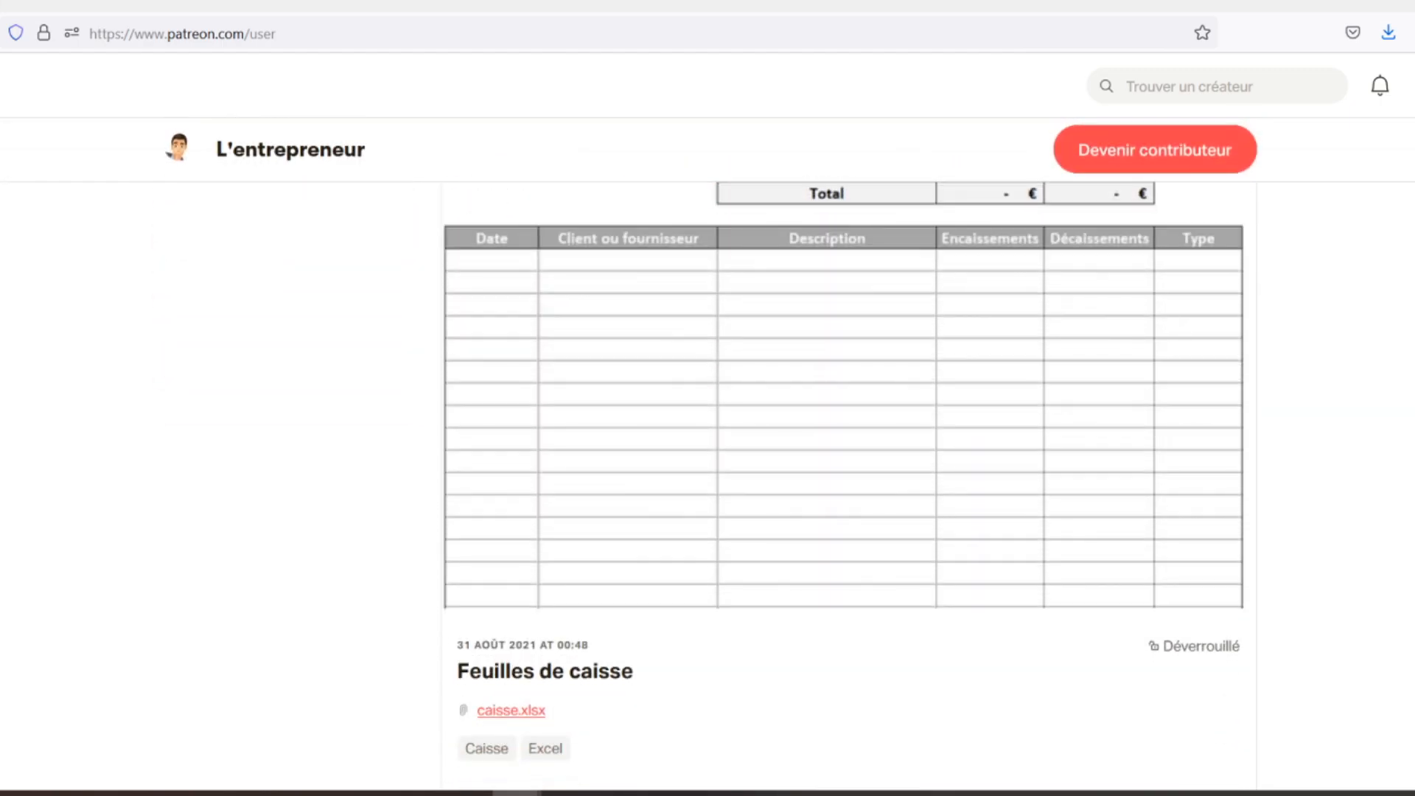
scroll(708, 457, down, 2)
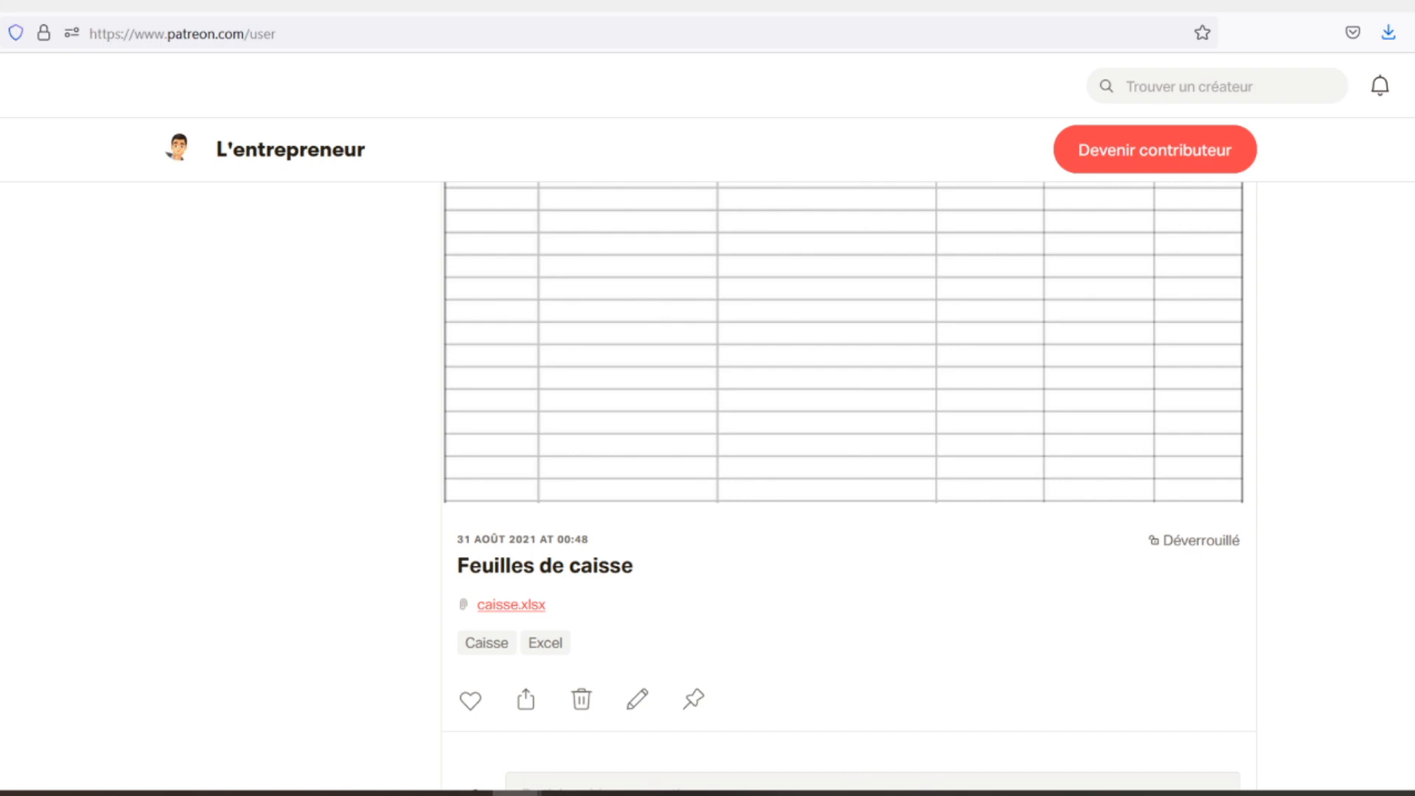
scroll(708, 457, down, 2)
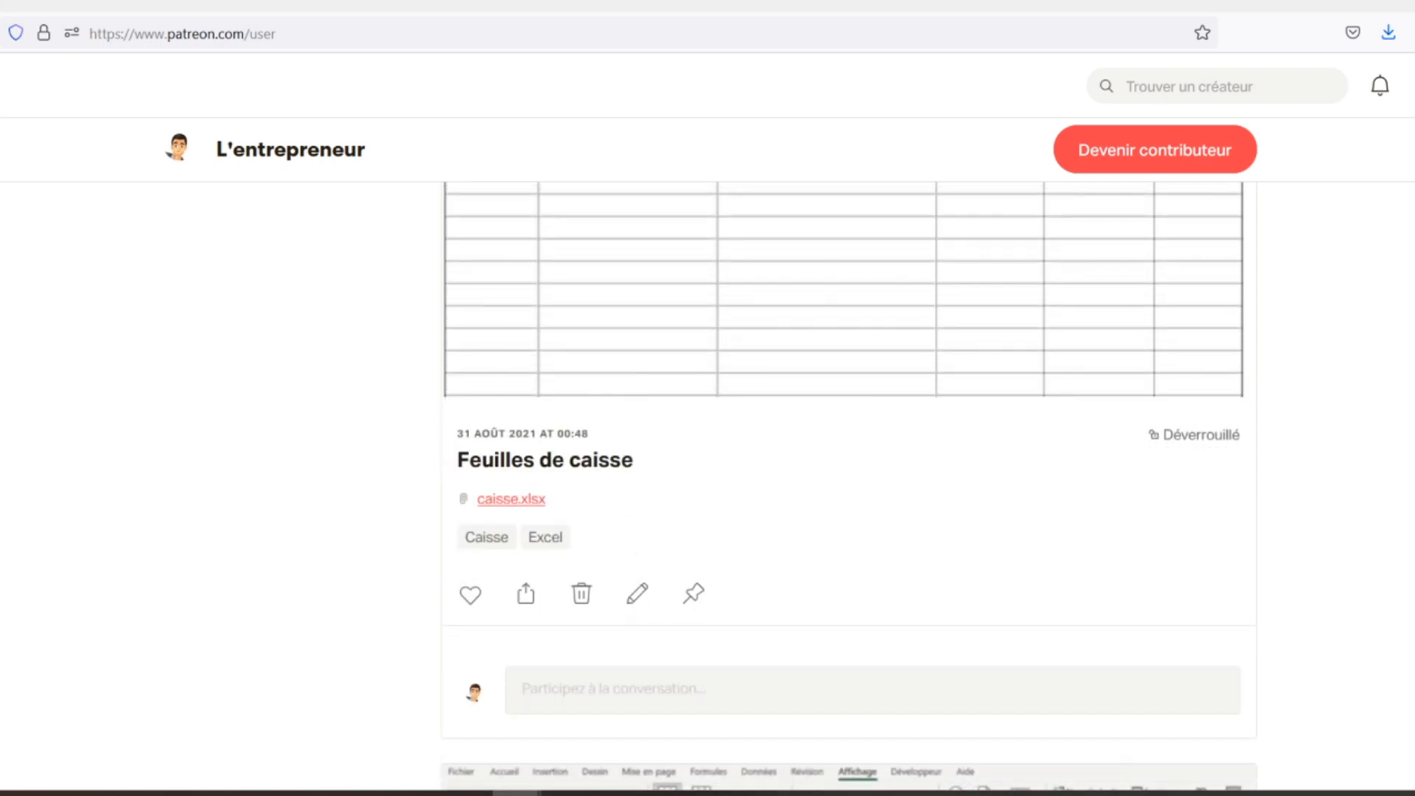
scroll(708, 457, down, 2)
scroll(847, 442, down, 2)
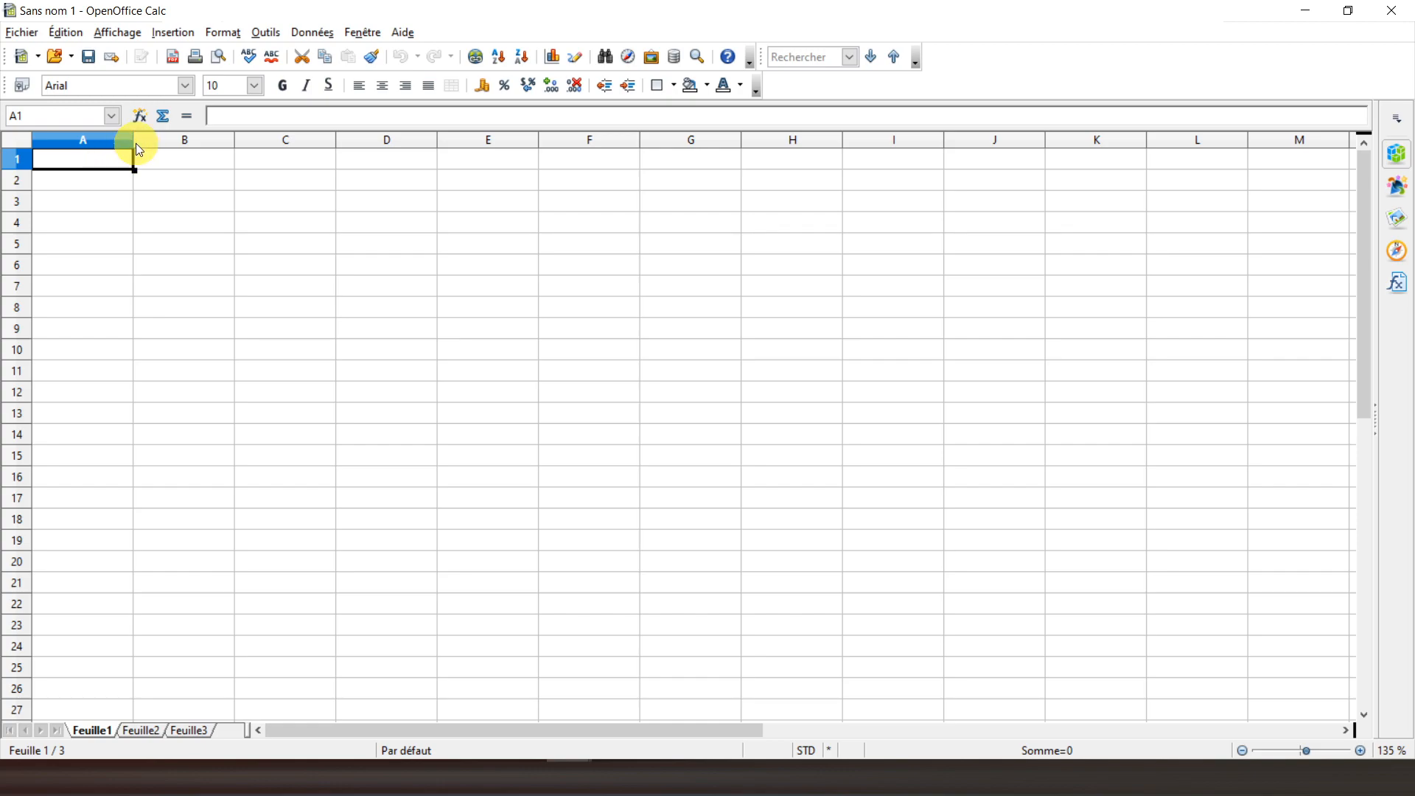
Narrow column A to a thin margin and enter the title "Fiche de Stock (CUMP)" in cell B1
drag(133, 143, 57, 150)
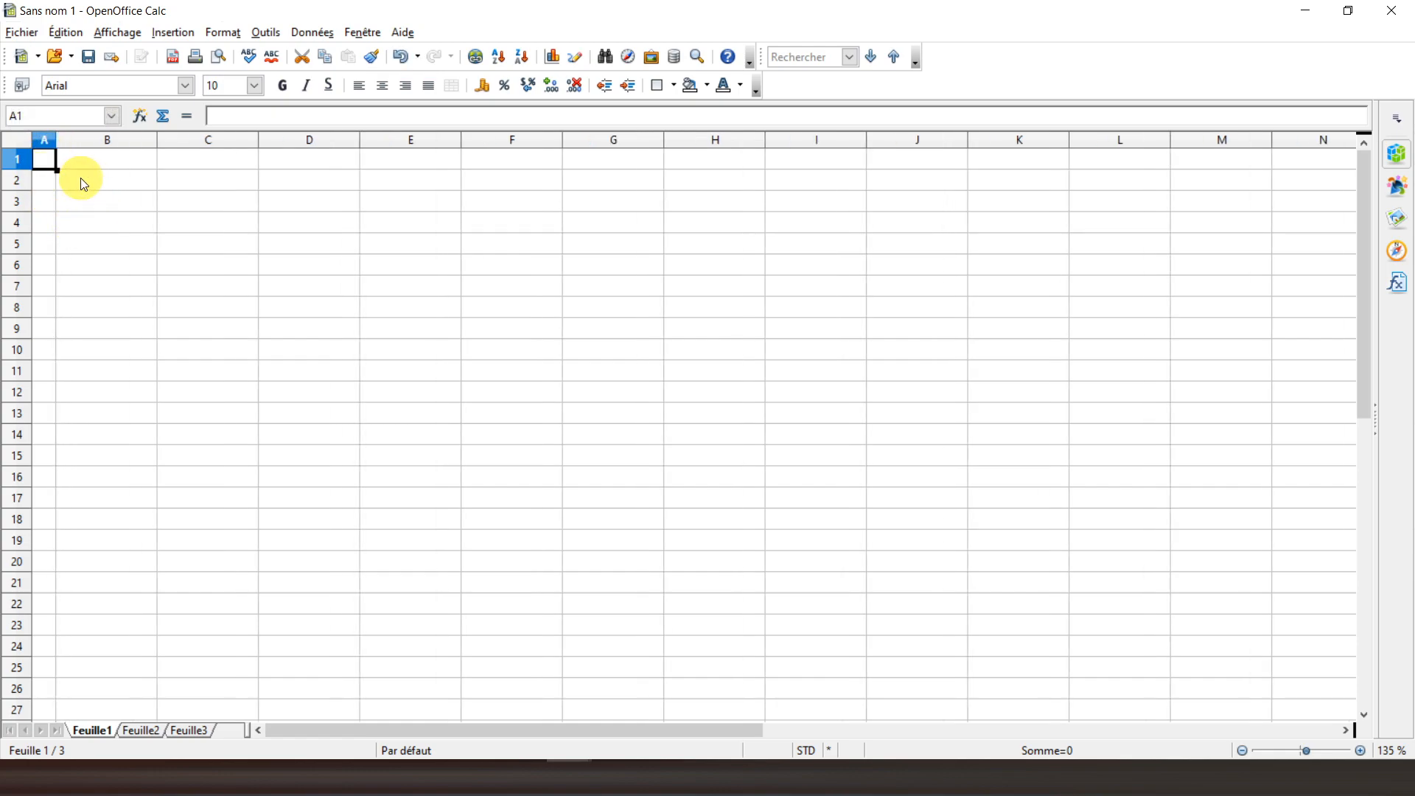
click(90, 154)
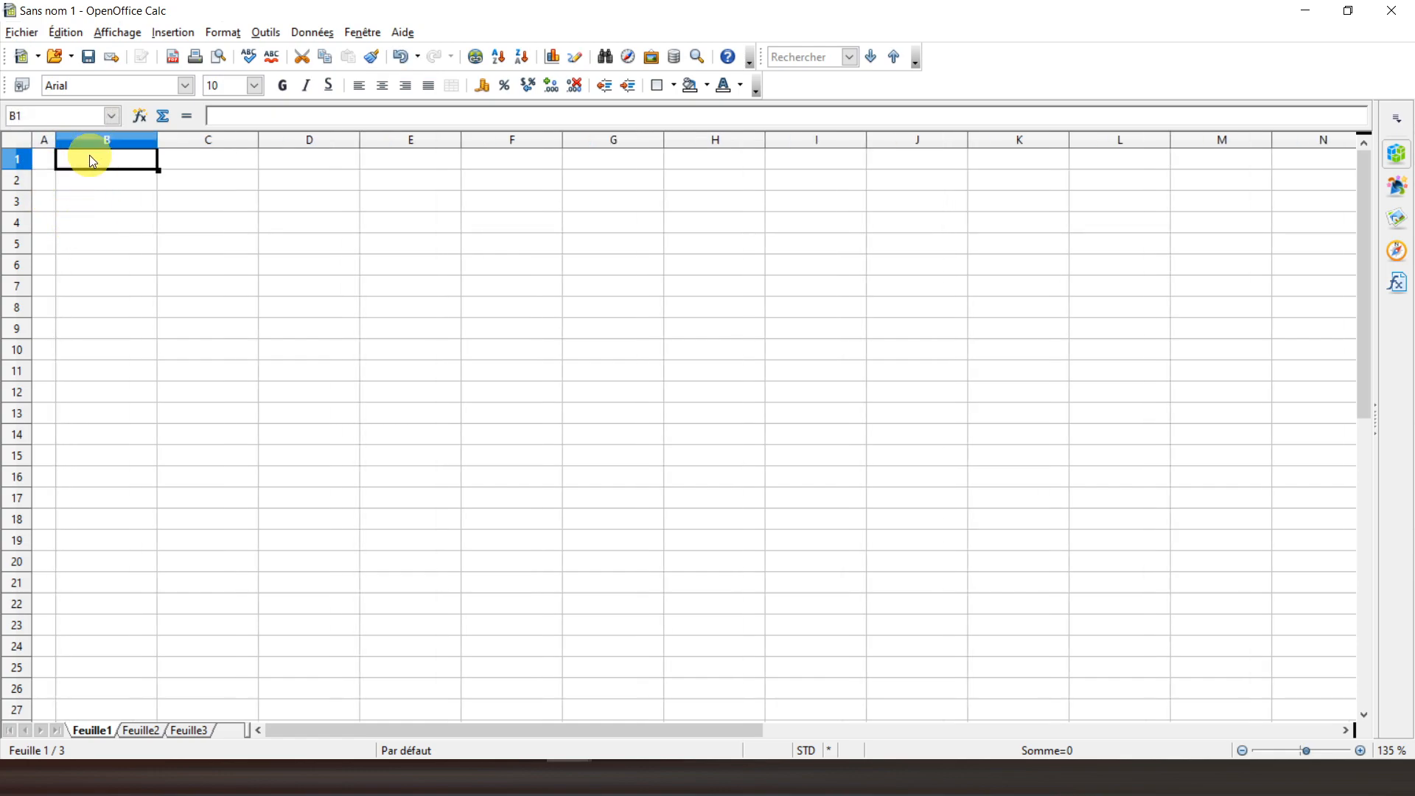
text(Fiche)
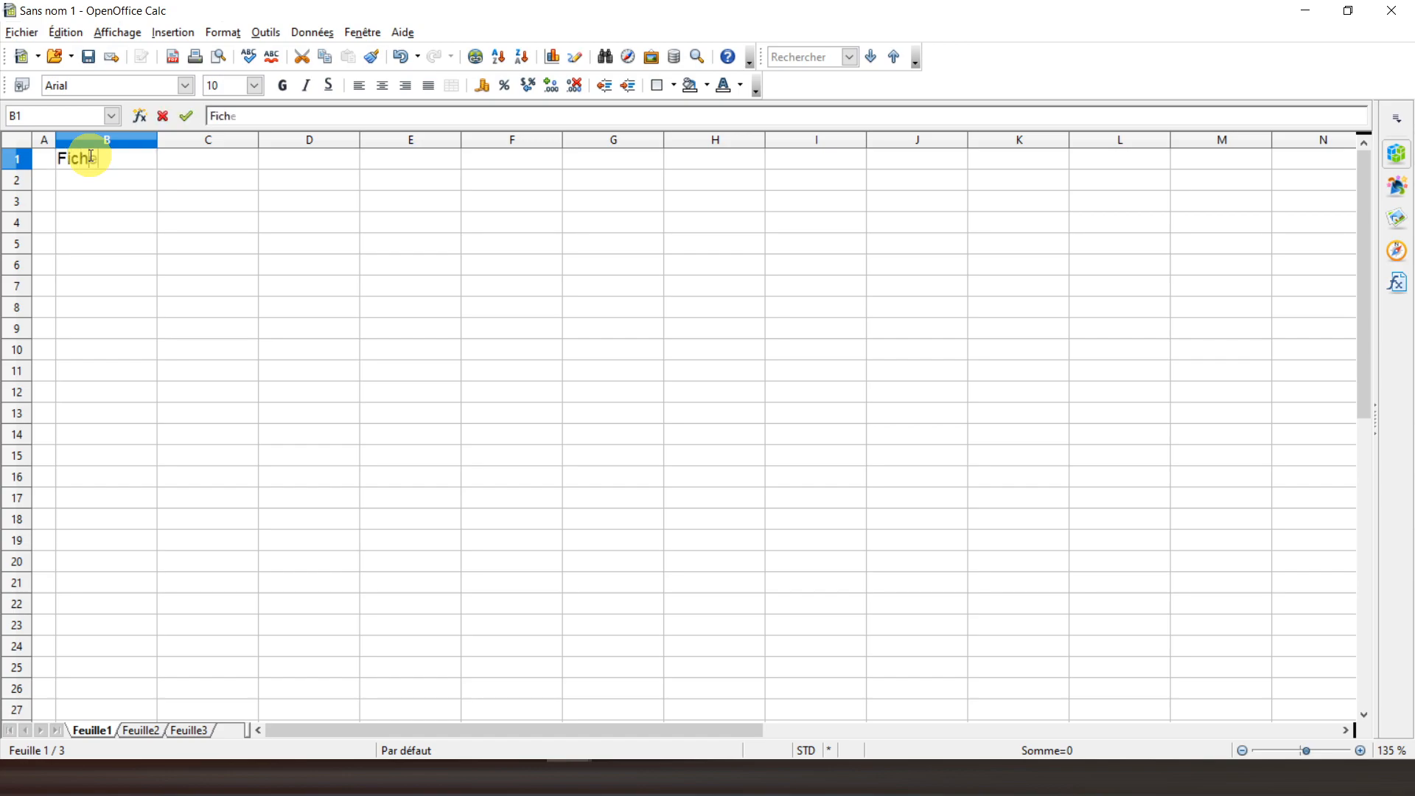
text( de Stock (CUMP))
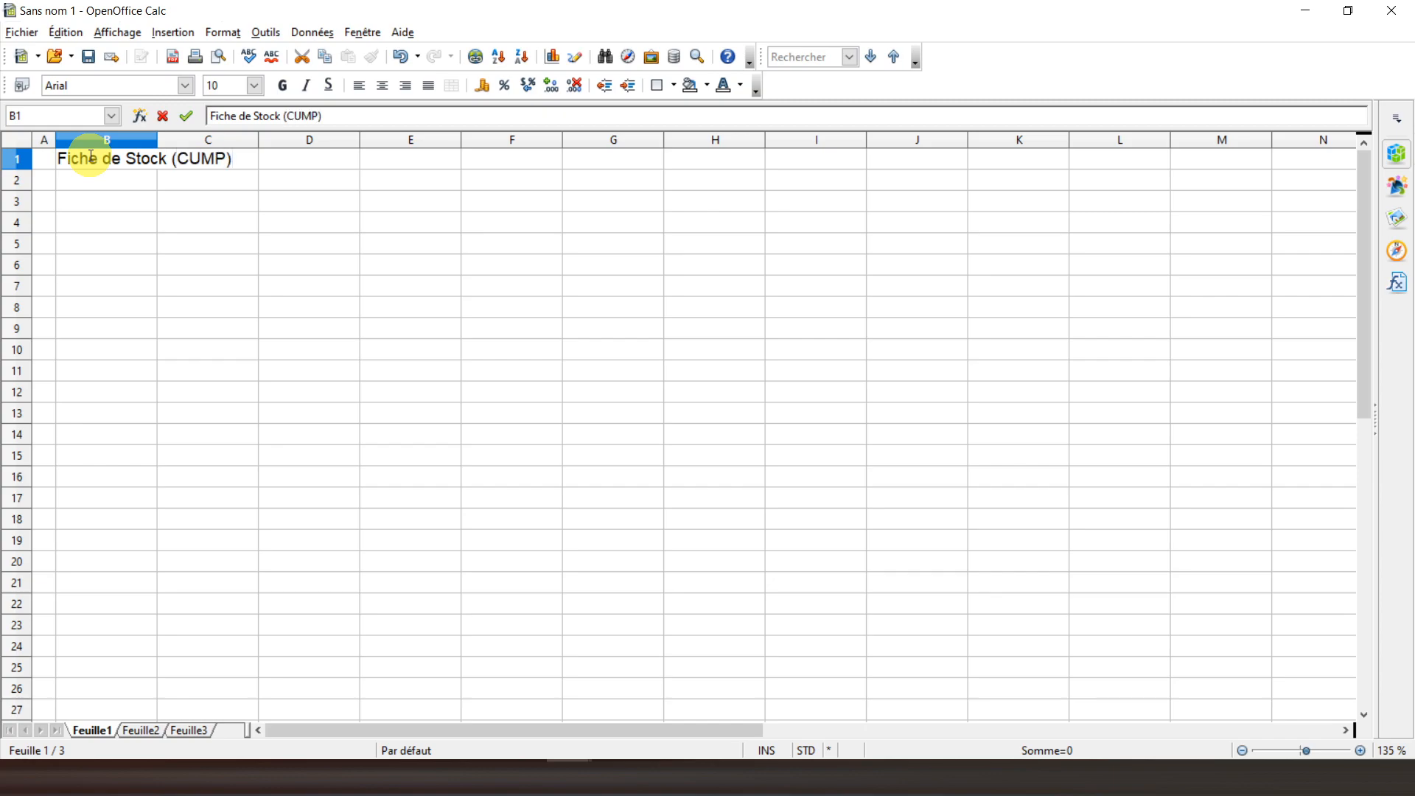
key(Return)
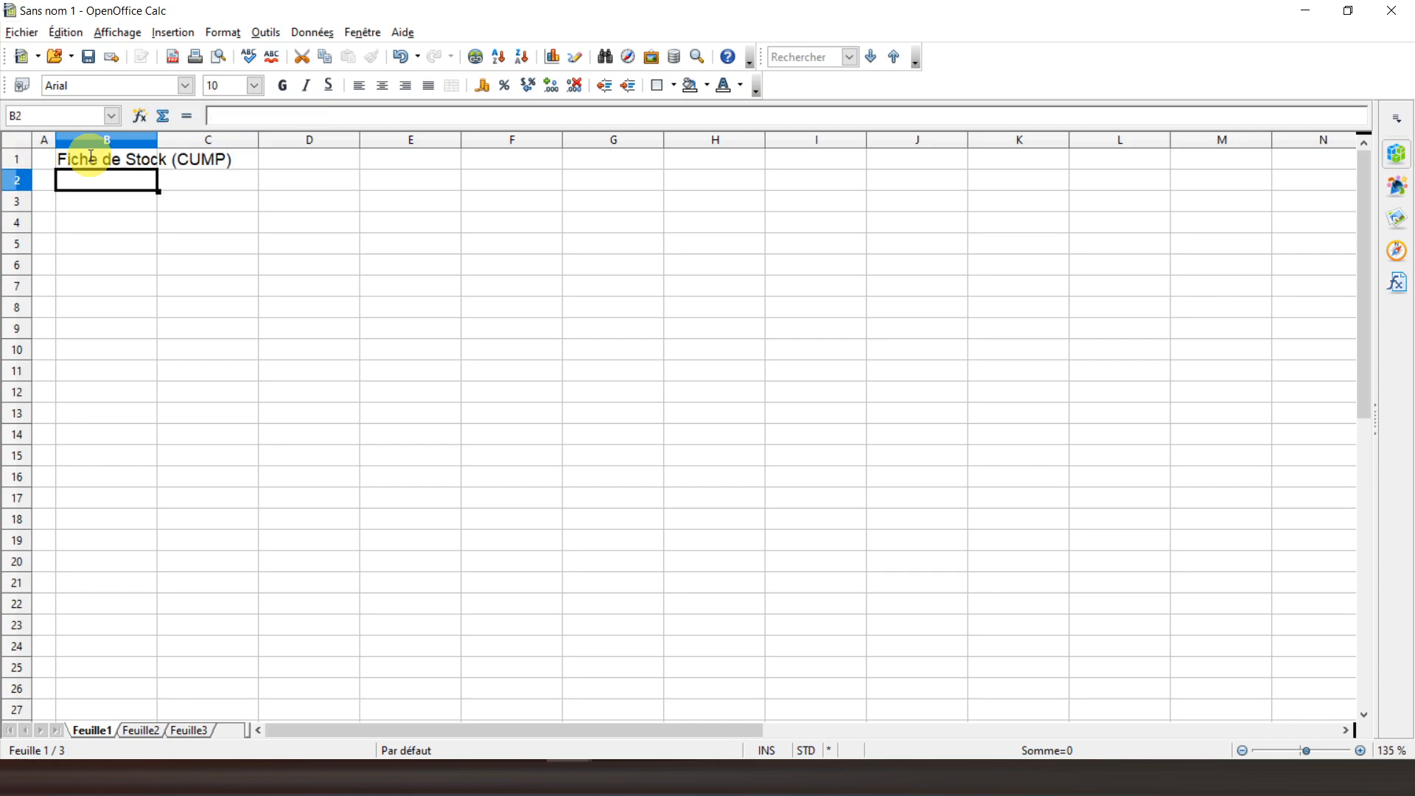
Merge cells B1:M2 and centre the title horizontally and vertically
drag(90, 157, 1193, 164)
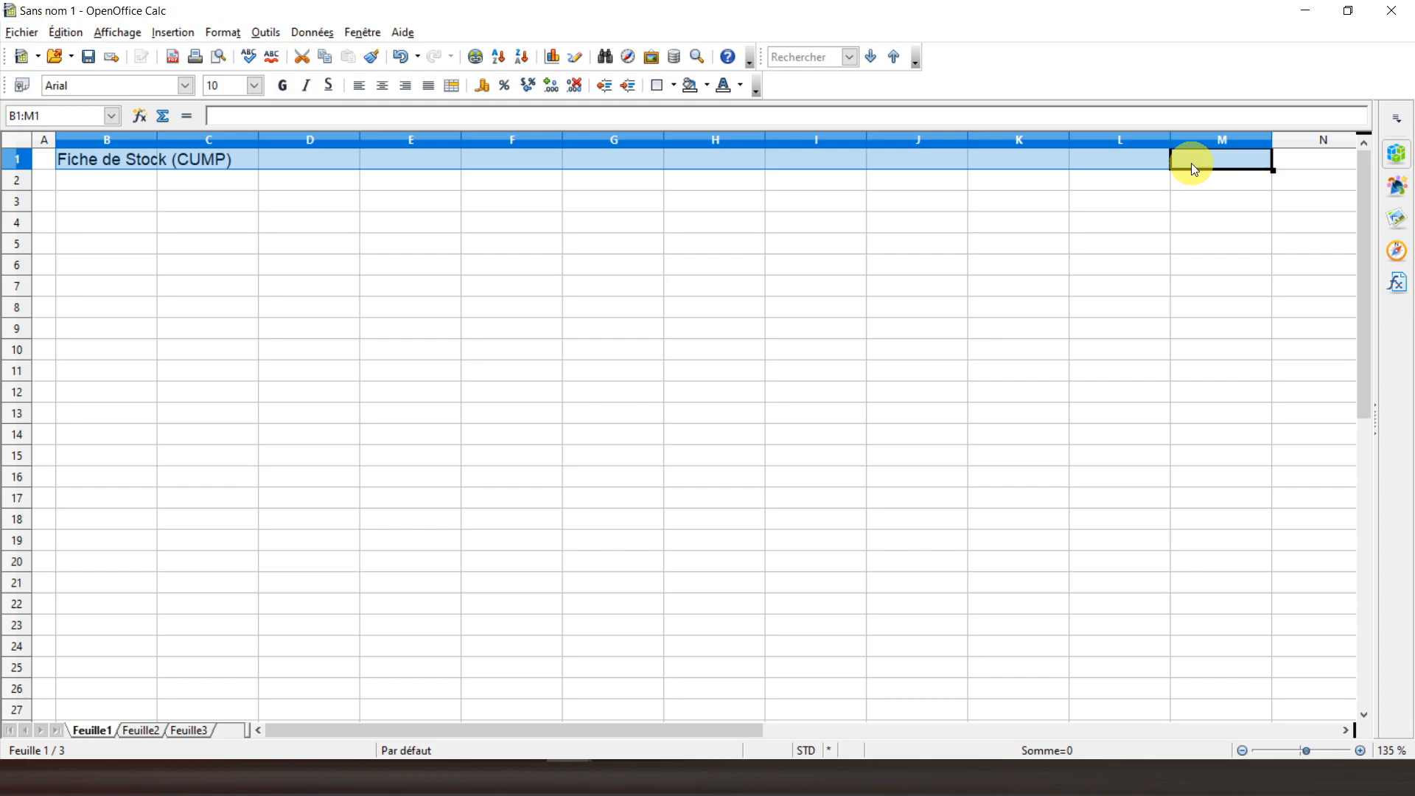
drag(1191, 162, 1188, 188)
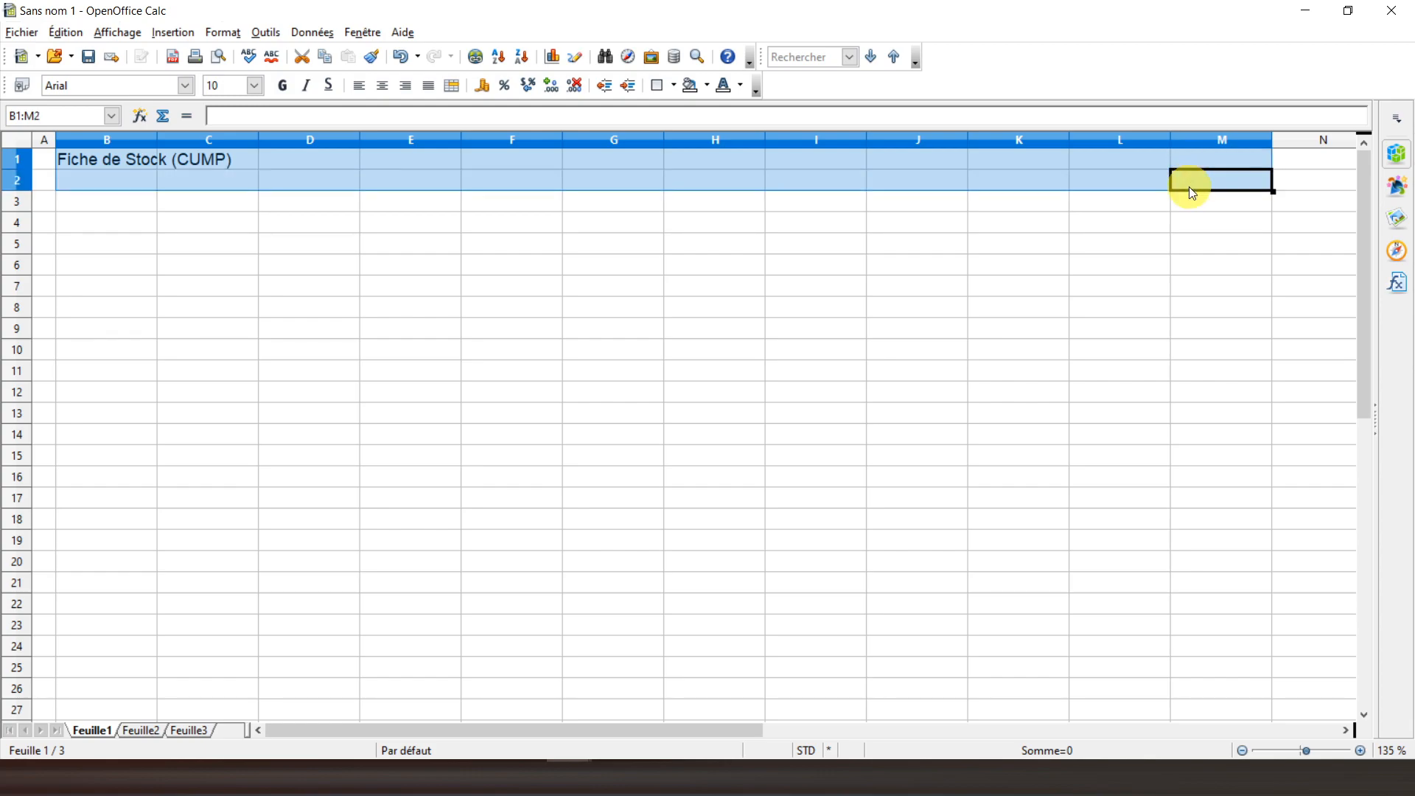
click(1398, 156)
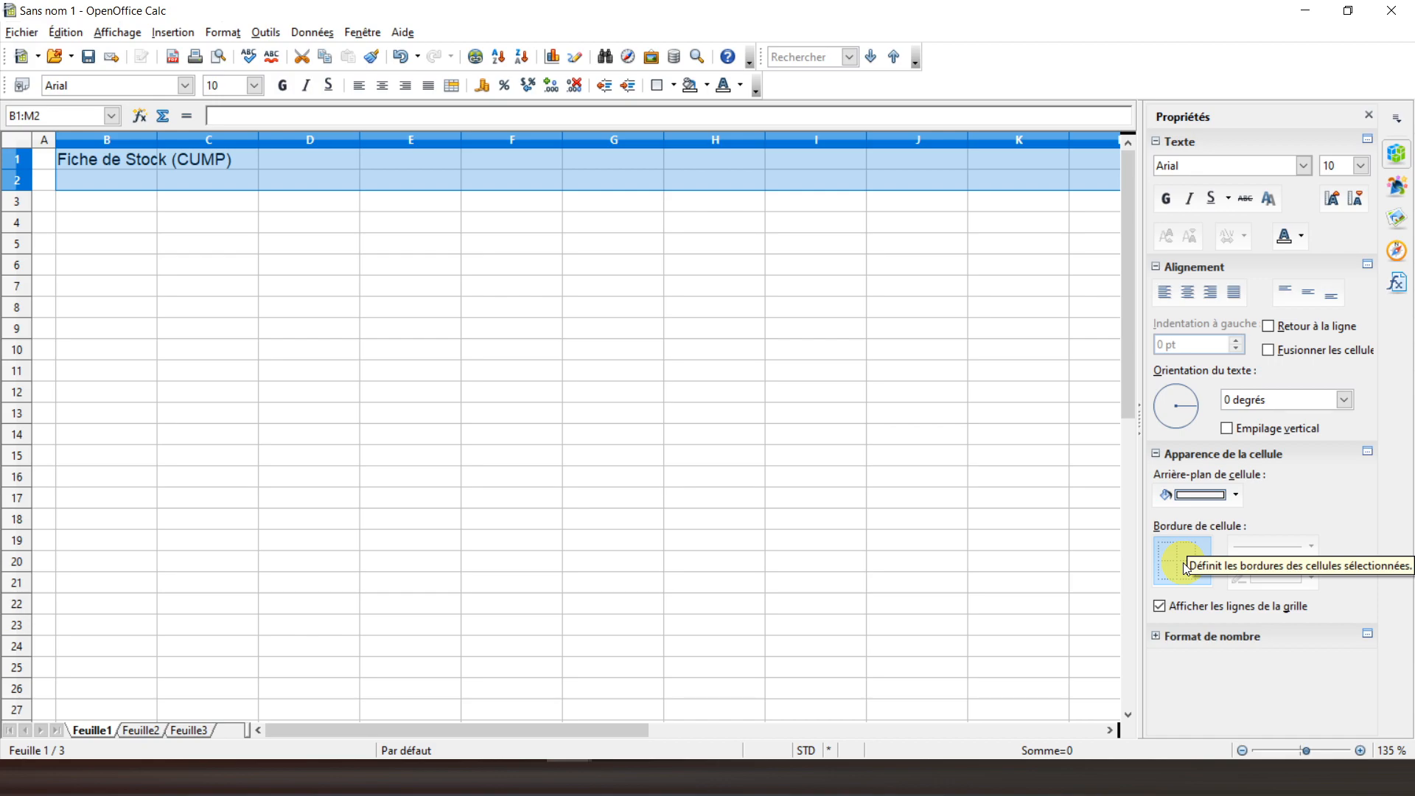
click(1268, 351)
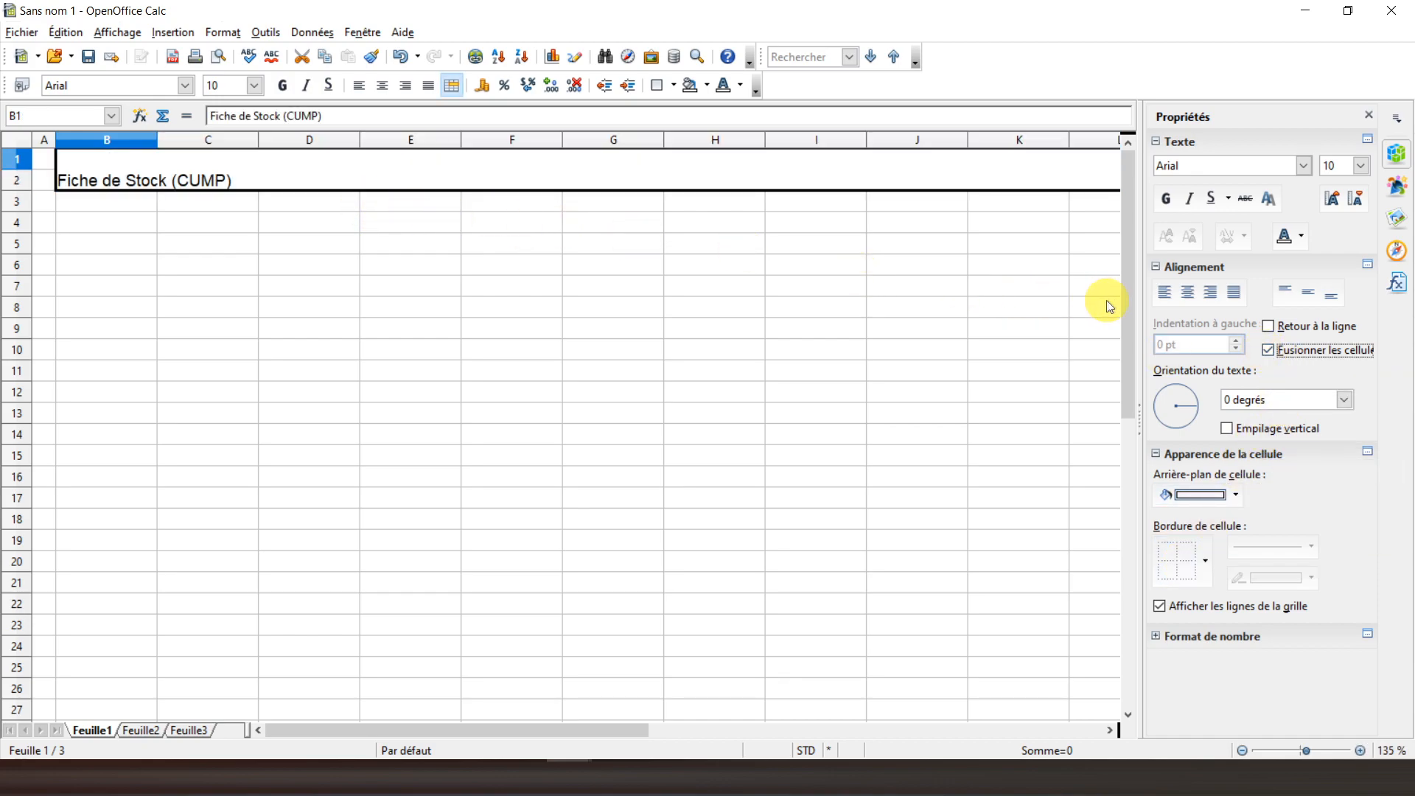
click(1188, 294)
click(1307, 299)
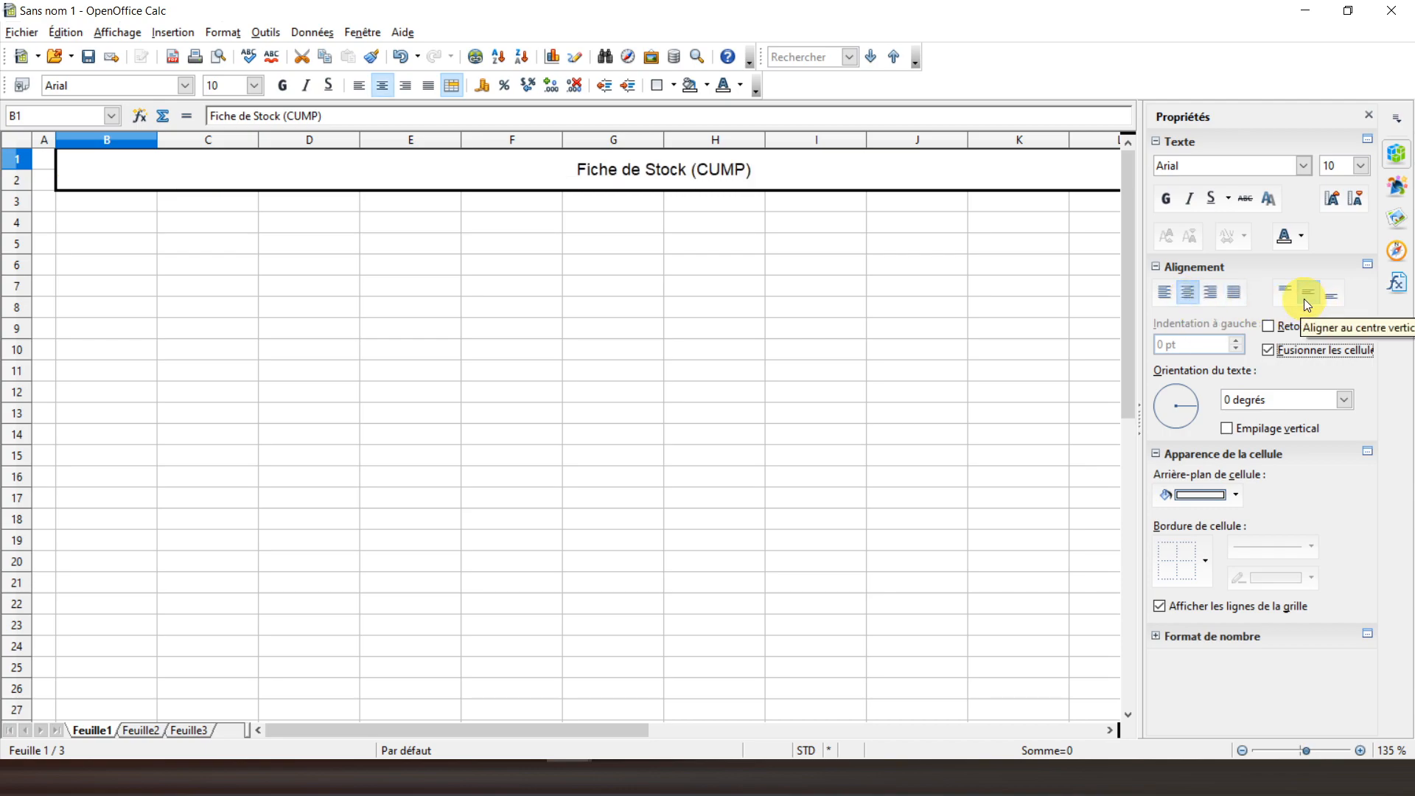
Make the title bold and set its font size to 14
click(1170, 206)
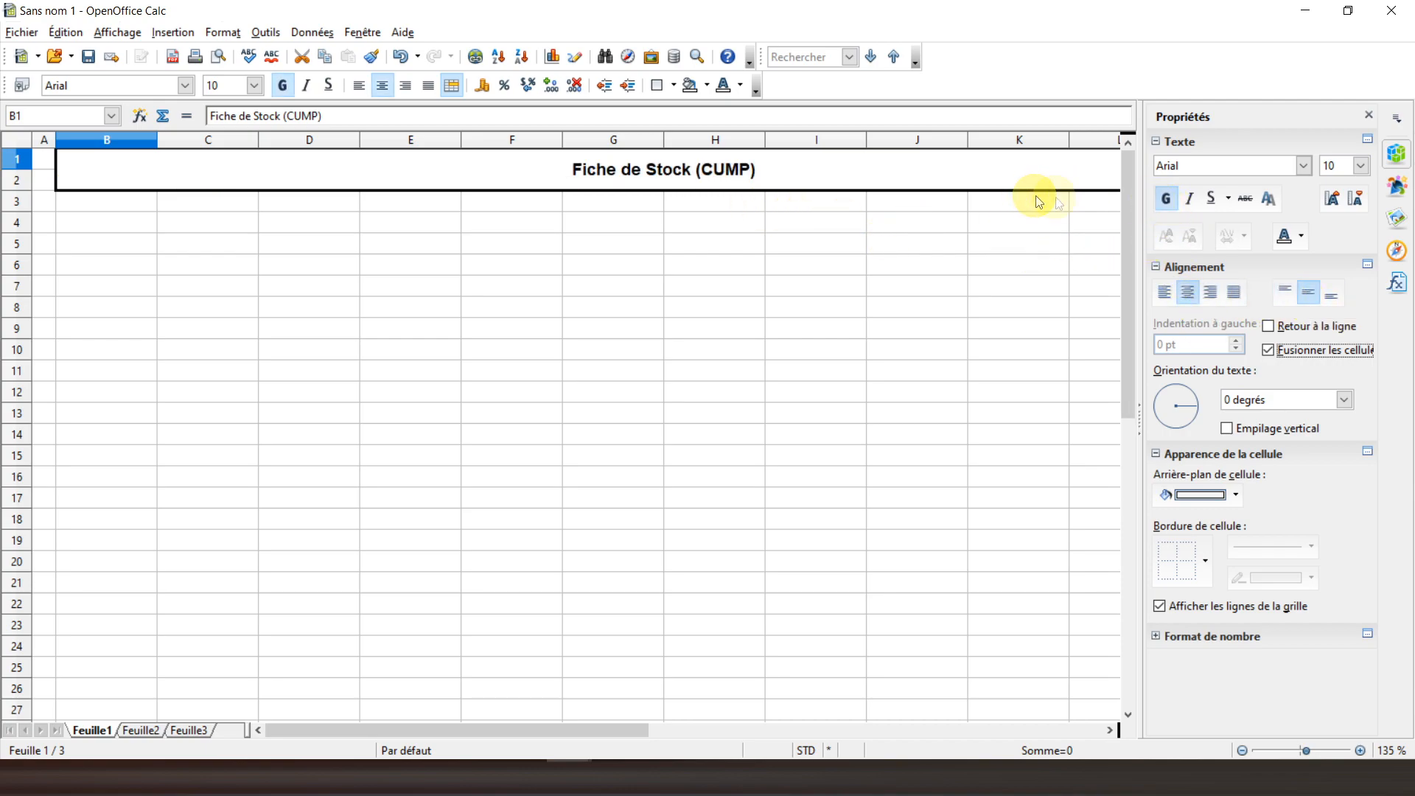
click(1363, 168)
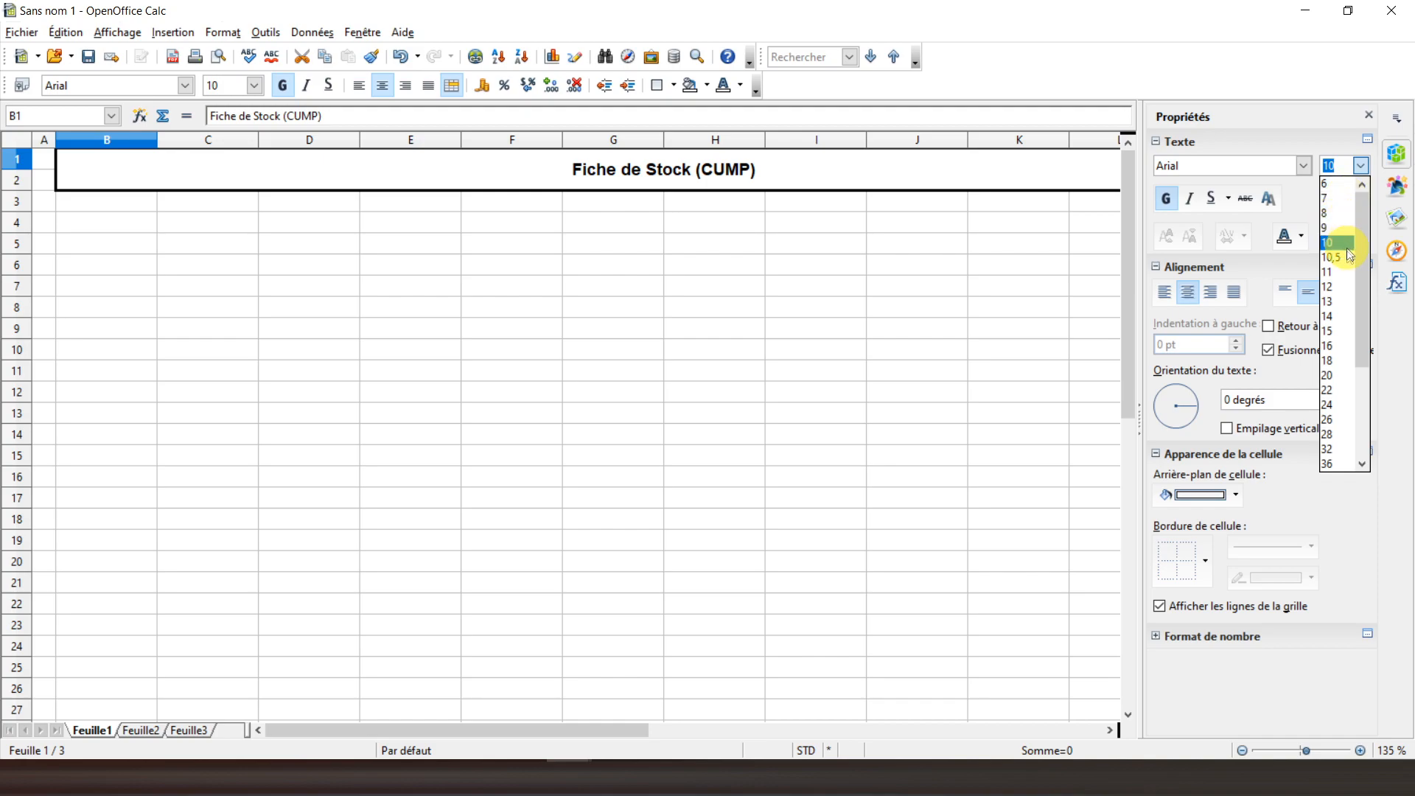
click(1339, 315)
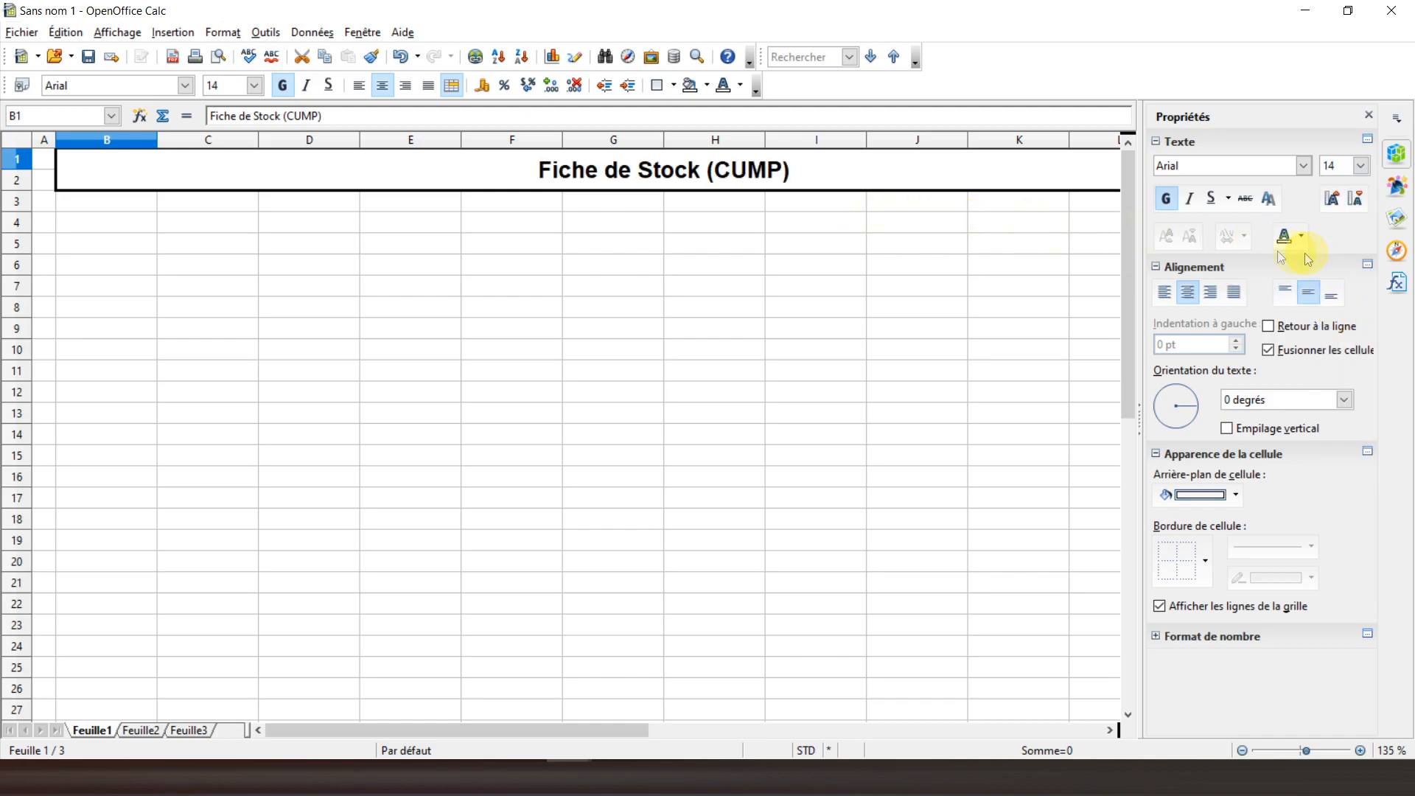
Put a thin outer border around the block B3:E5
click(113, 213)
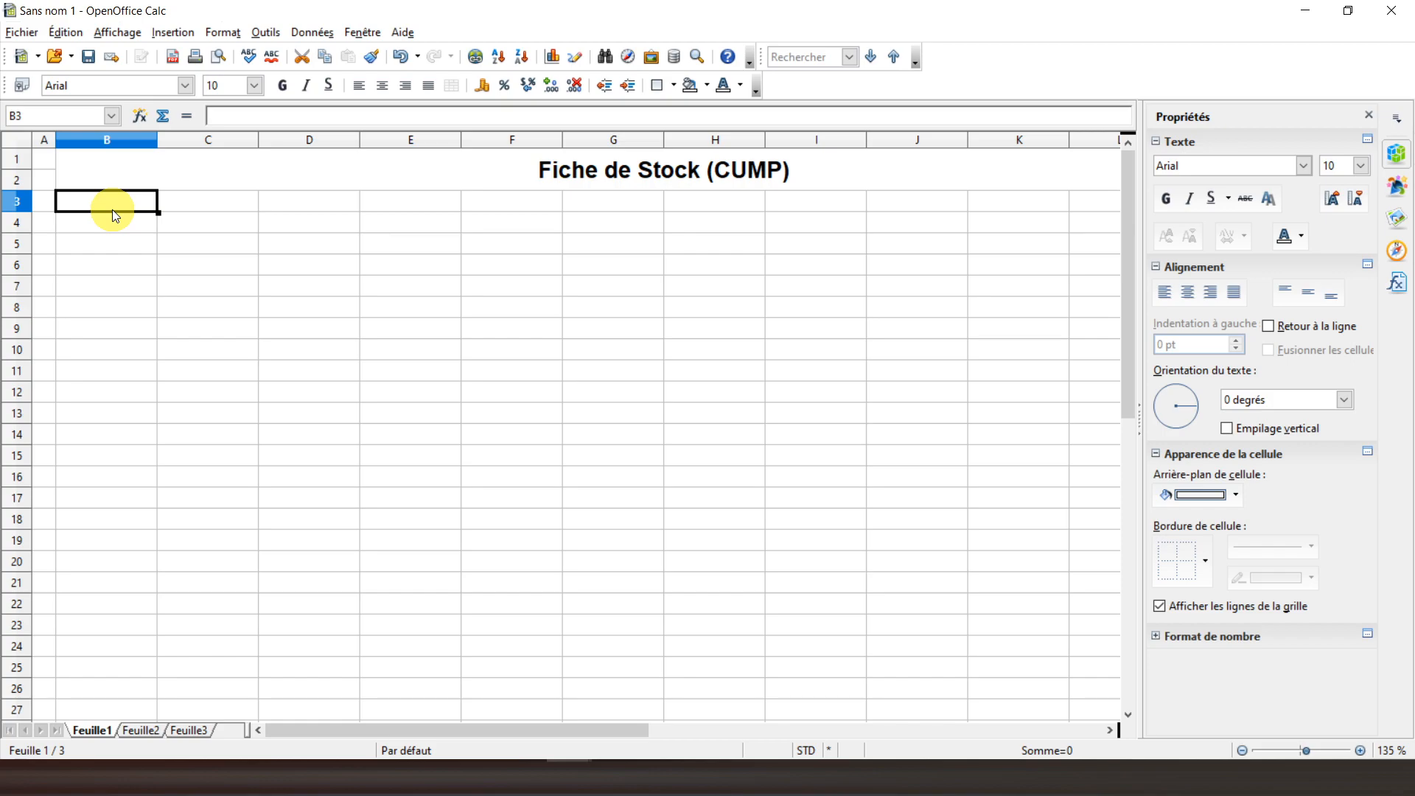
drag(112, 209, 281, 209)
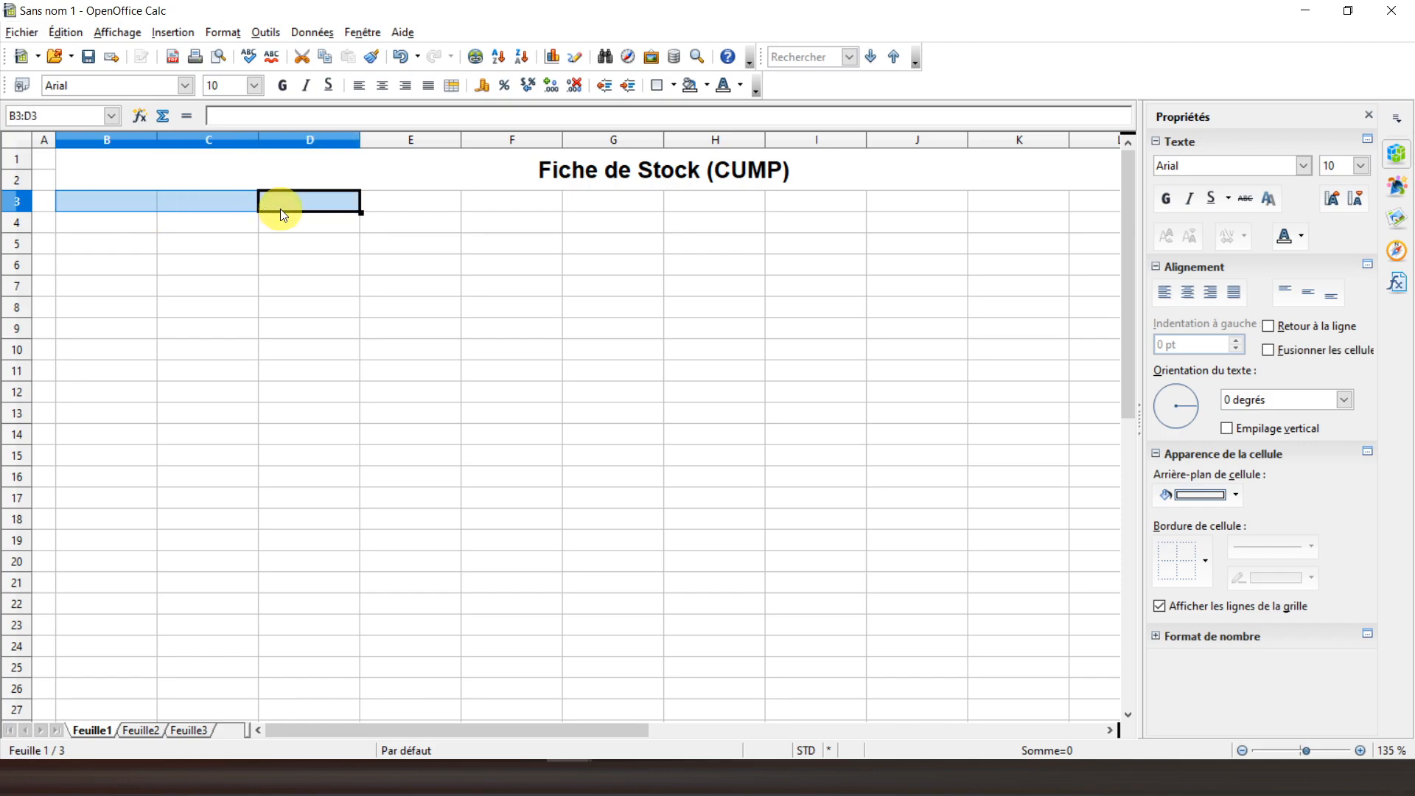
drag(280, 210, 388, 243)
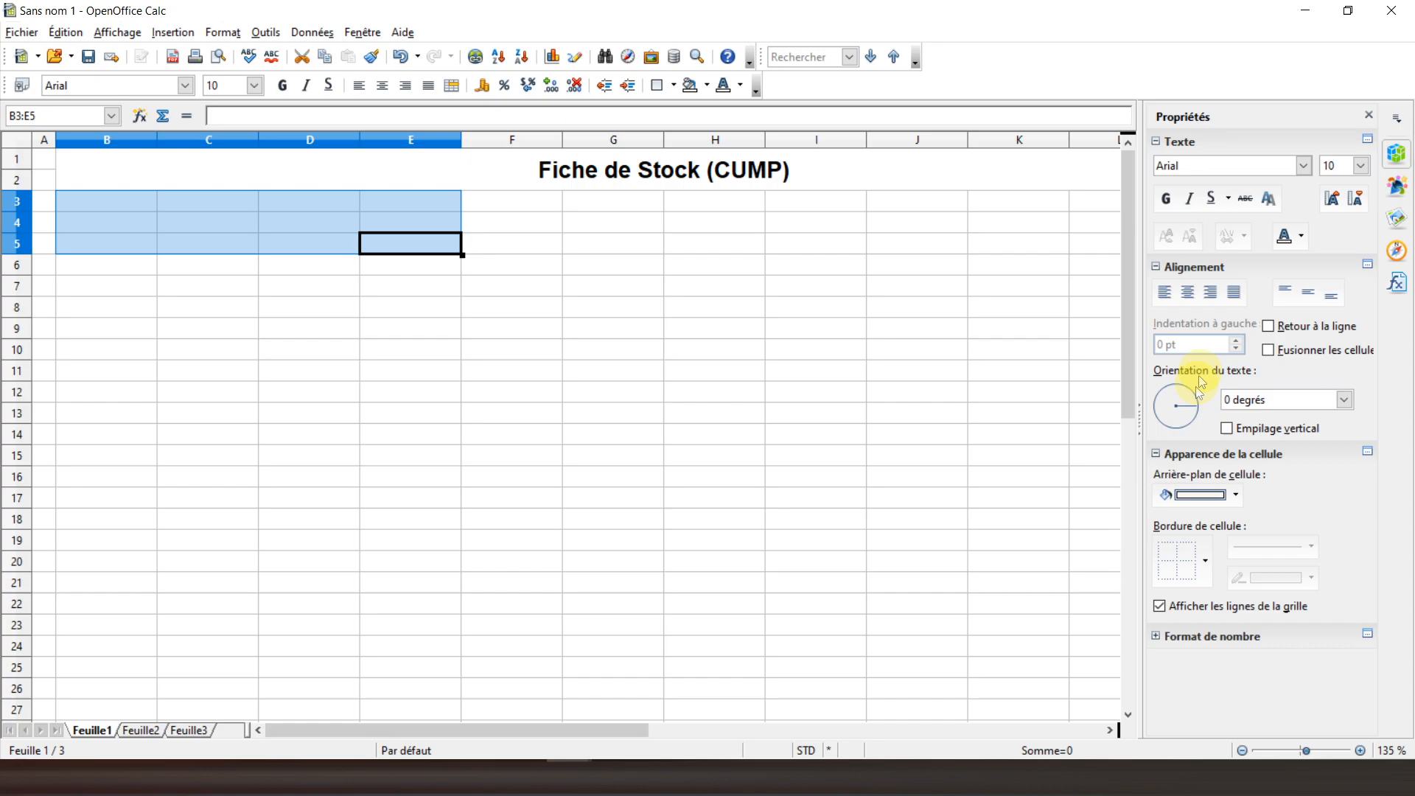
click(1197, 560)
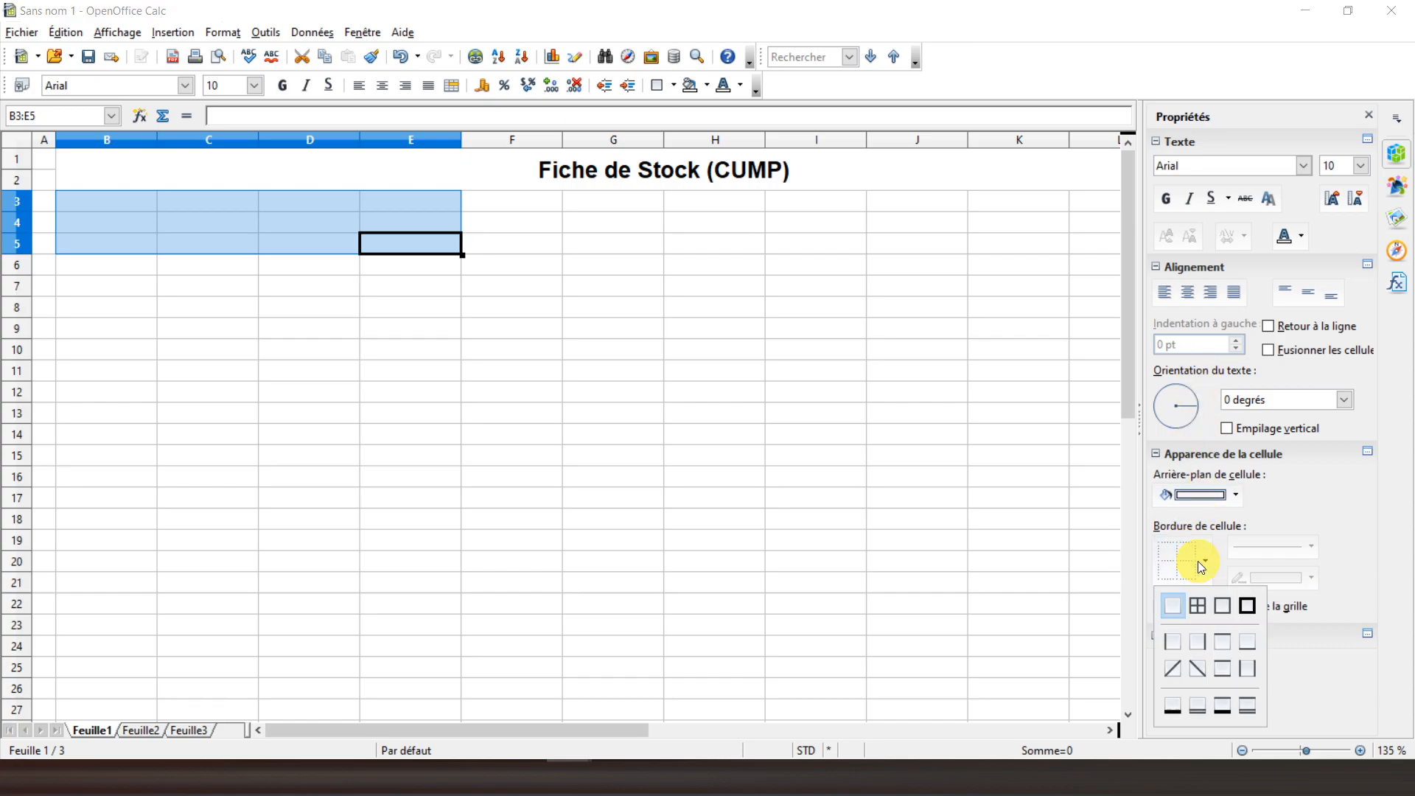
click(1222, 603)
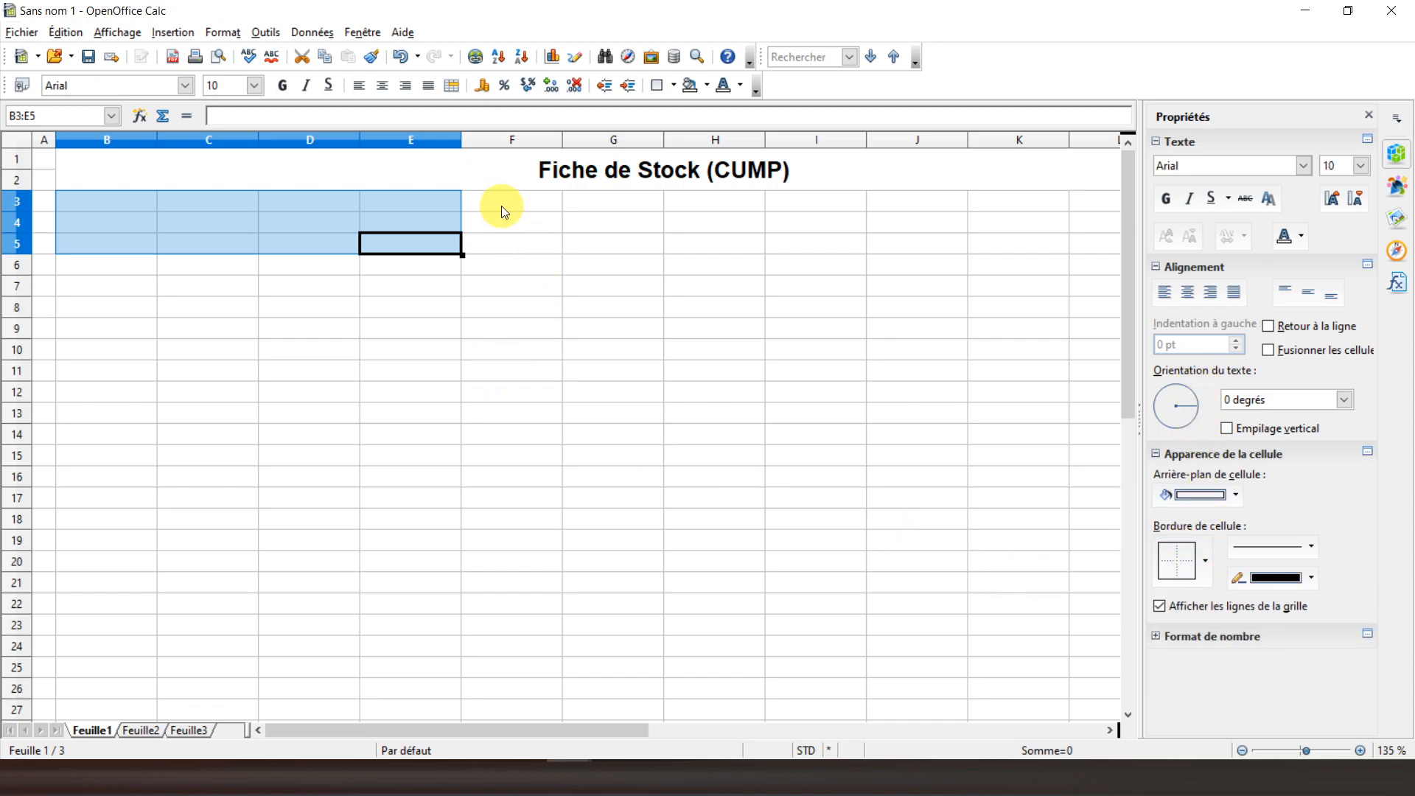
Put a thin outer border around each of the blocks F3:I5 and J3:M5
drag(504, 212, 820, 242)
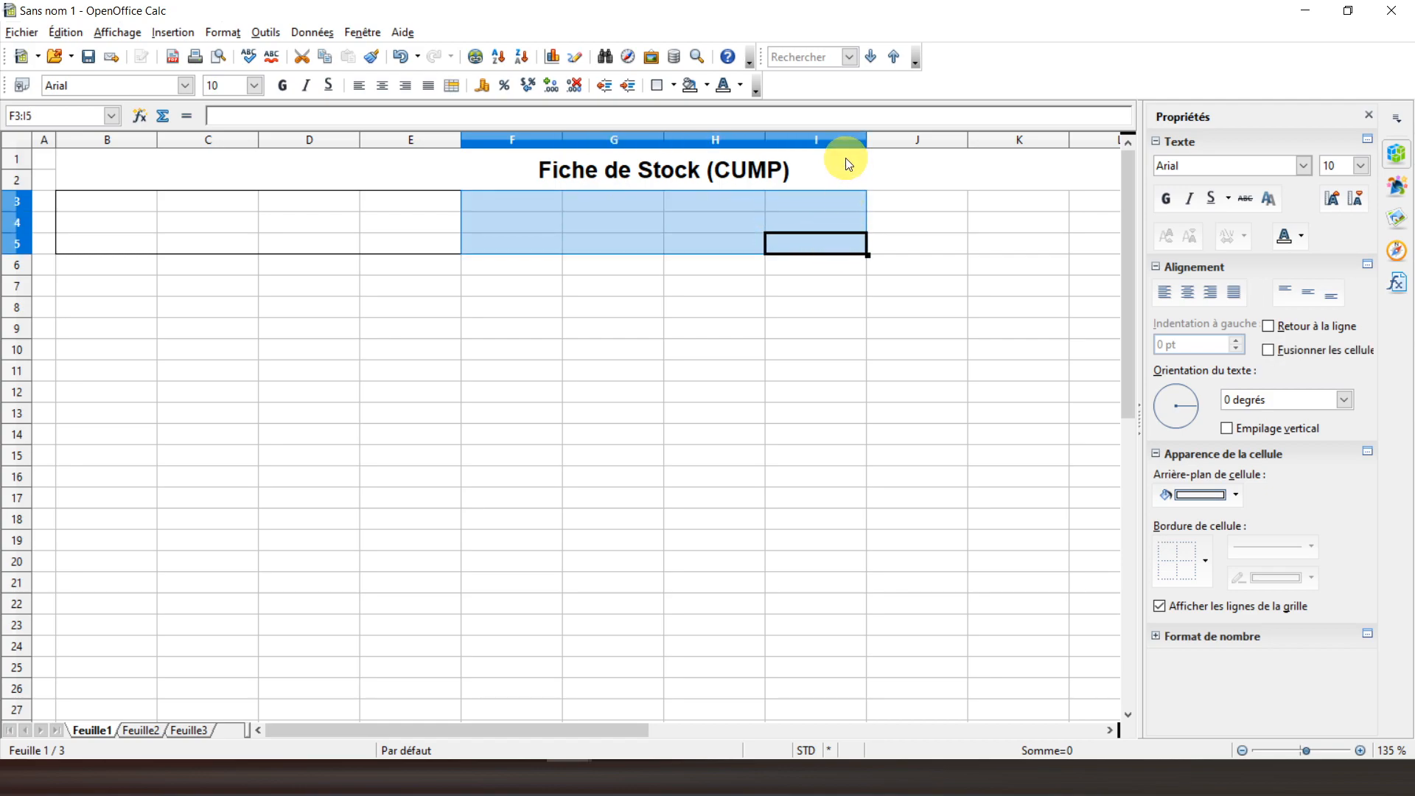
click(1183, 563)
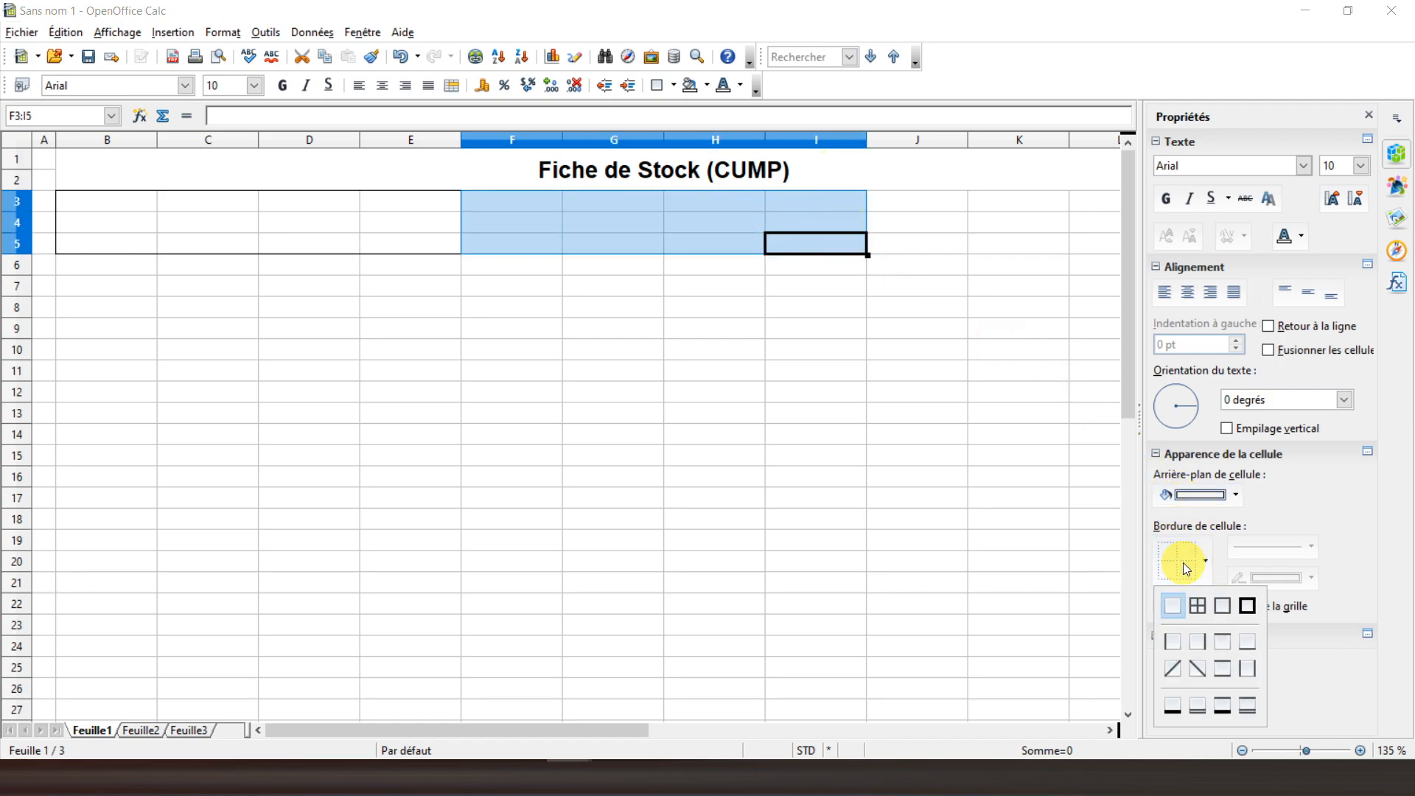
click(1223, 604)
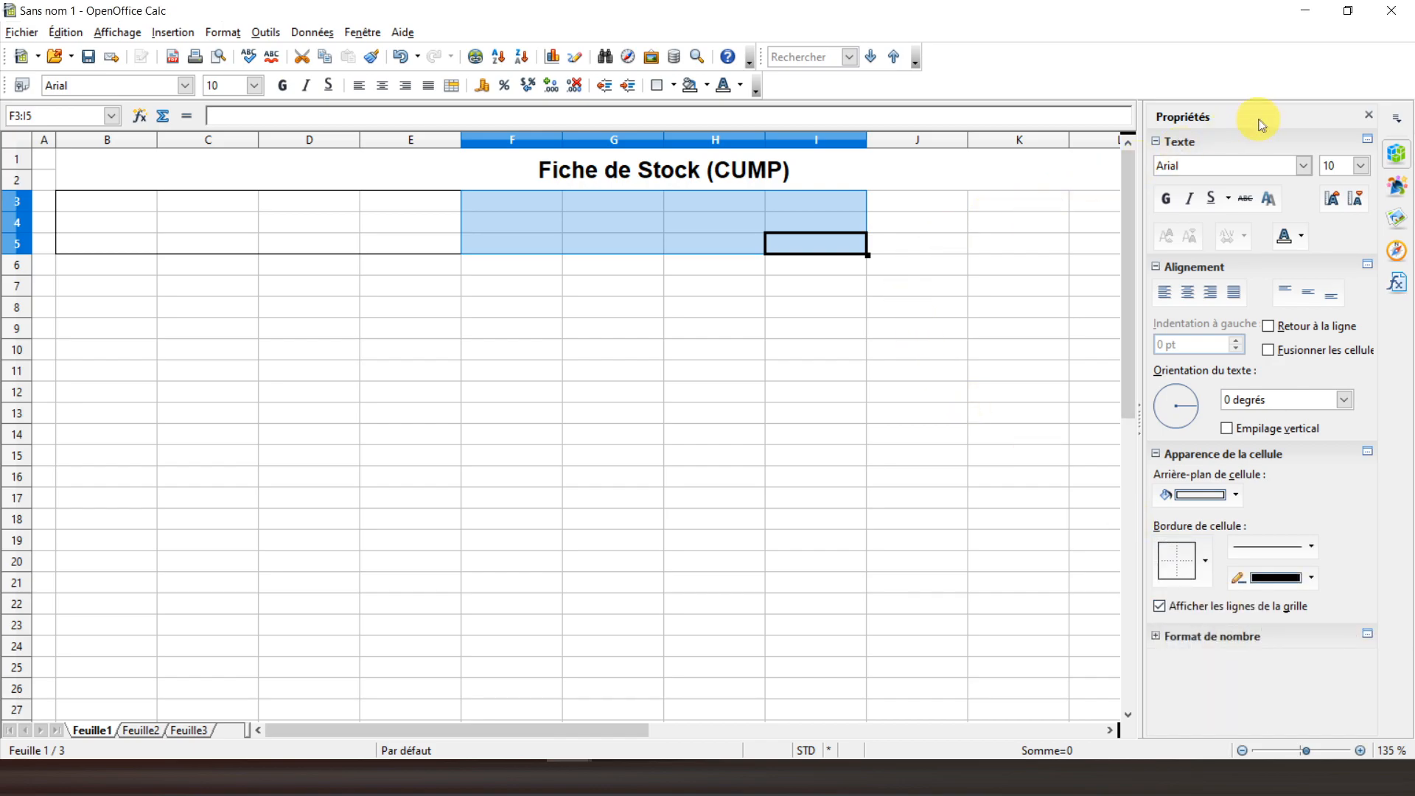
click(1103, 729)
drag(568, 201, 907, 237)
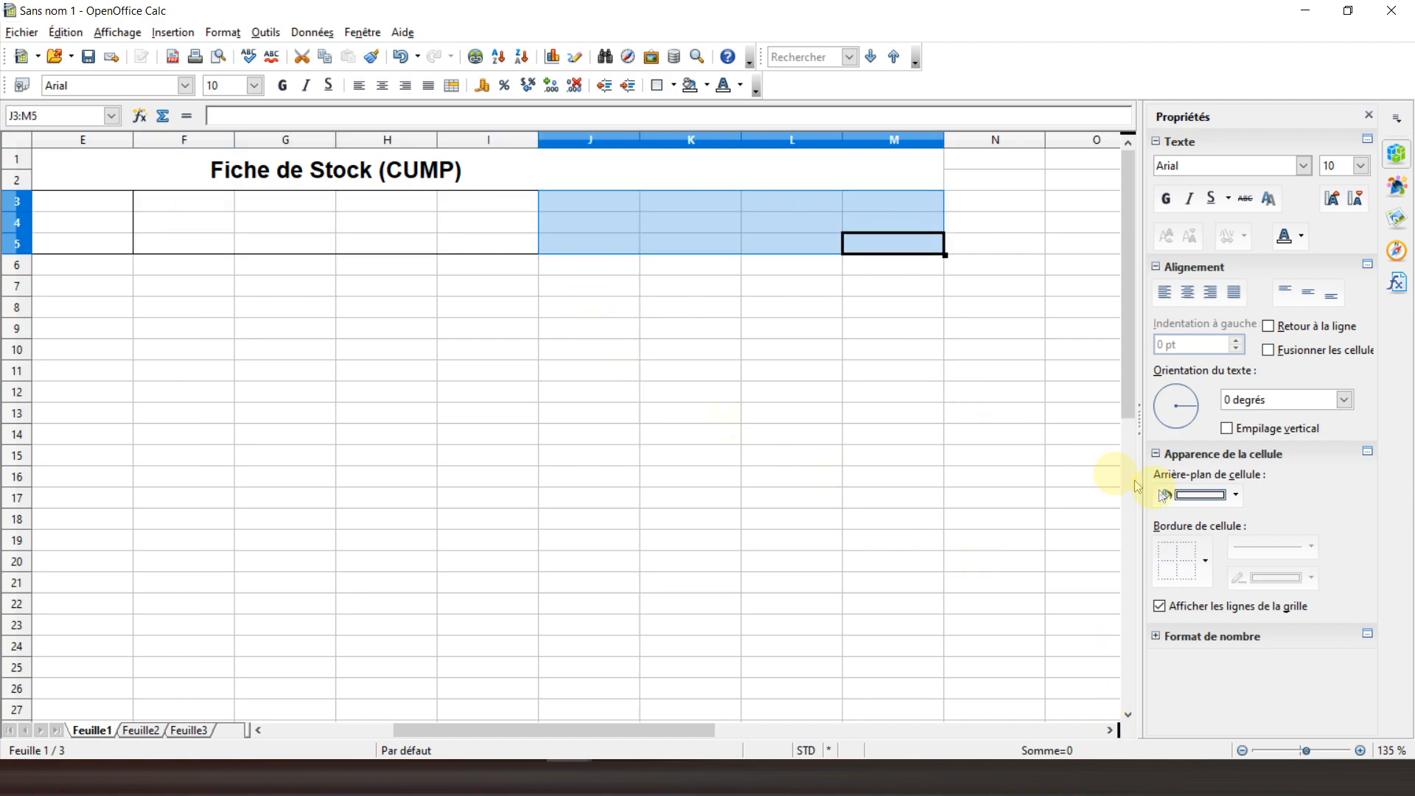
click(1203, 560)
click(1219, 610)
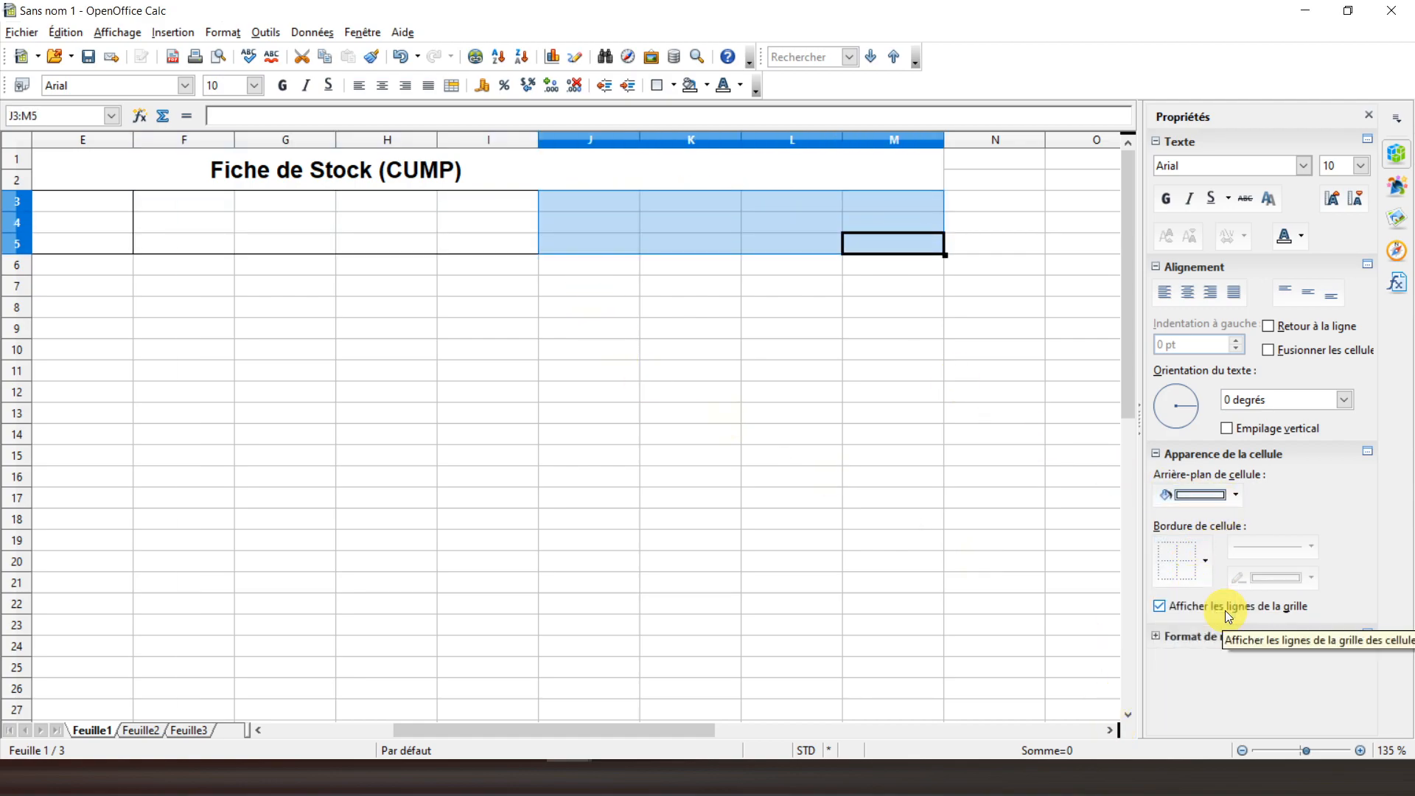
Enter the labels "REFERENCE :" in cell B3 and "DESIGNATION" in cell B5
drag(546, 728, 334, 732)
click(112, 207)
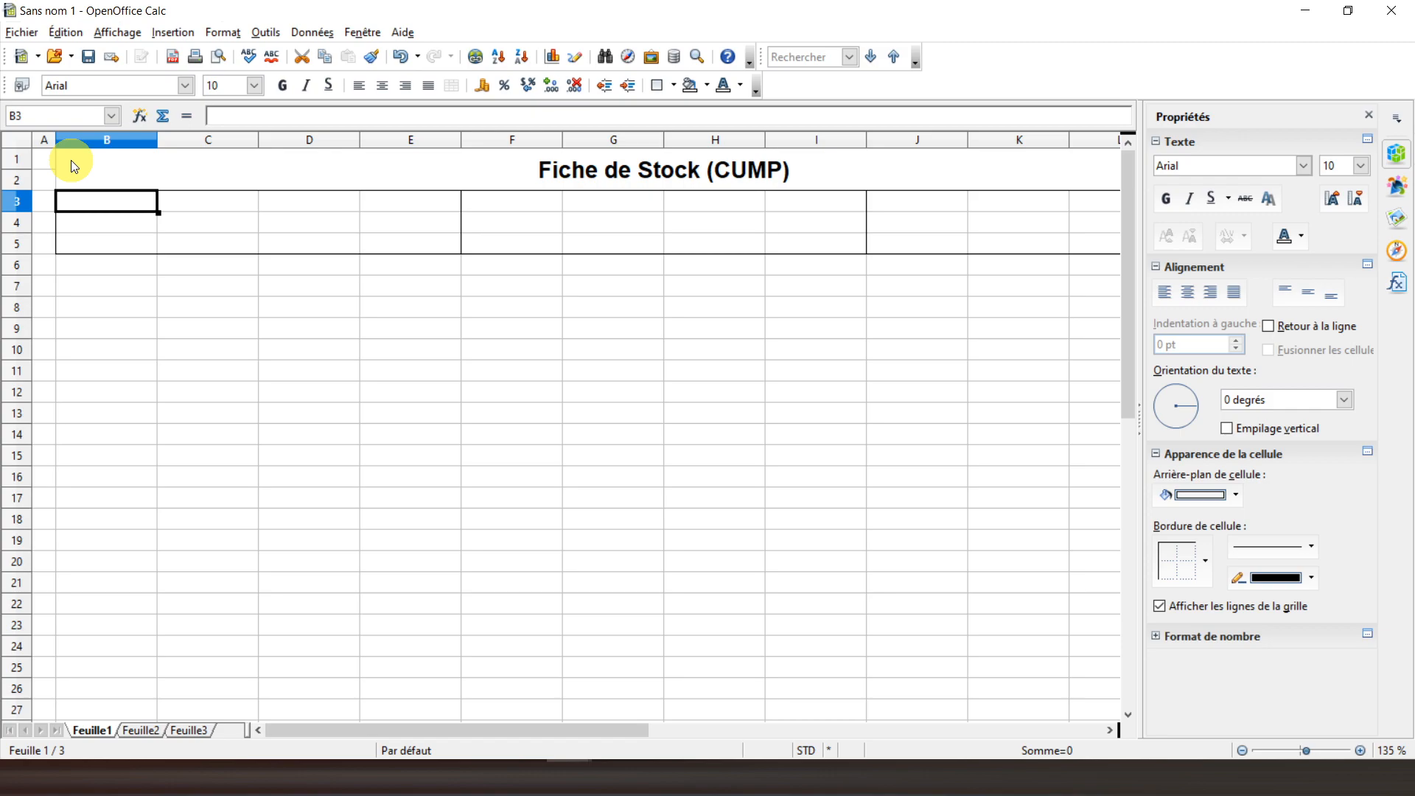
text(REFERENCE :)
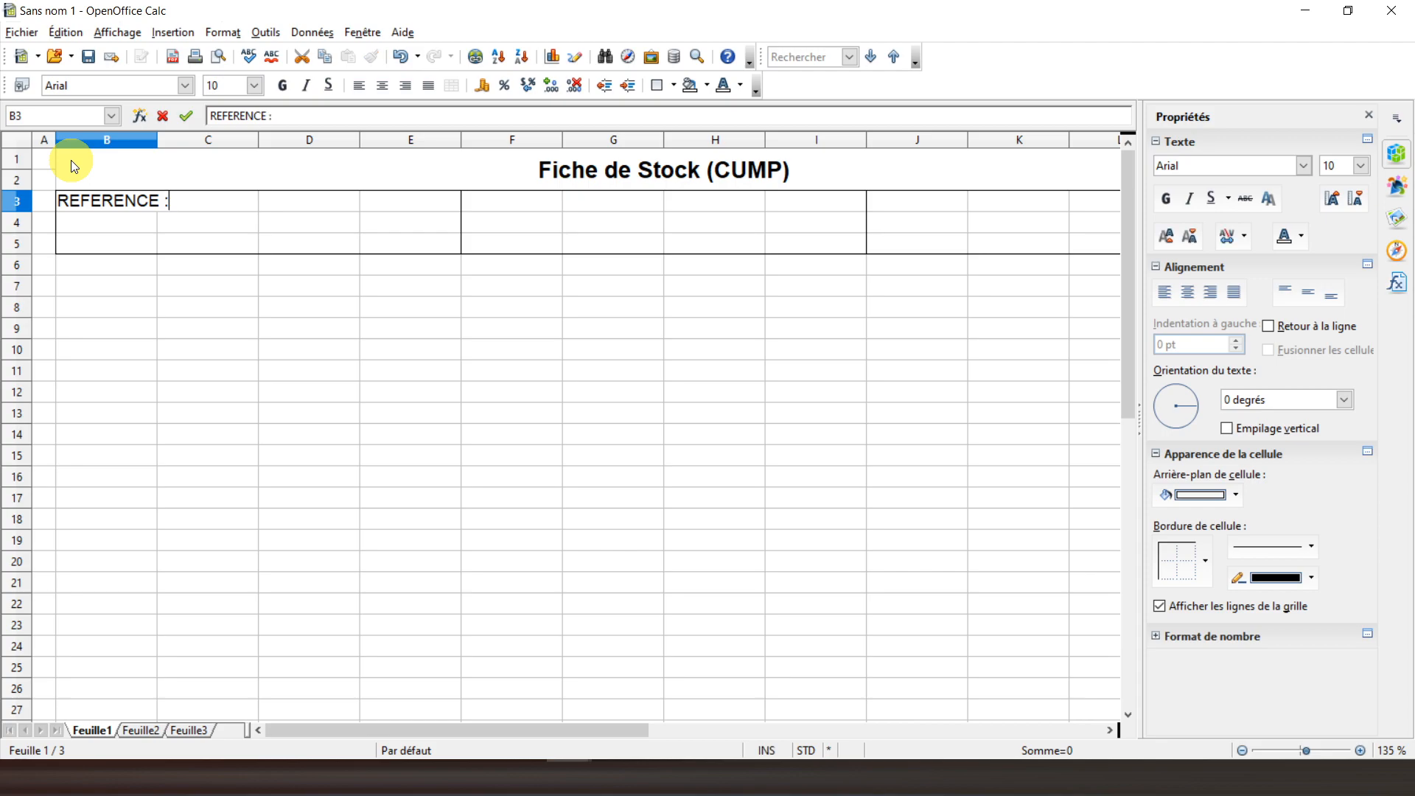
key(Return)
key(Return)
text(DESIGNATION)
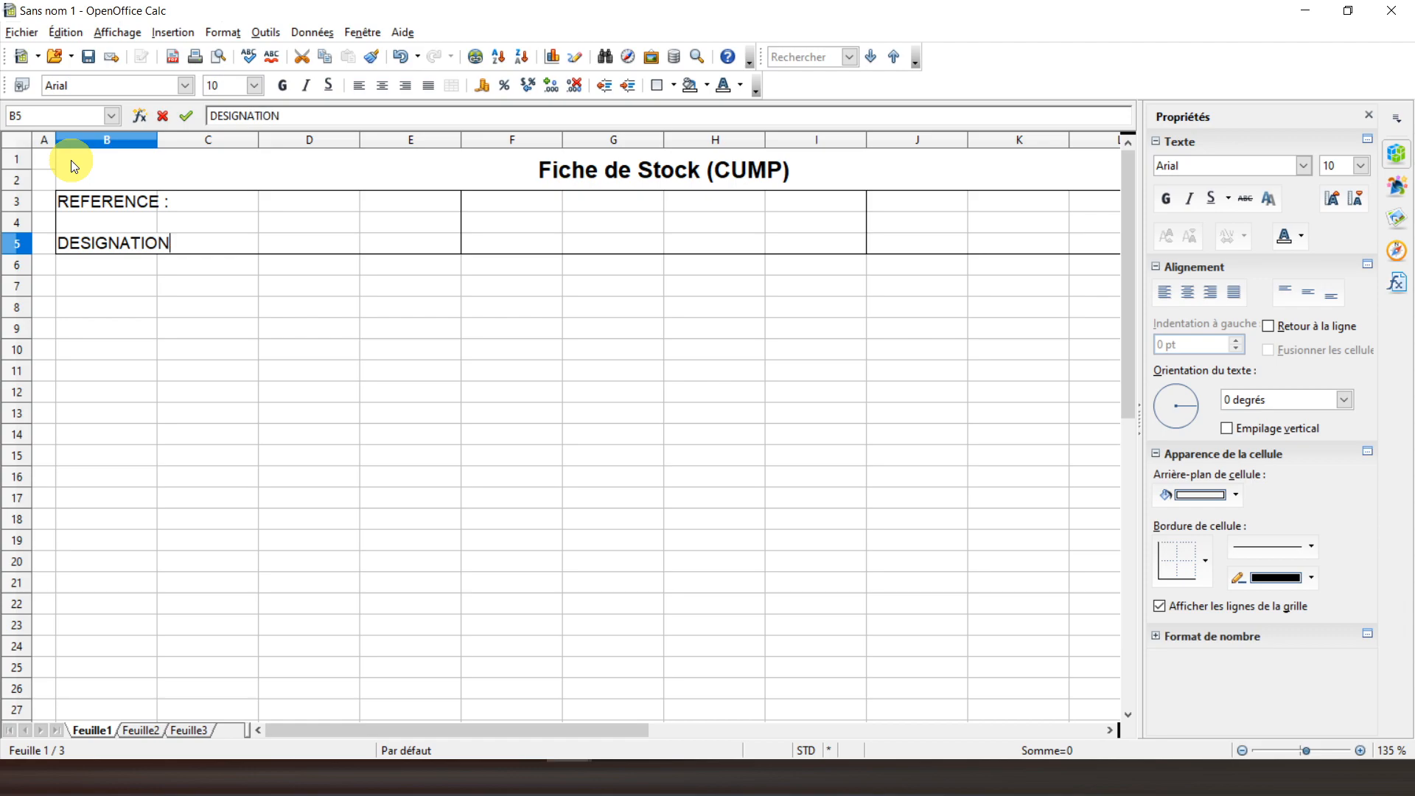
key(Return)
Add a colon to the label in cell B5 so it reads "DESIGNATION :"
key(Up)
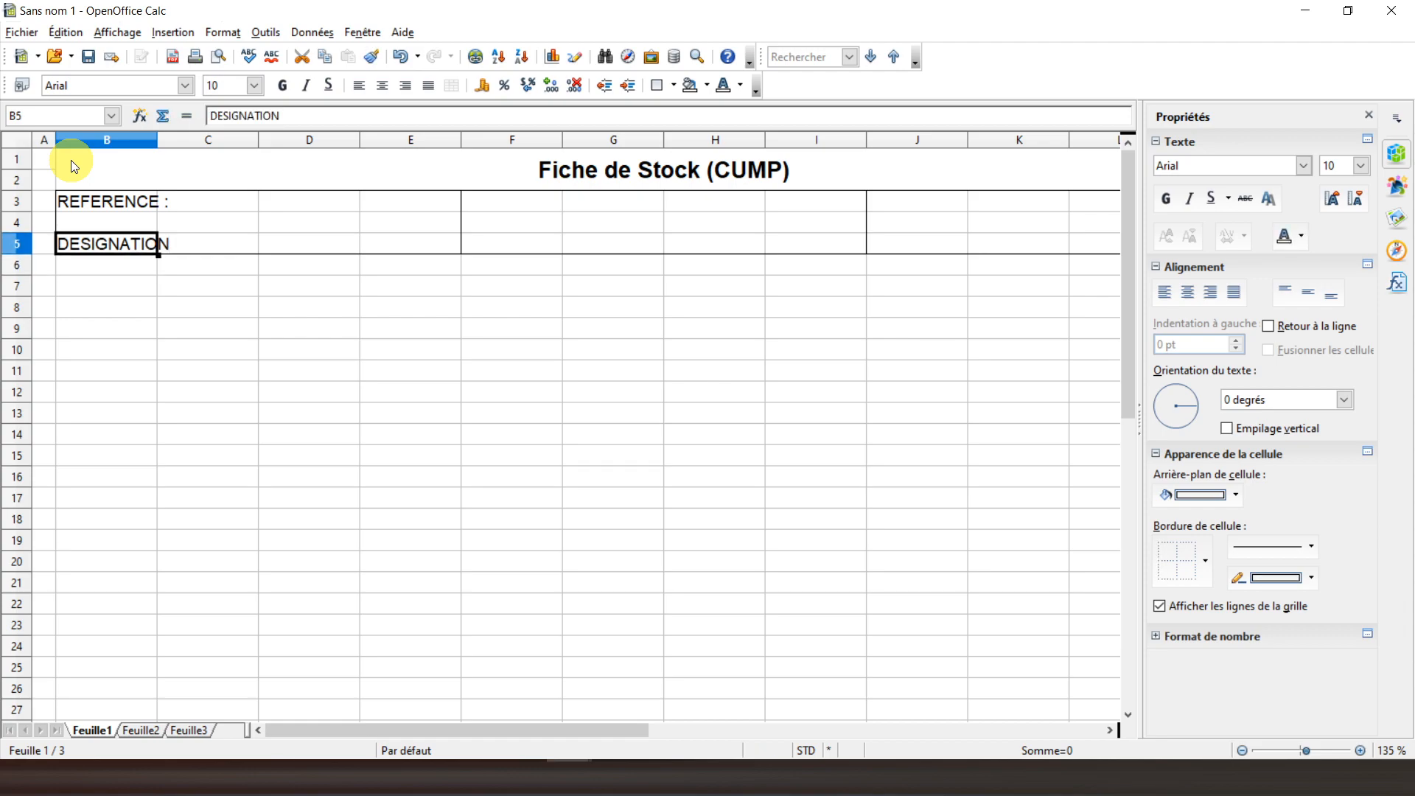
click(395, 116)
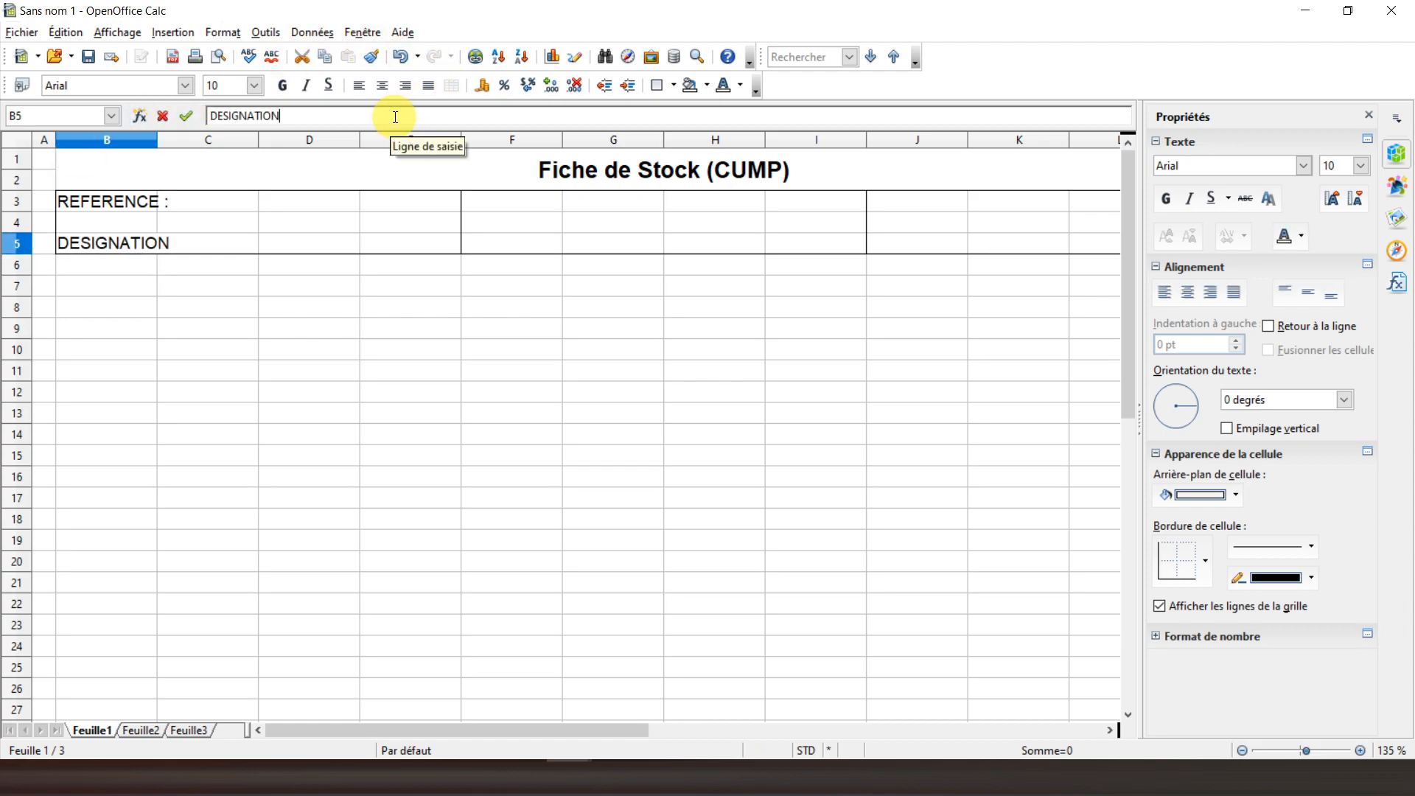
text(:)
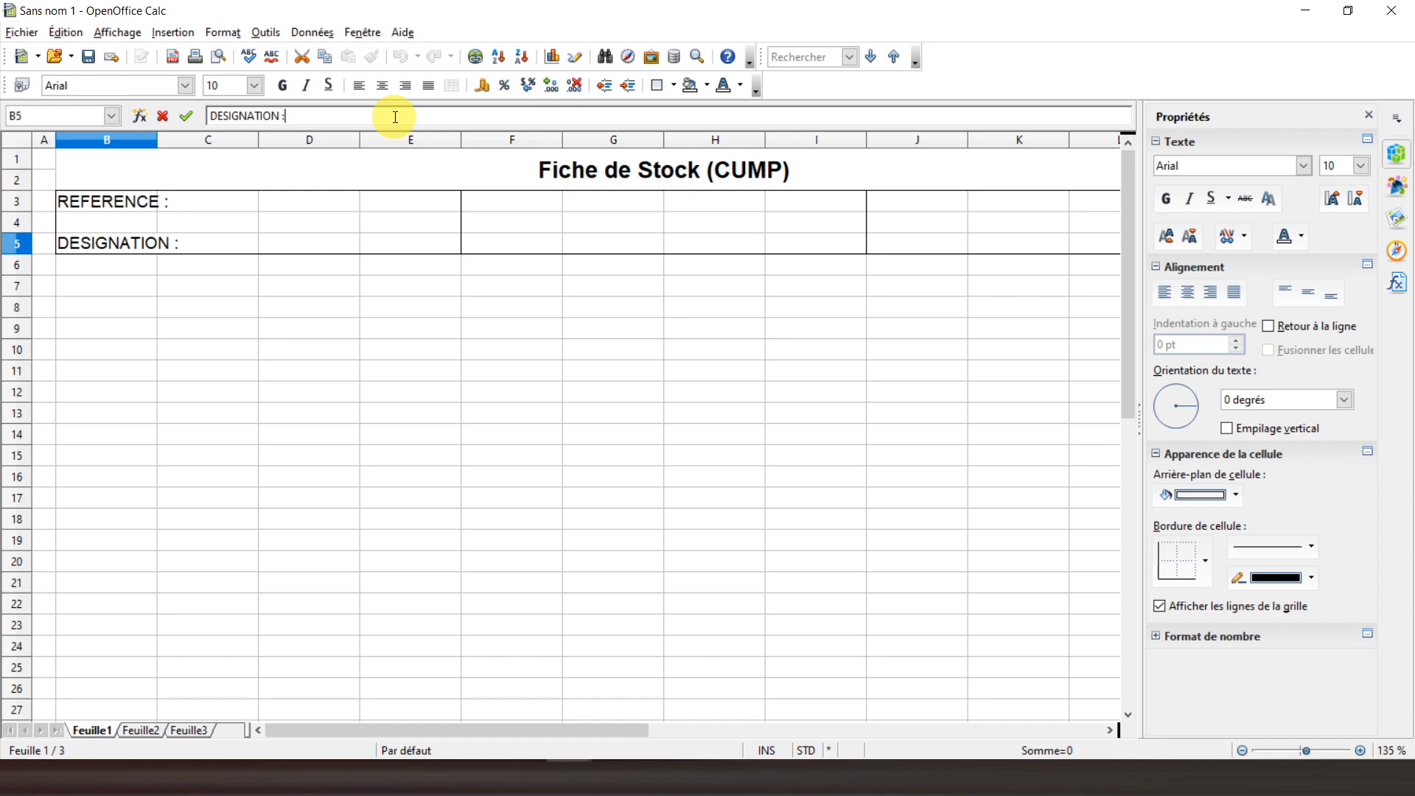
key(Return)
Enter the reference "A001" in cell E3 and the designation "Article A" in cell E5
key(Up)
key(Up)
key(Up)
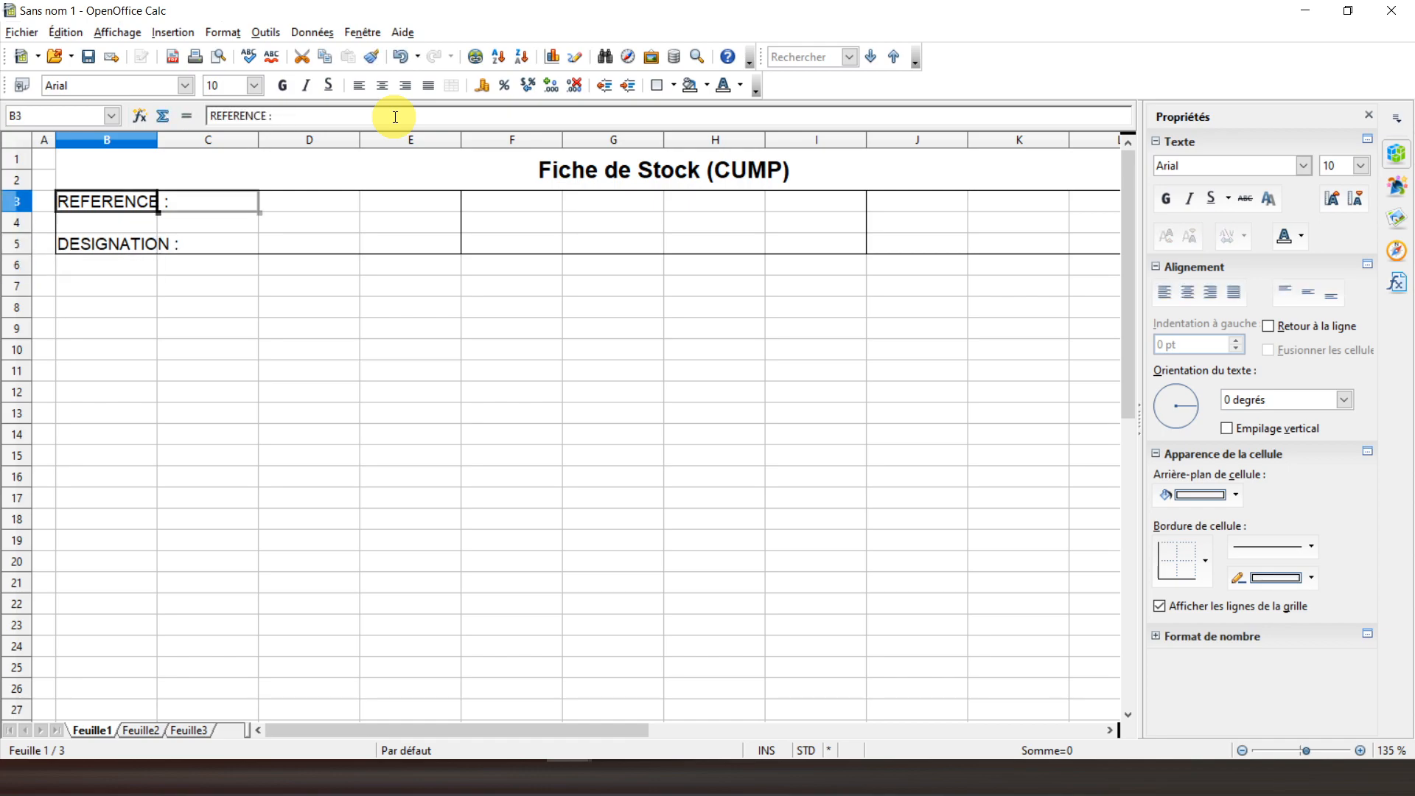
key(Right)
key(Right)
key(Right)
key(Right)
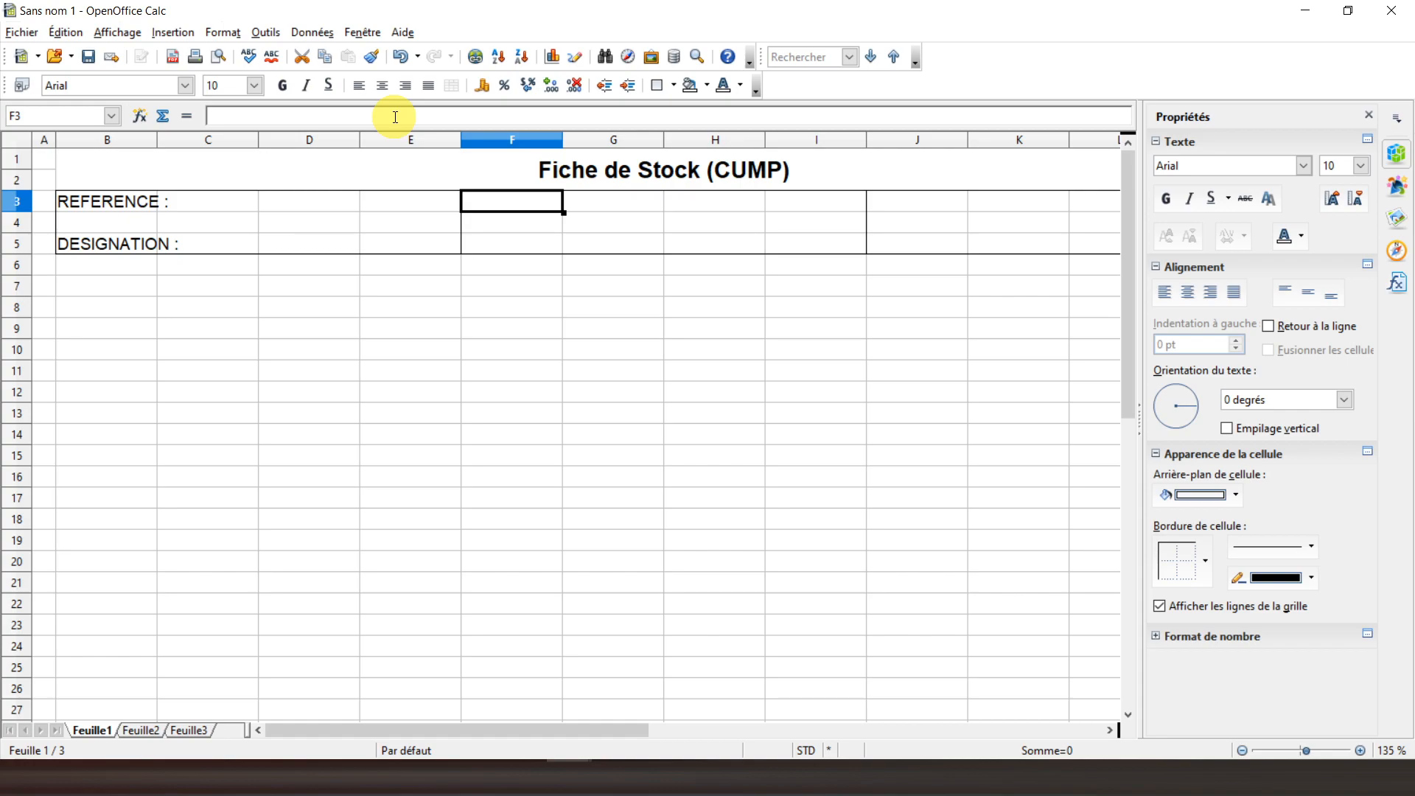
key(Left)
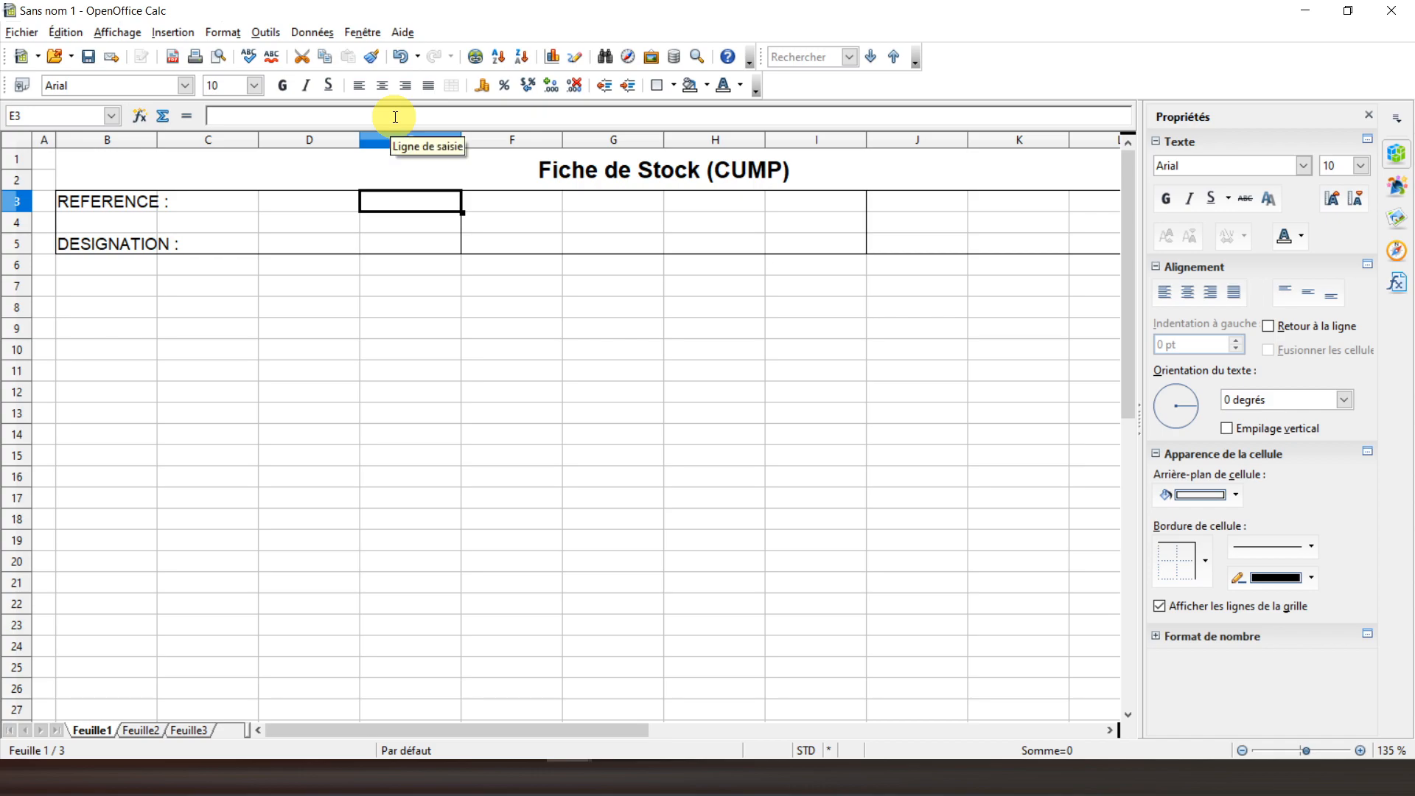
text(A001)
key(Return)
key(Down)
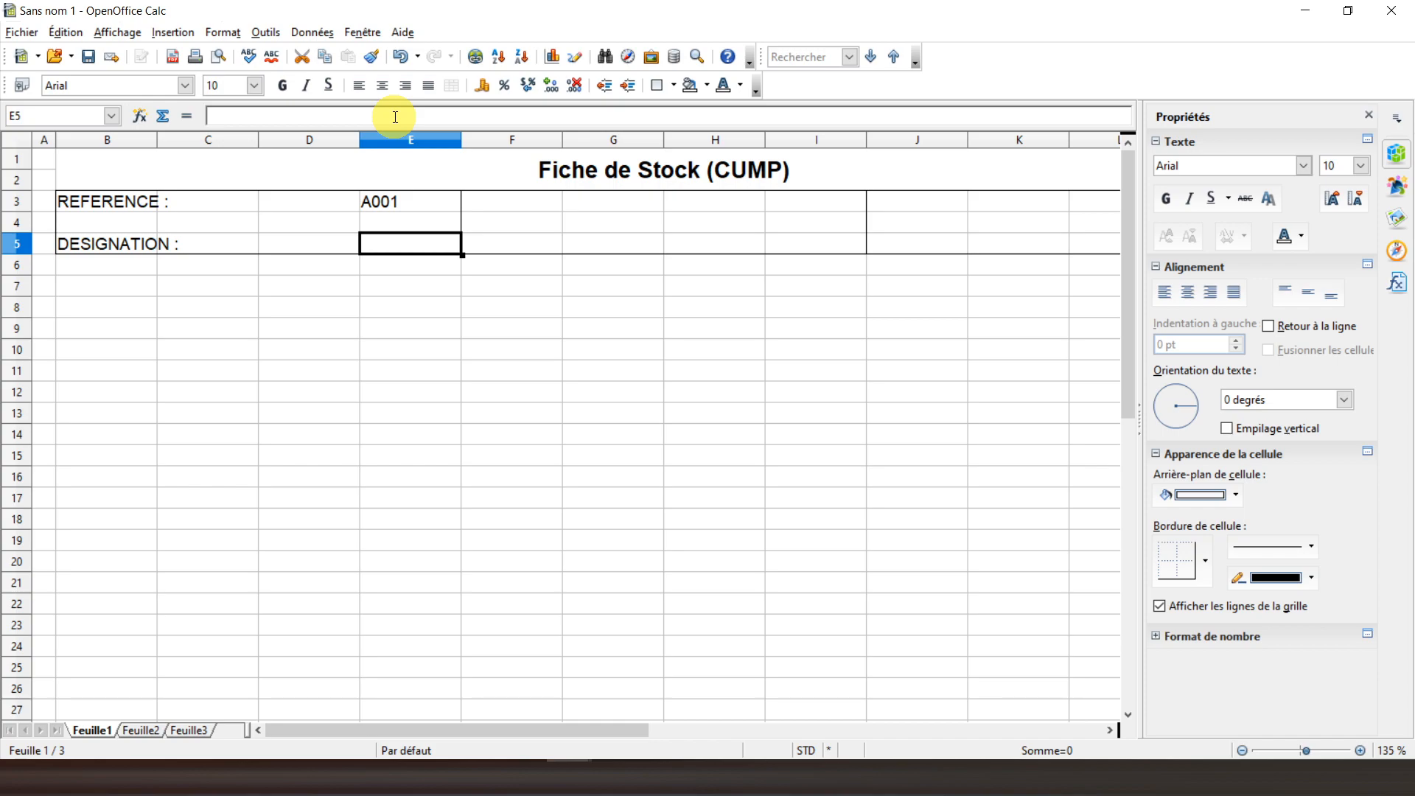
text(Ar)
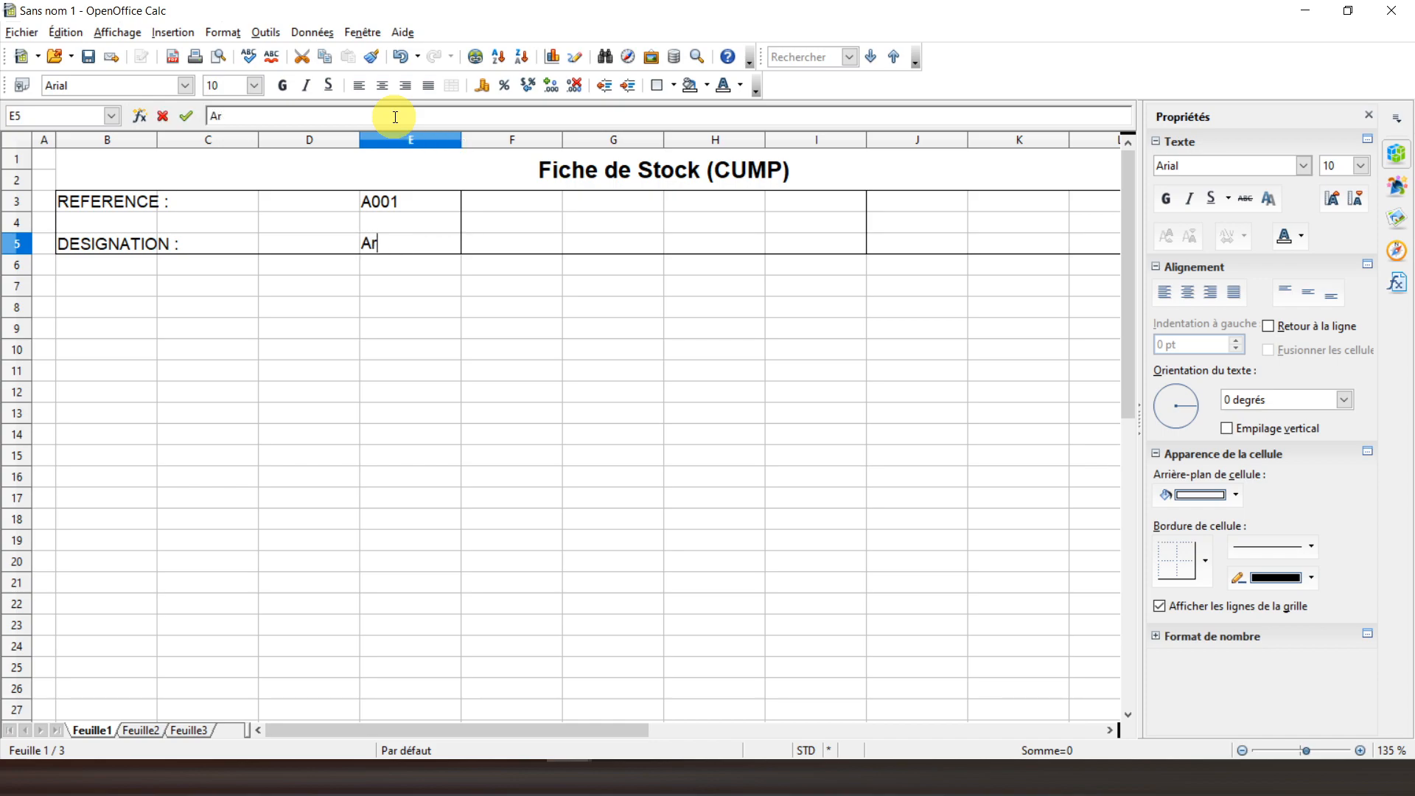
text(ticle A)
key(Return)
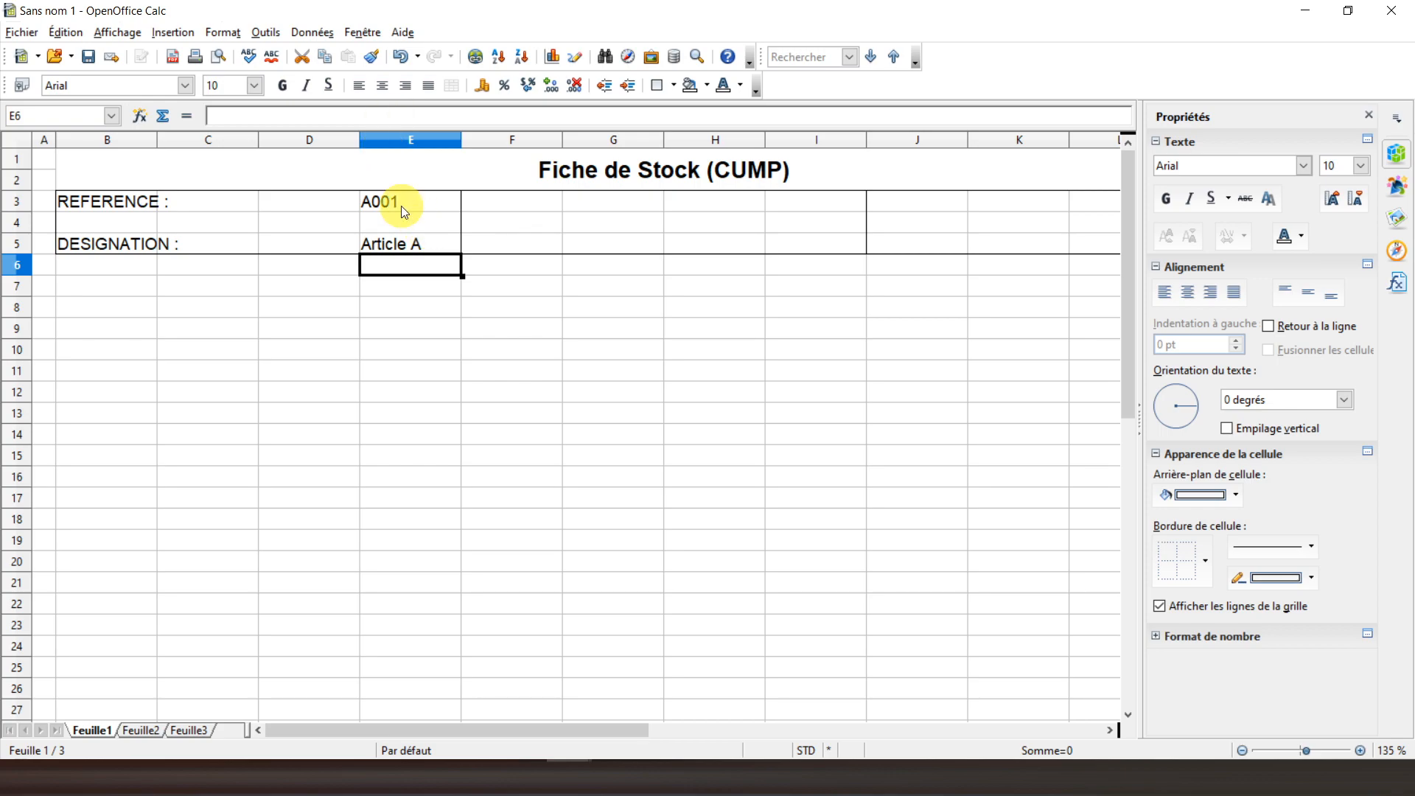
Centre the contents of cells E3:E5 horizontally
drag(402, 205, 400, 240)
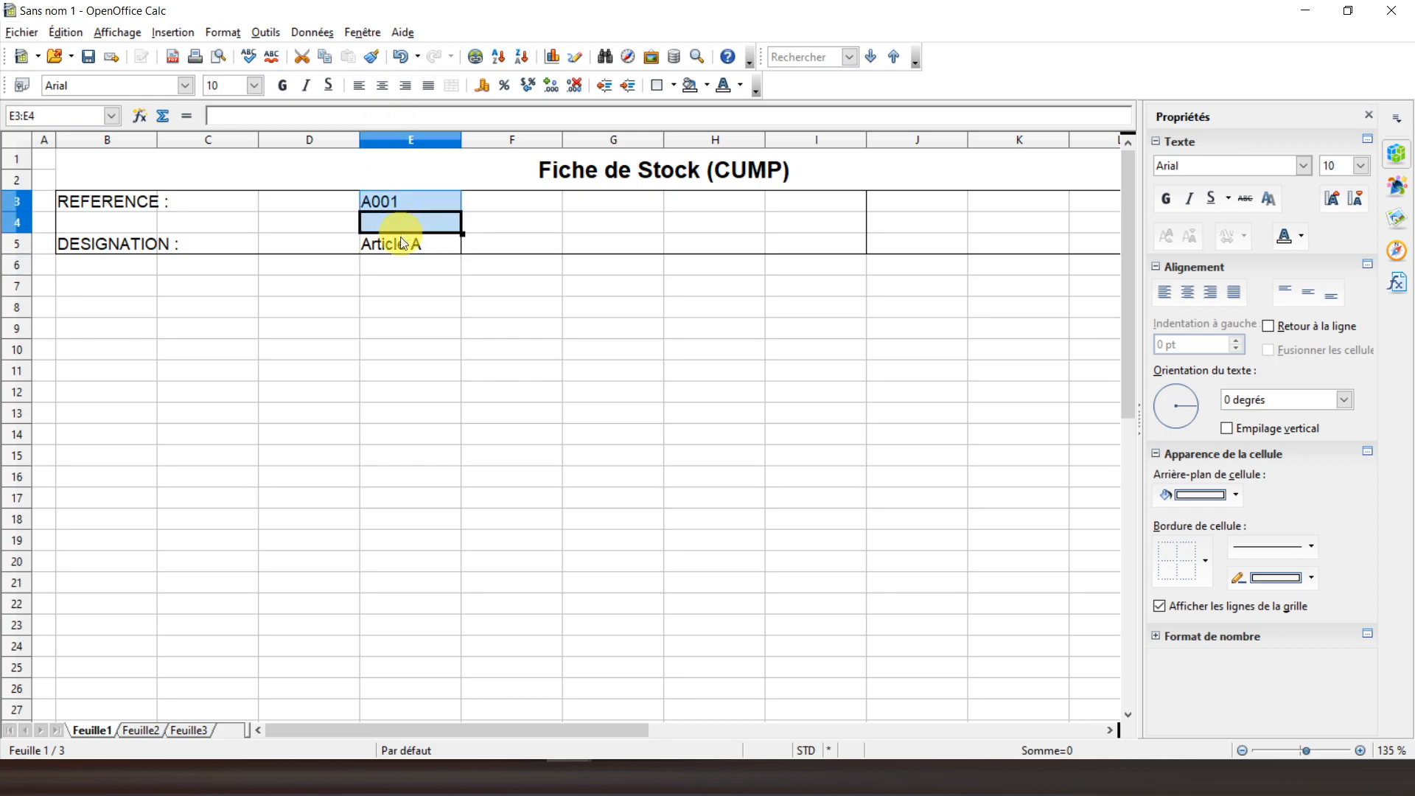
click(400, 84)
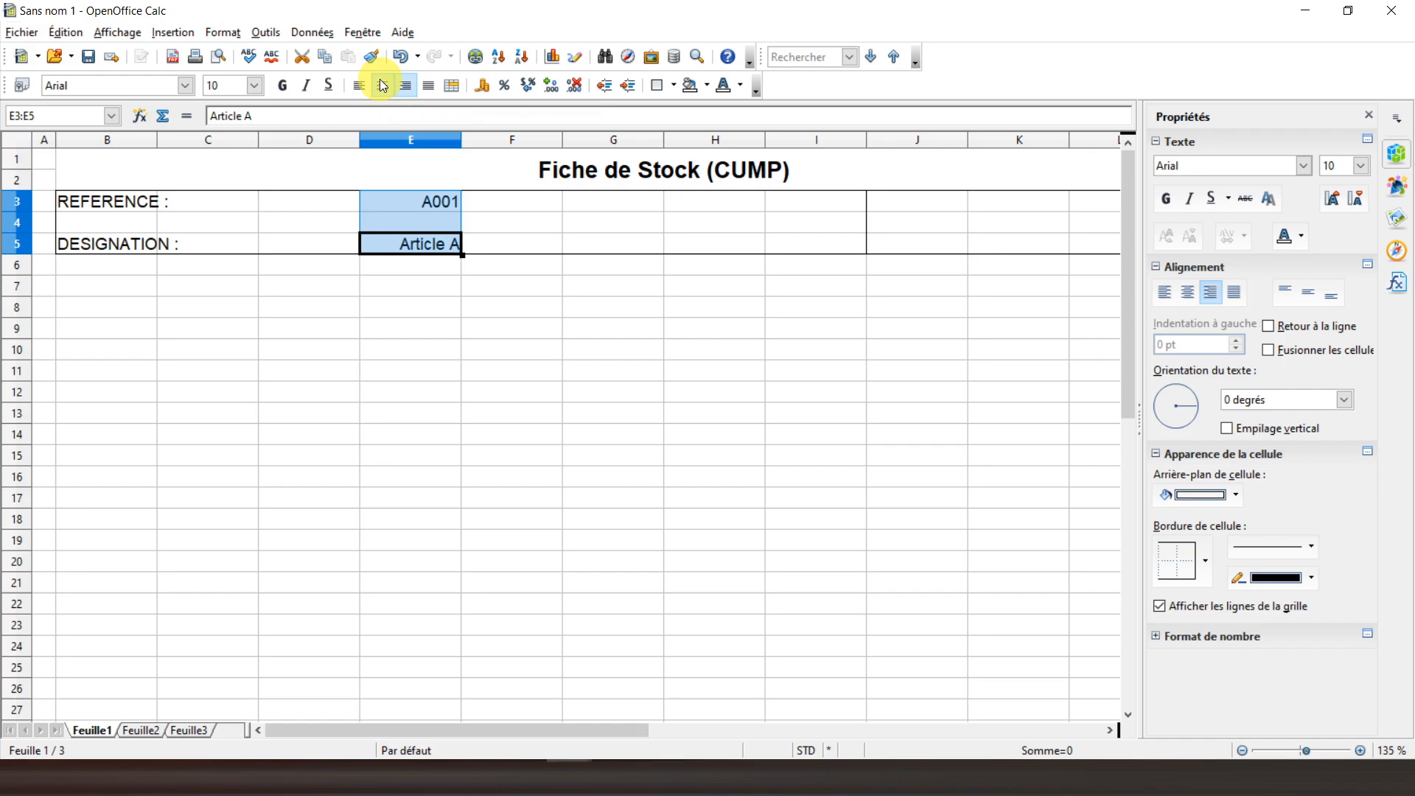
click(383, 86)
Enter the placeholder text "LOGO DE LA SOCIETE" in cell F3
click(490, 206)
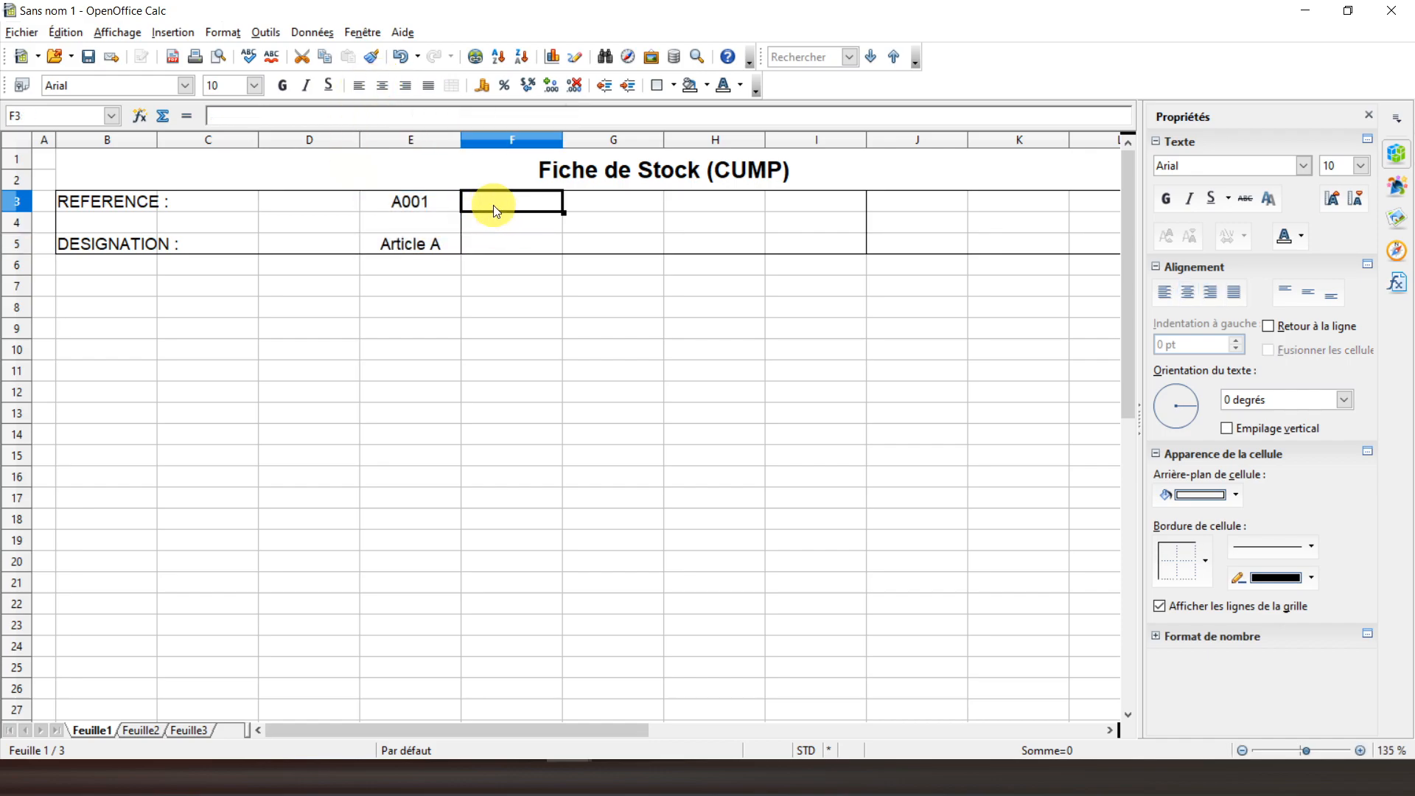
text(LOGO DE LA SOCIETE)
key(Return)
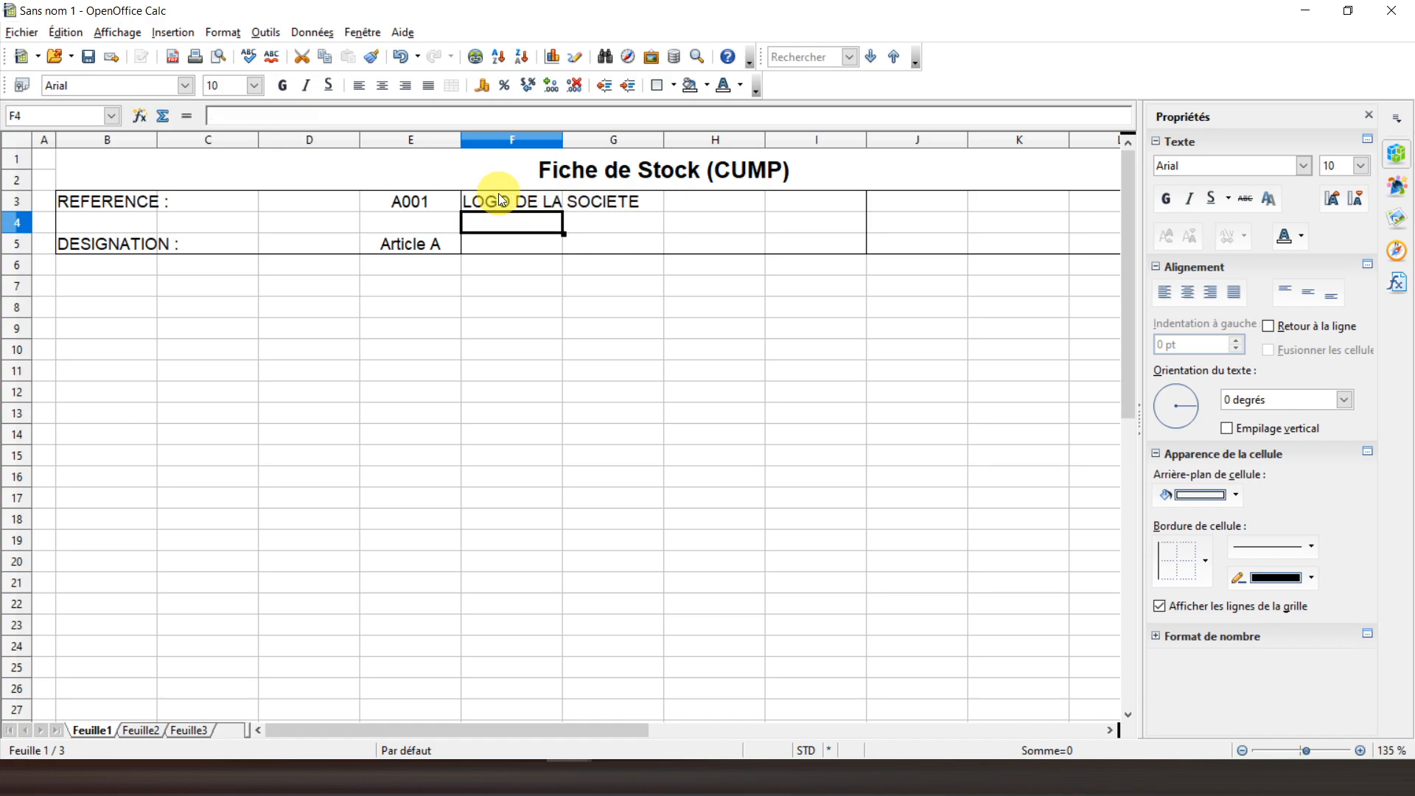
Merge the block F3:I5 and centre its text both horizontally and vertically
drag(493, 208, 792, 239)
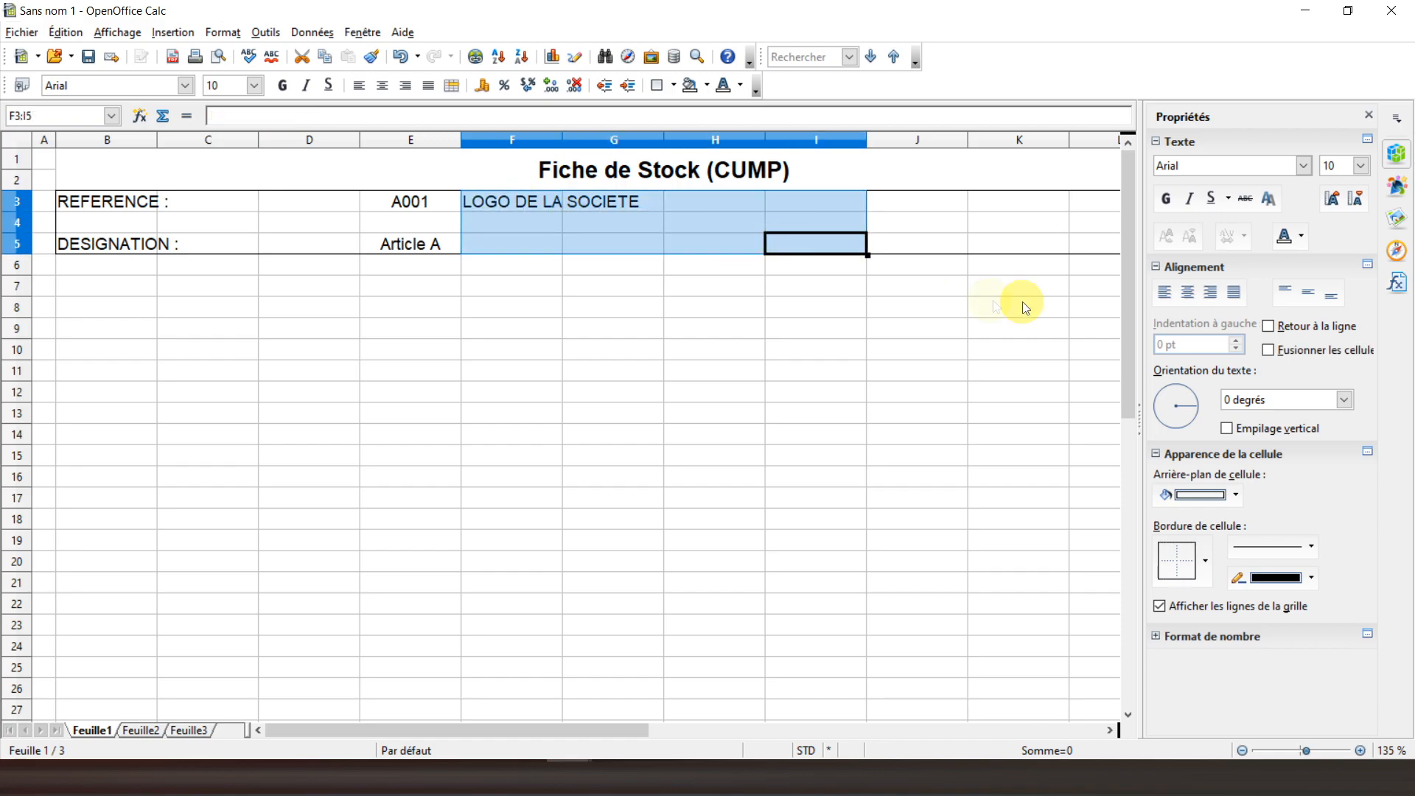
click(1270, 349)
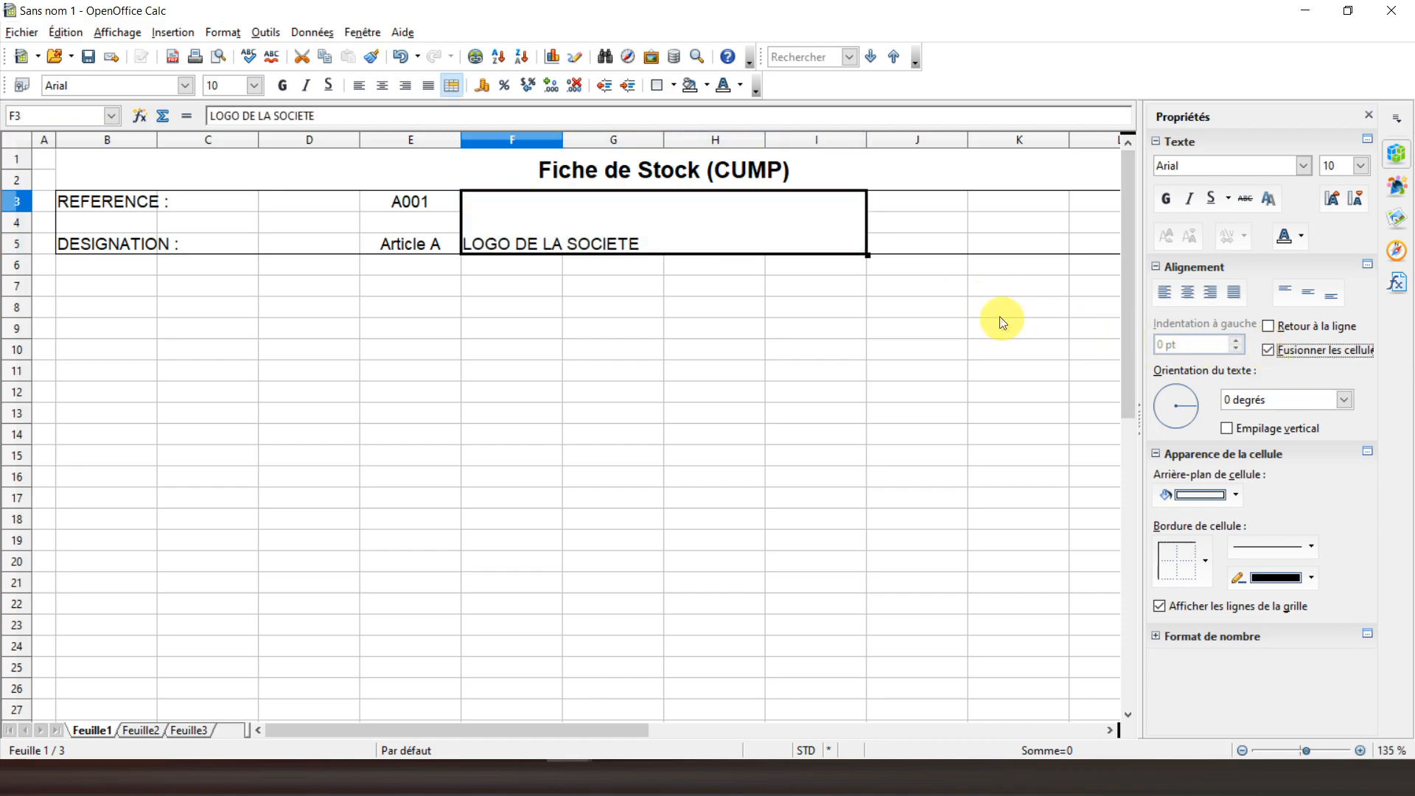
click(1187, 292)
click(1309, 293)
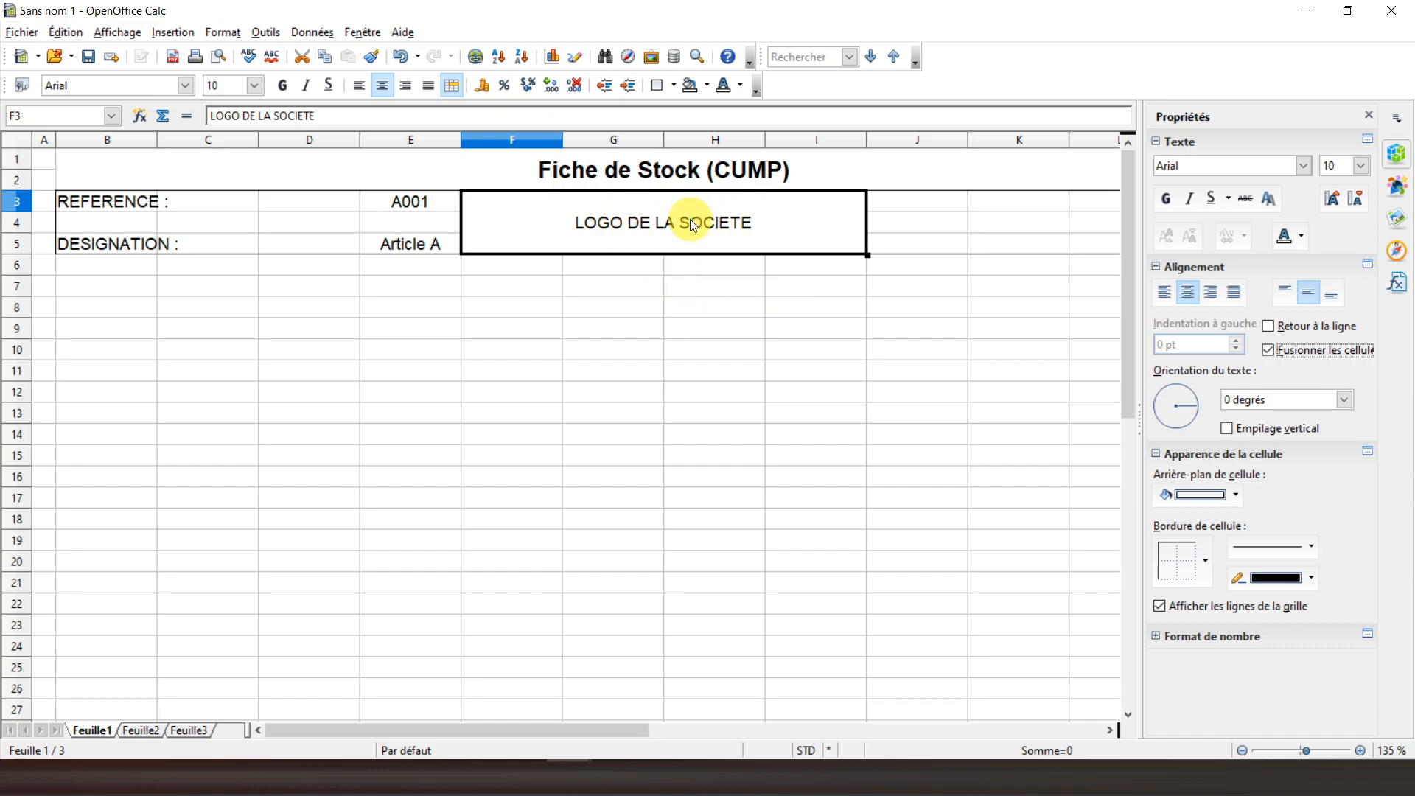
Reapply a thin outer border around the merged logo cell F3:I5
click(886, 201)
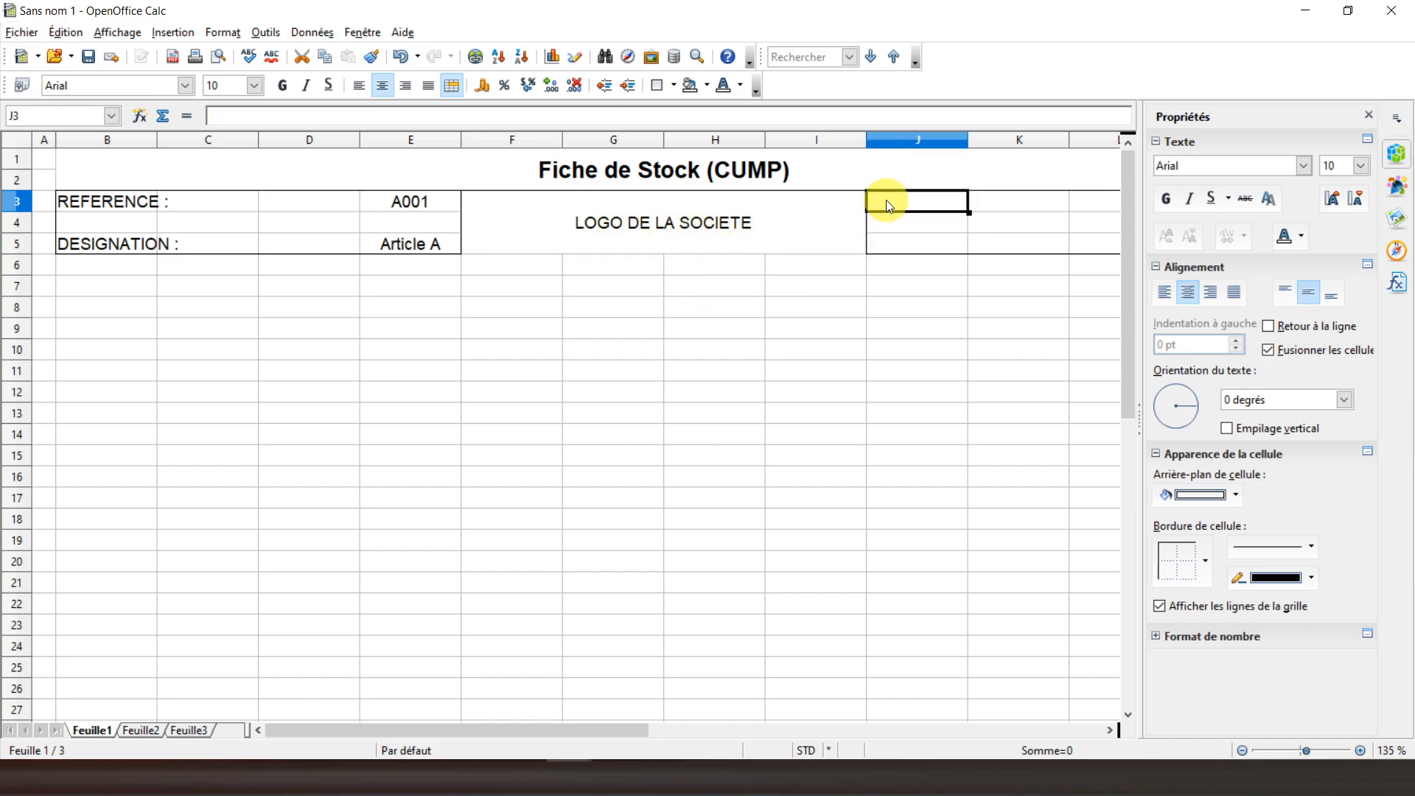
click(578, 251)
click(1194, 563)
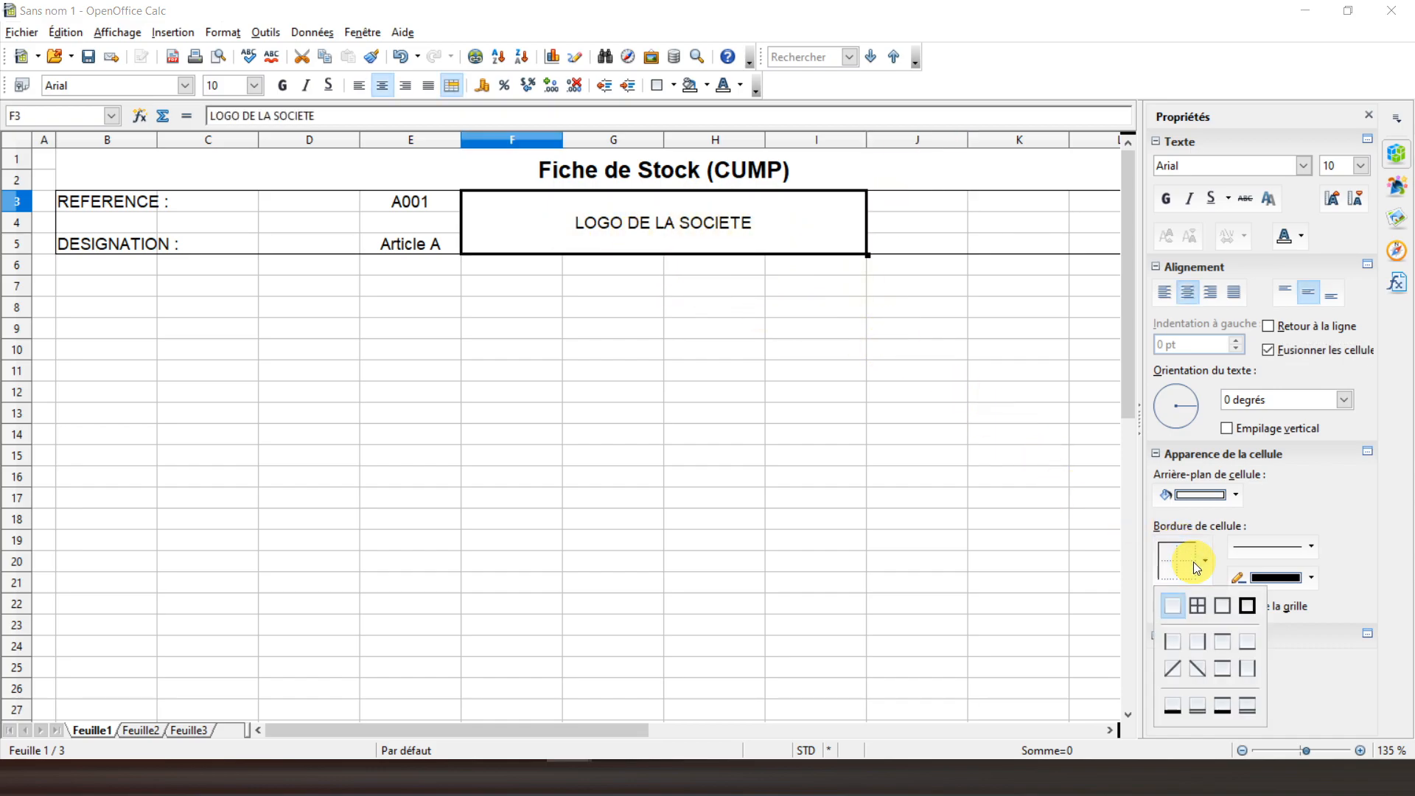
click(1221, 605)
Enter the labels "STOCK MAXIMUM :" in cell J3 and "STOCK MINIMUM :" in cell J4
click(921, 209)
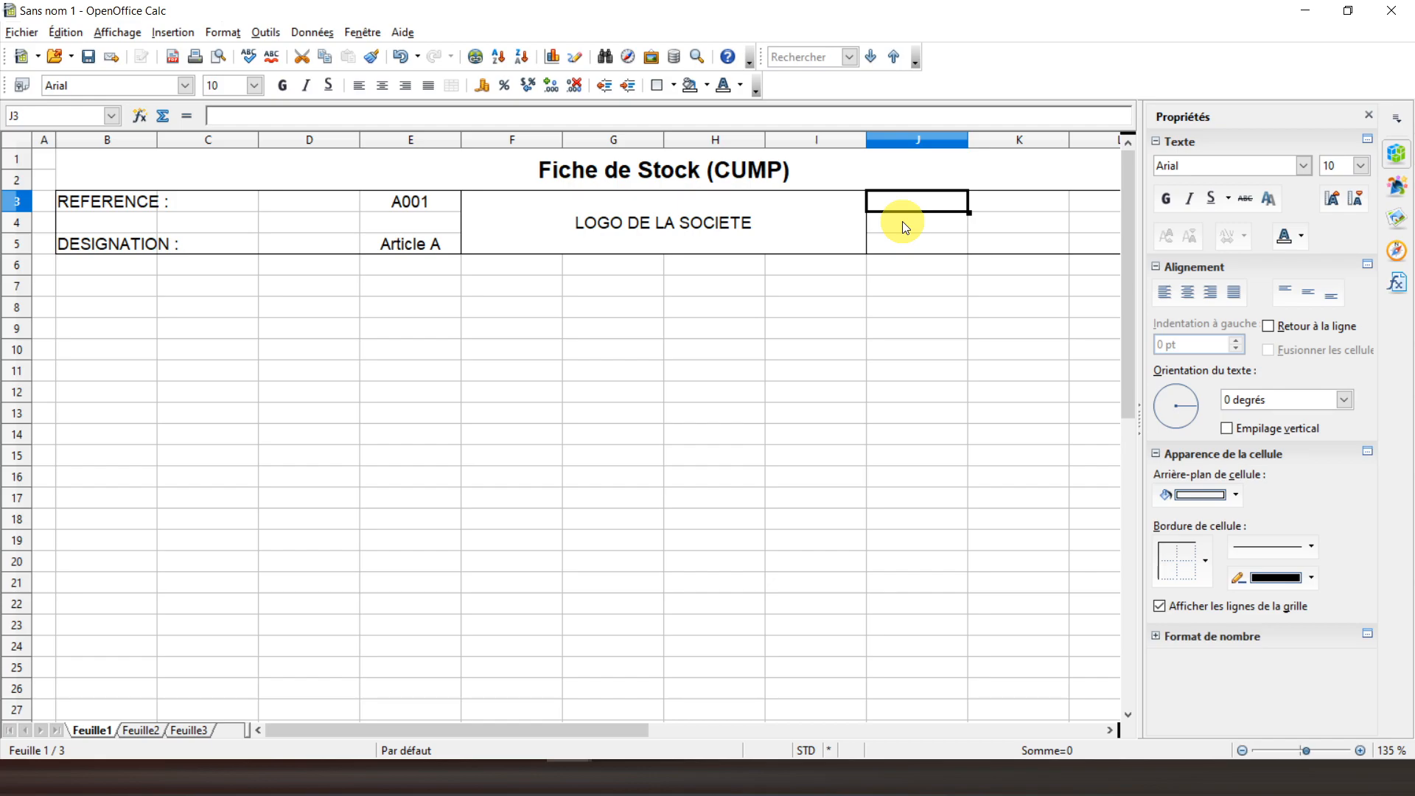
text(STOCK)
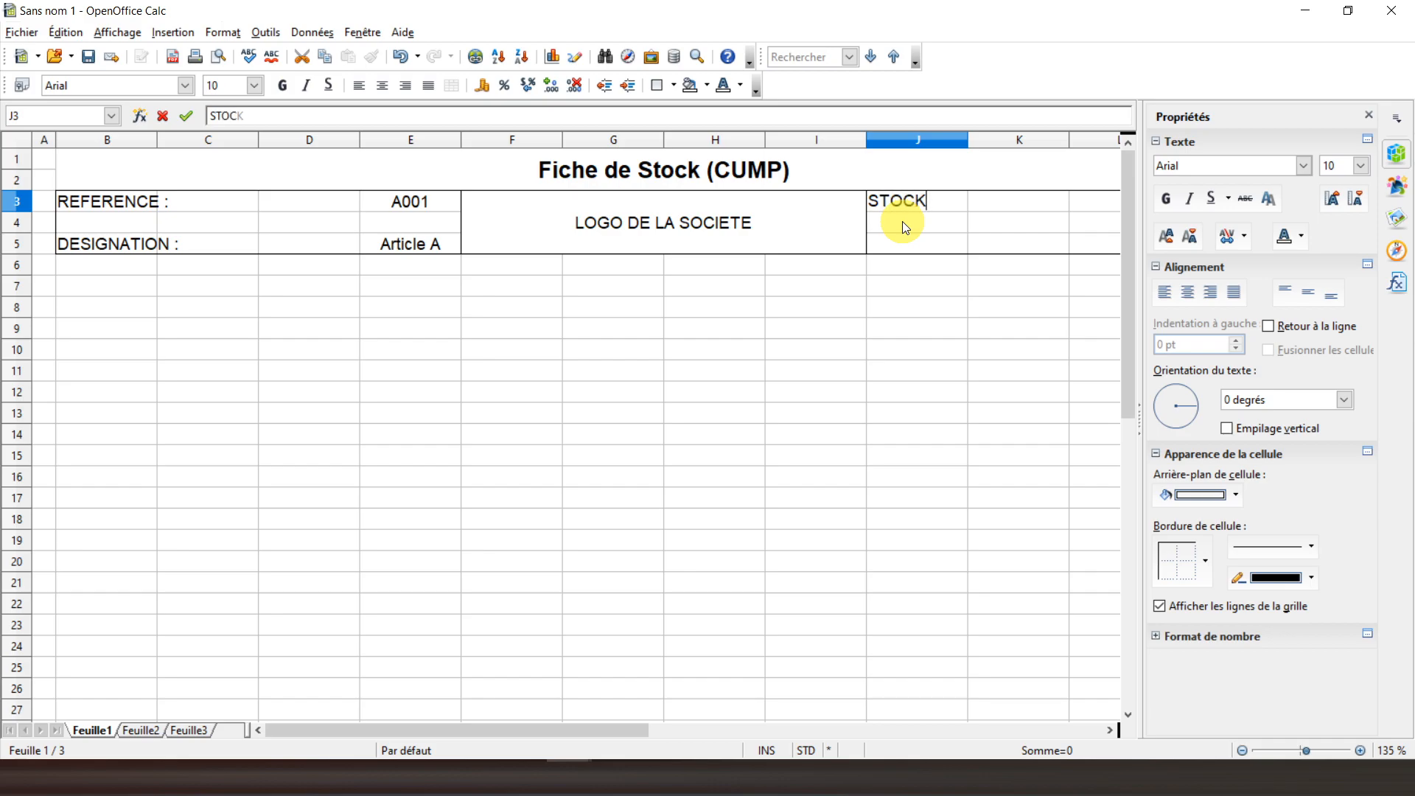
text( MAXIMUM :)
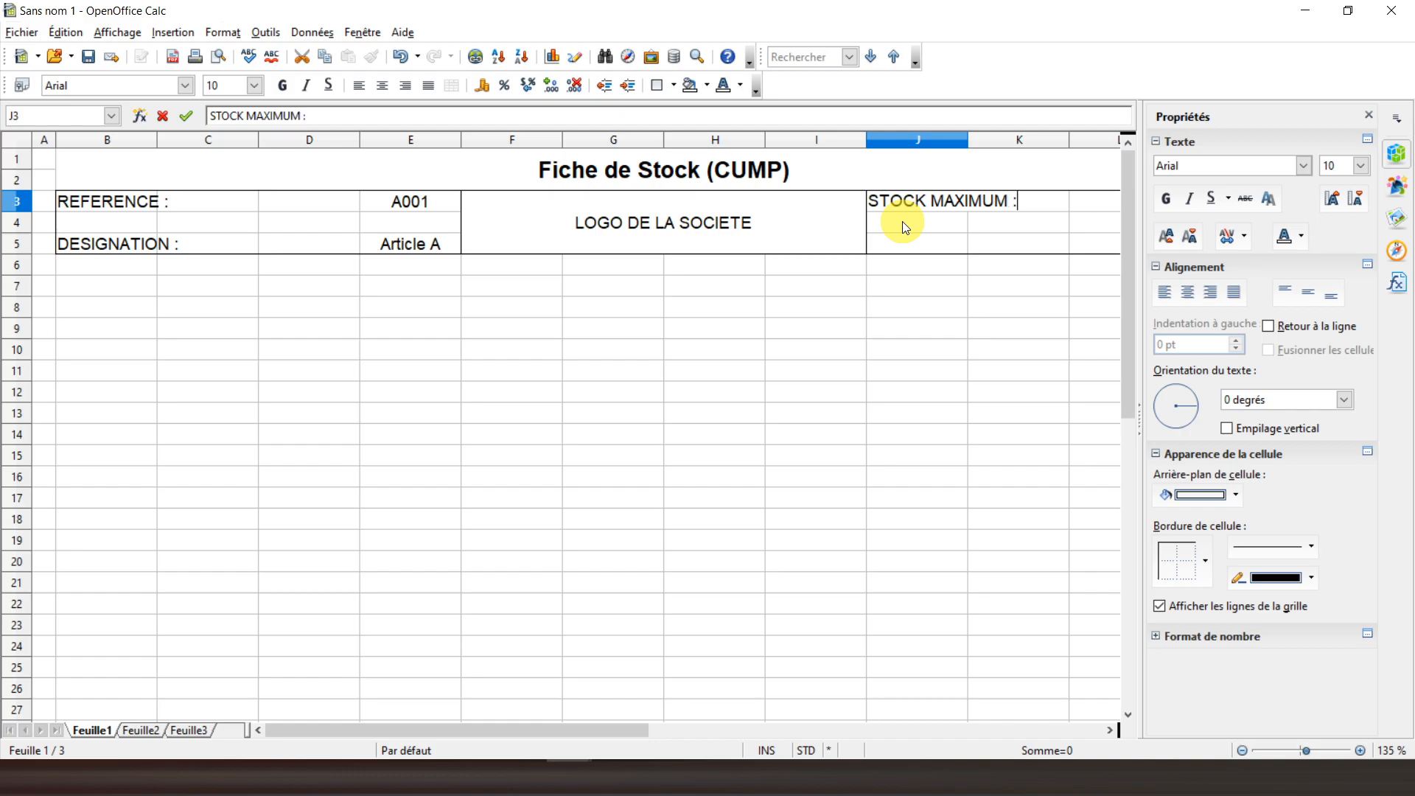
key(Return)
text(S)
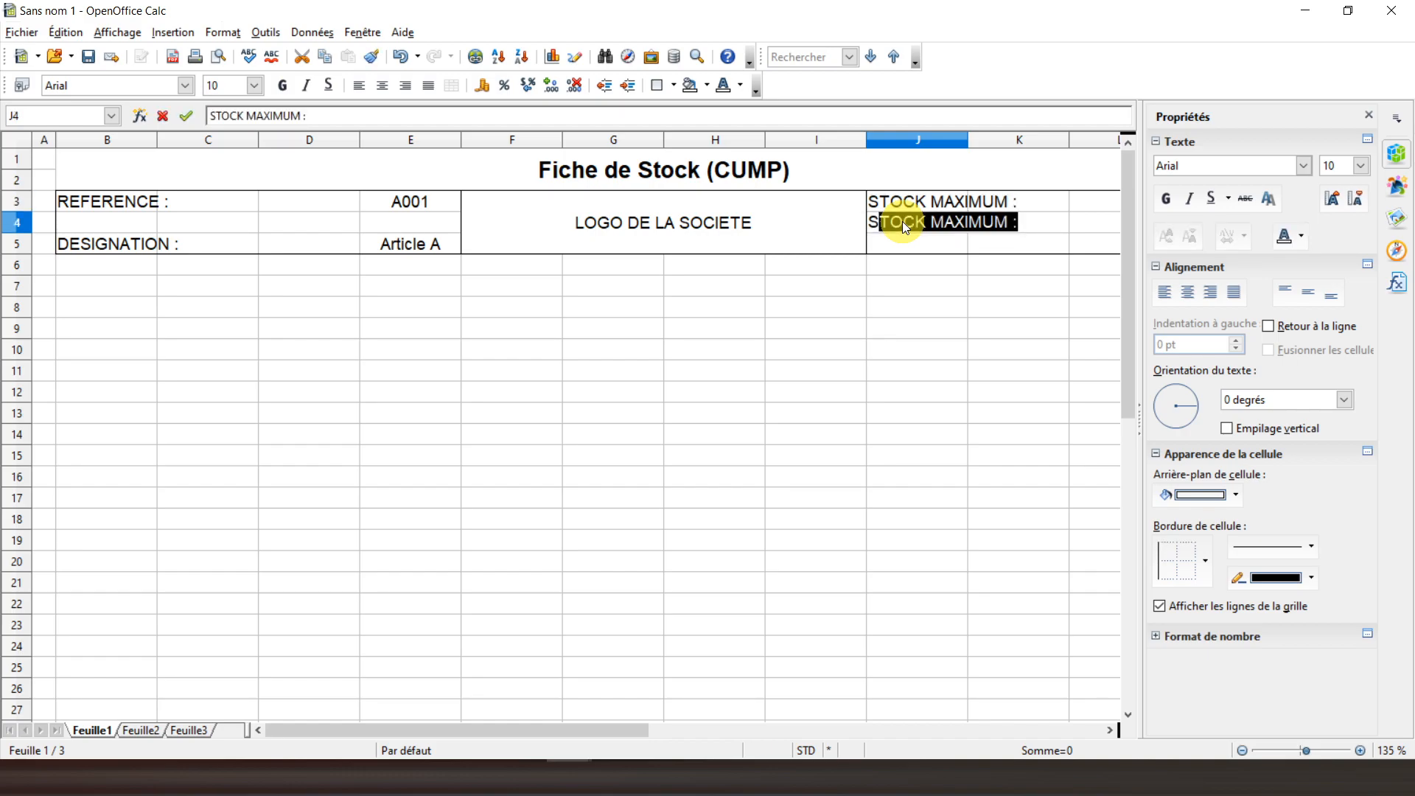
text(TOCK )
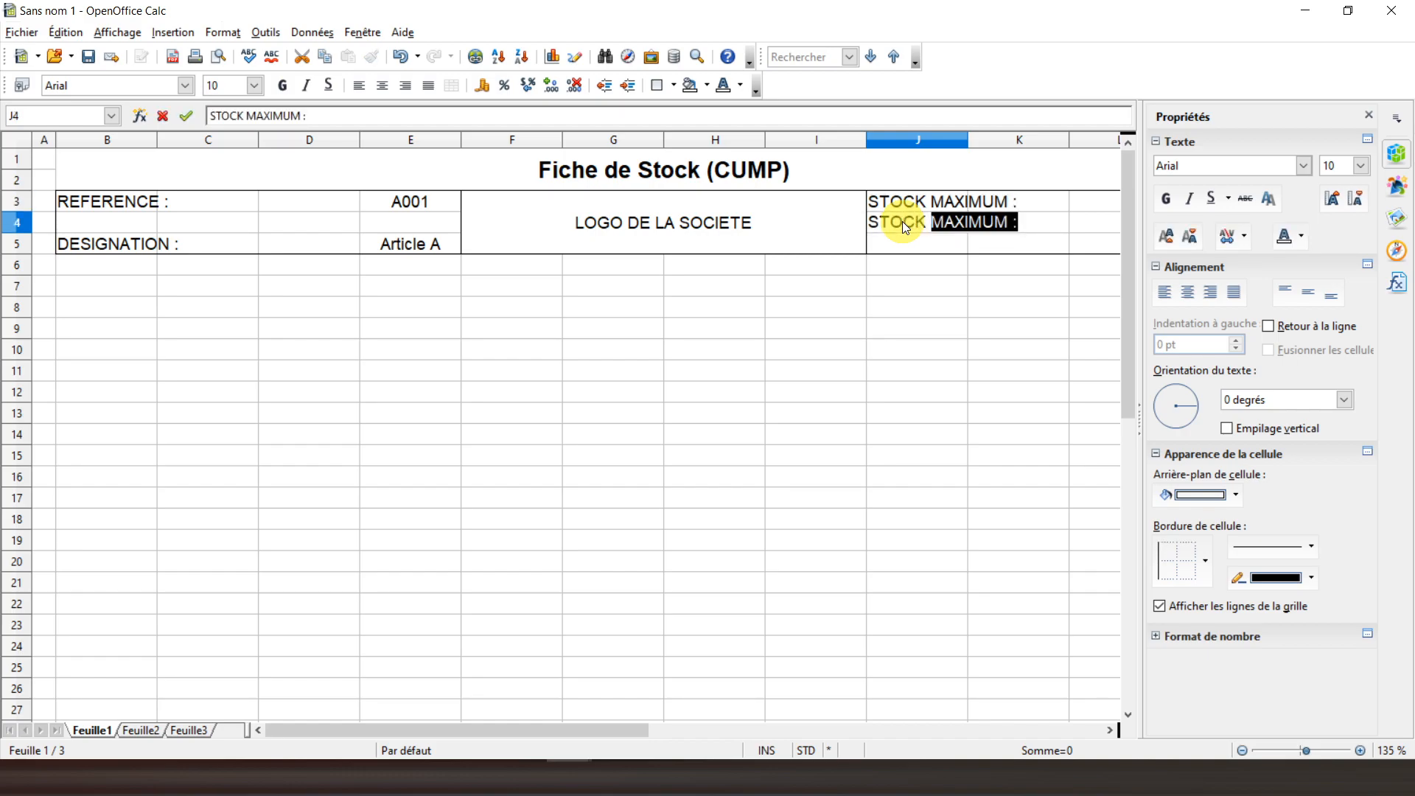
text(MINIMUM :)
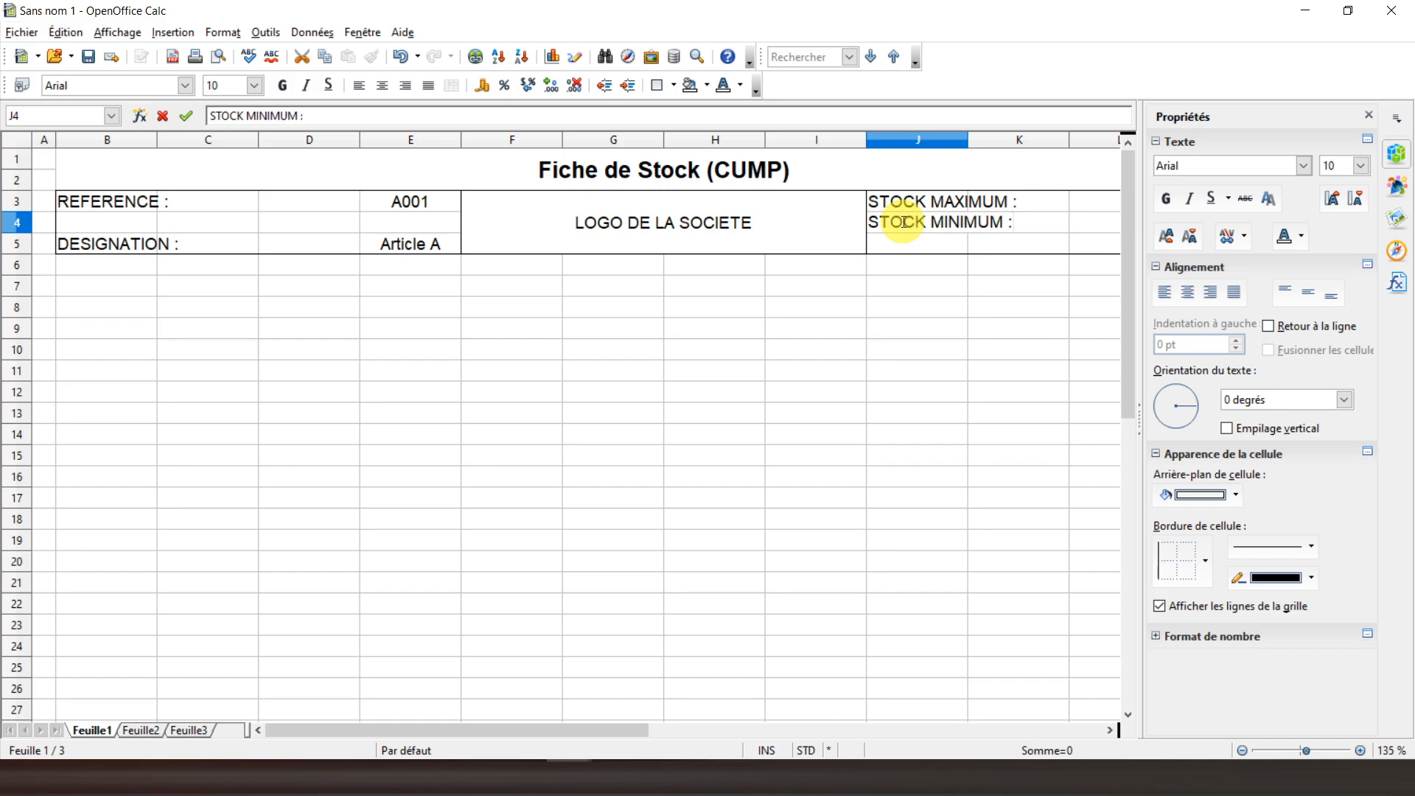
key(Return)
Enter the label "STOCK DE SECURITE :" in cell J5
text(STOCK)
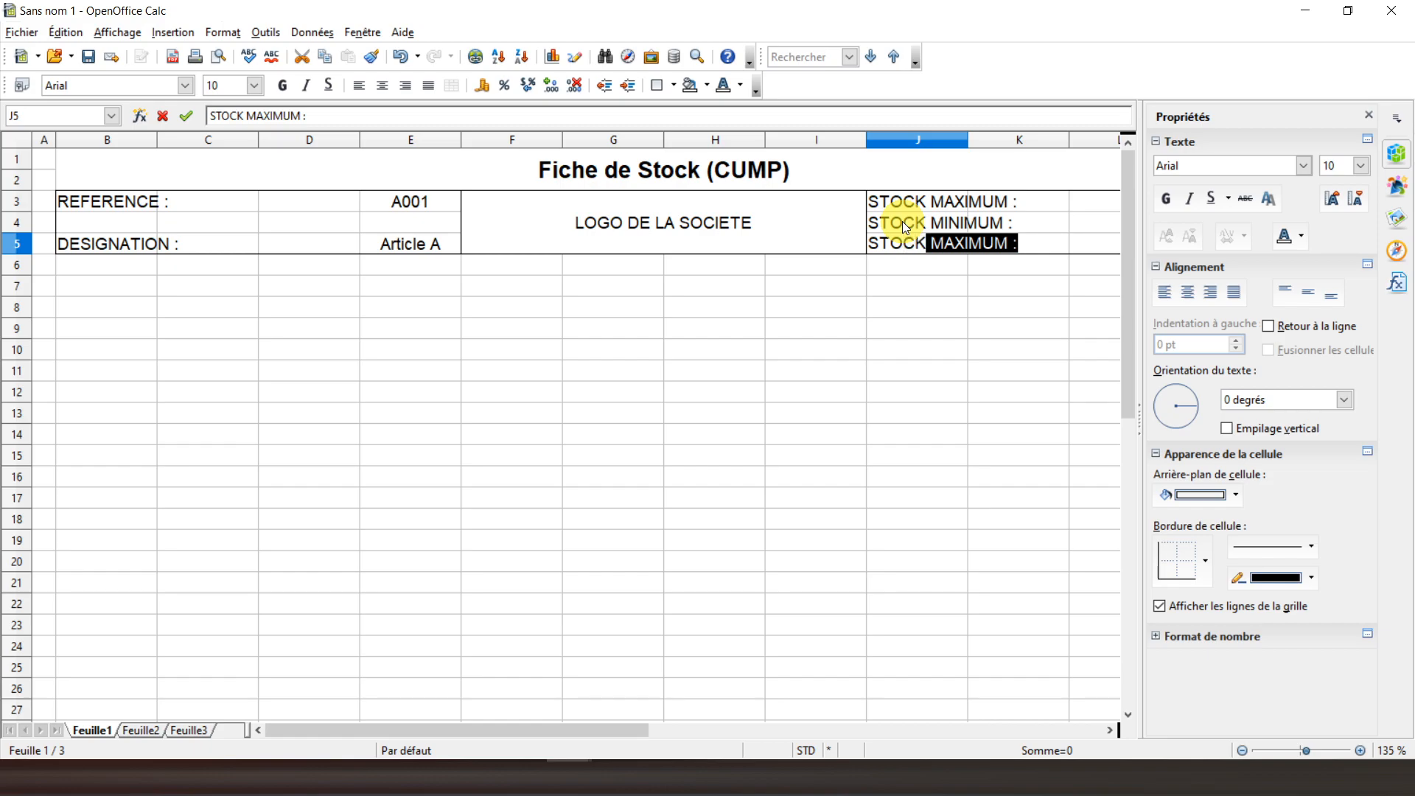
text( DE SECURIT2)
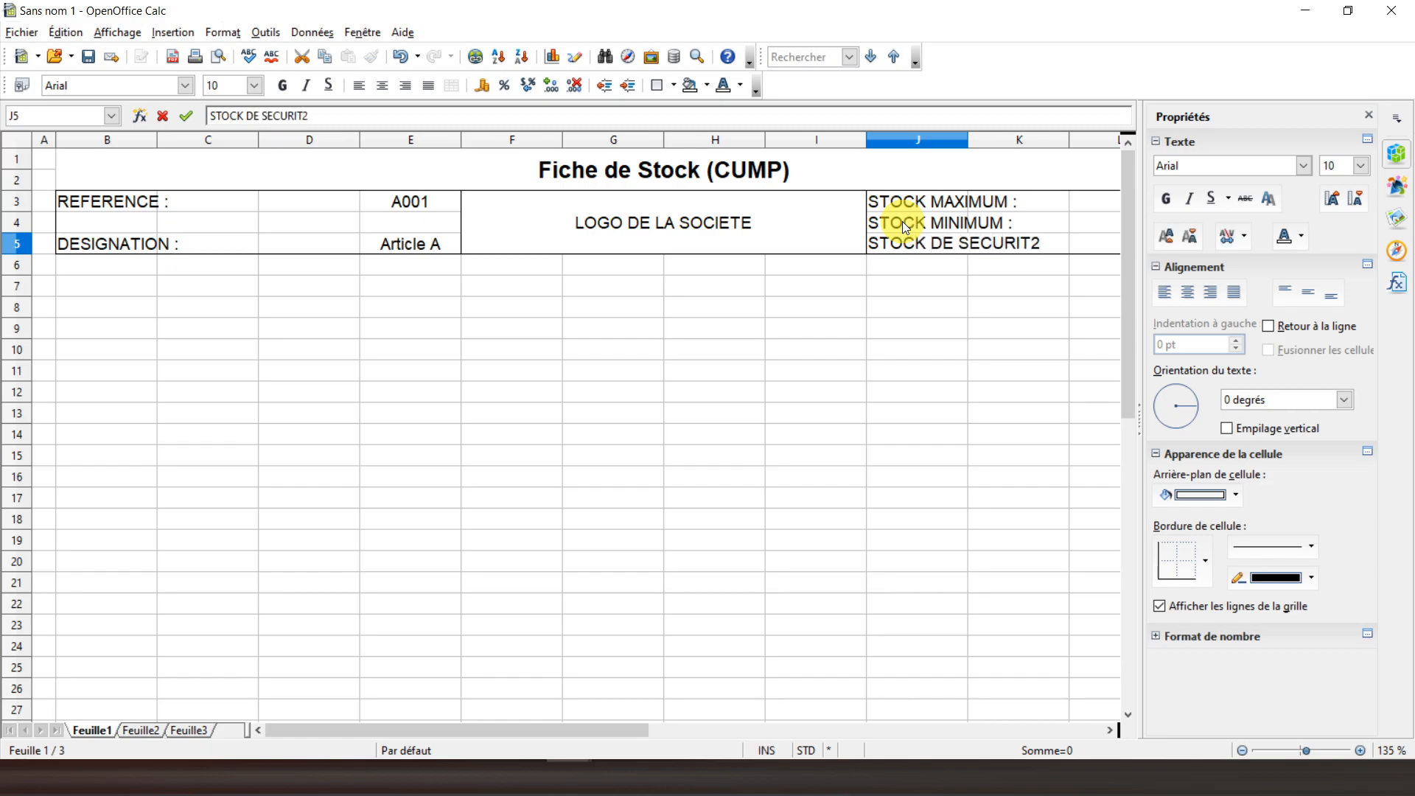
key(BackSpace)
text(E :)
key(Return)
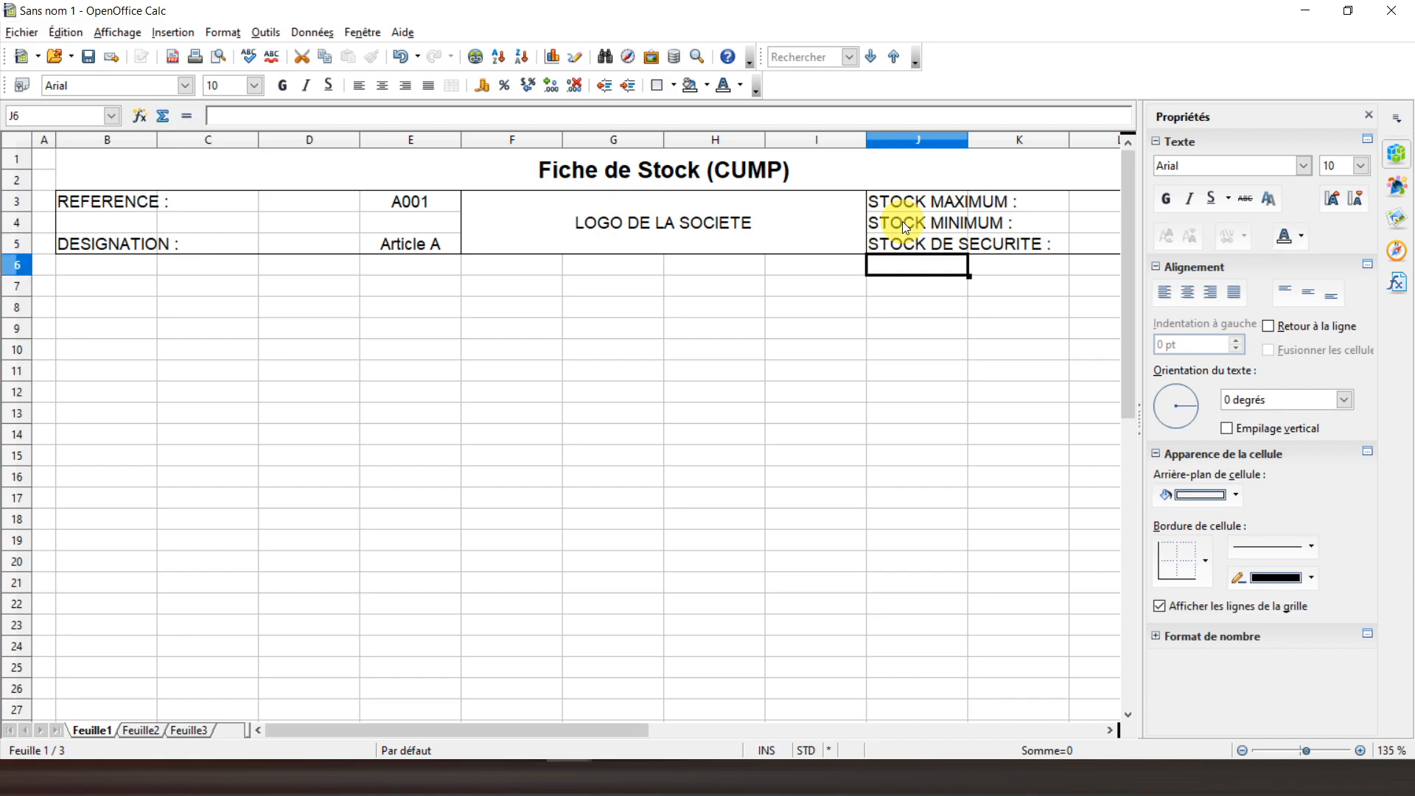
Format the "STOCK MAXIMUM :" label in cell J3 in green, bold text
click(894, 206)
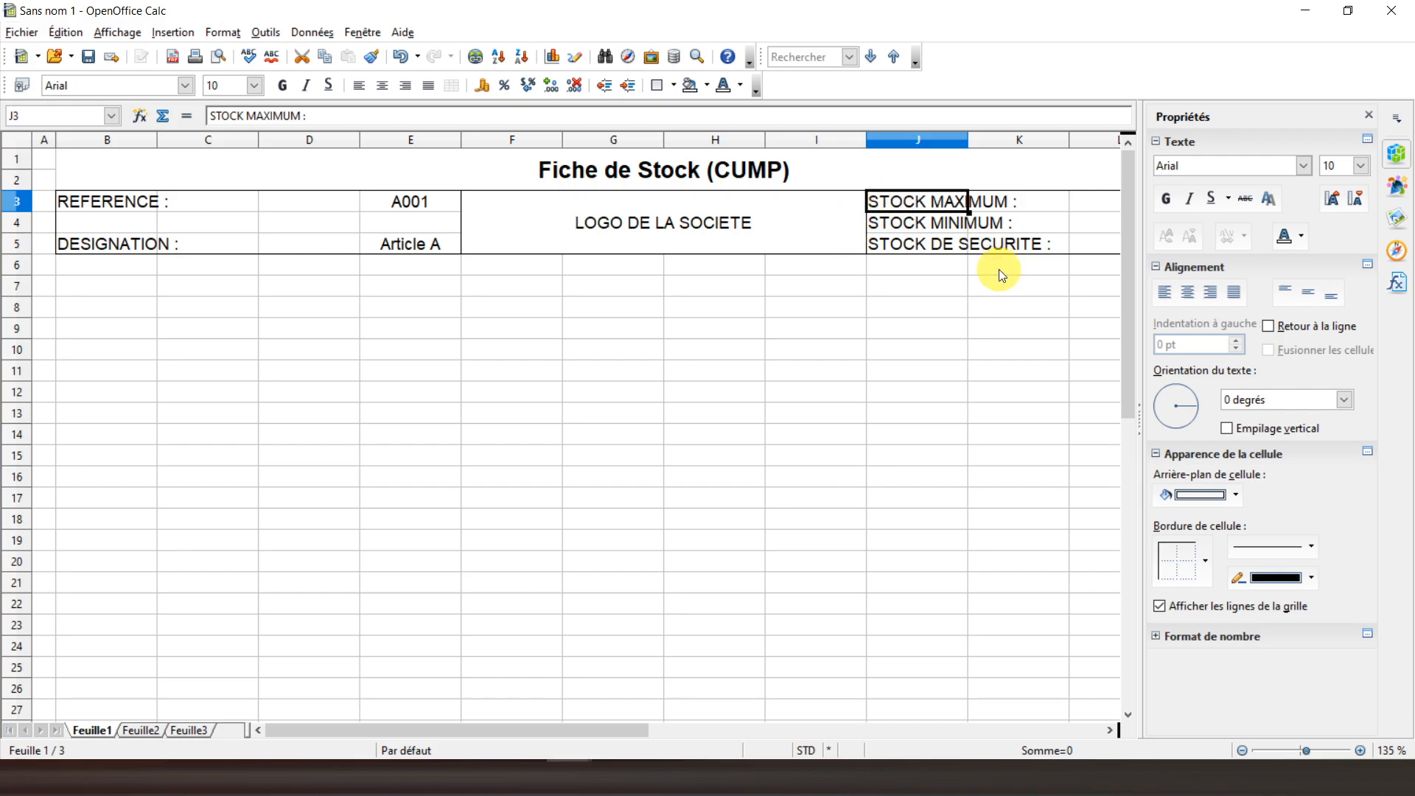
click(1299, 235)
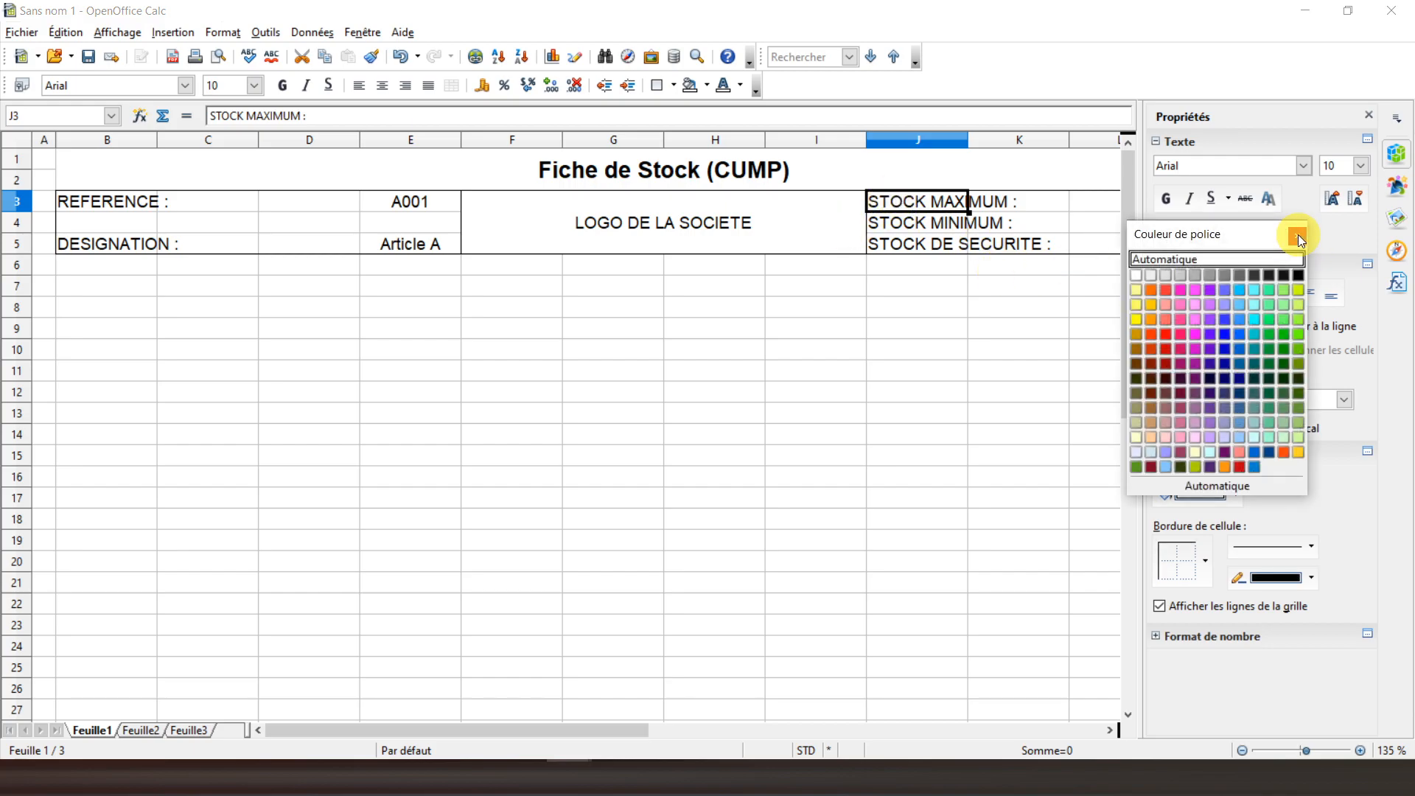
click(1283, 333)
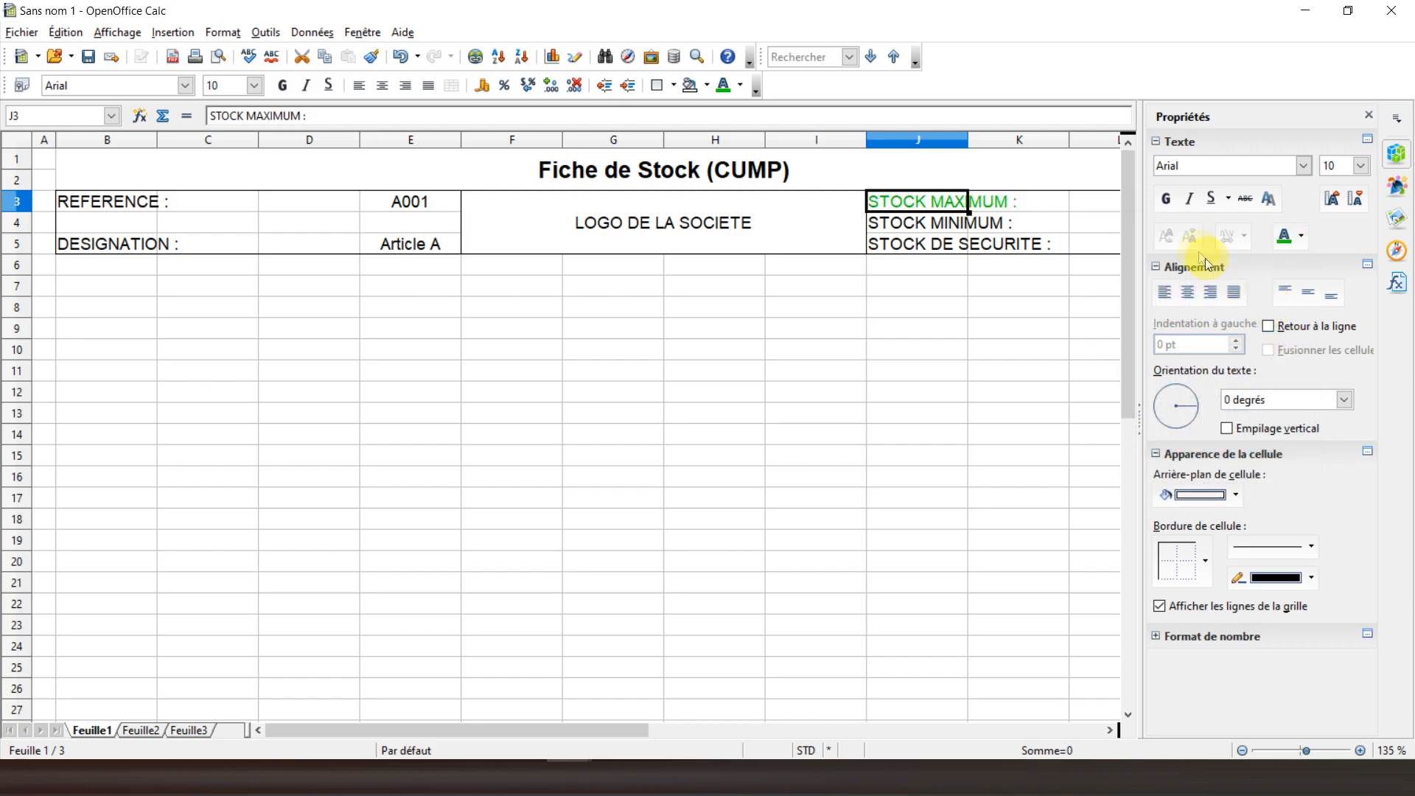
click(1165, 201)
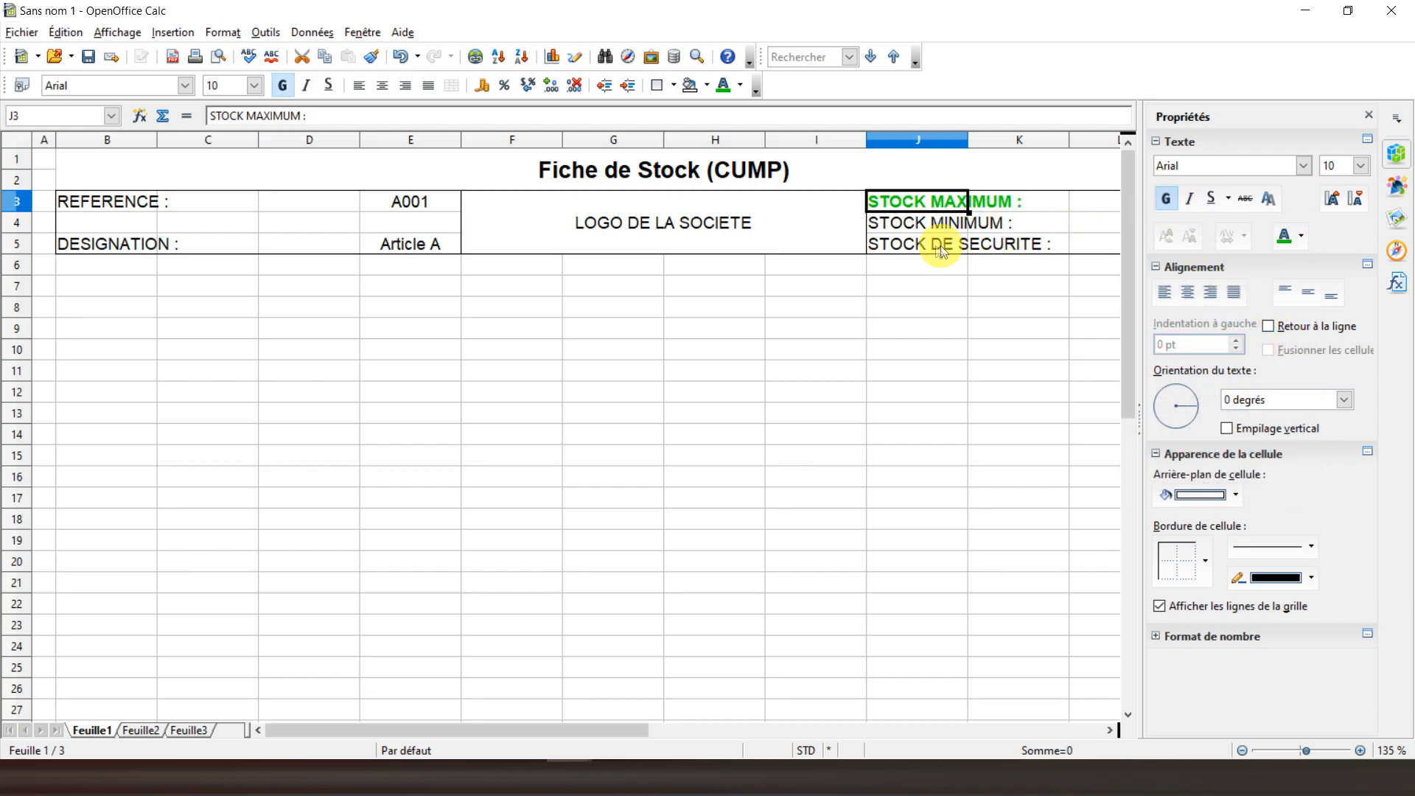
Format the "STOCK MINIMUM :" label in cell J4 in light red, bold text
click(882, 221)
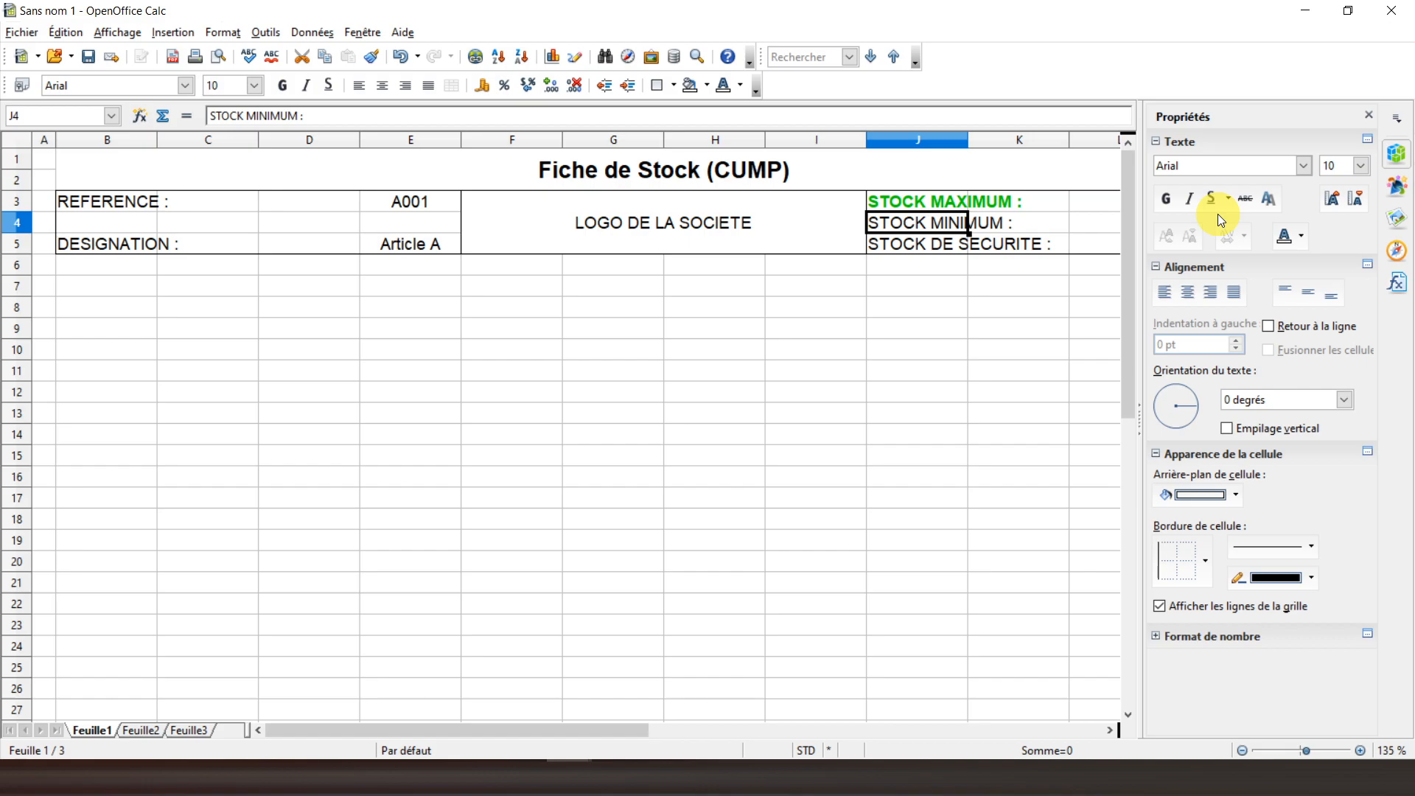
click(1301, 236)
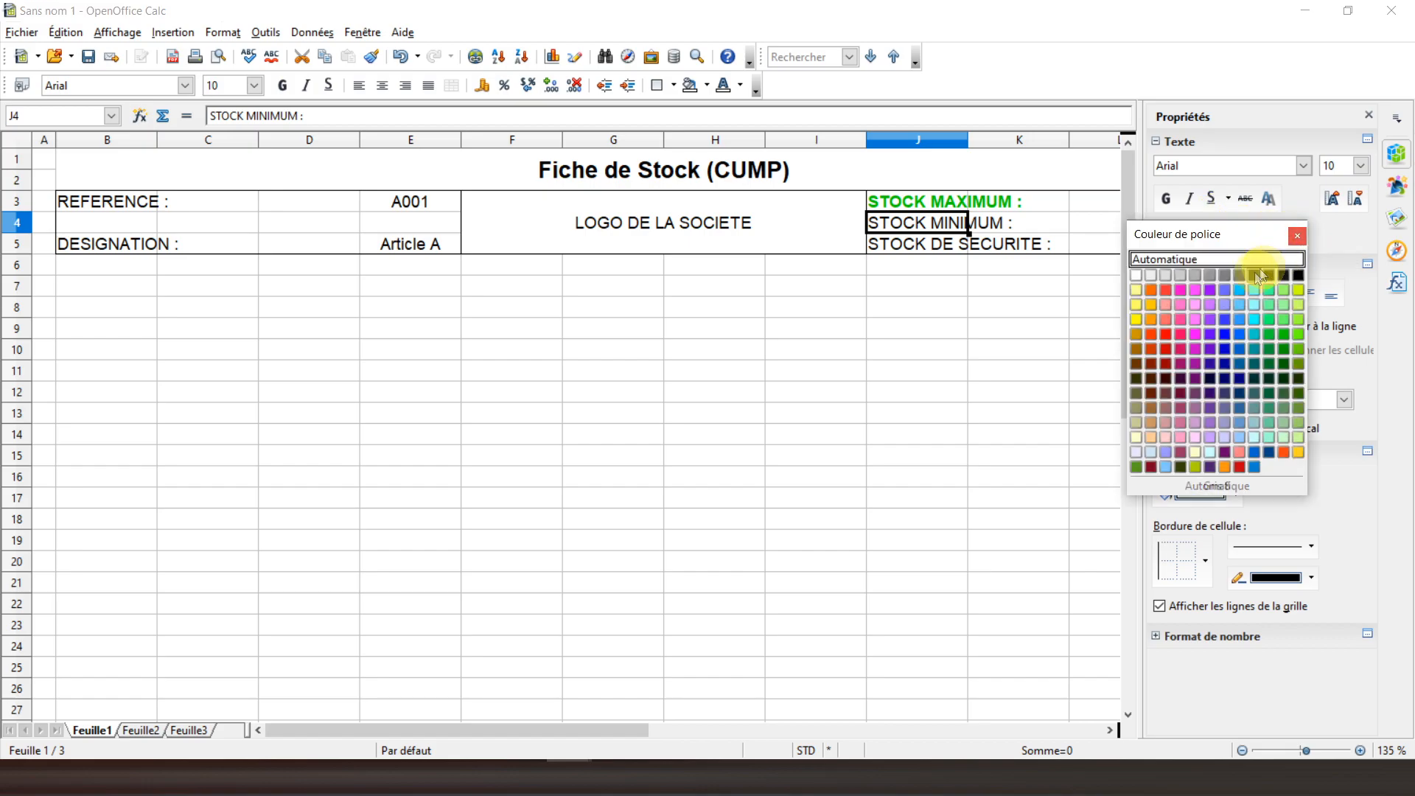
click(1166, 291)
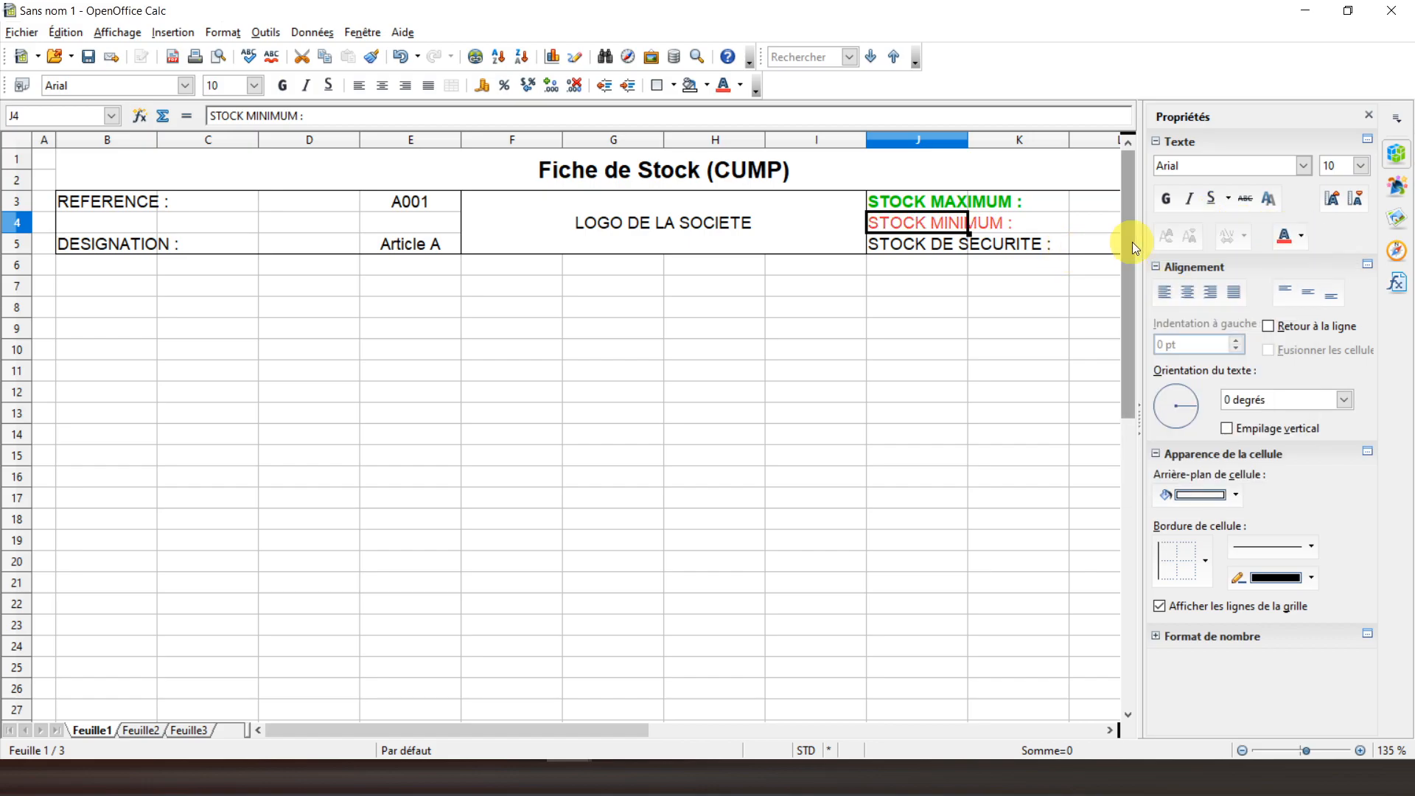
click(1166, 199)
Format the "STOCK DE SECURITE :" label in cell J5 in golden yellow, bold text
click(900, 246)
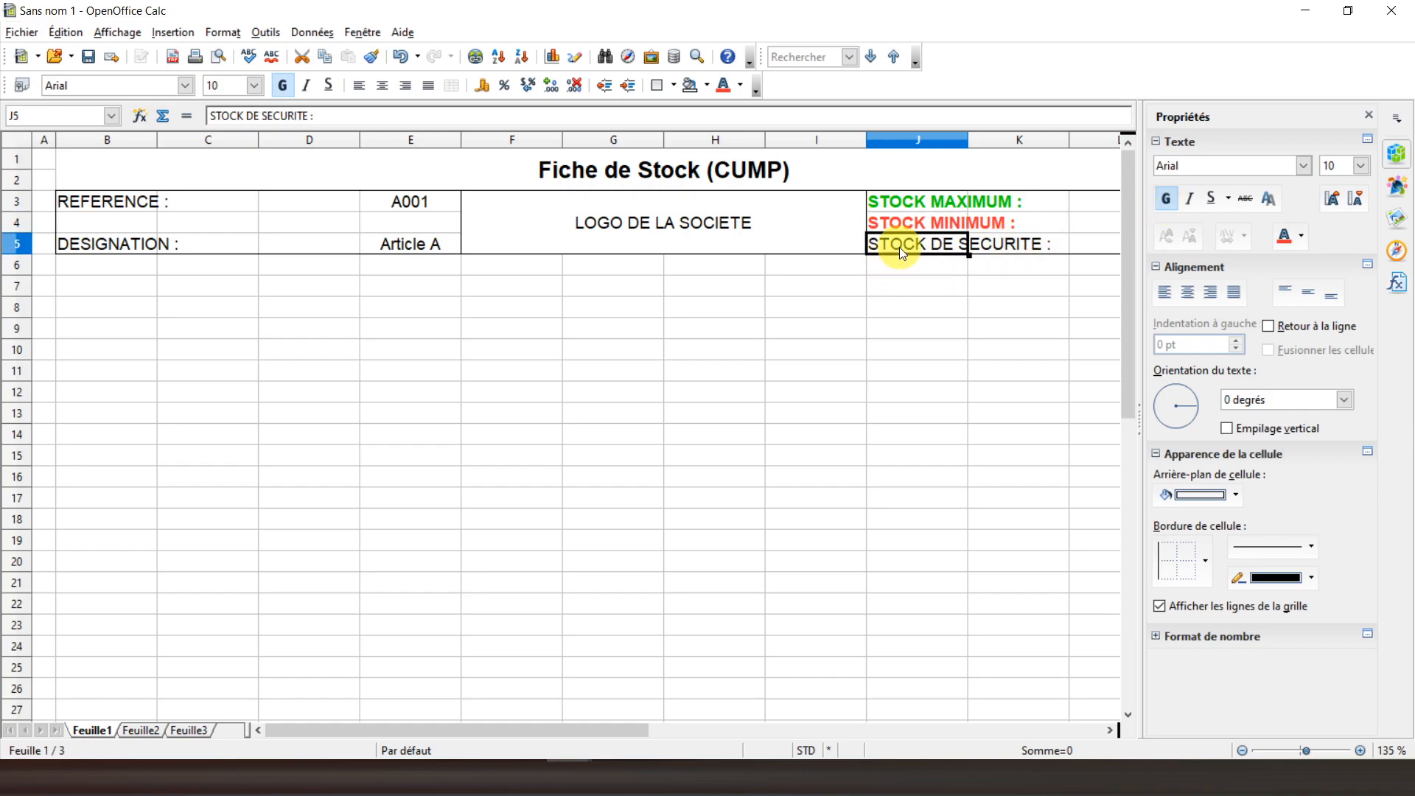
click(1302, 236)
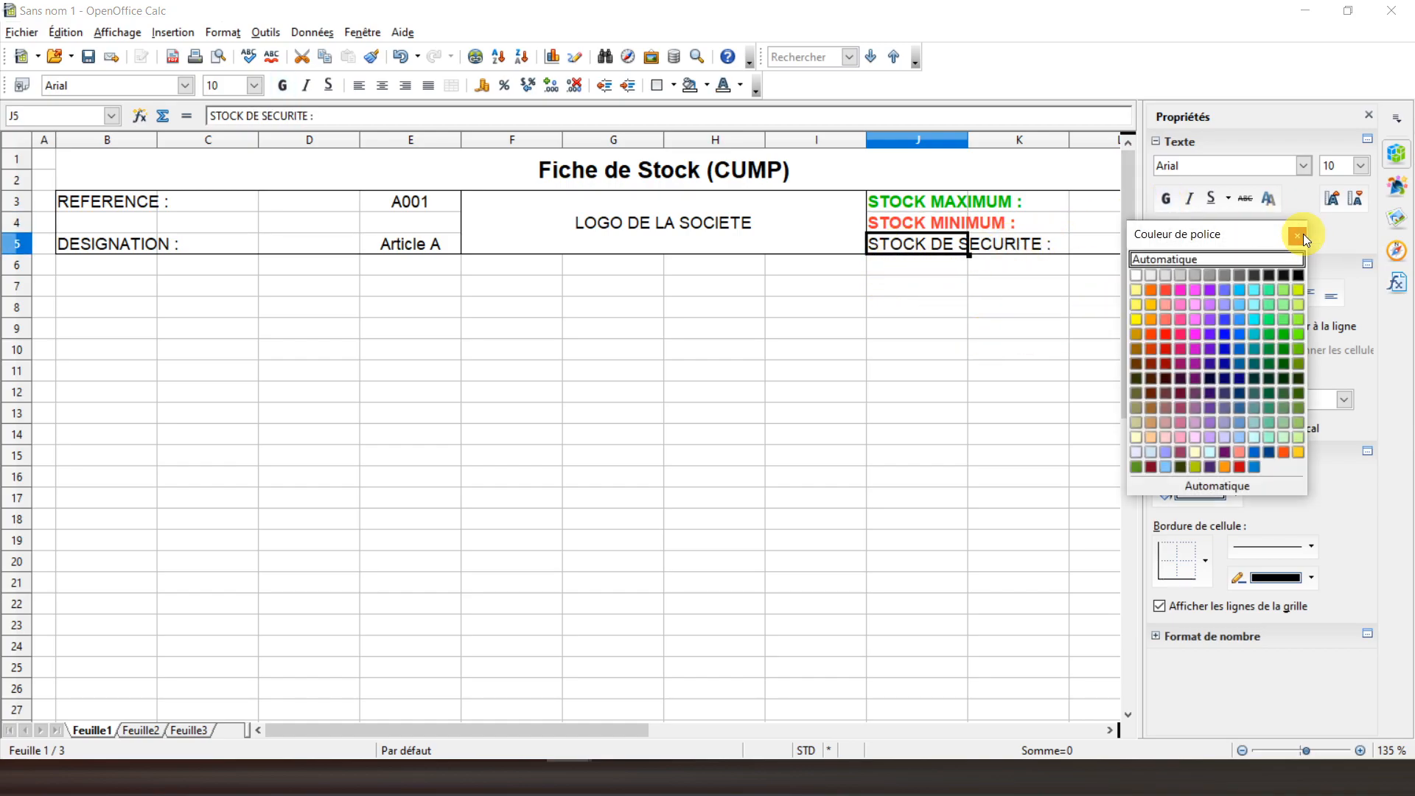
click(1153, 310)
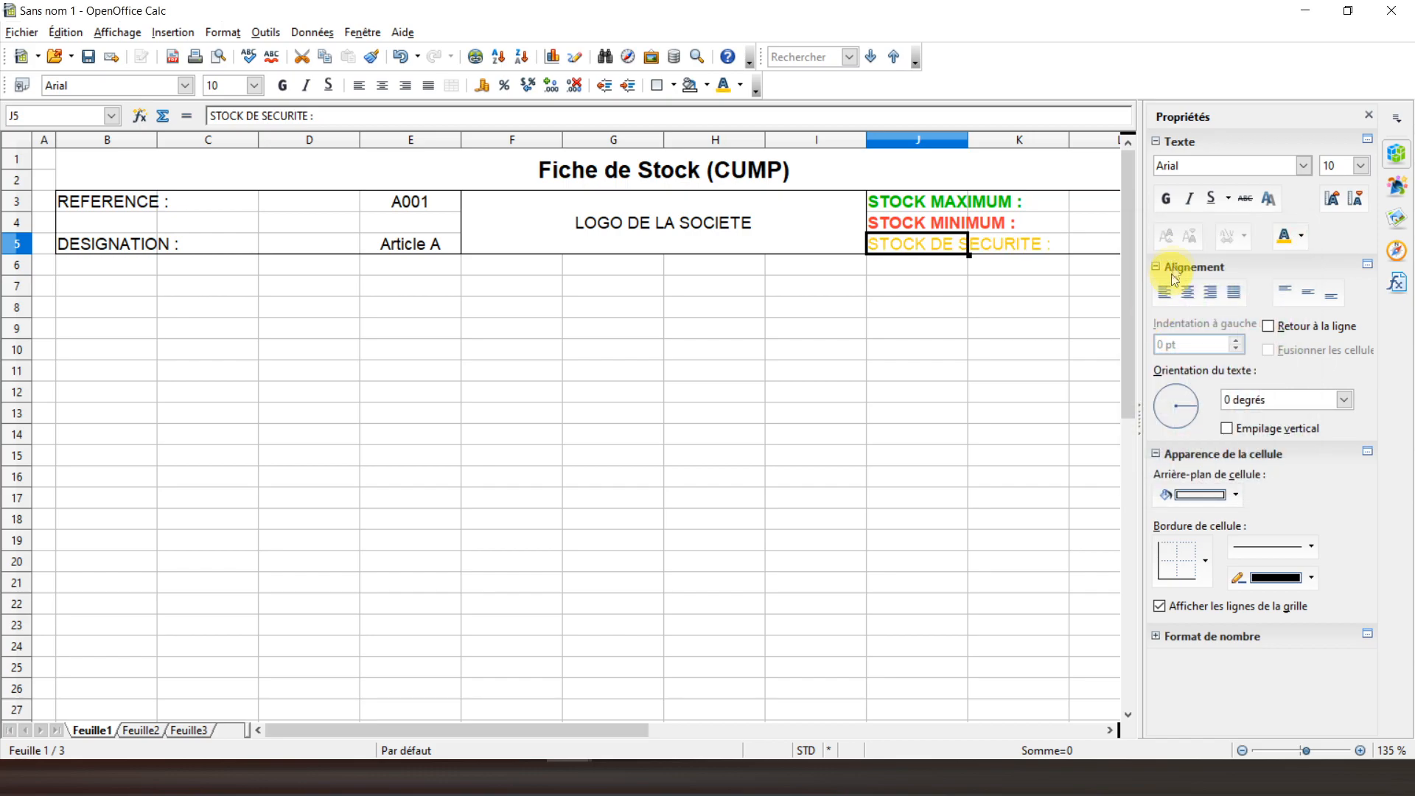
click(1164, 196)
click(939, 223)
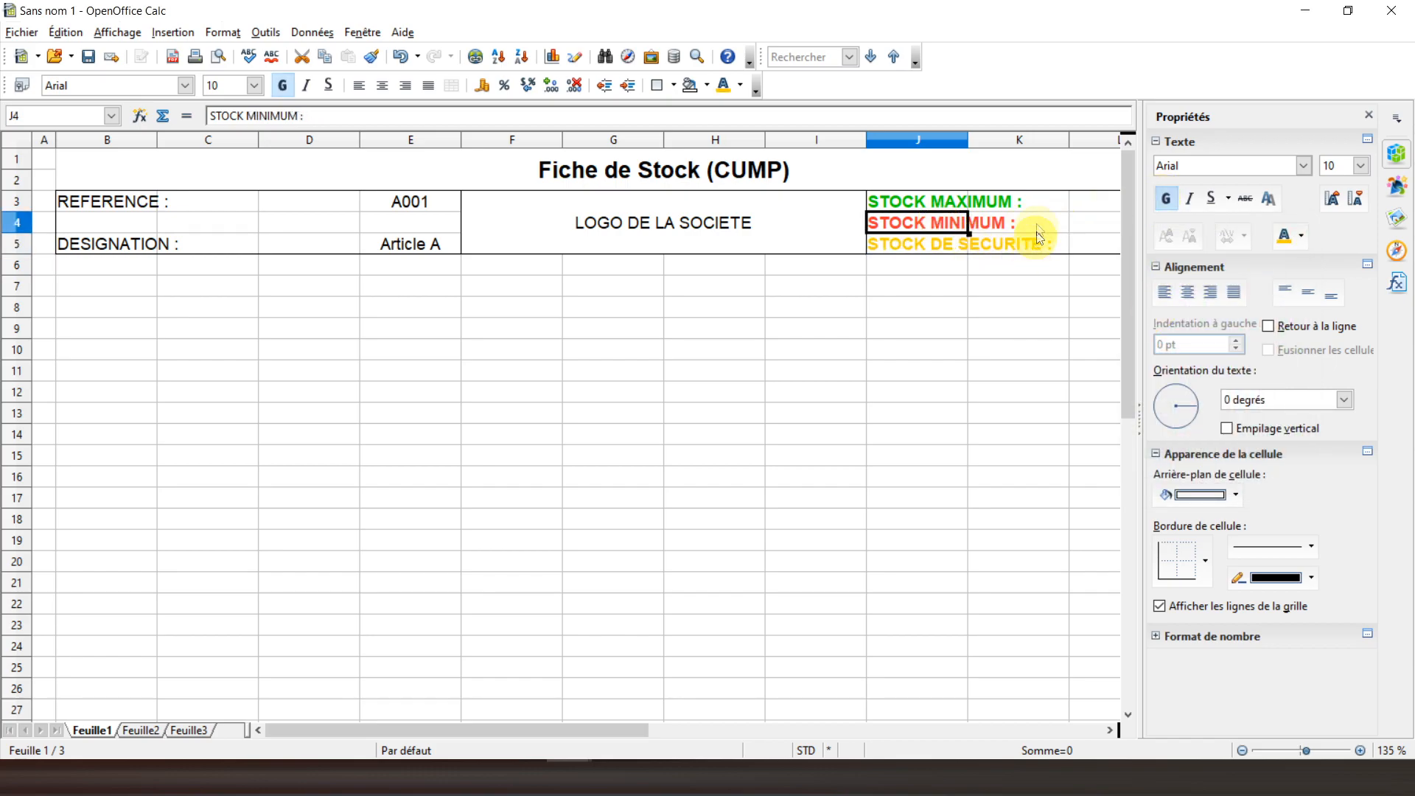
key(Right)
key(Right)
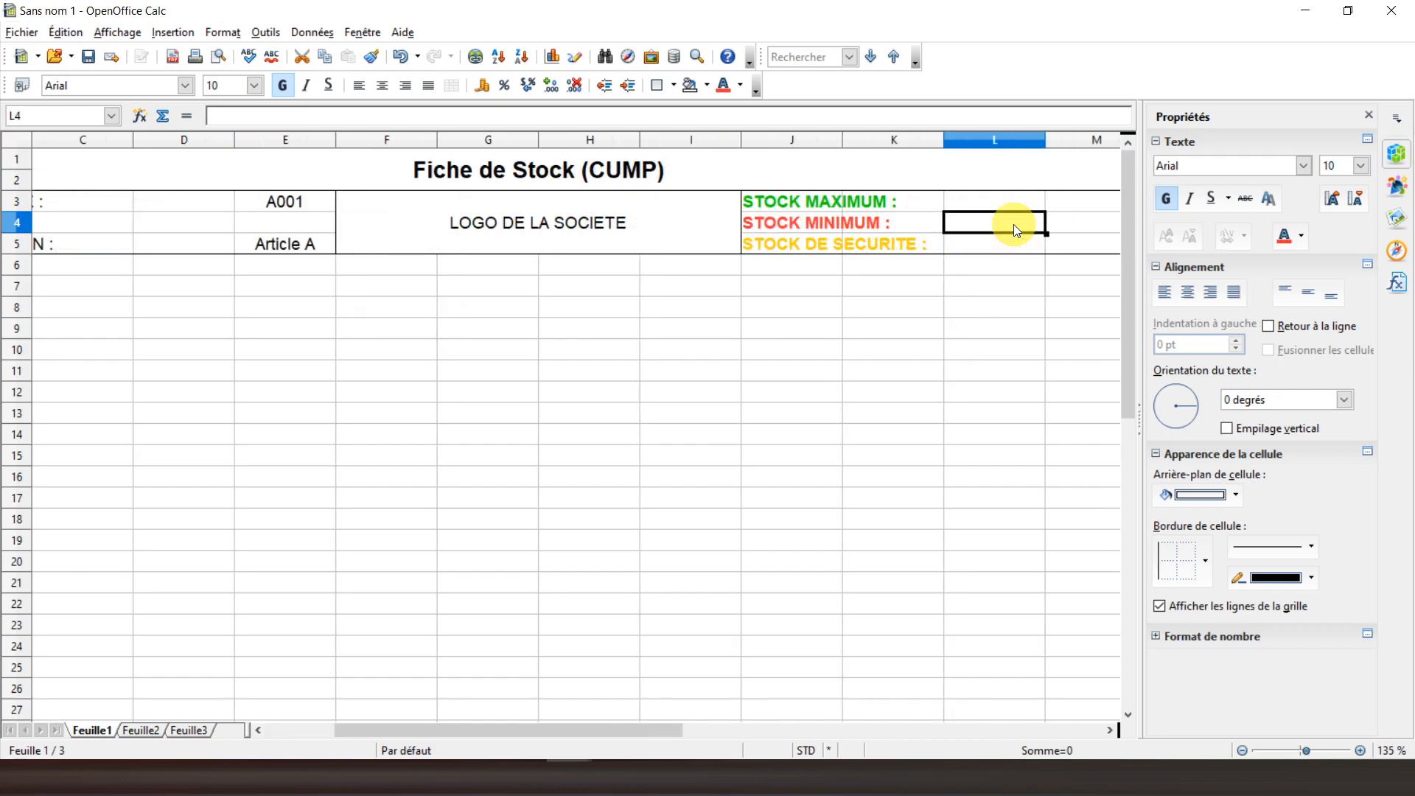
key(Left)
key(Left)
key(Left)
key(Left)
key(Left)
key(Right)
key(Right)
key(Right)
key(Right)
key(Right)
key(Right)
key(Up)
key(Down)
key(Down)
key(Left)
key(Left)
key(Left)
key(Left)
key(Left)
key(Left)
key(Left)
key(Left)
key(Left)
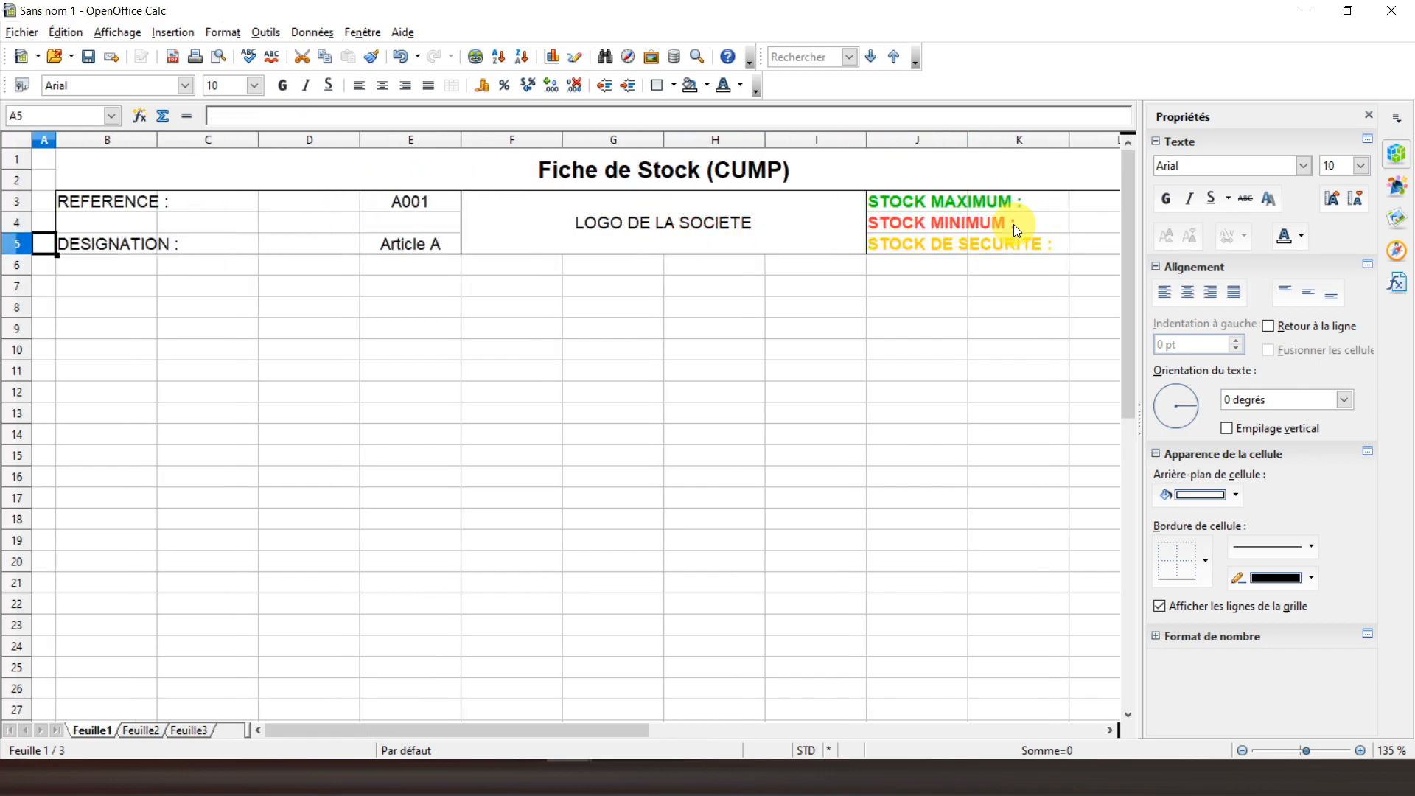
key(Down)
key(Right)
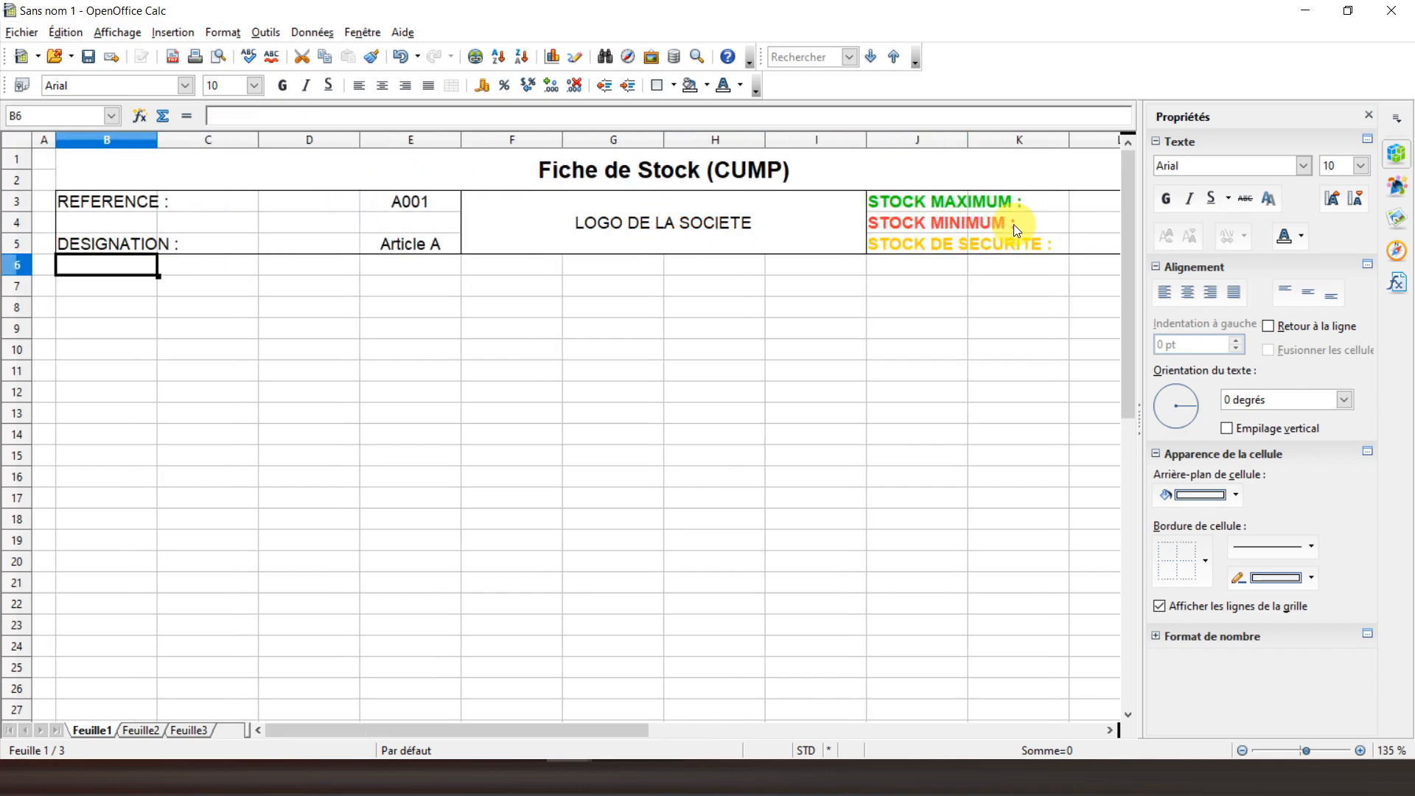
Enter the column headings "DATE", "LIBELLE" and "N°BON" in cells B7 to D7
click(137, 291)
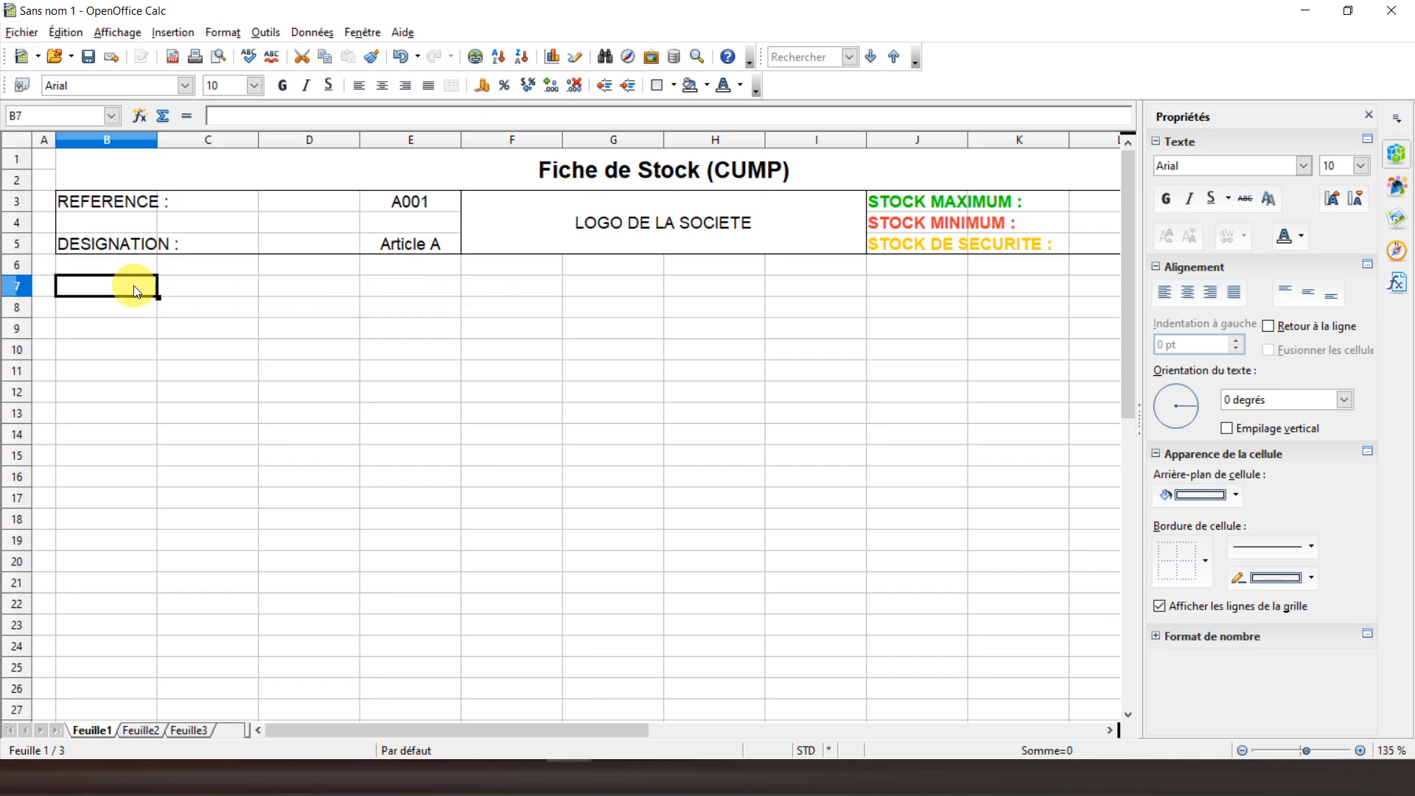
text(DATE)
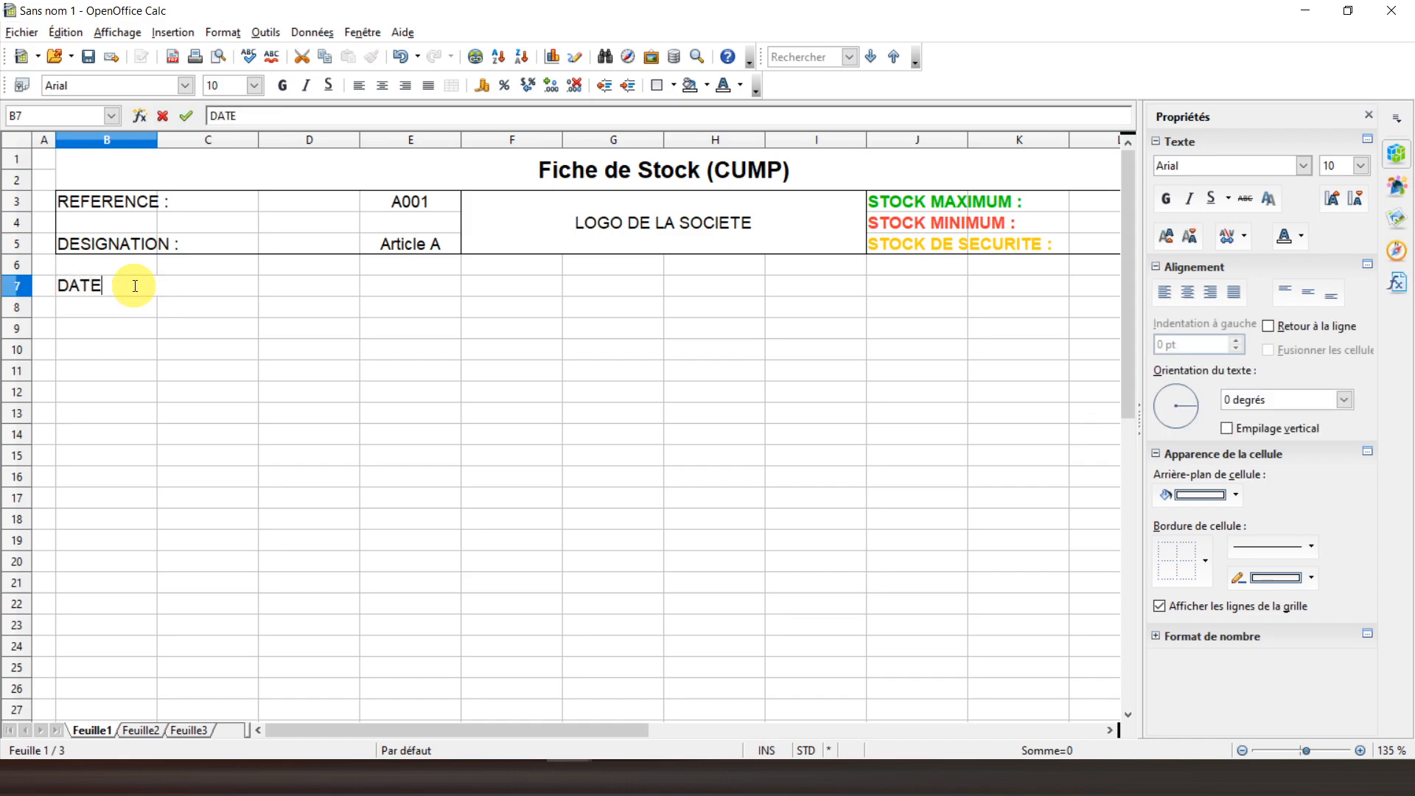
key(Tab)
text(LI)
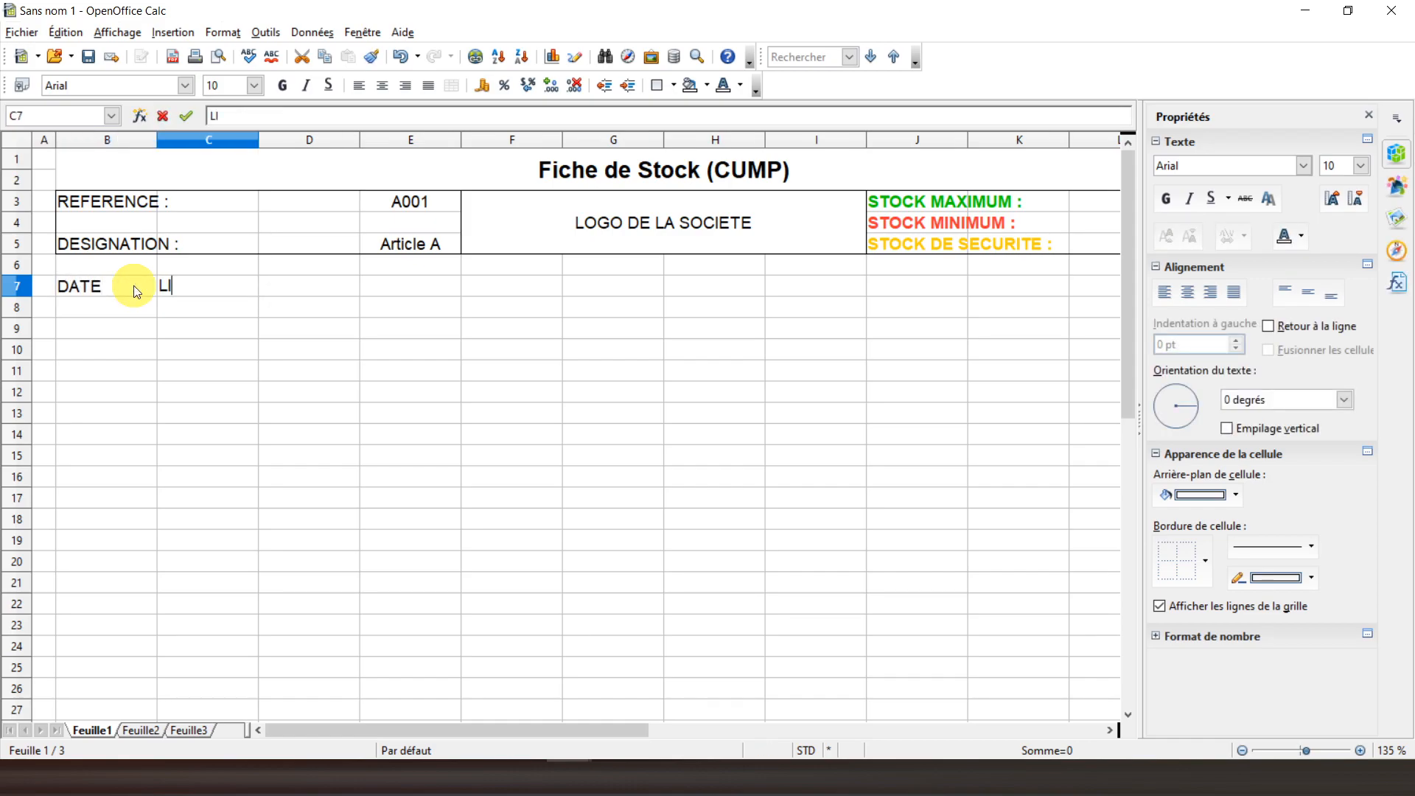
text(BELLE)
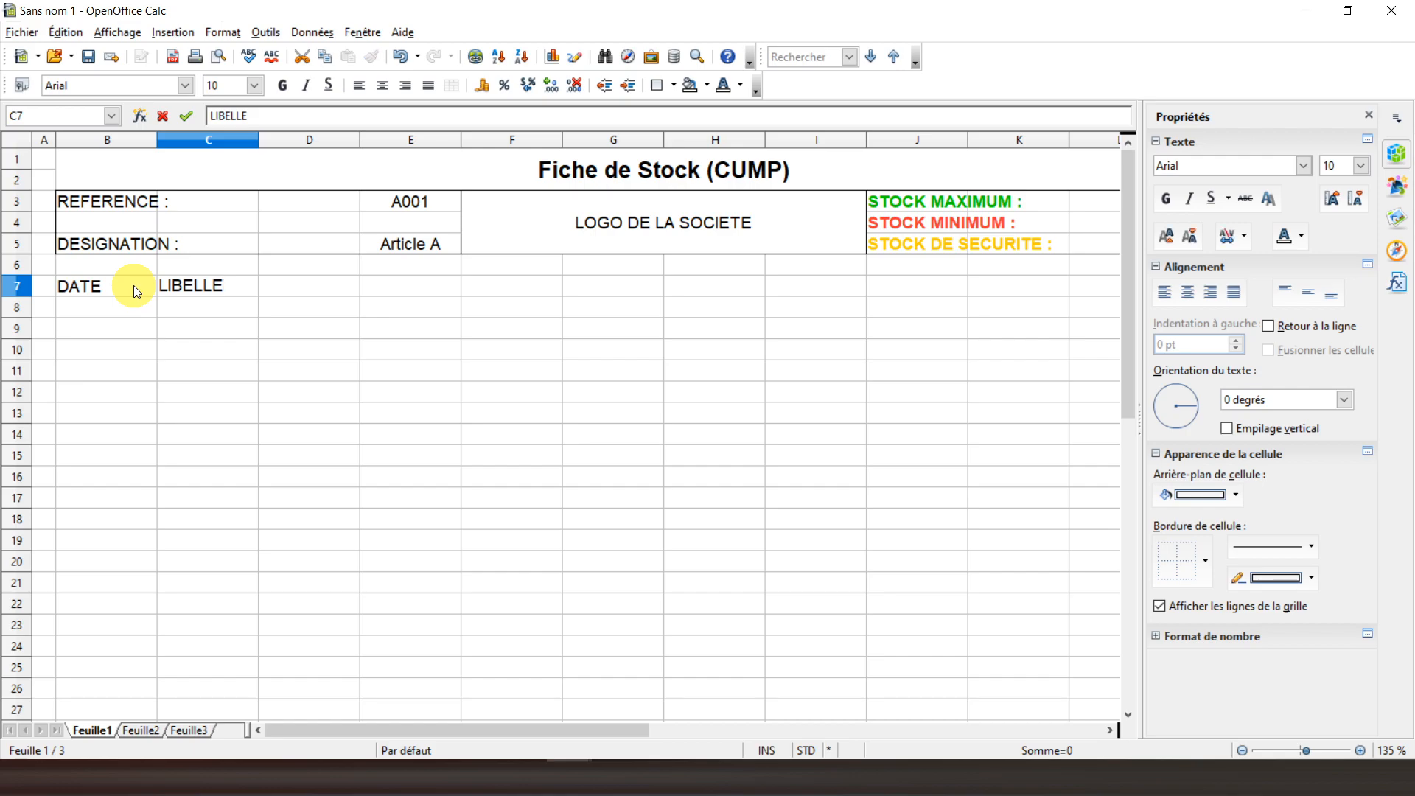
key(Tab)
text(N)
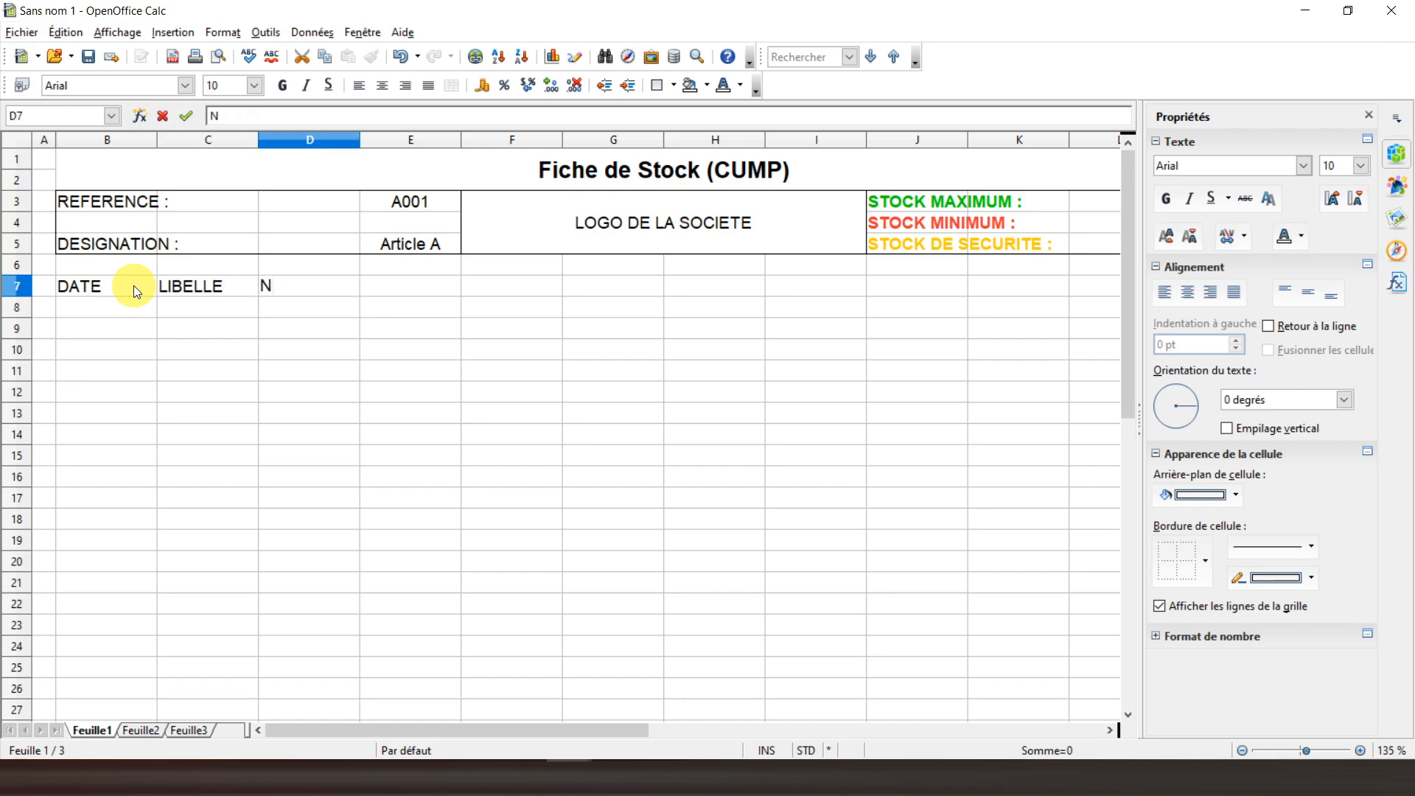
text(°BON)
key(Tab)
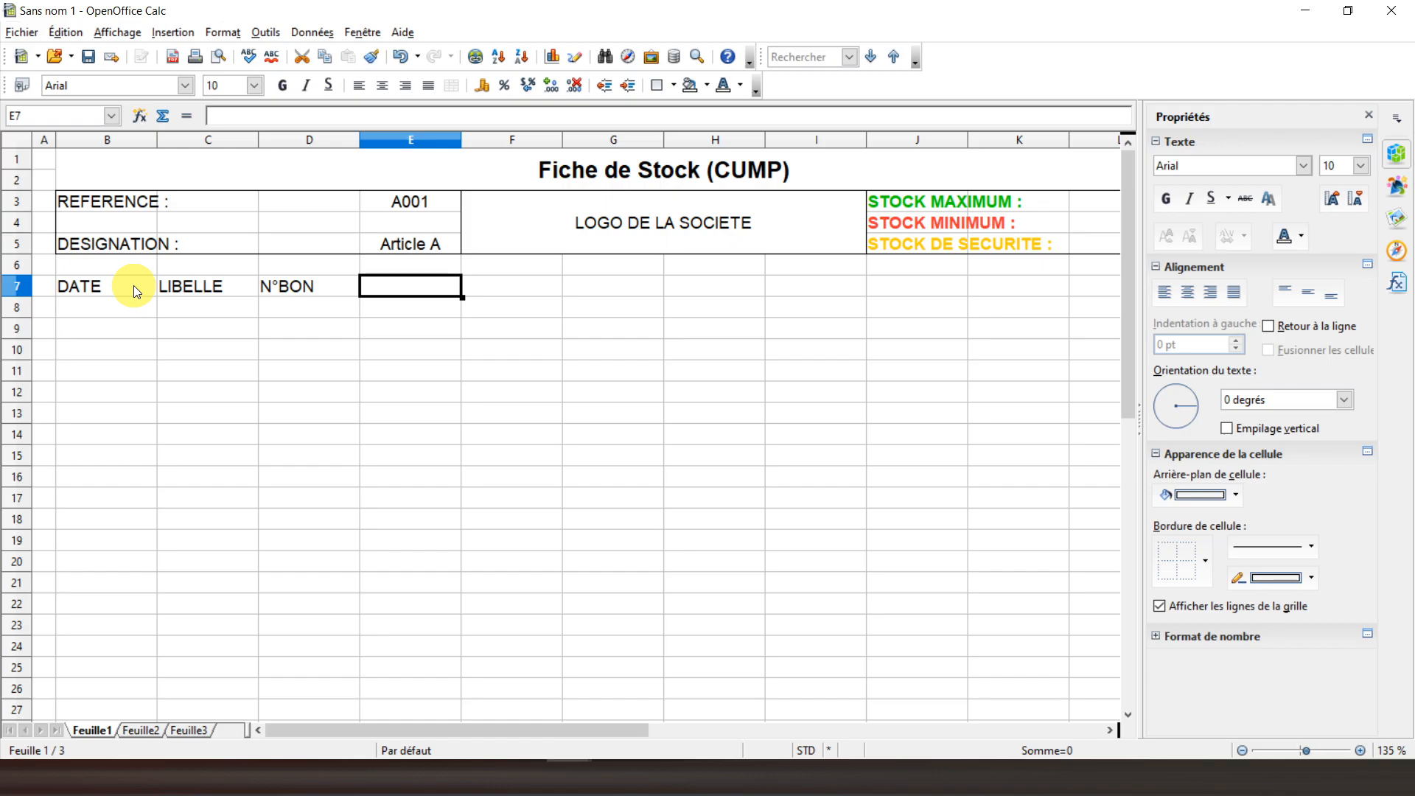
Enter the group heading "ENTREES" in cell E6
key(Up)
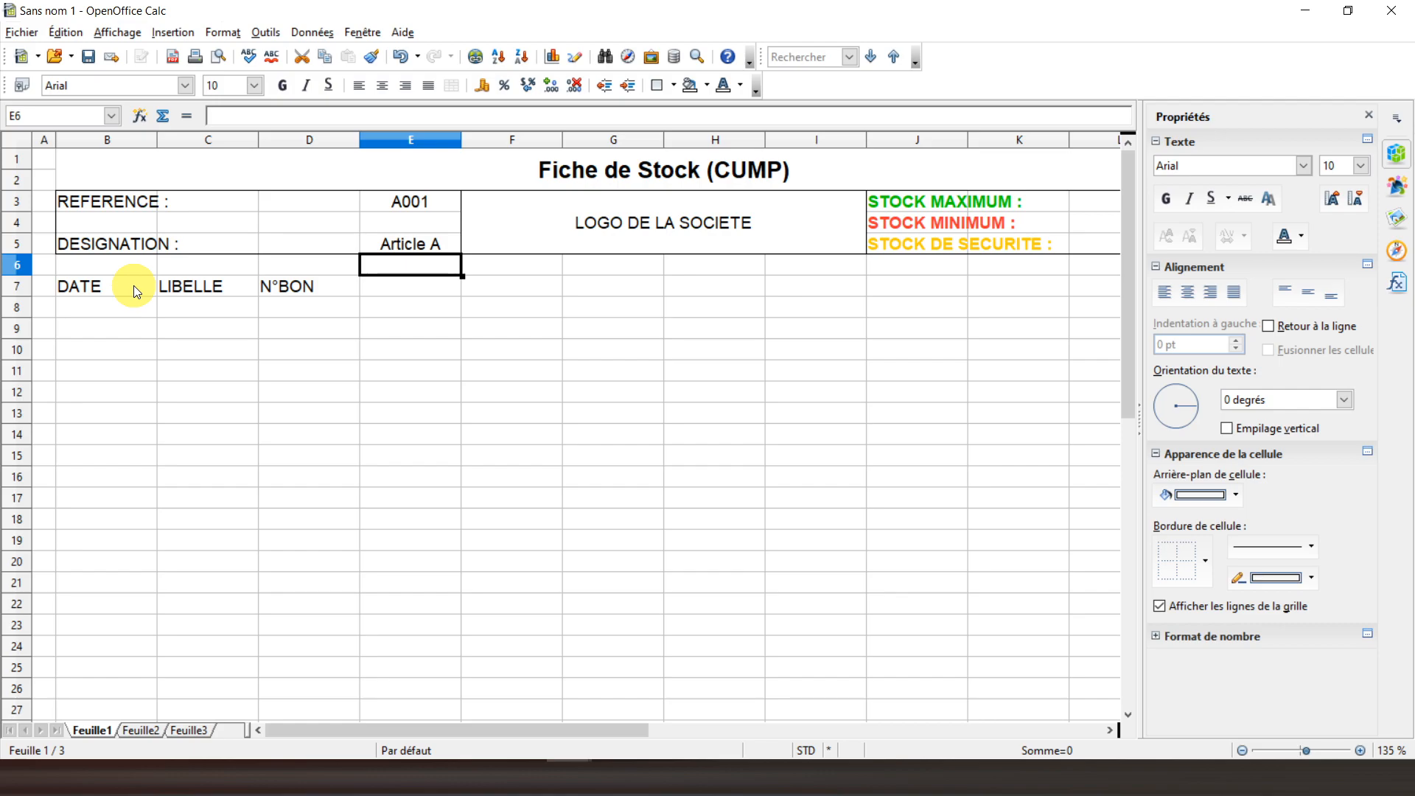
text(ENTREES)
key(Return)
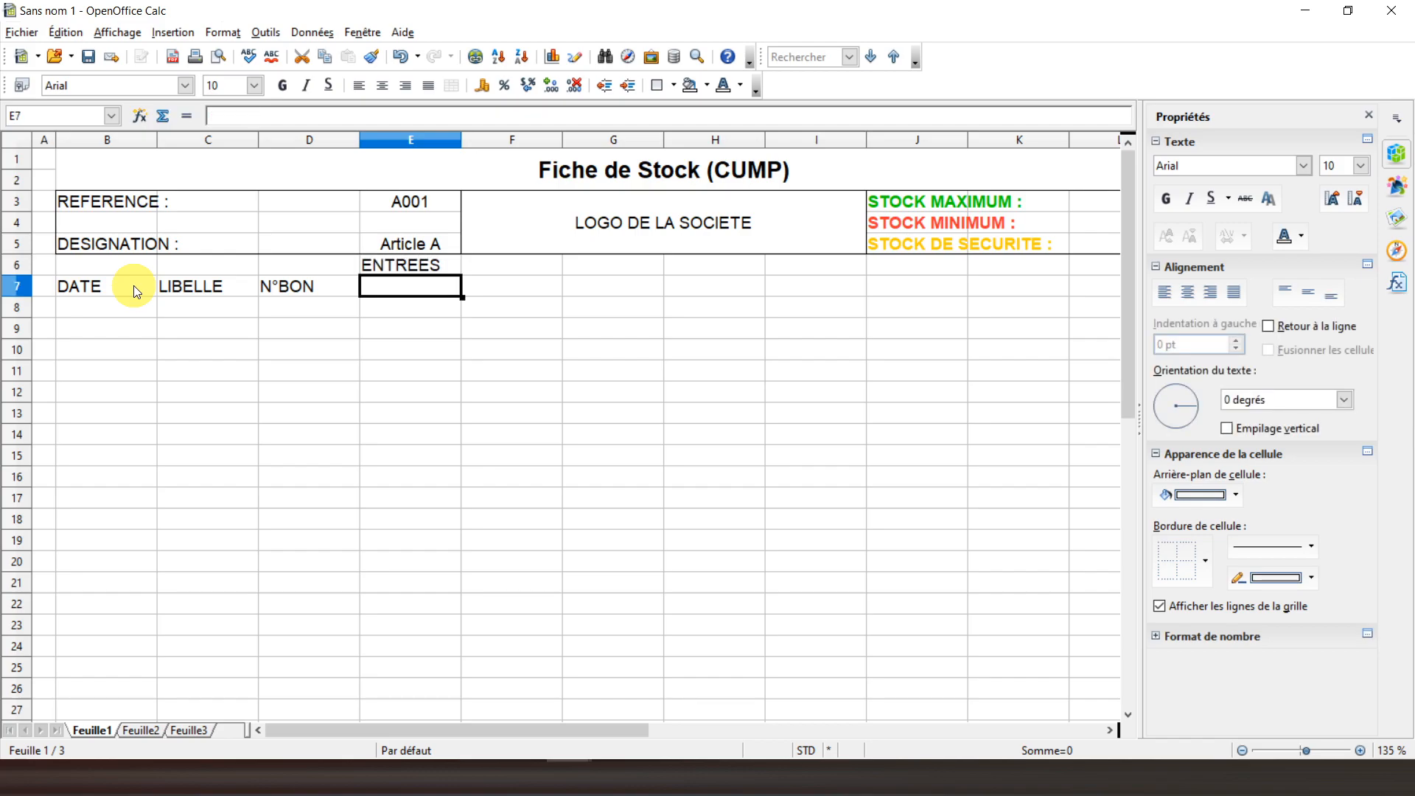
Merge cells E6 to G6 and make the "ENTREES" heading centred and bold
key(Up)
key(shift+Right)
key(shift+Right)
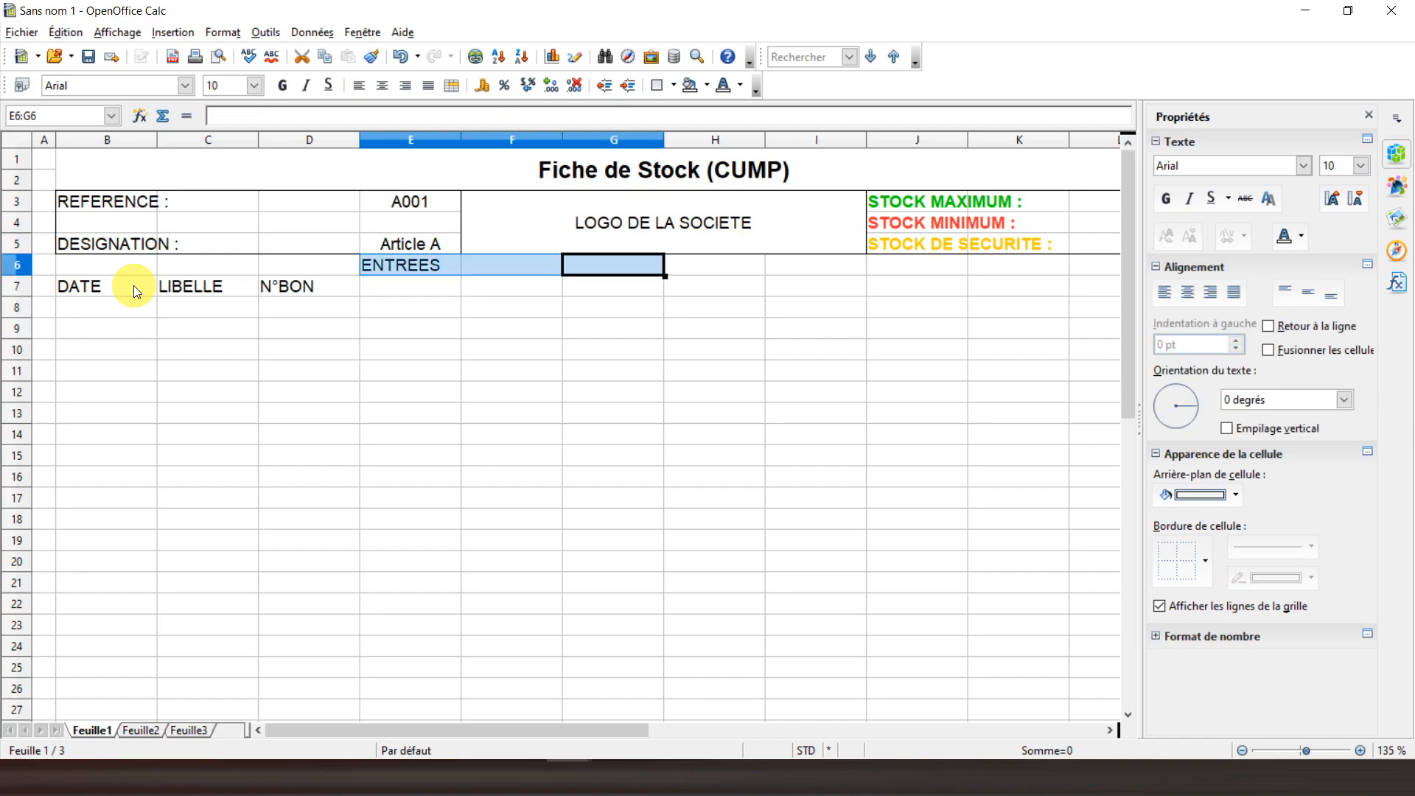
click(1277, 355)
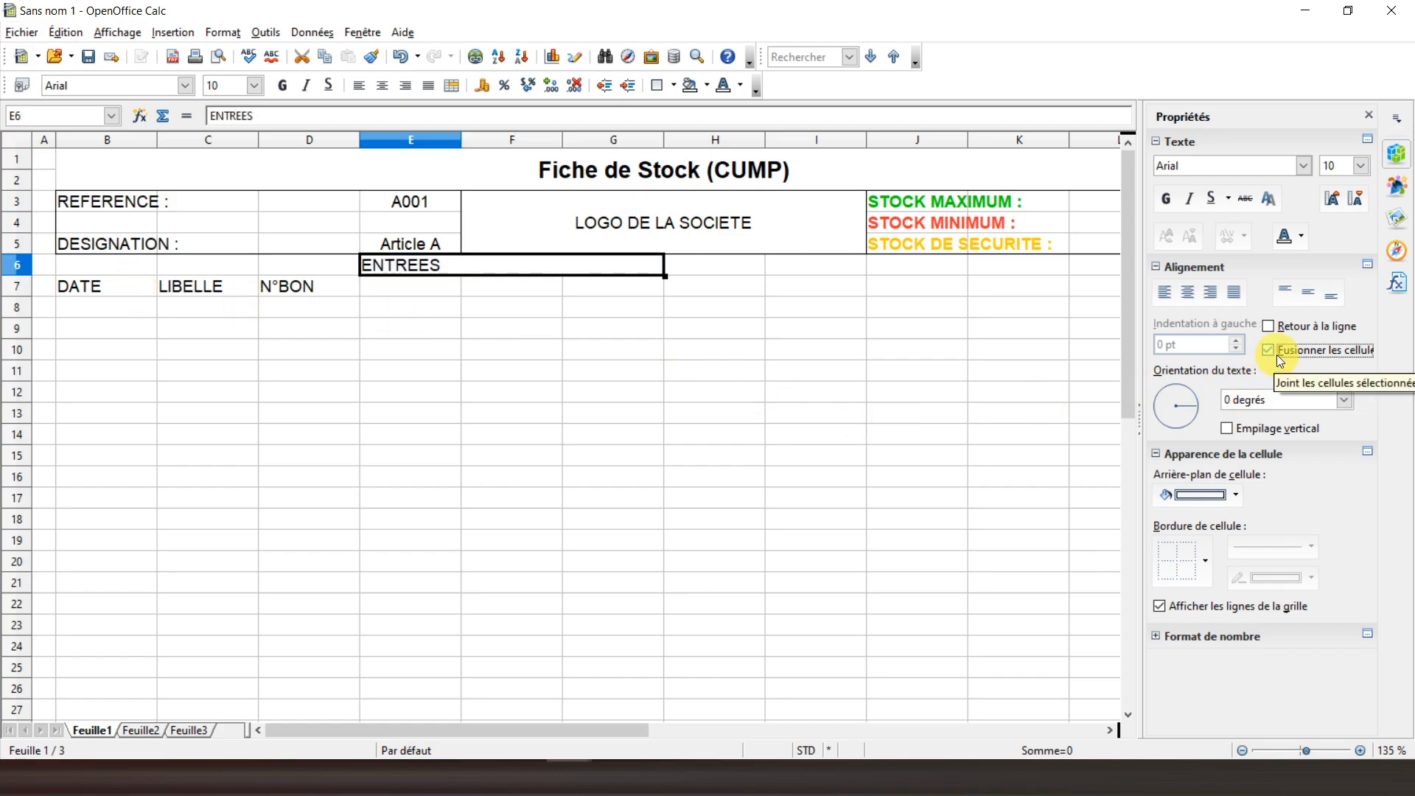
click(1193, 300)
click(1166, 199)
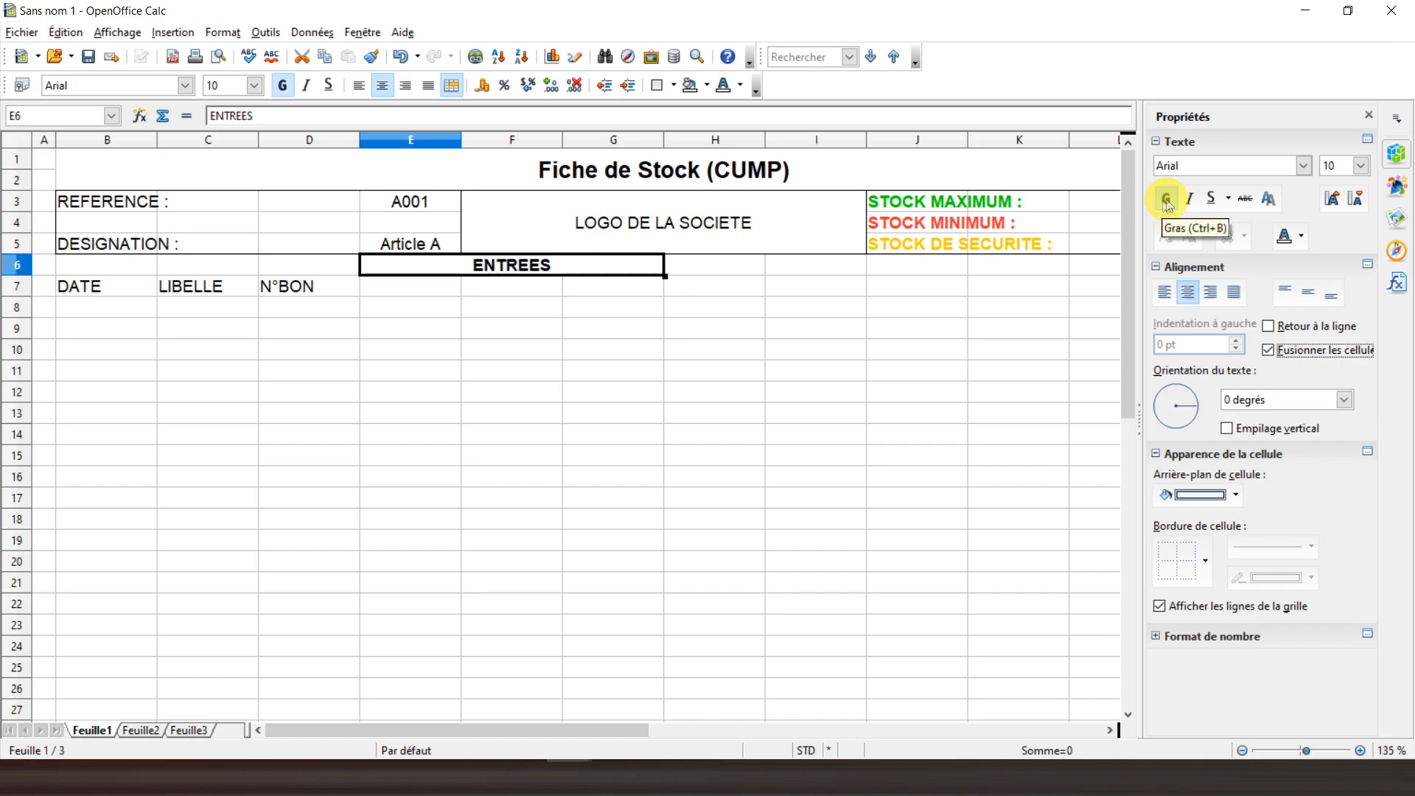
Enter the column headings "QUANTITE", "P.U" and "MONTANT" in cells E7 to G7 under "ENTREES"
click(440, 292)
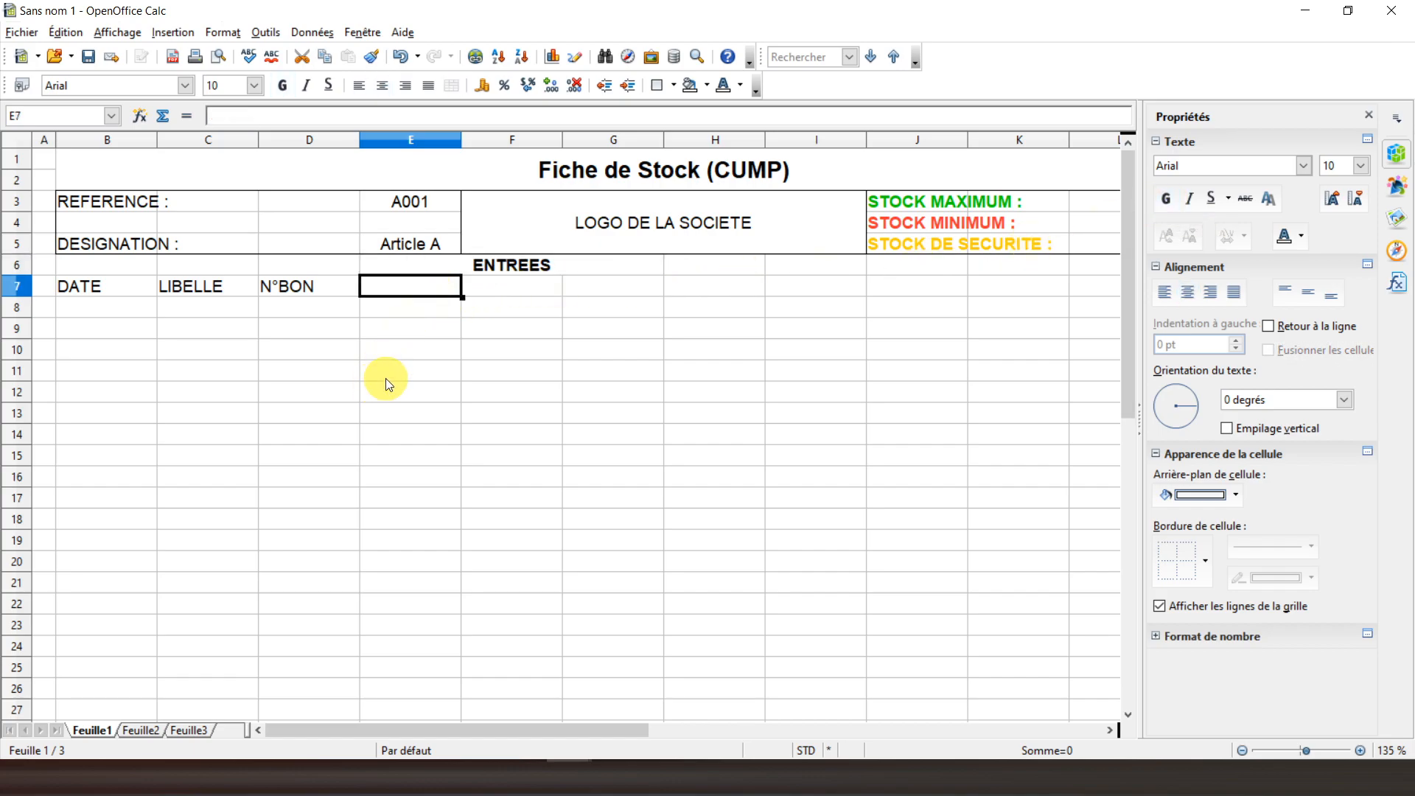
text(QUANTITE)
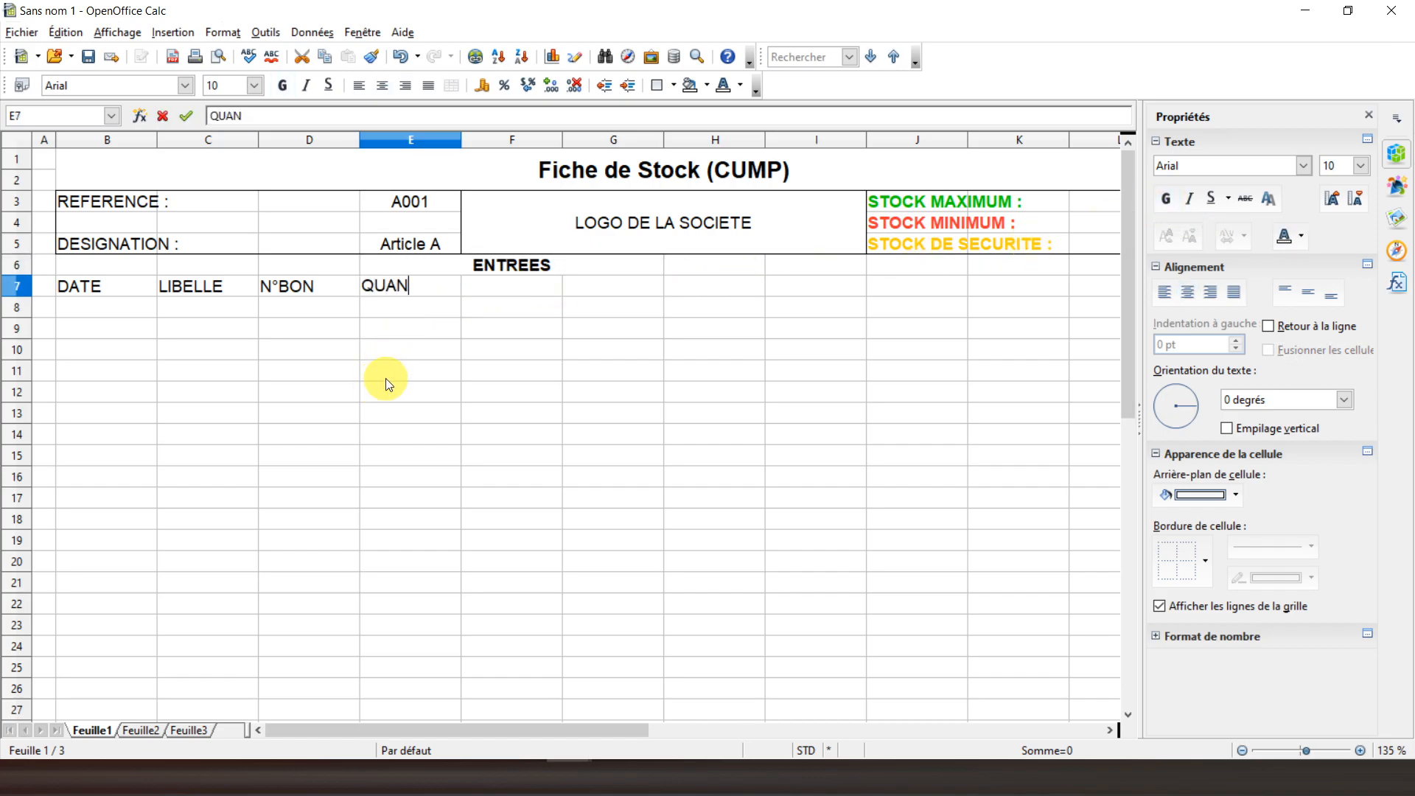
key(Tab)
text(P.U)
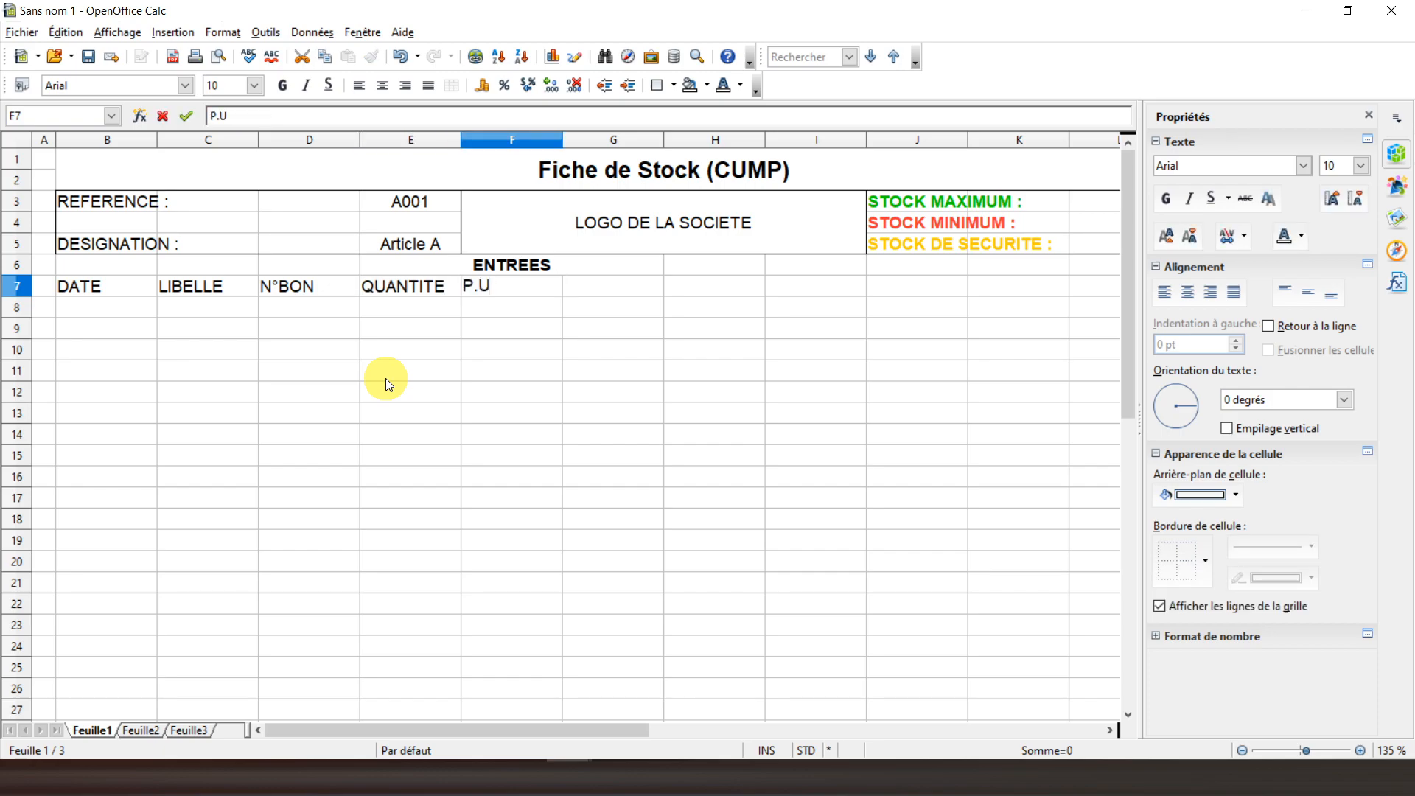
key(Tab)
text(MONTANT)
key(Return)
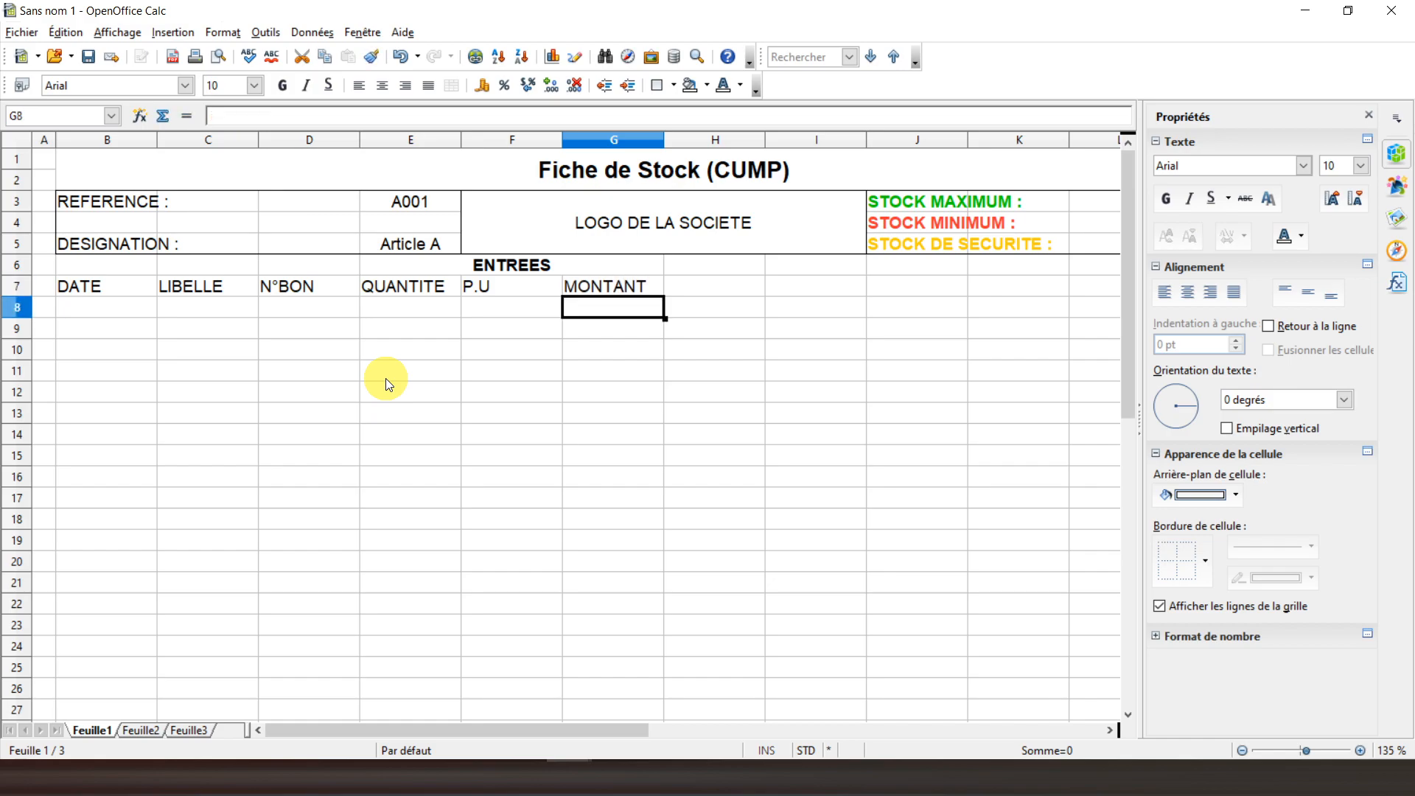
Centre the contents of the whole heading row 7 horizontally
click(413, 292)
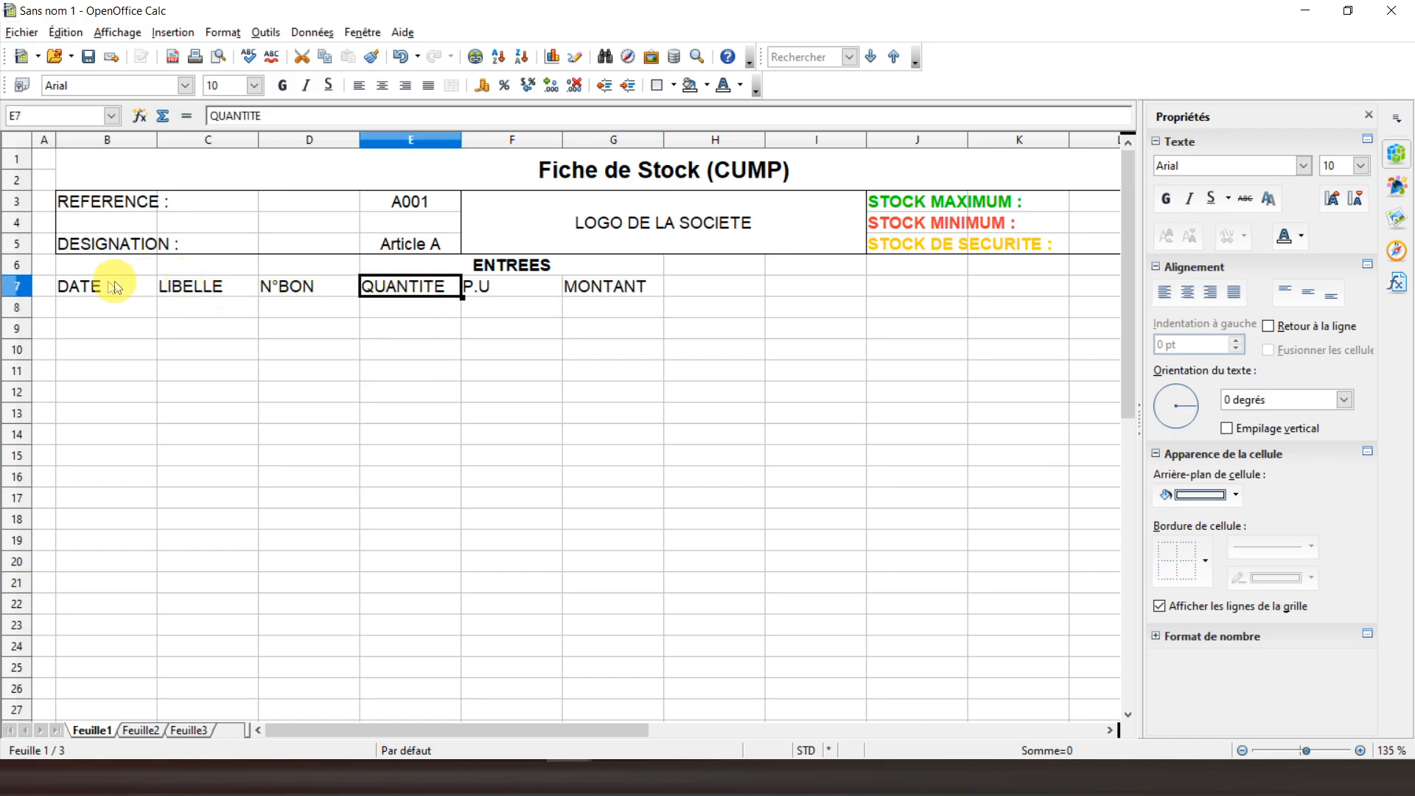
click(19, 286)
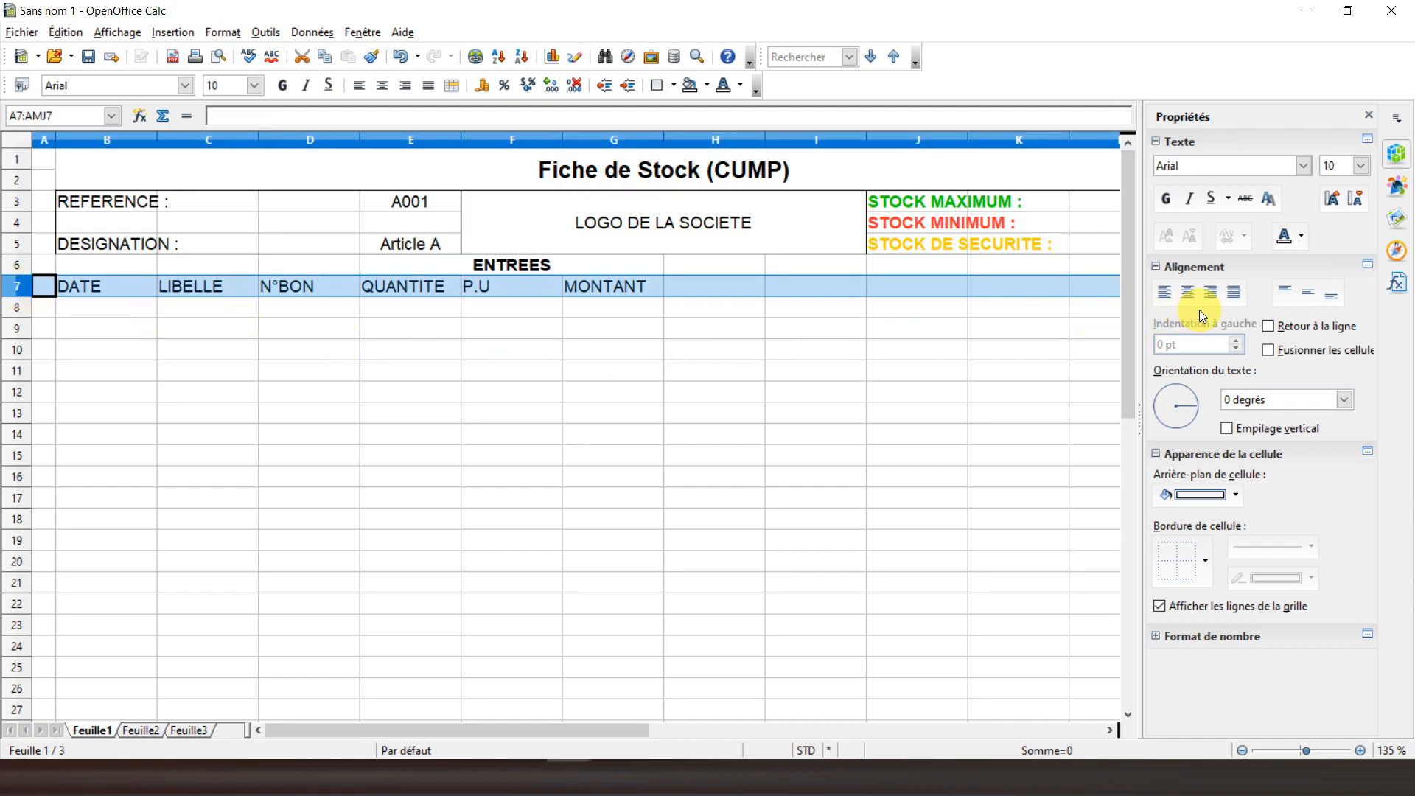
click(1187, 295)
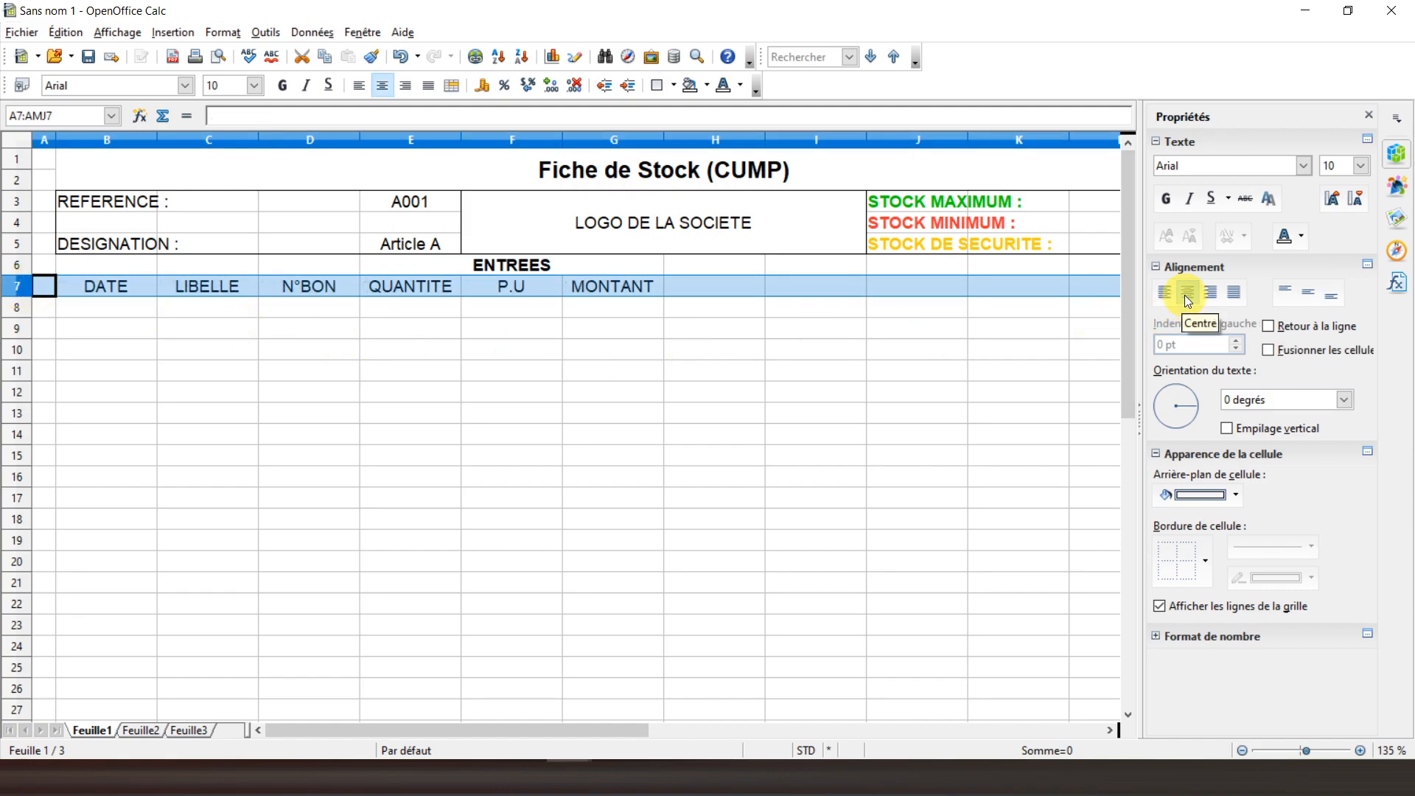
Apply outer and inner borders to the "ENTREES" heading block in cells E6 to G7
click(404, 267)
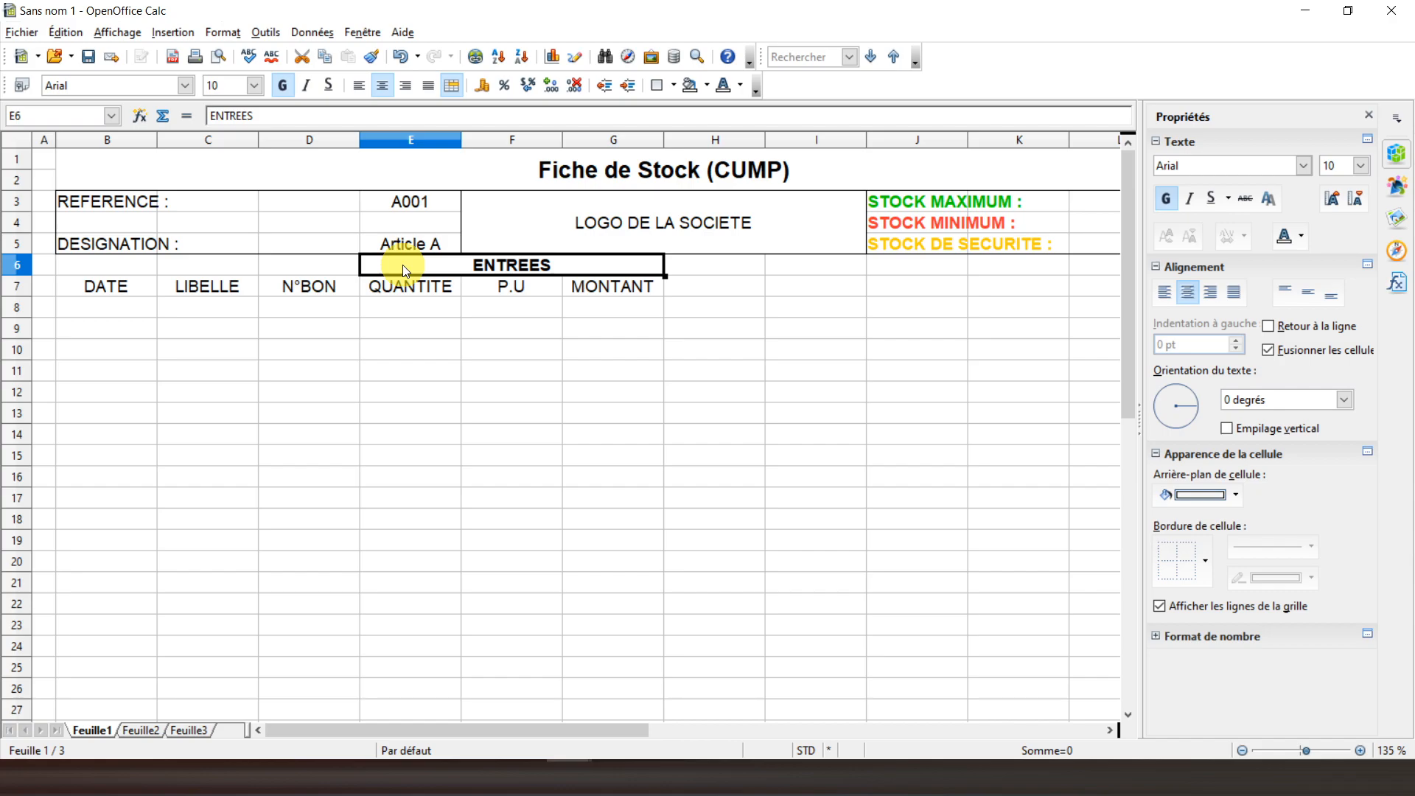
drag(405, 270, 411, 291)
key(ctrl+c)
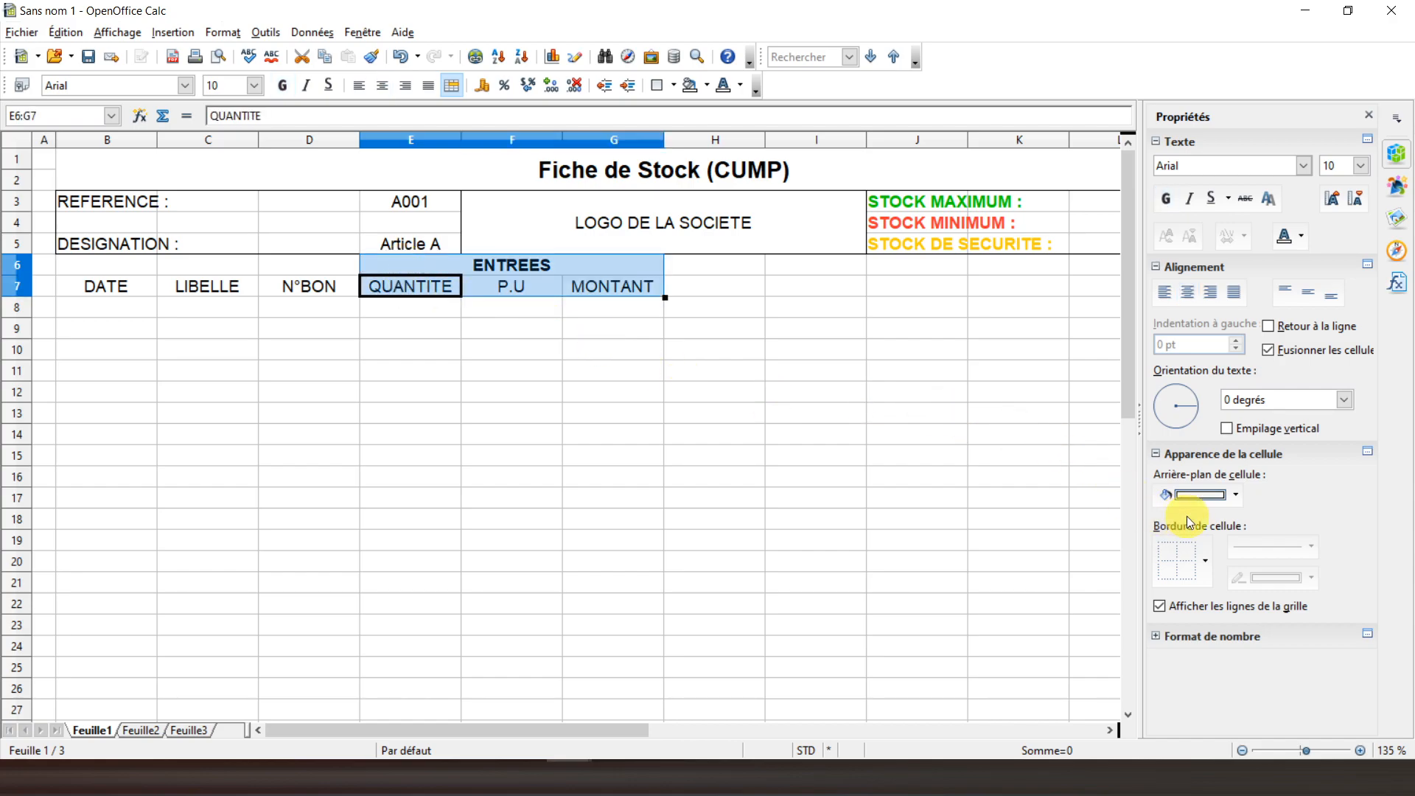
click(1200, 562)
click(1198, 606)
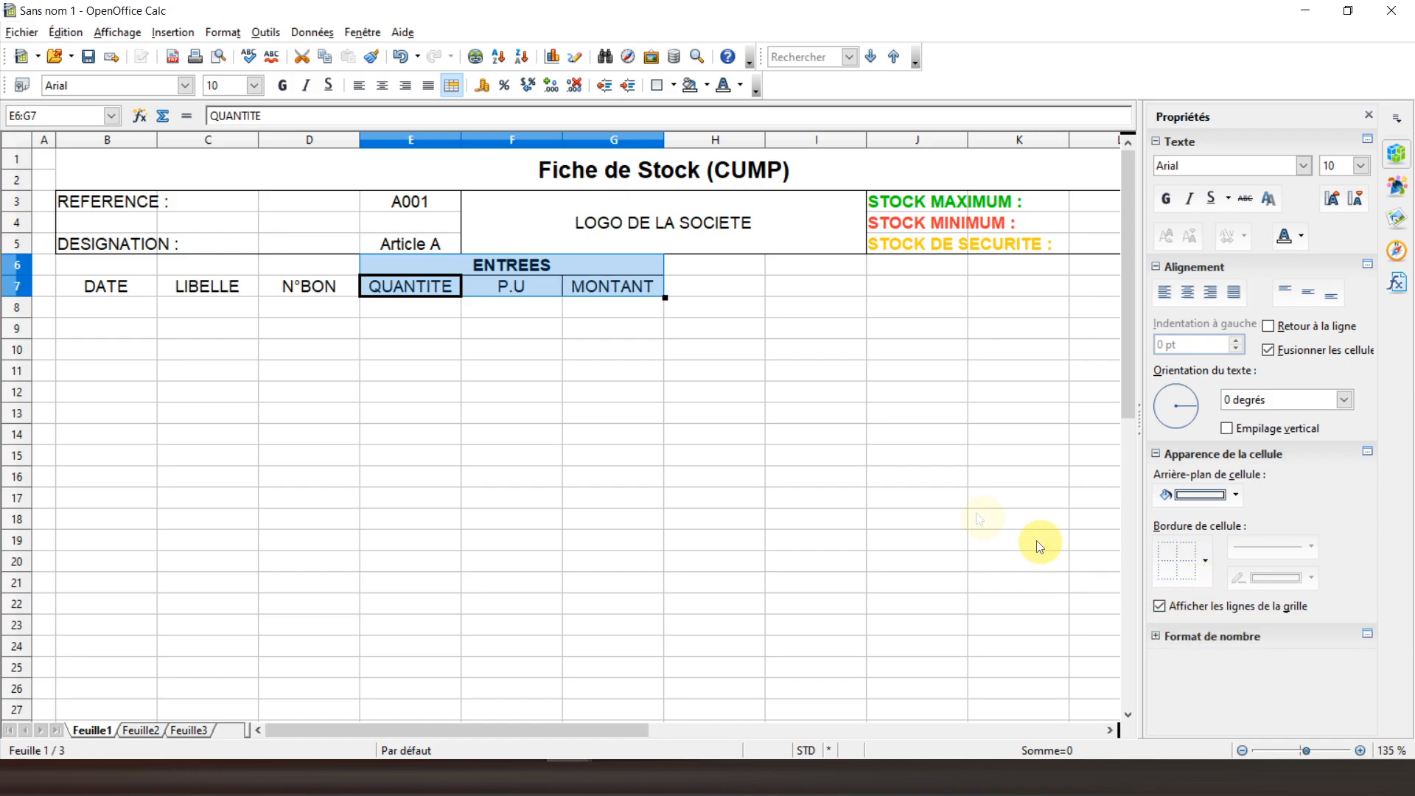
Apply outer and inner borders to the "DATE", "LIBELLE" and "N°BON" headings in cells B7 to D7
drag(95, 295, 308, 286)
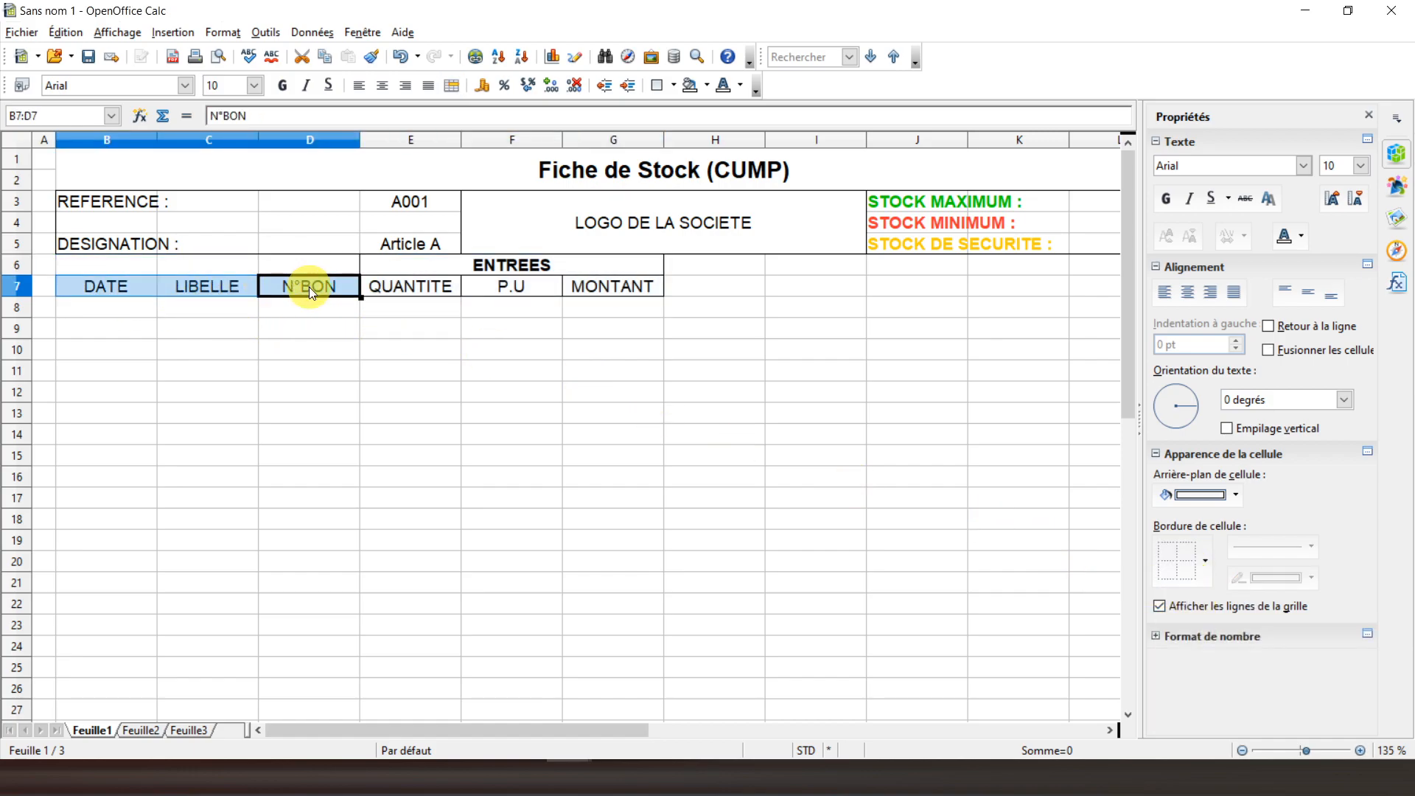
click(1168, 549)
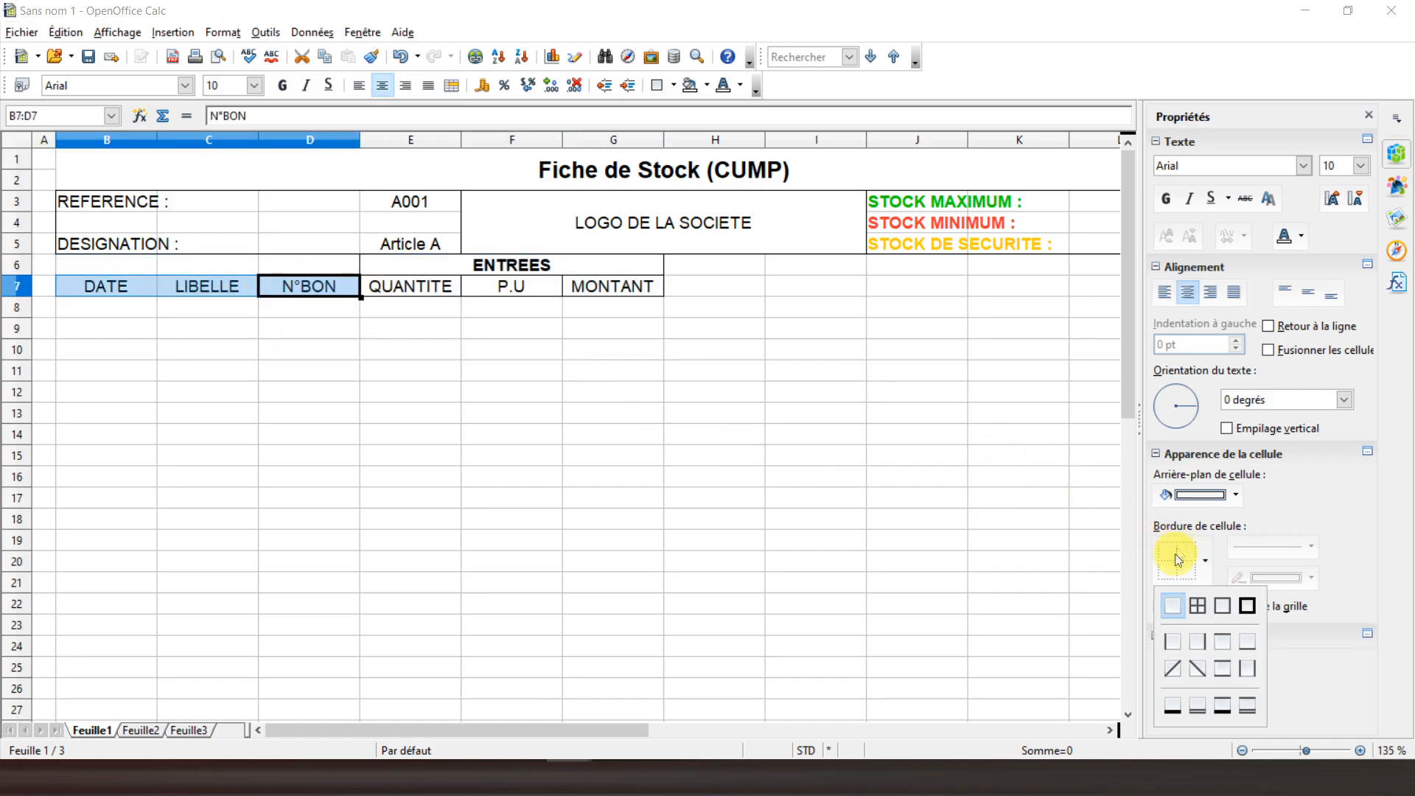
click(1196, 606)
Copy the "ENTREES" heading block E6:G7 and paste it at cells H6 and K6
drag(426, 274, 426, 284)
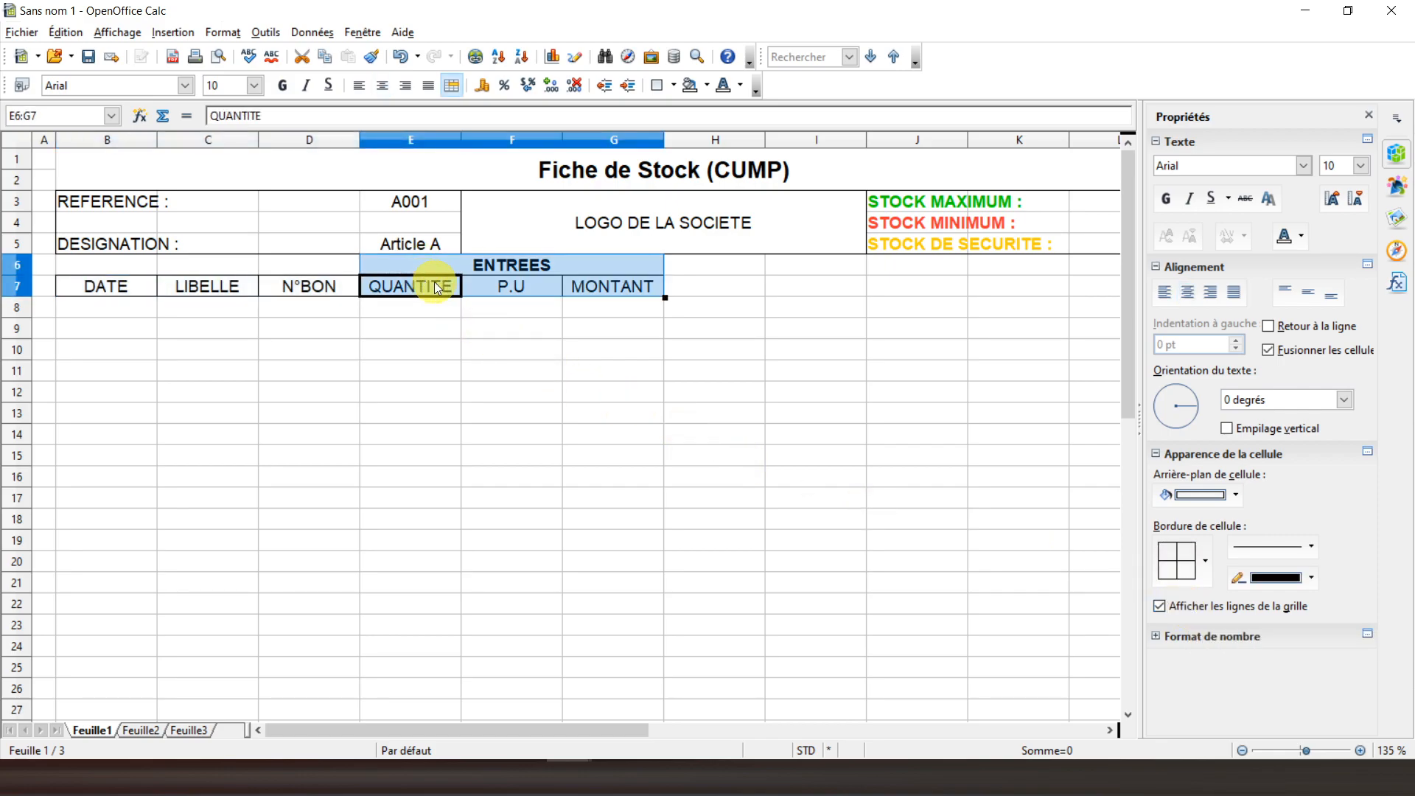
click(692, 263)
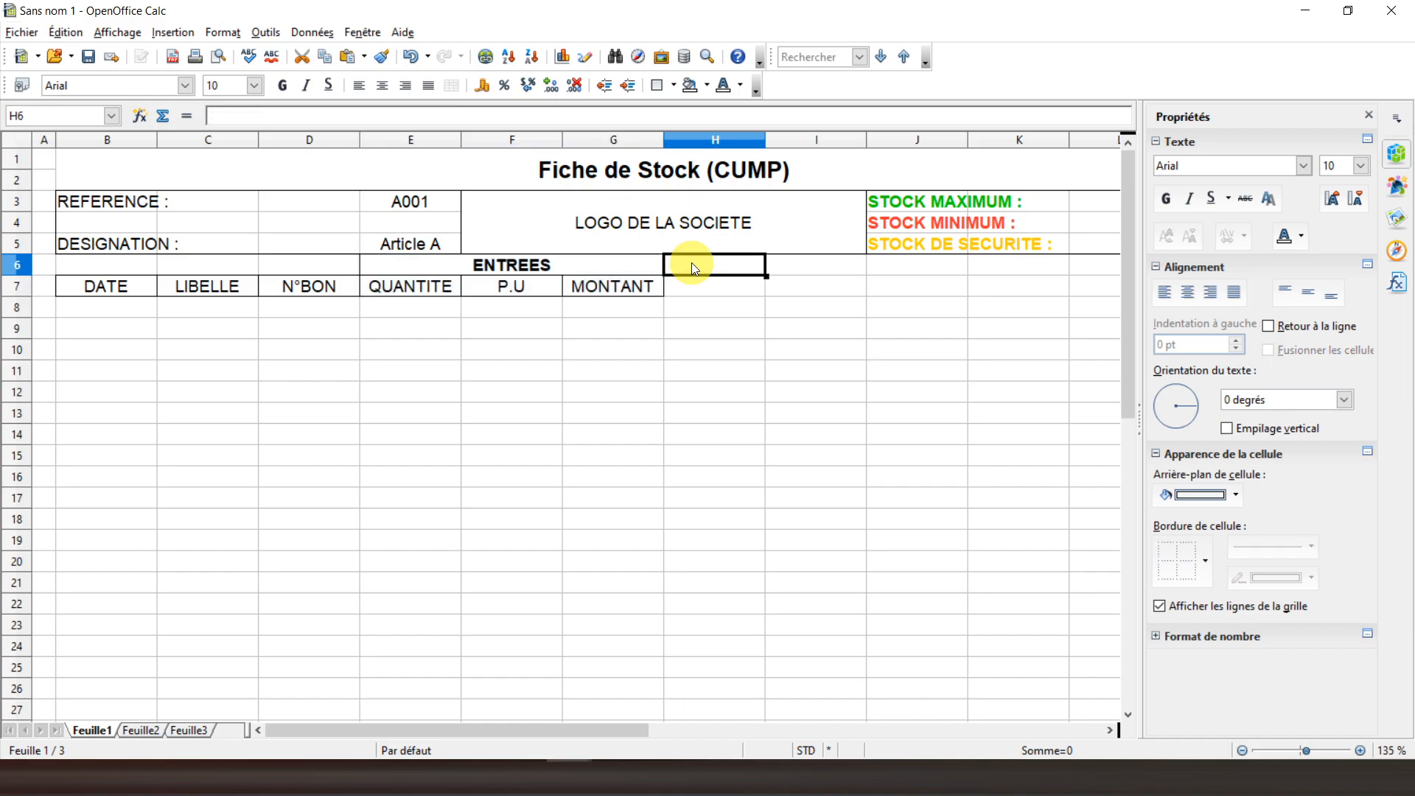
key(ctrl+v)
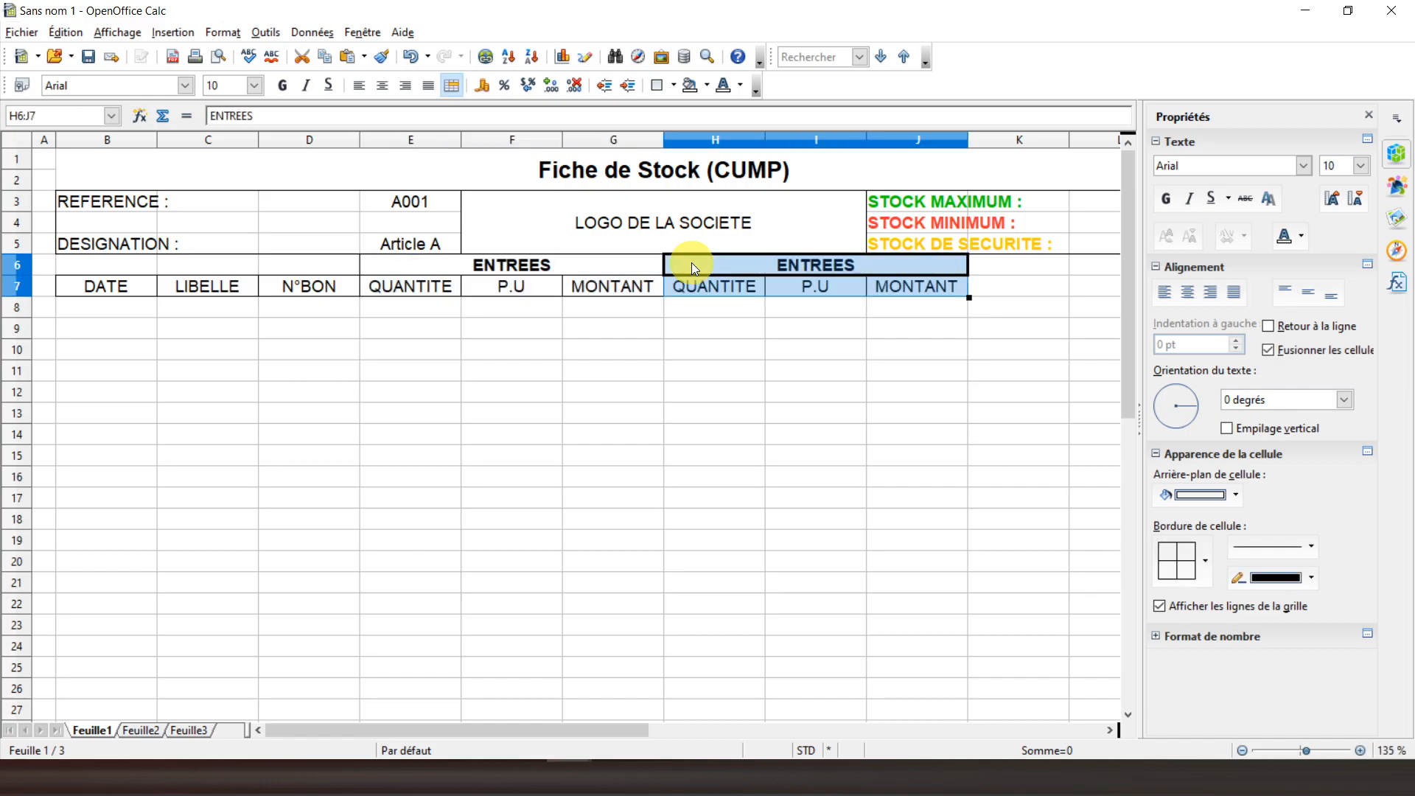
click(997, 261)
key(ctrl+v)
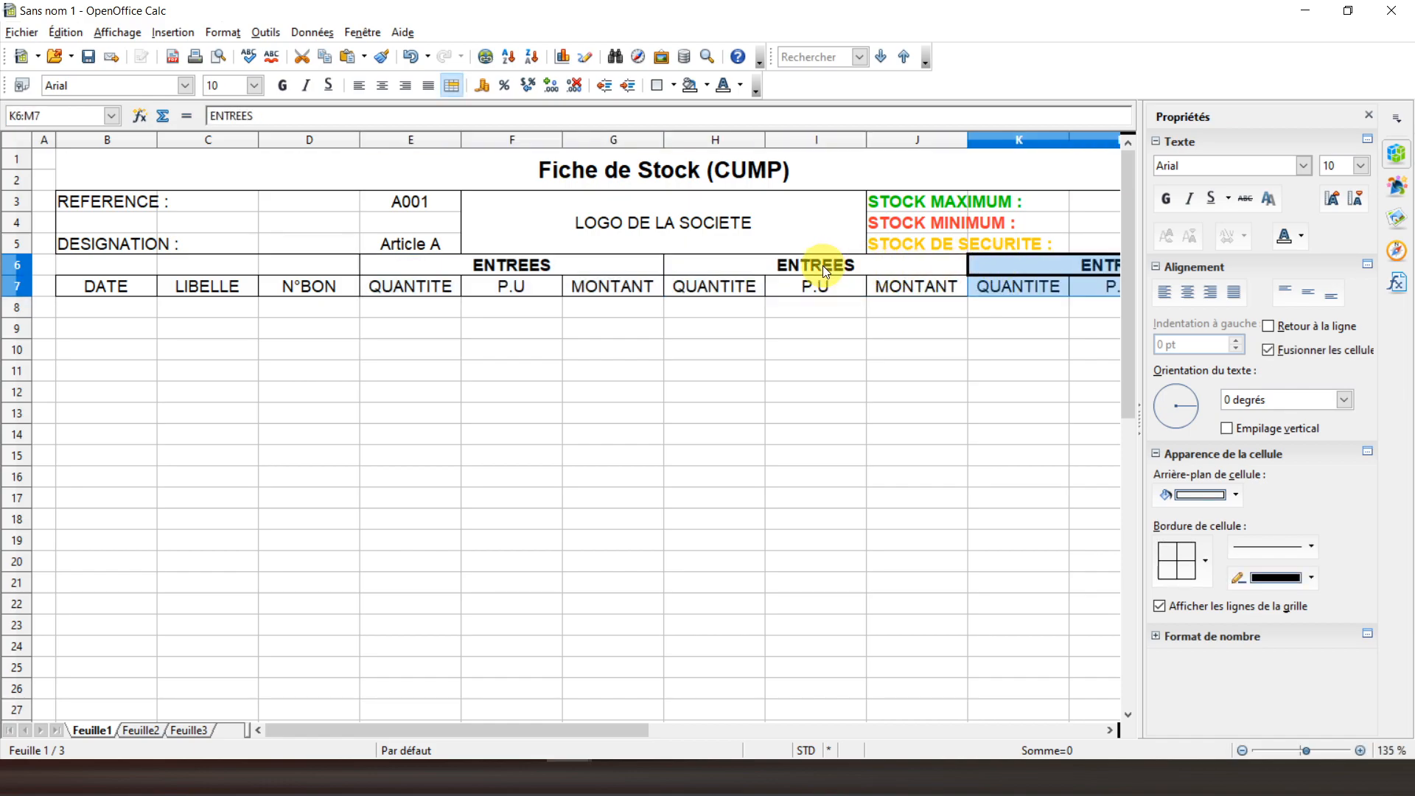
Rename the copied group headings as "SORTIES" in cell H6 and "STOCK" in cell K6
click(822, 265)
text(SORTIES)
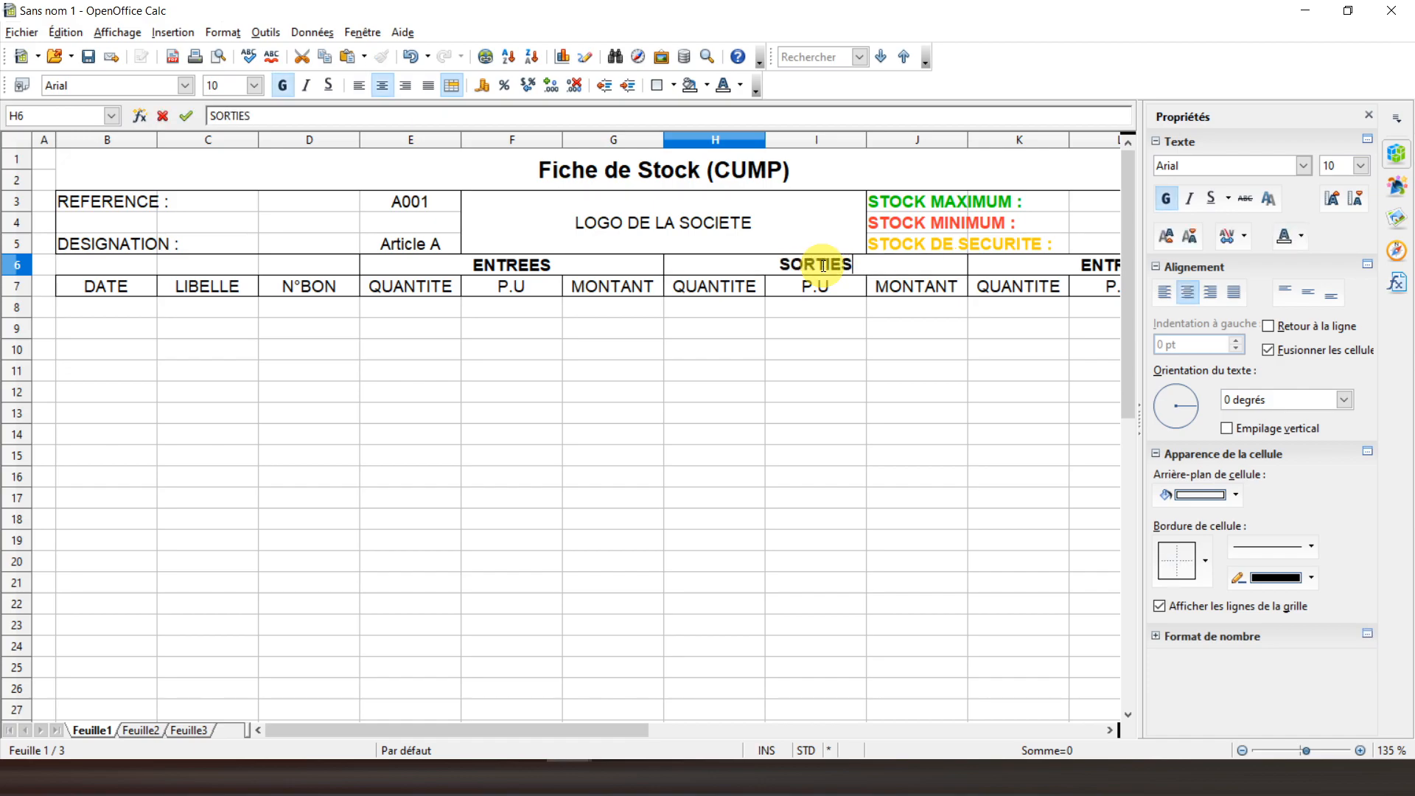
key(Return)
key(Up)
key(Right)
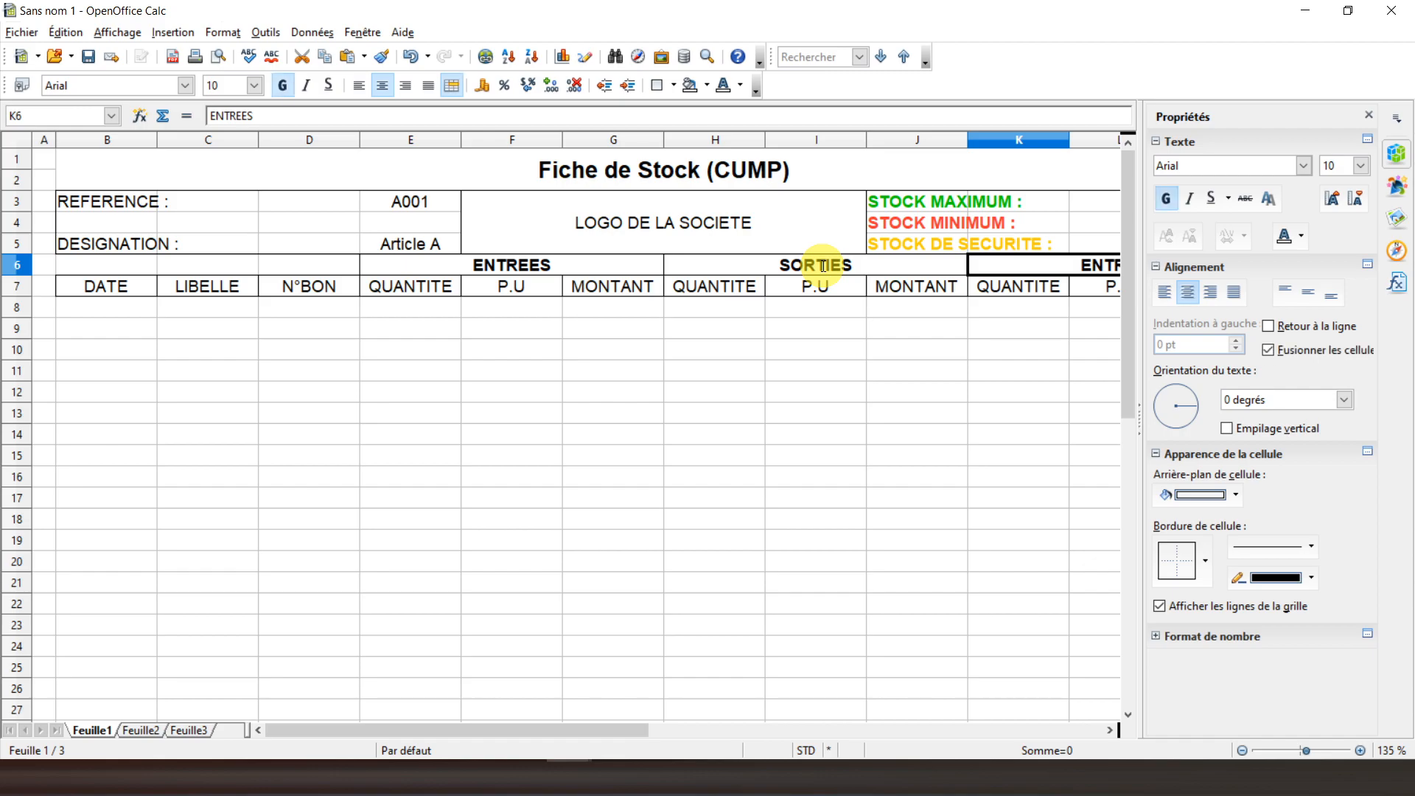
scroll(823, 267, right, 4)
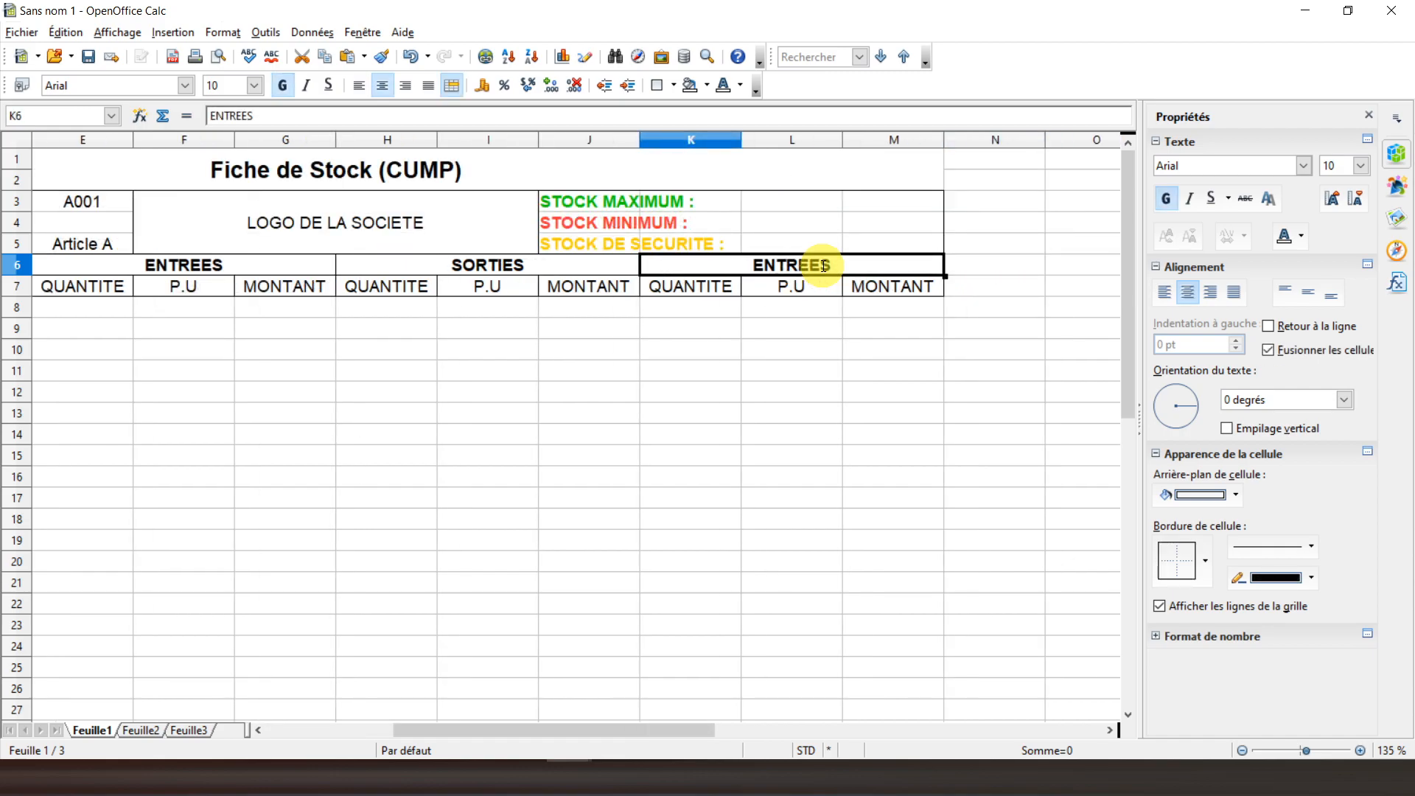
text(STOCK)
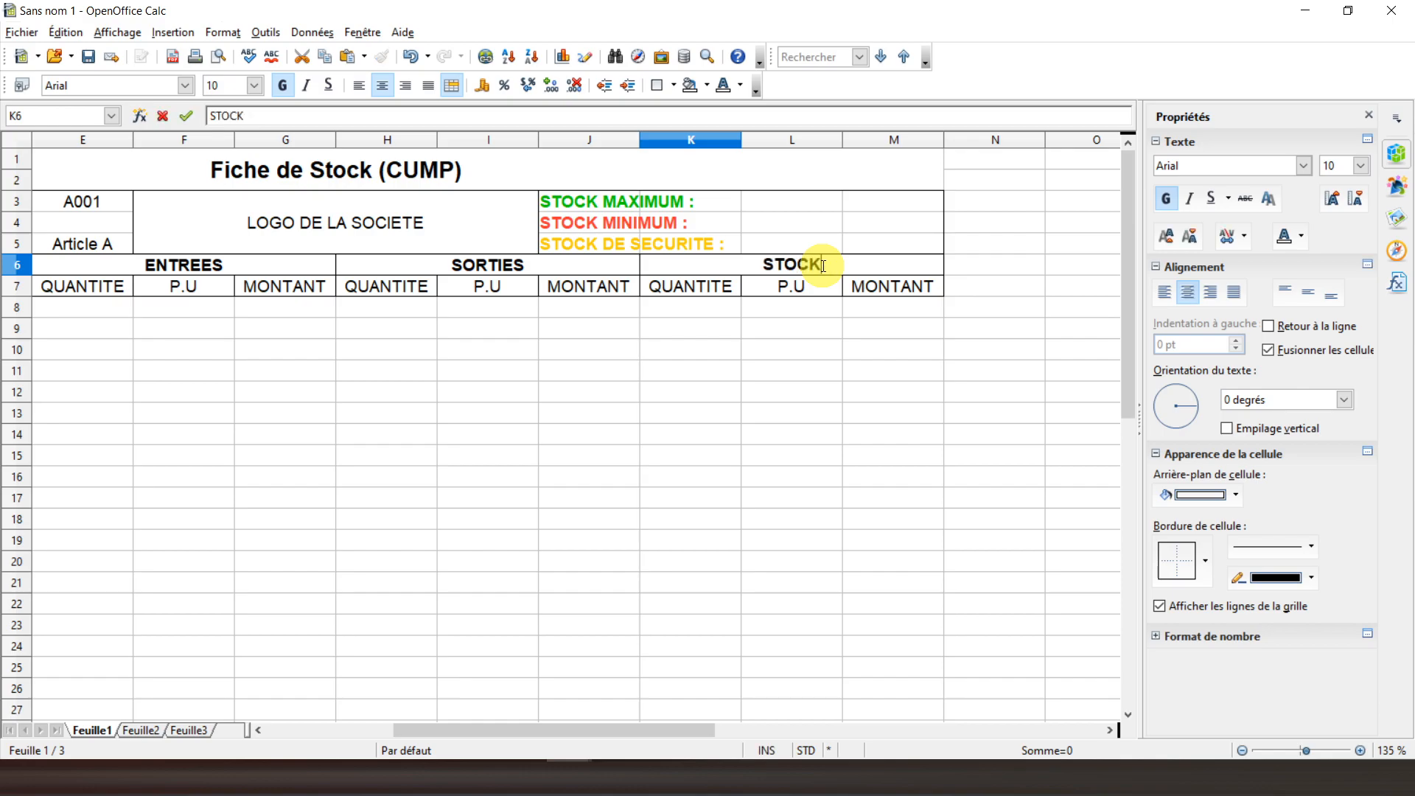
key(Return)
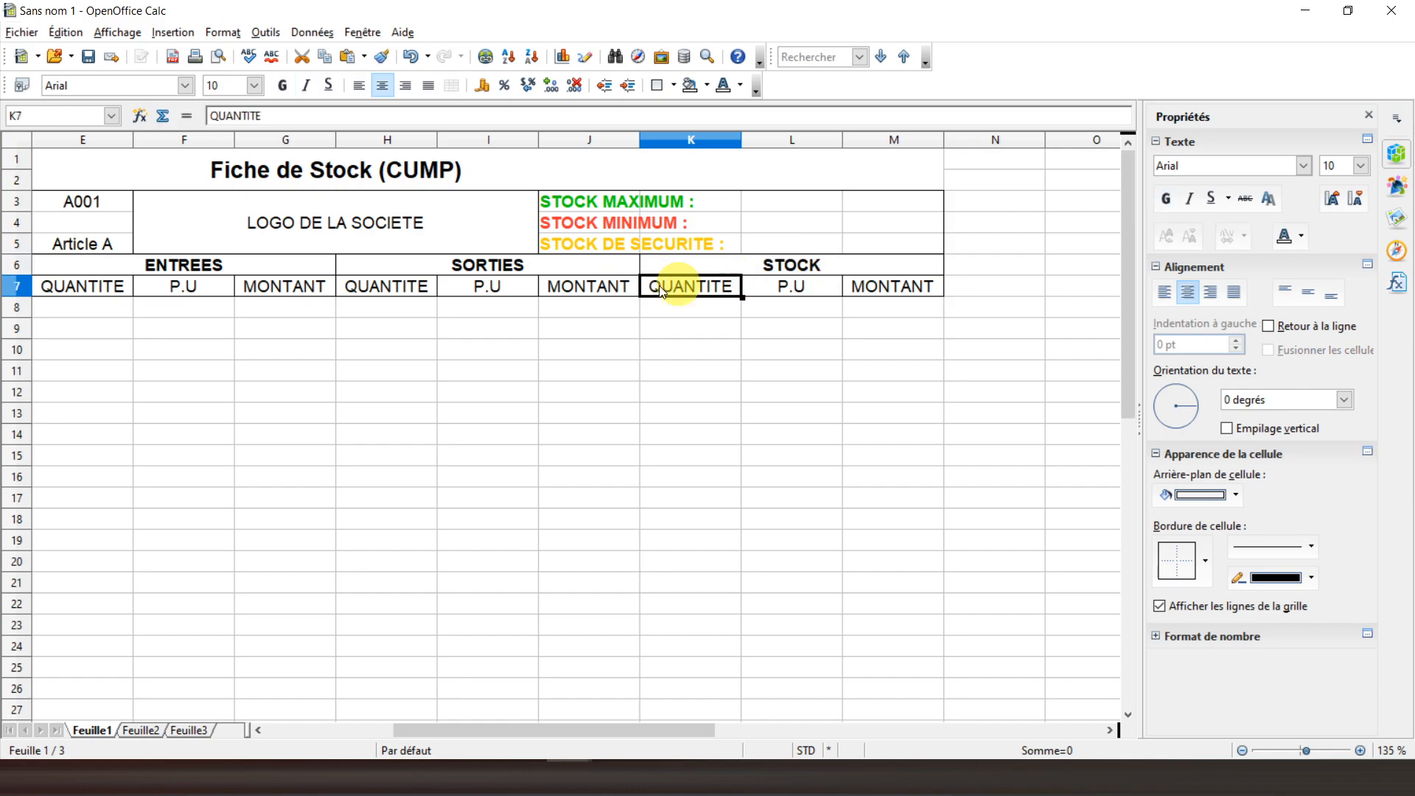
Fill the "ENTREES" heading block E6:G7 and the "STOCK" heading block K6:M7 with light grey
drag(180, 269, 197, 288)
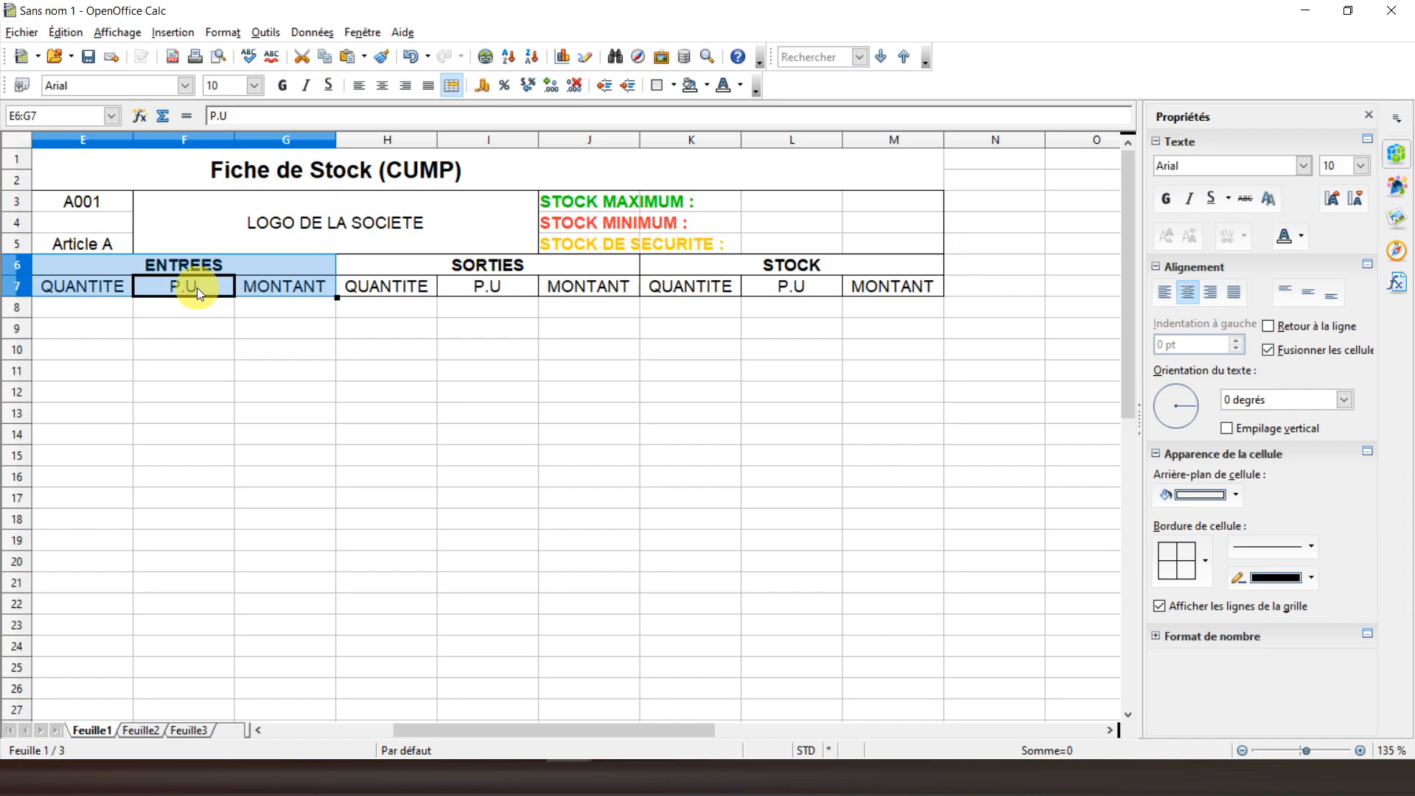
click(1268, 350)
click(1228, 500)
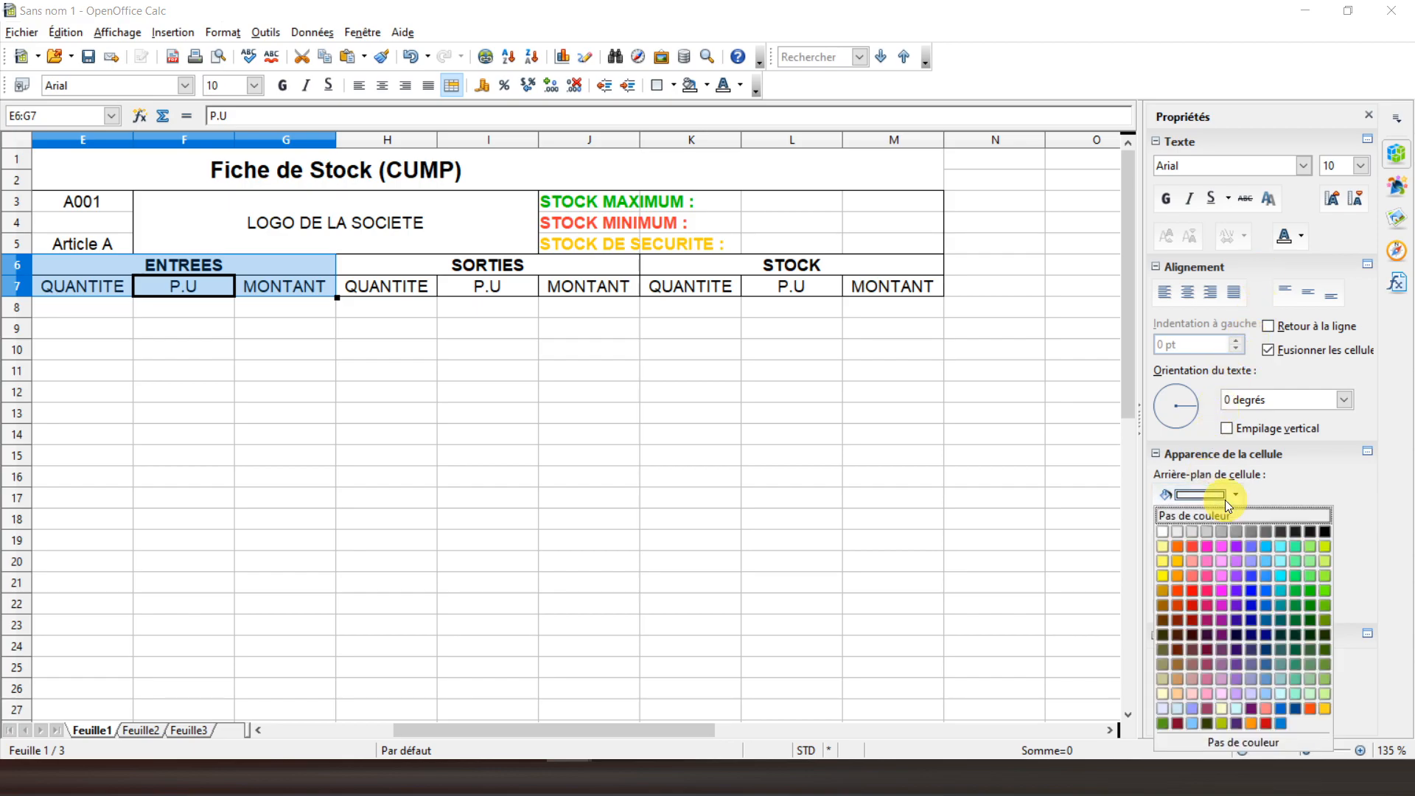
click(1180, 533)
drag(720, 267, 719, 290)
click(1197, 502)
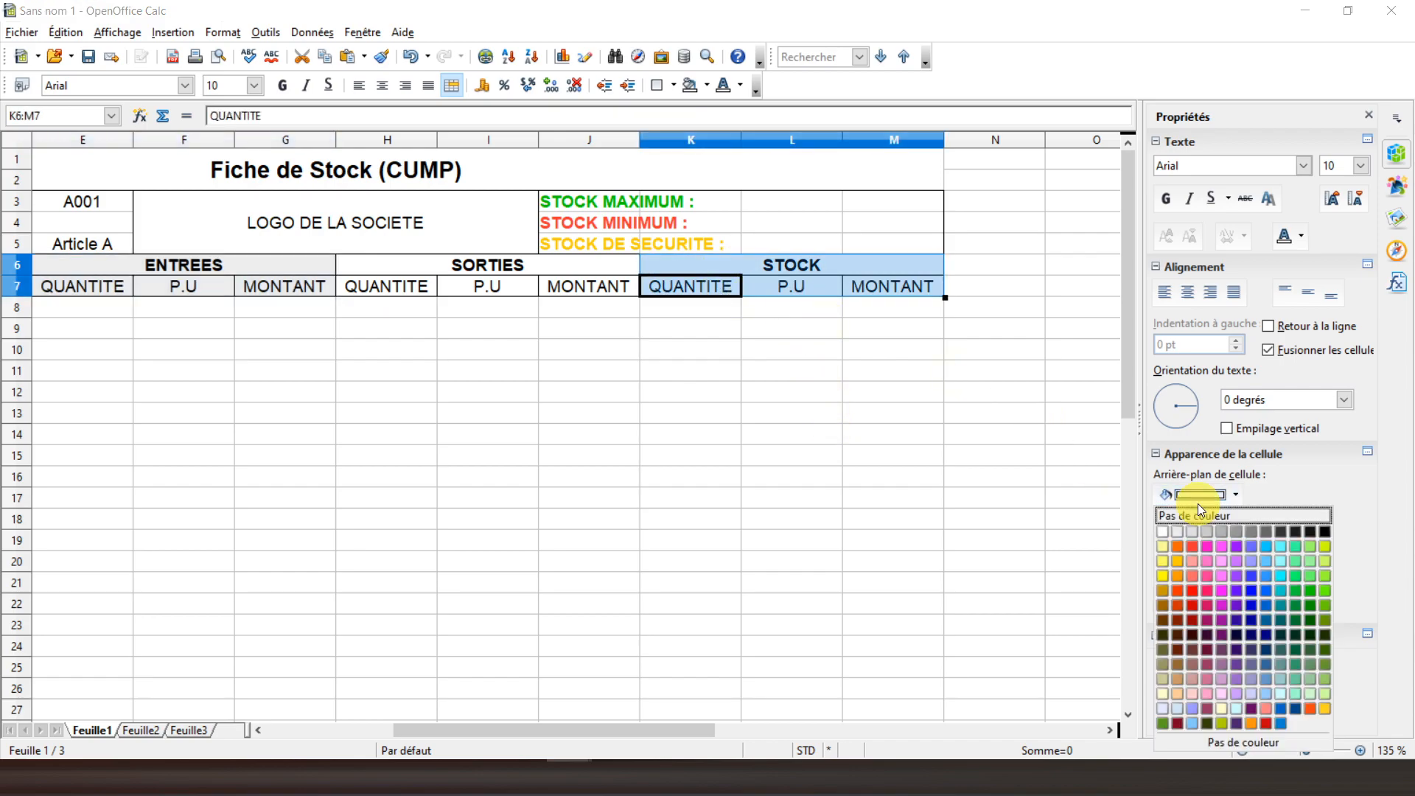
click(1178, 533)
click(432, 408)
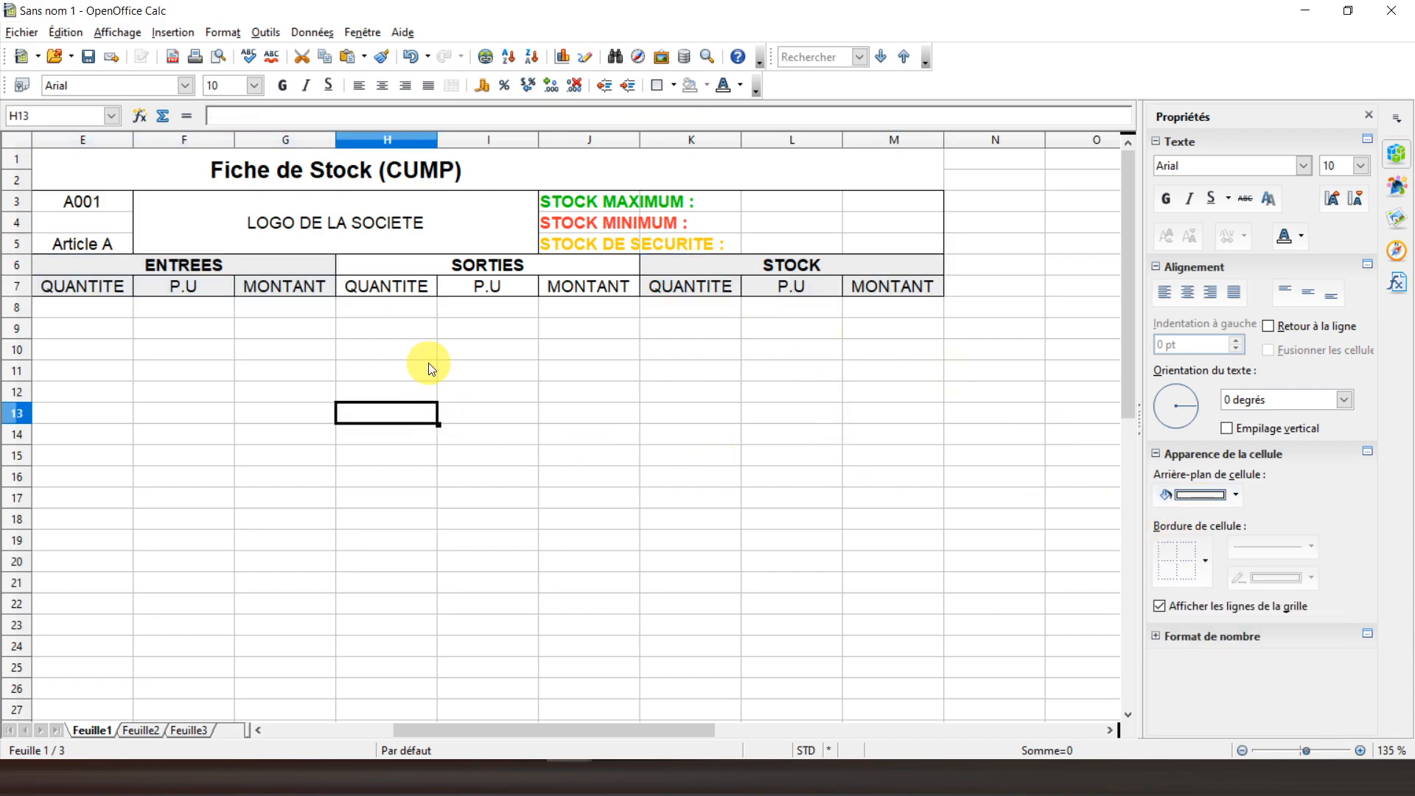
Add an outer border to cells B8:B20 and copy that formatting to C8:C20 and D8:D20
key(Left)
key(Left)
key(Left)
key(Left)
key(Left)
key(Left)
key(Left)
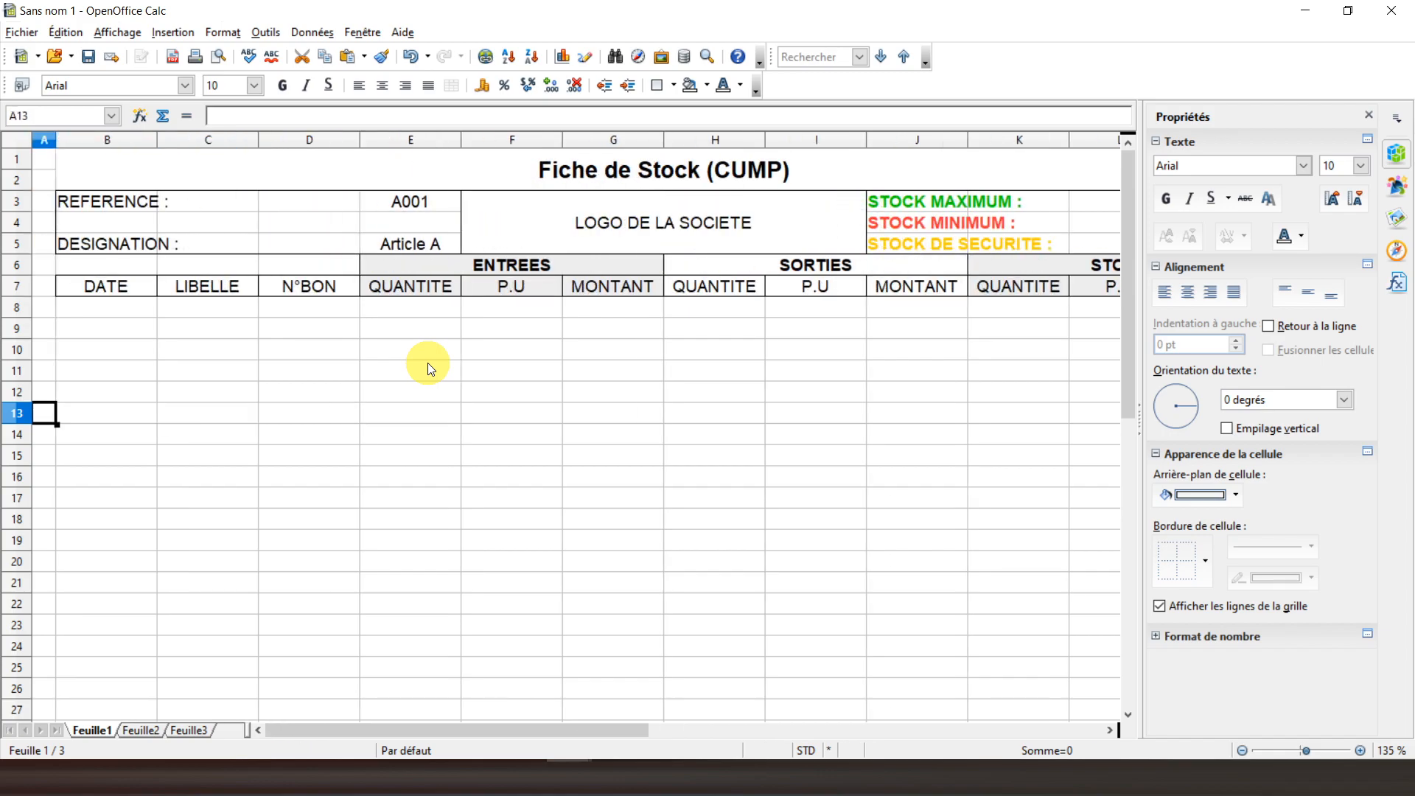
drag(136, 304, 115, 554)
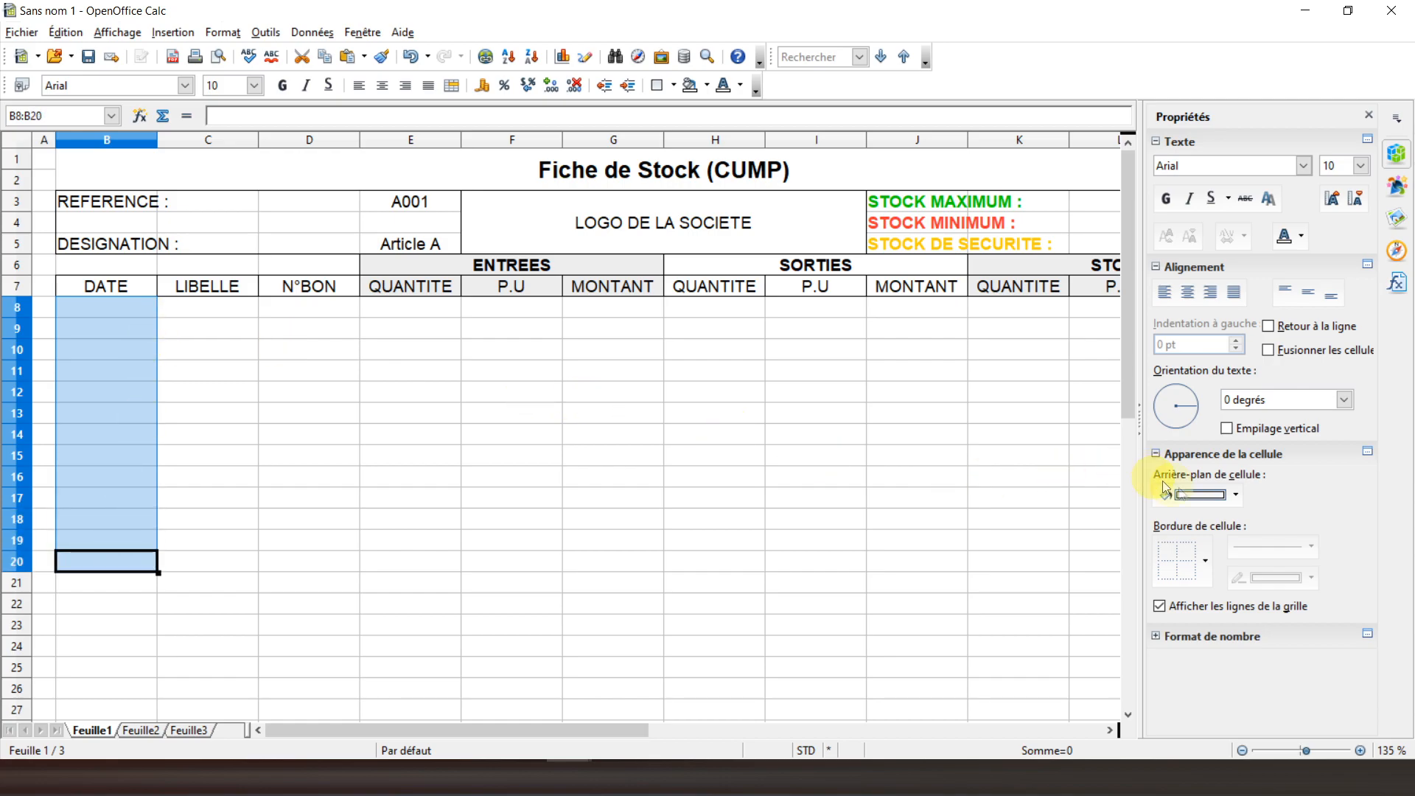
click(1188, 567)
click(1222, 605)
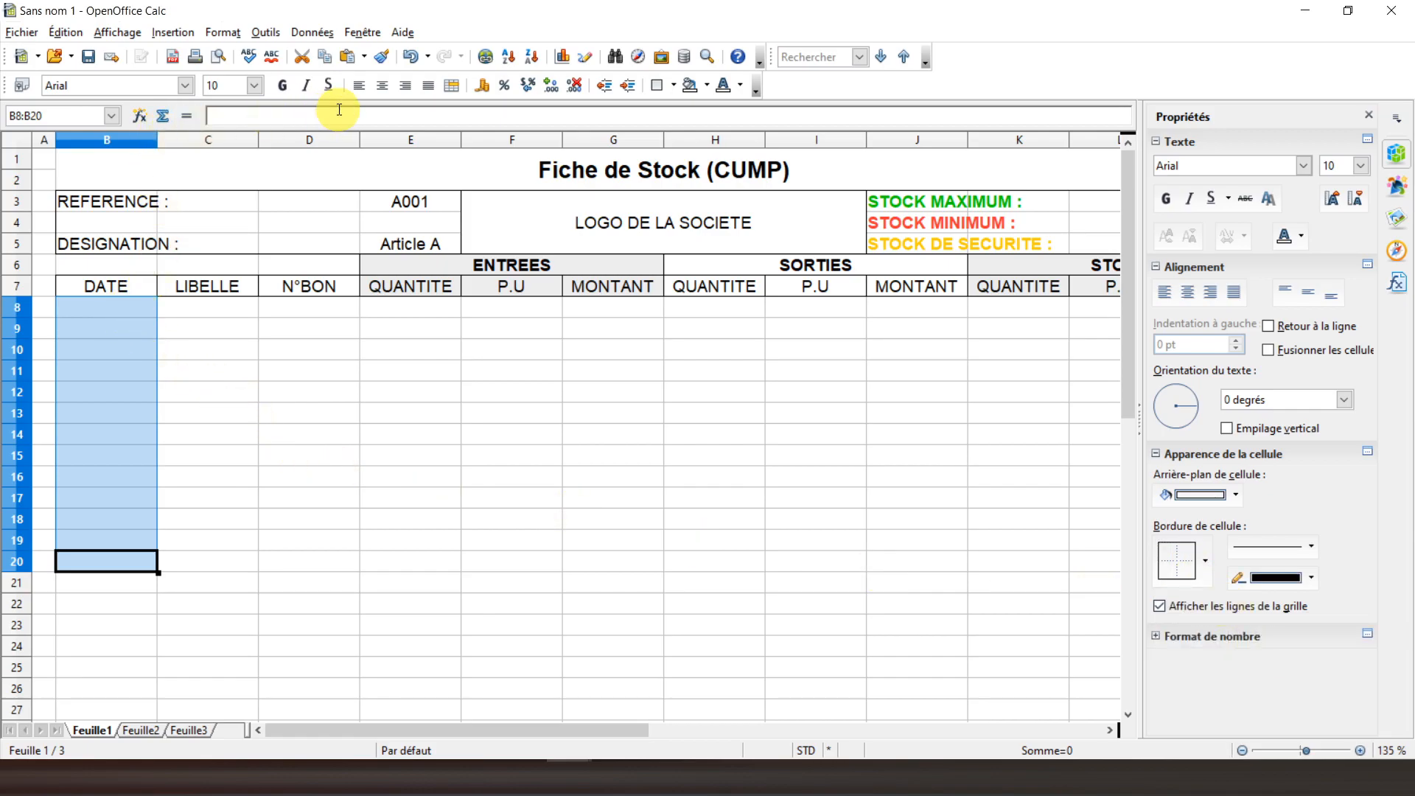
click(201, 306)
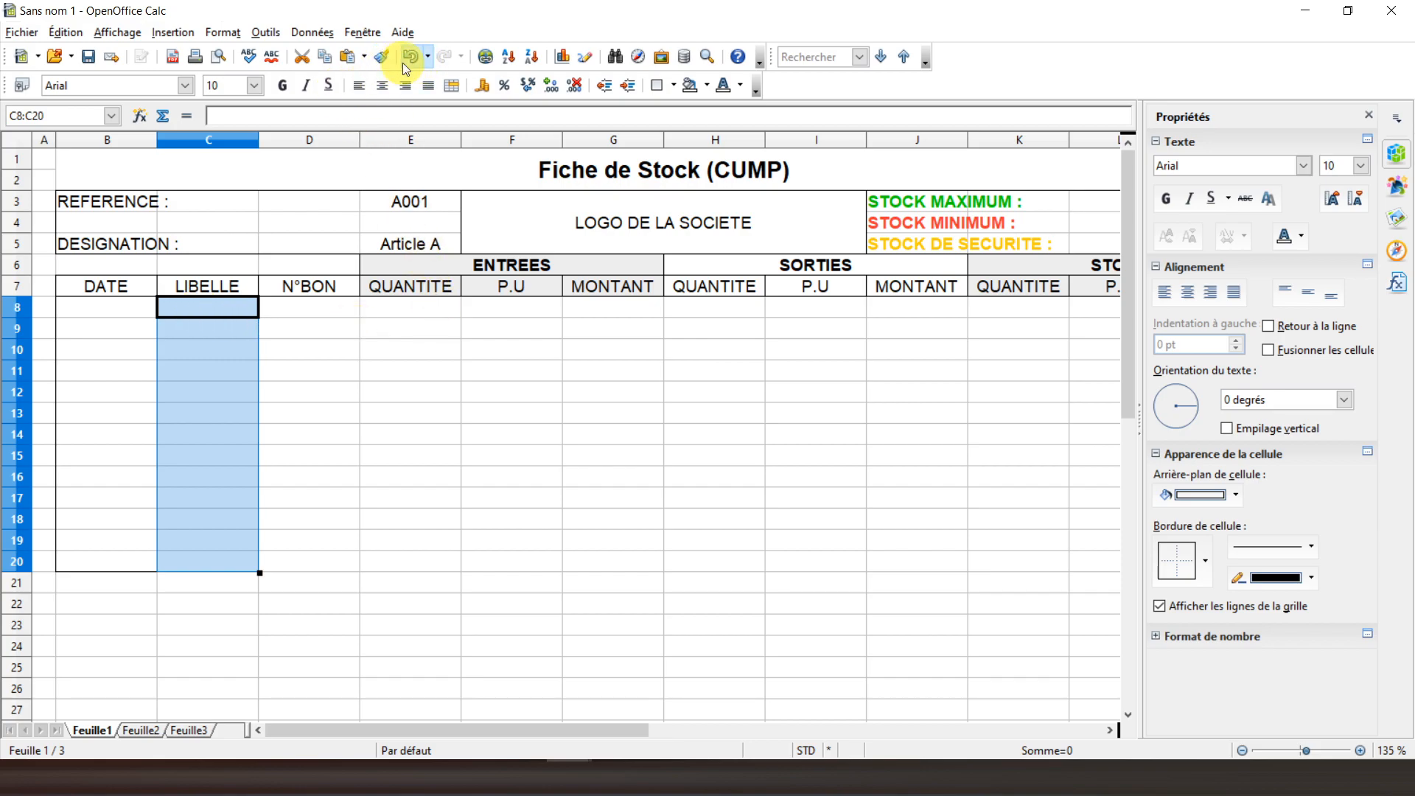
click(382, 64)
click(303, 307)
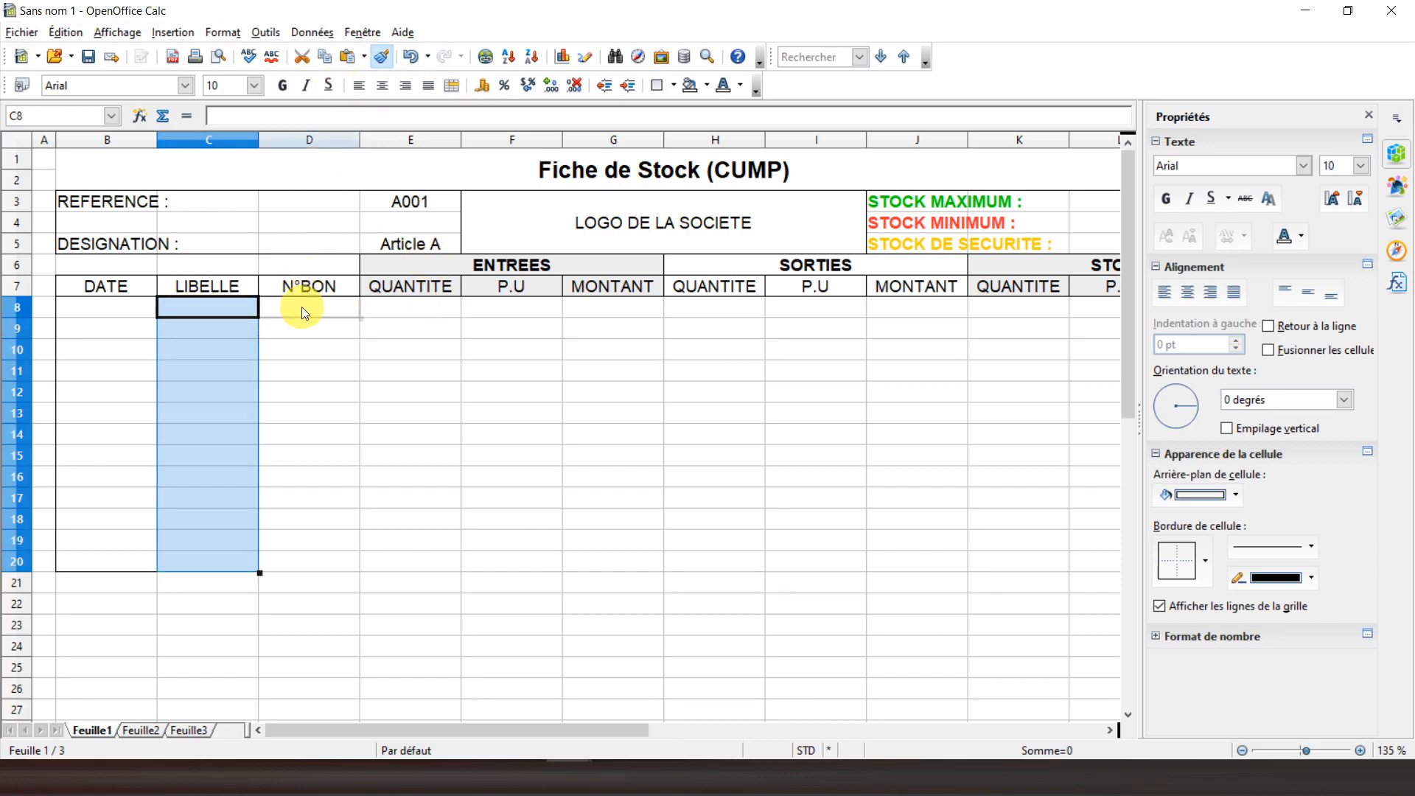
Copy the column borders of B8:D20 to the body cells under "ENTREES", "SORTIES" and "STOCK", columns E to M
drag(97, 307, 313, 558)
click(382, 57)
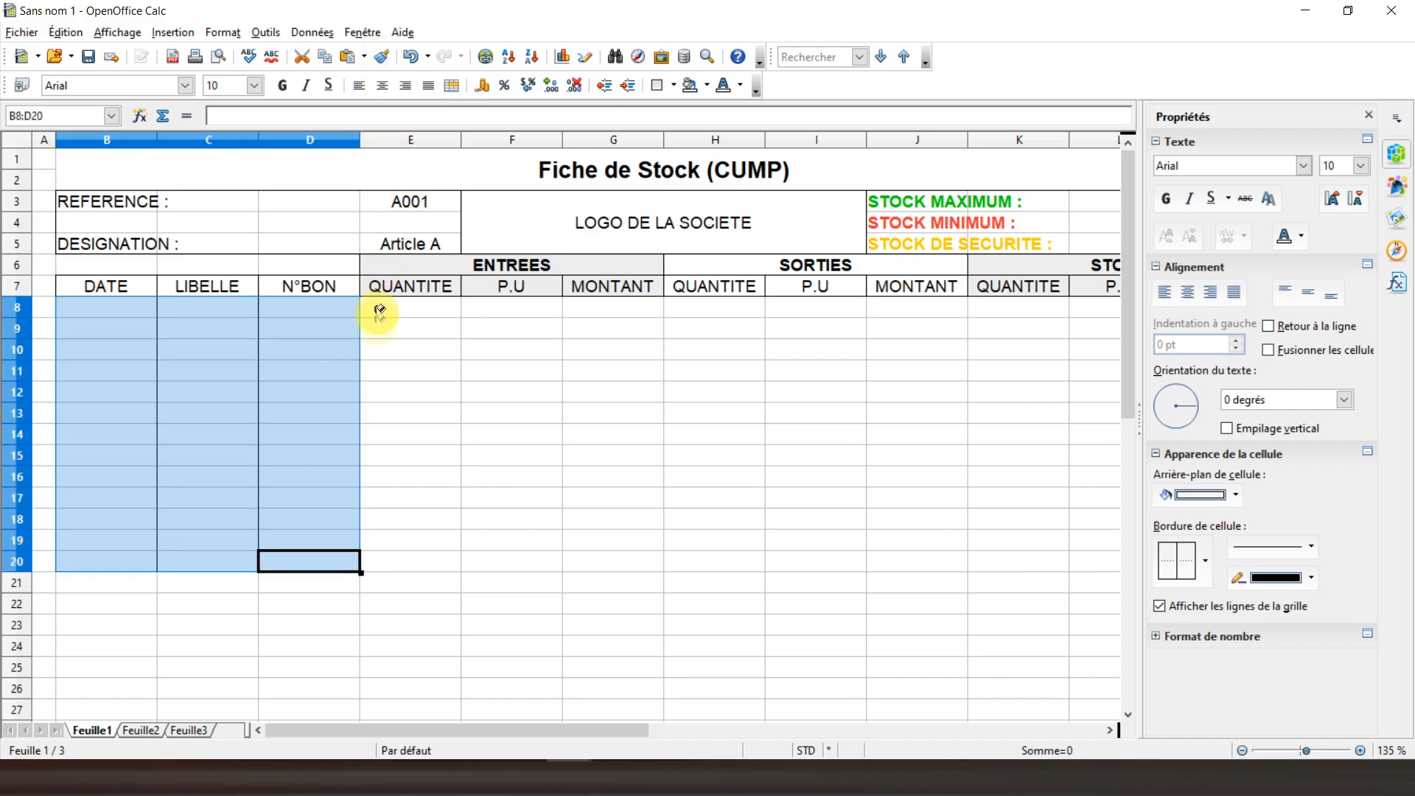
click(381, 57)
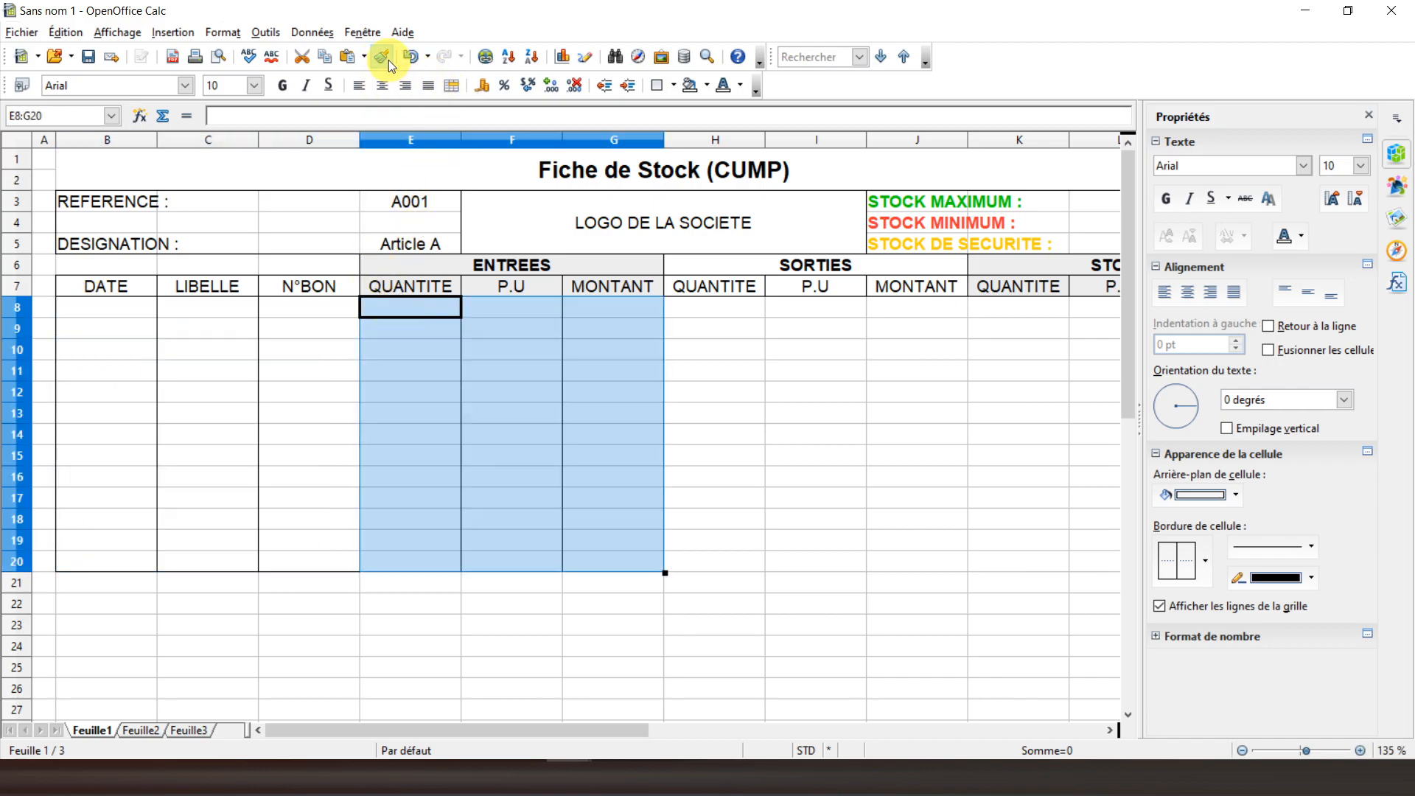
click(707, 310)
drag(707, 310, 958, 564)
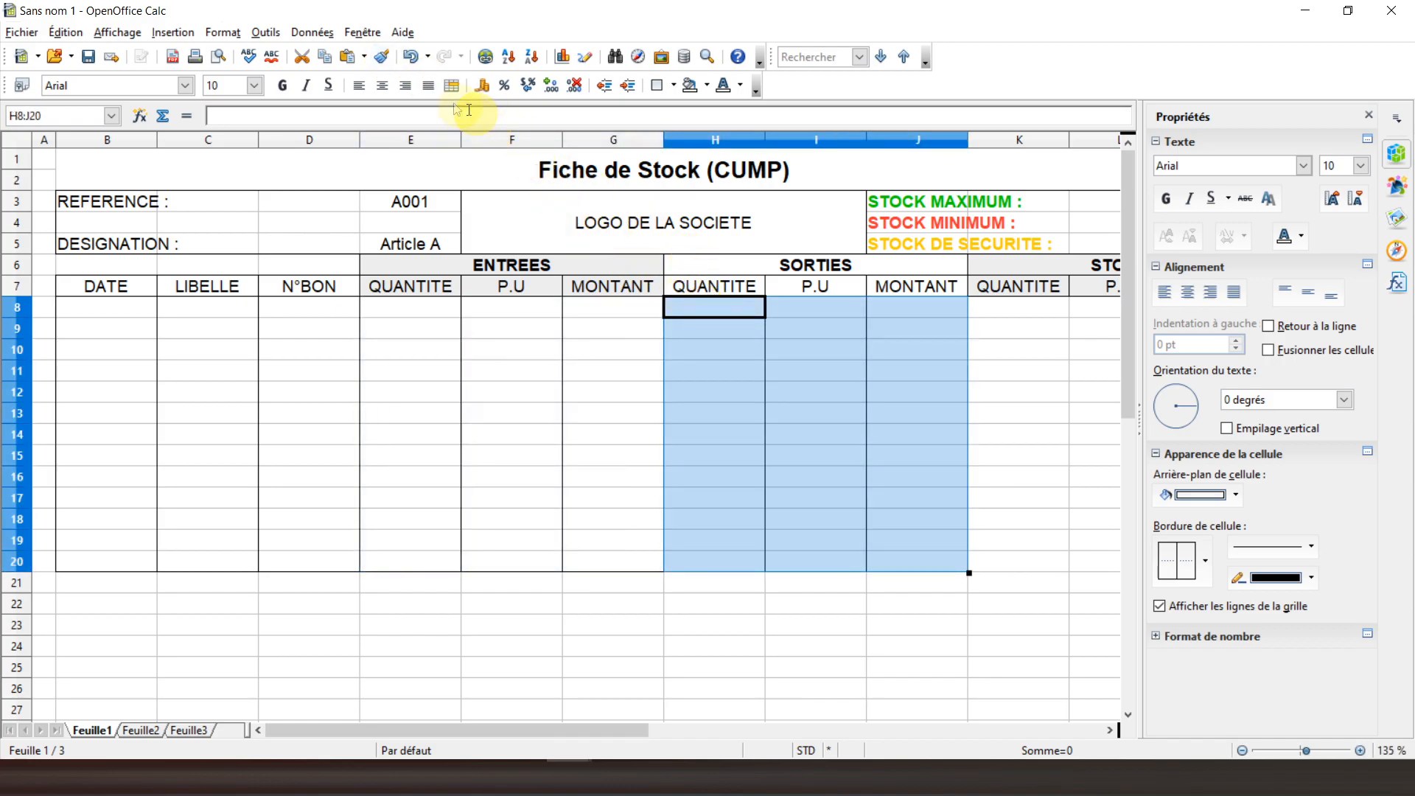
click(985, 303)
Try out a quantity of 8 in cell E8 and undo the entry
click(156, 316)
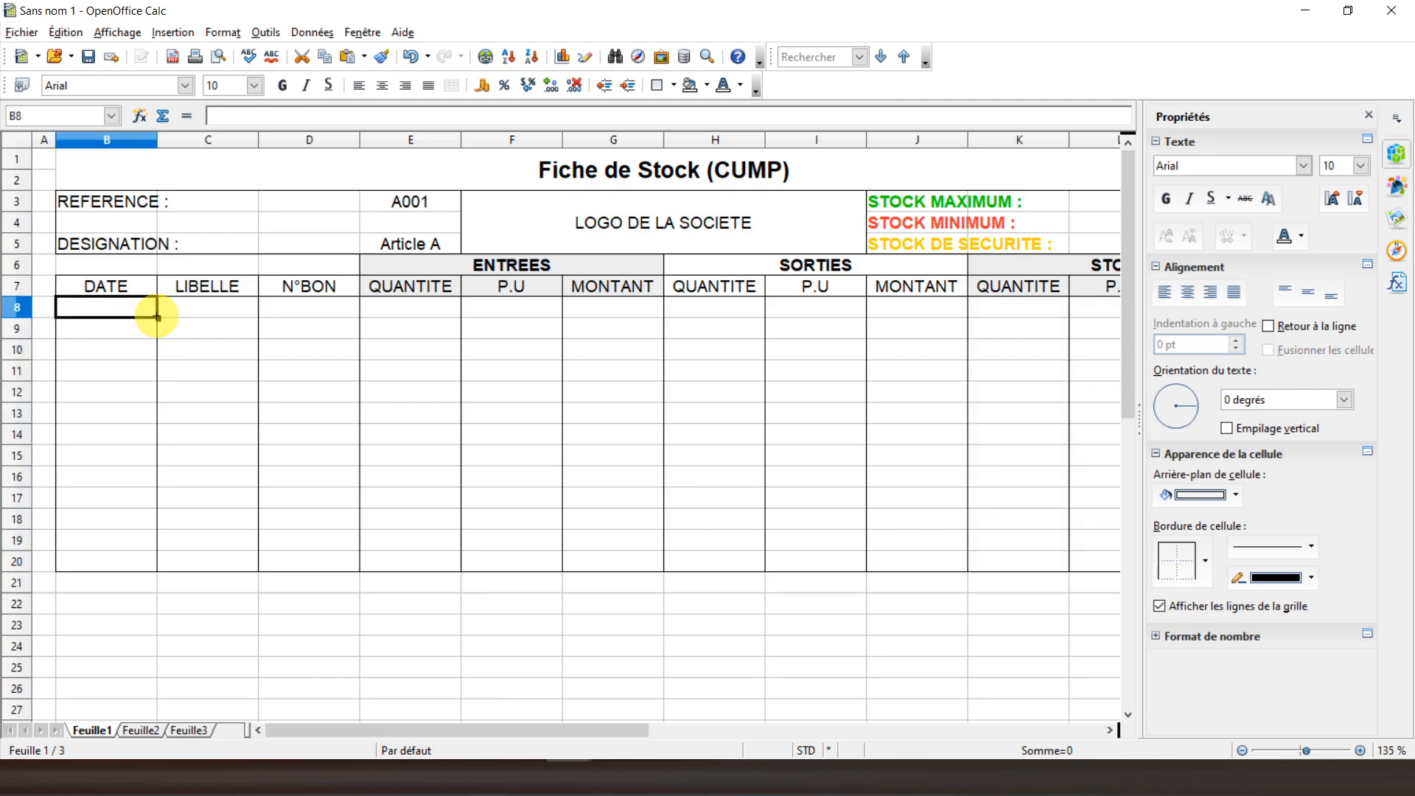
click(435, 304)
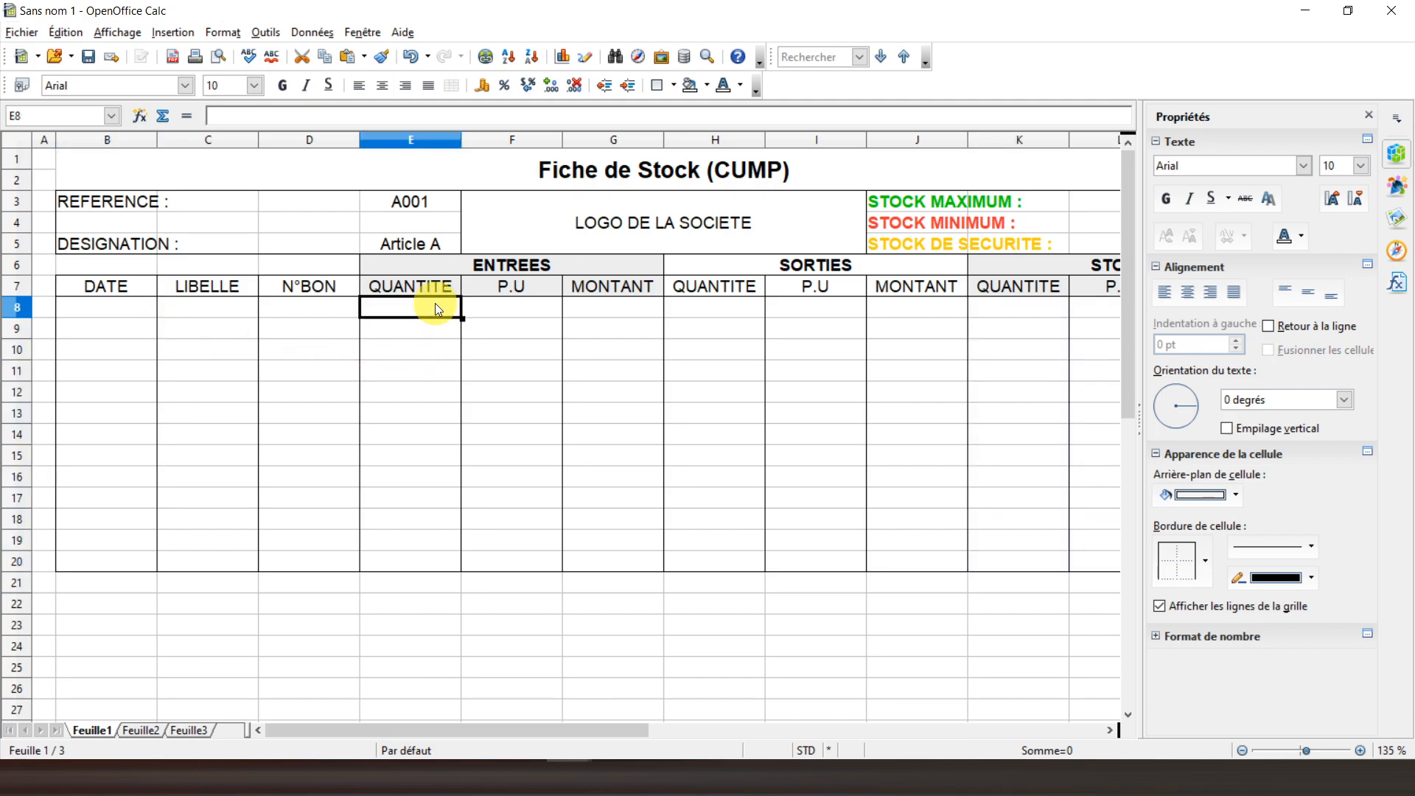
text(8)
key(Return)
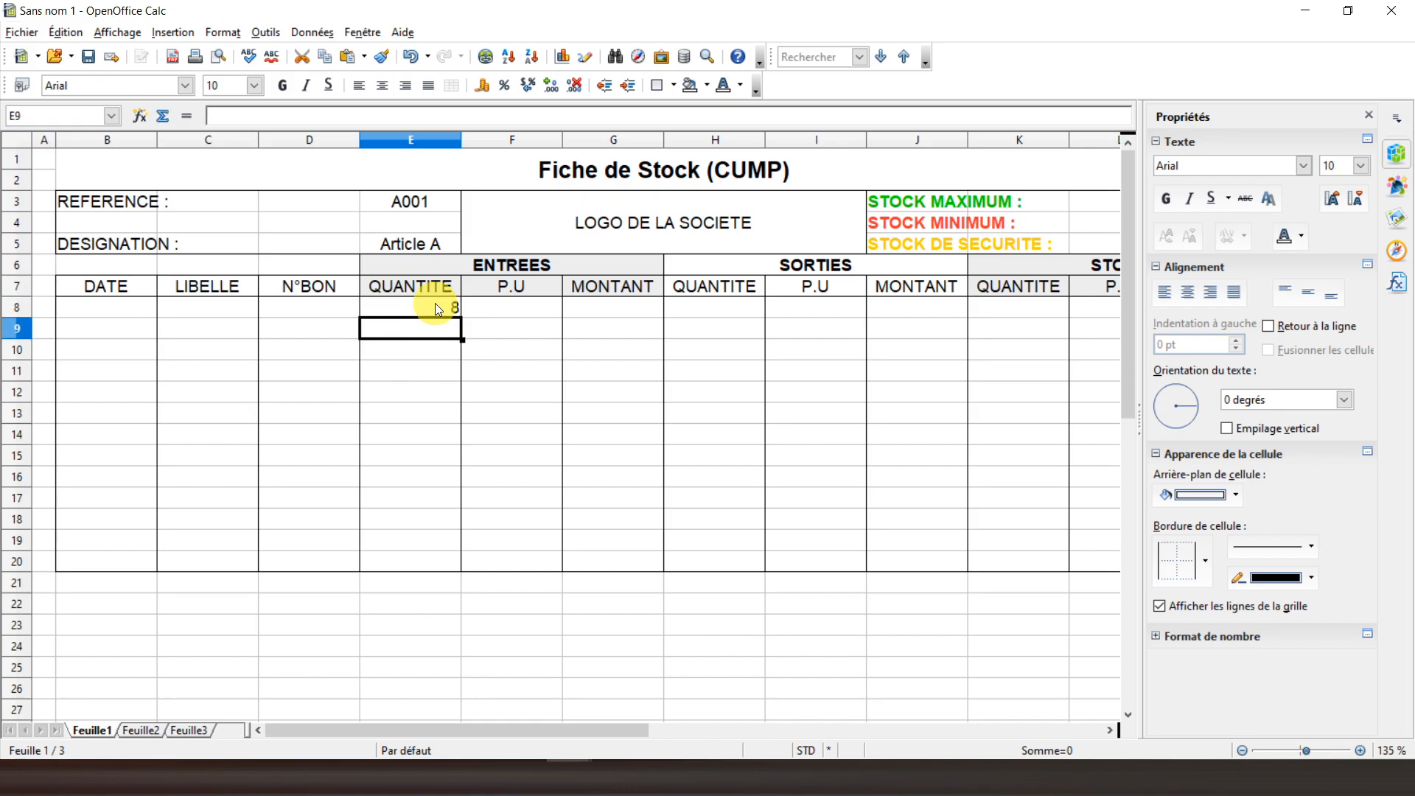
key(ctrl+z)
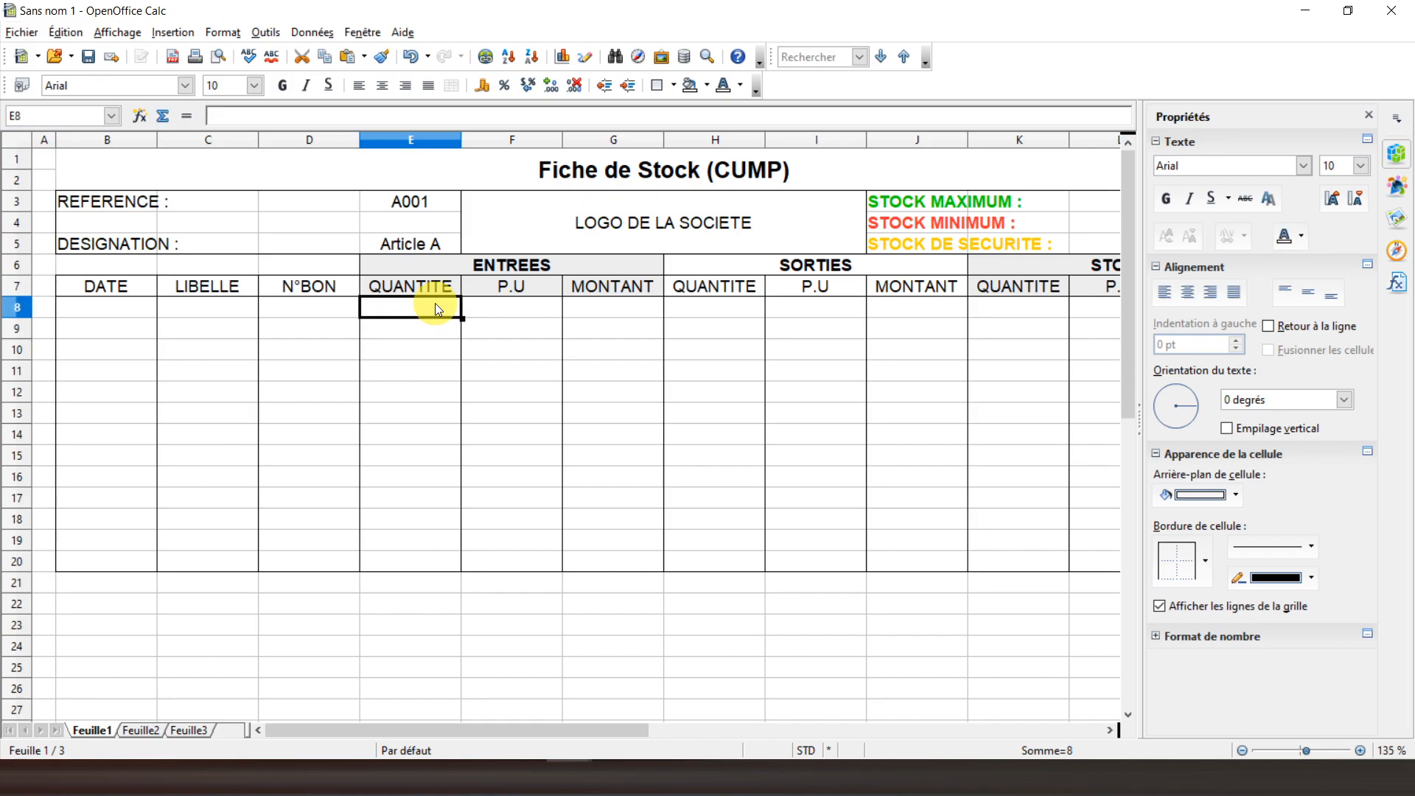
Apply the currency format to the "ENTREES" price and amount cells F8:G20 and enter 5 in F8
drag(476, 306, 591, 559)
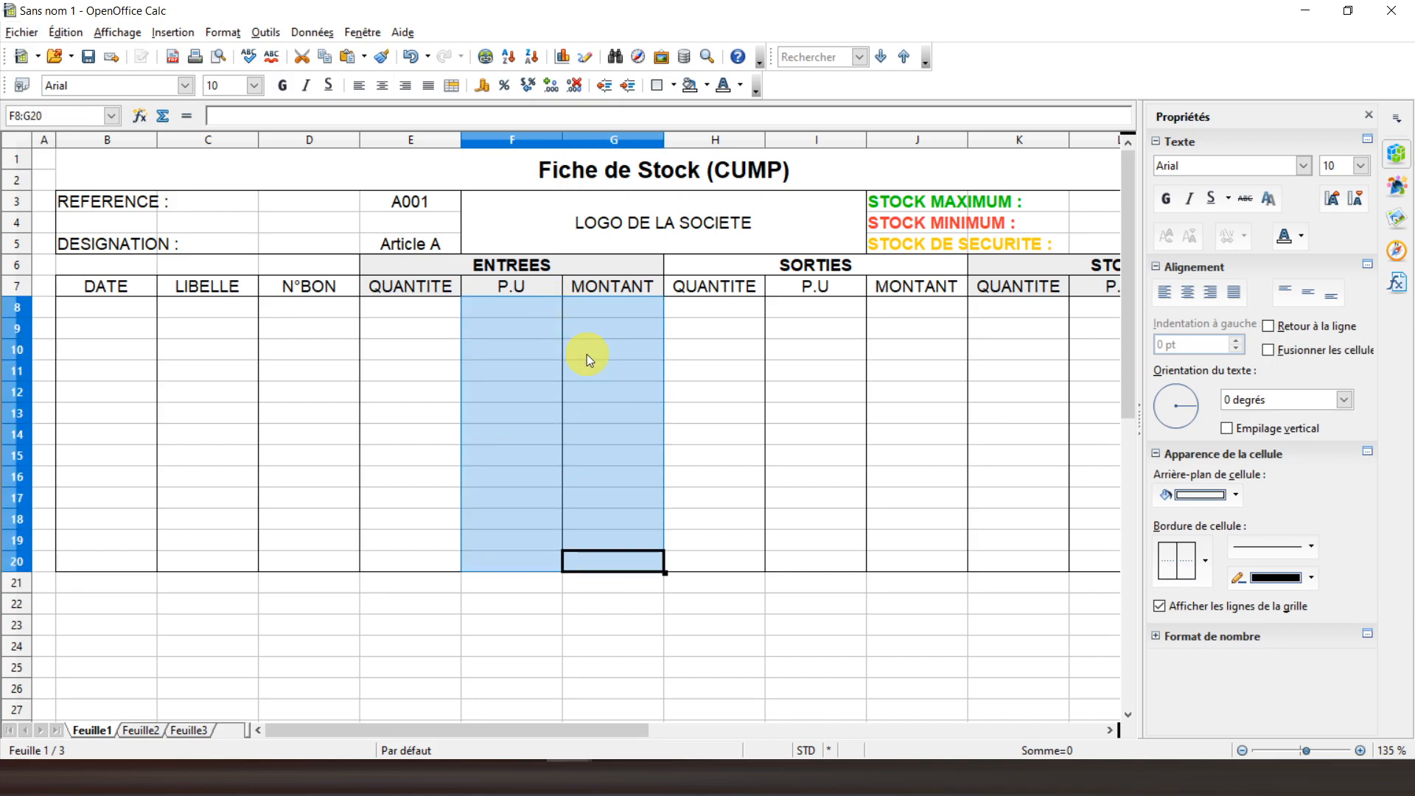
click(483, 88)
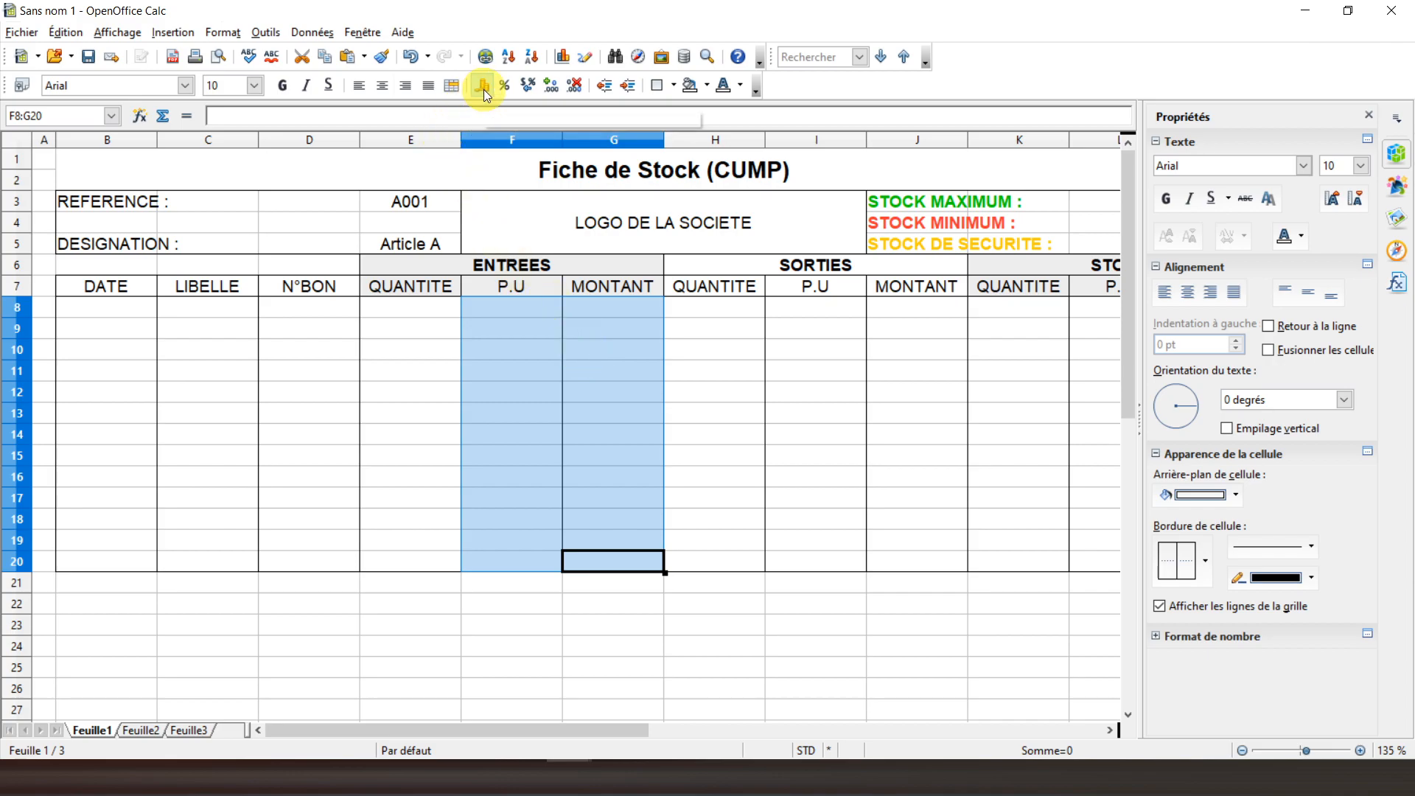
click(519, 308)
text(5)
key(Return)
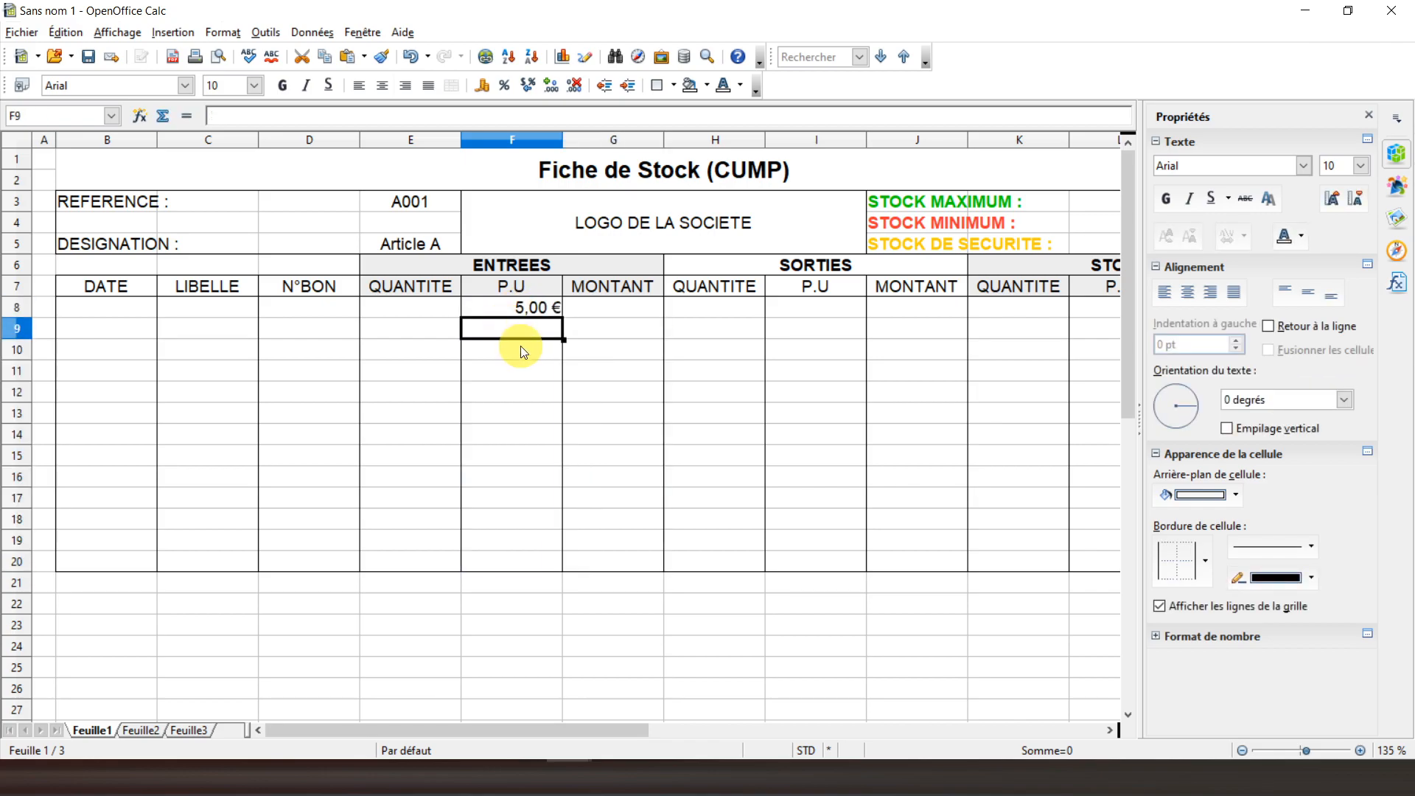
Apply the currency format to the "P.U" and "MONTANT" cells I8:J20 under "SORTIES" and L8:M20 under "STOCK"
key(Right)
key(Right)
key(Right)
key(Right)
key(Right)
key(Right)
key(Right)
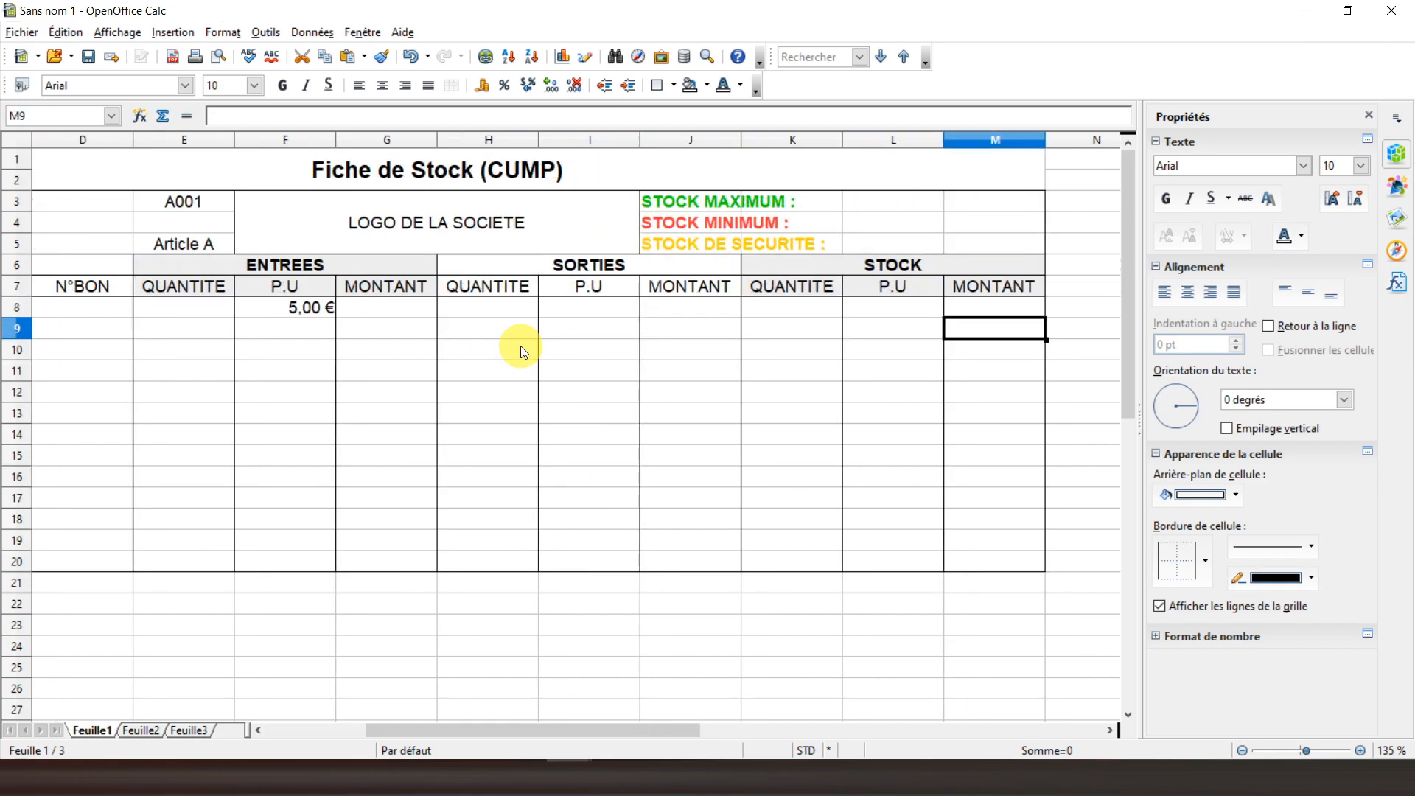
drag(560, 310, 683, 562)
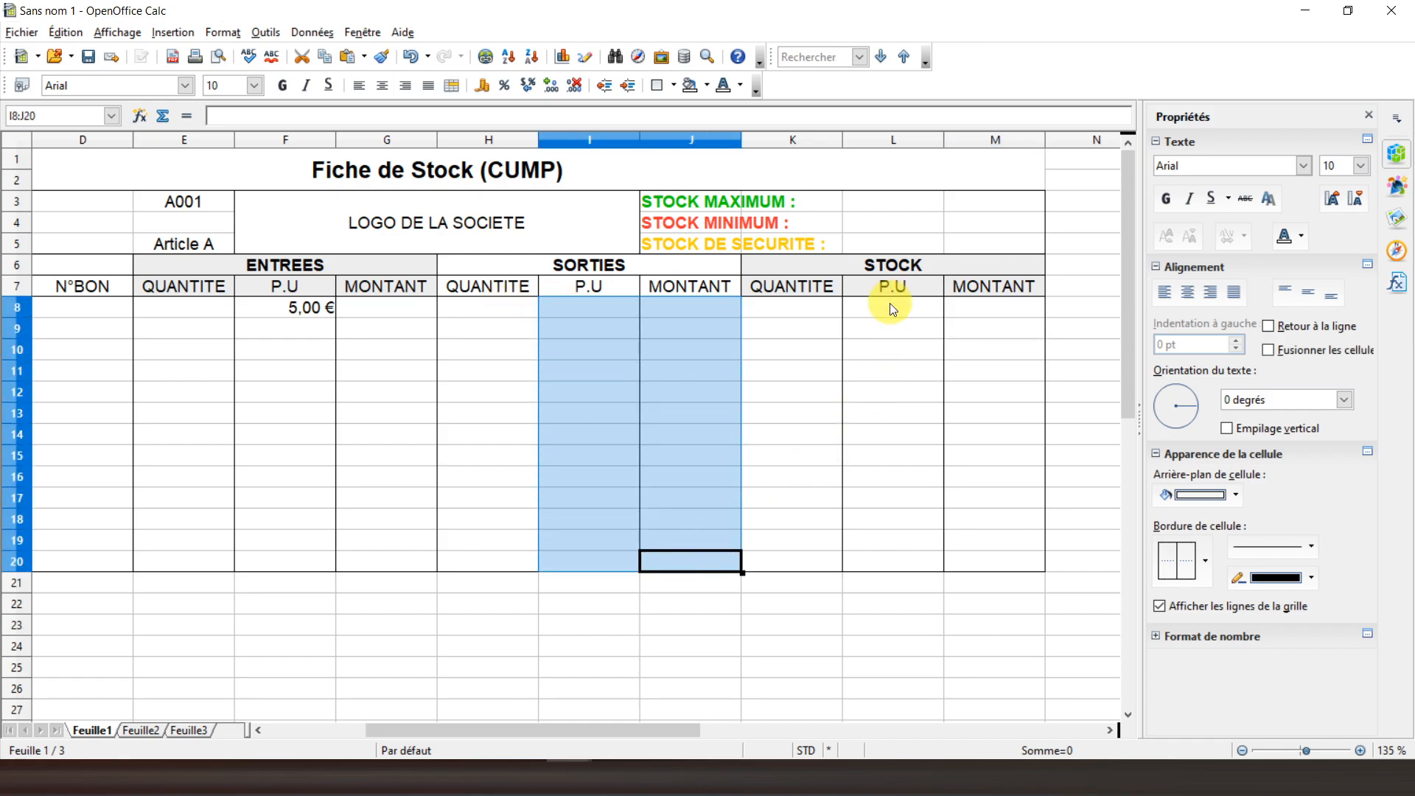
click(921, 328)
drag(951, 341, 961, 554)
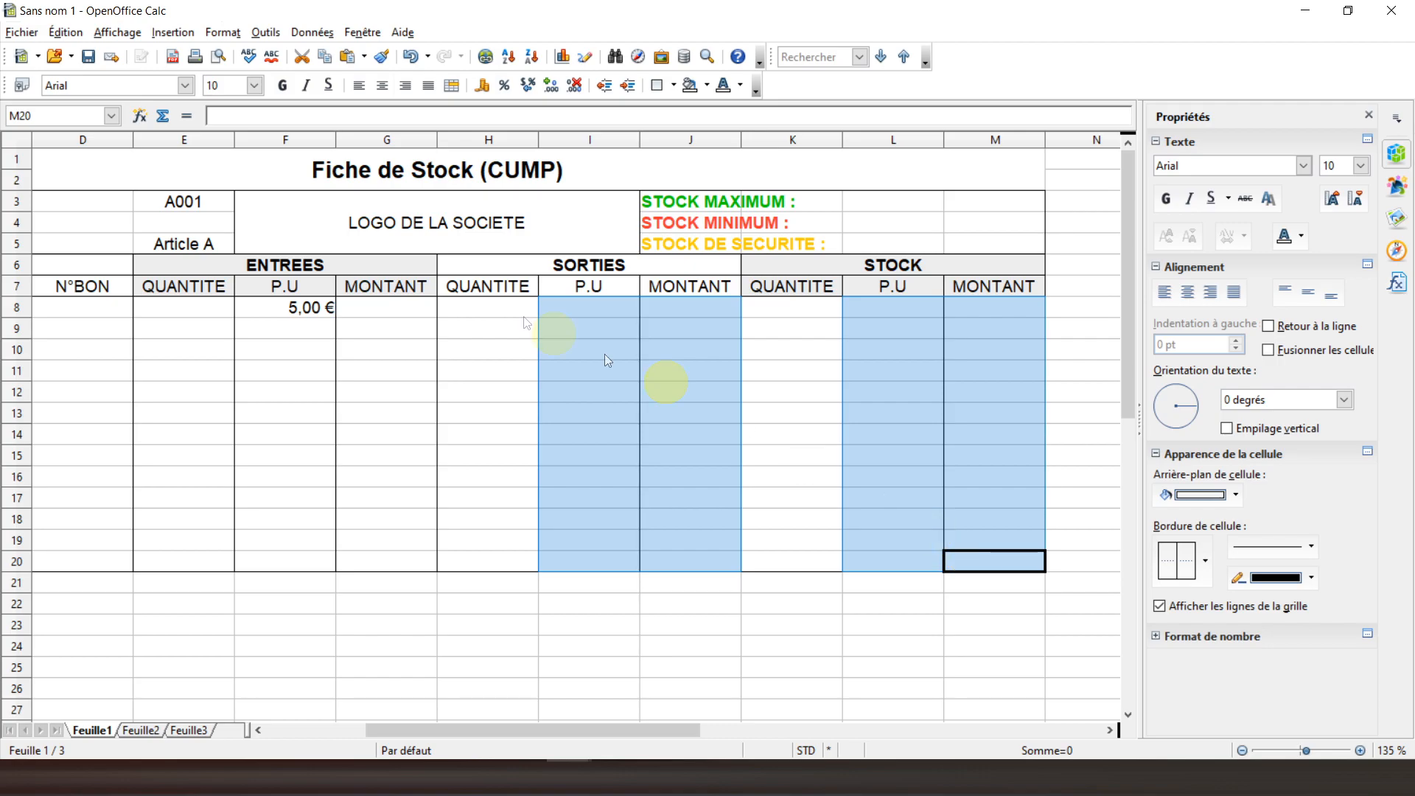
click(482, 88)
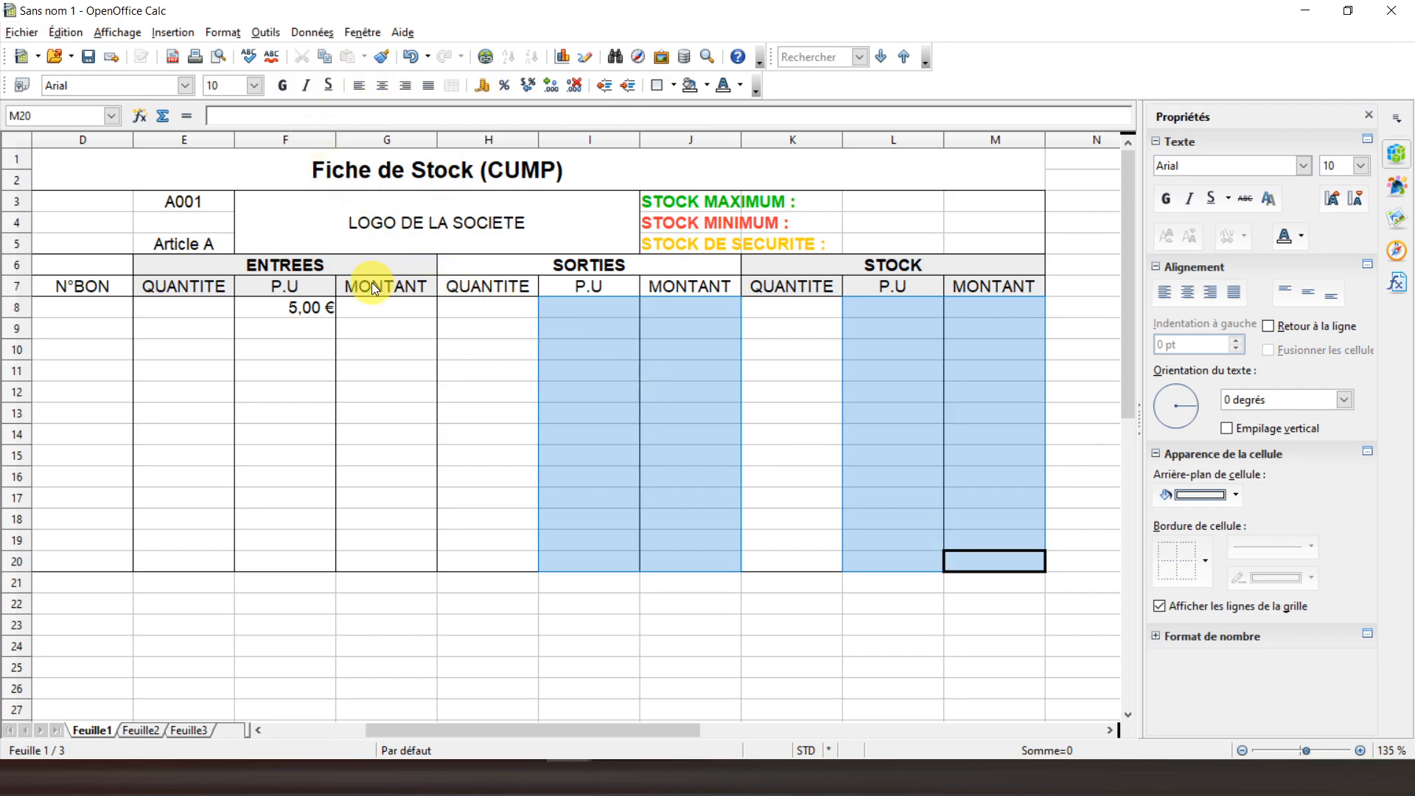
click(373, 313)
key(Left)
key(Left)
key(Left)
key(Left)
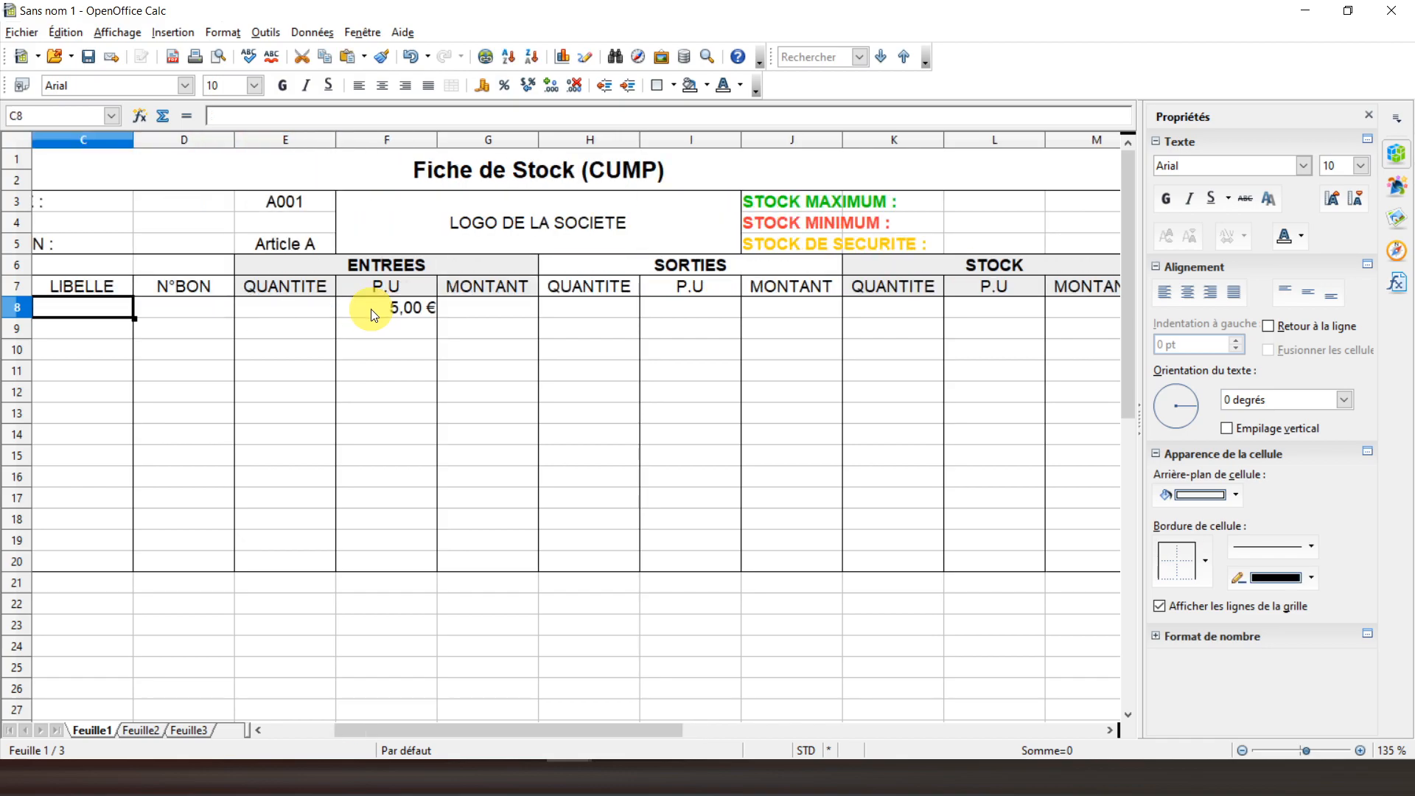
key(Right)
key(Right)
key(Right)
key(Right)
key(Right)
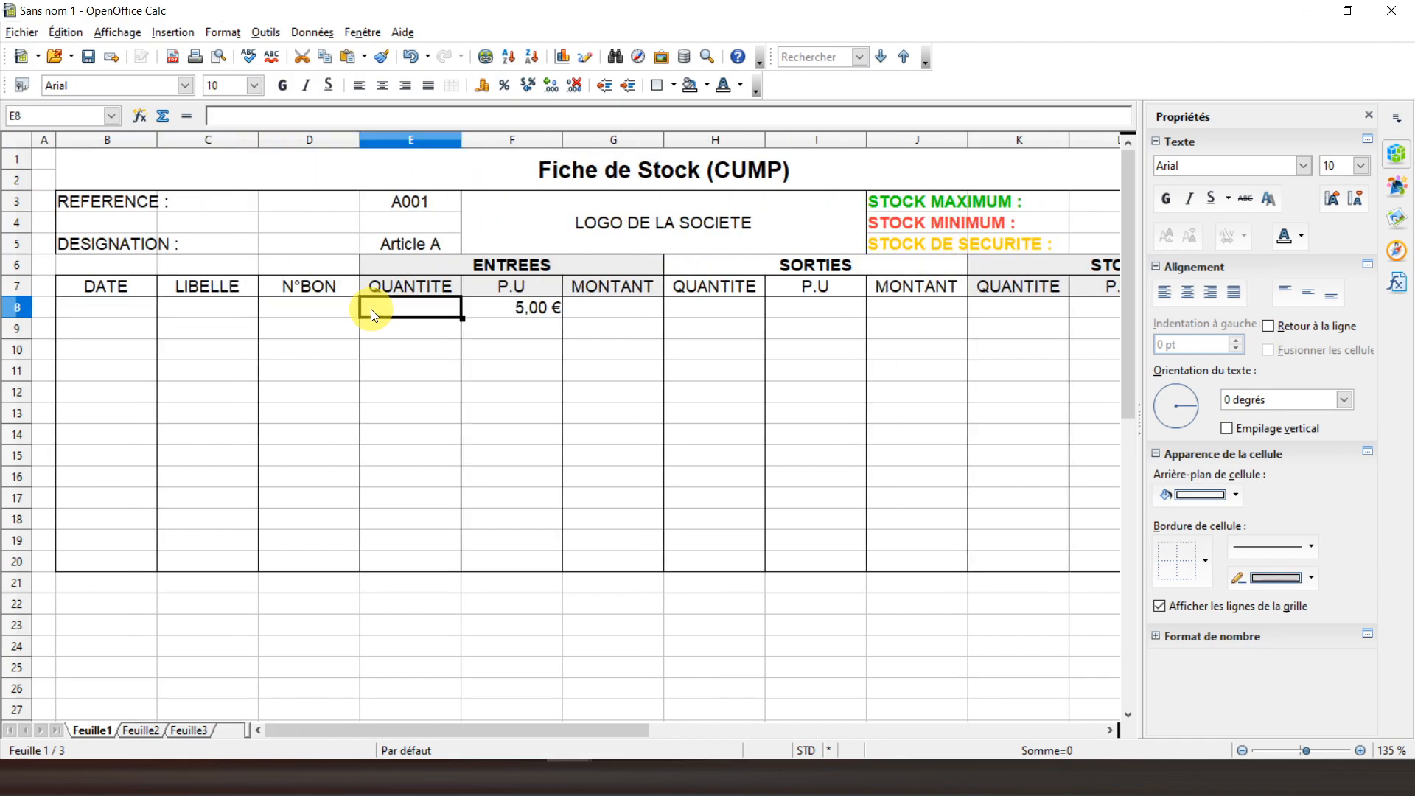
Enter the formula =E8*F8 in the "ENTREES" amount cell G8
key(Left)
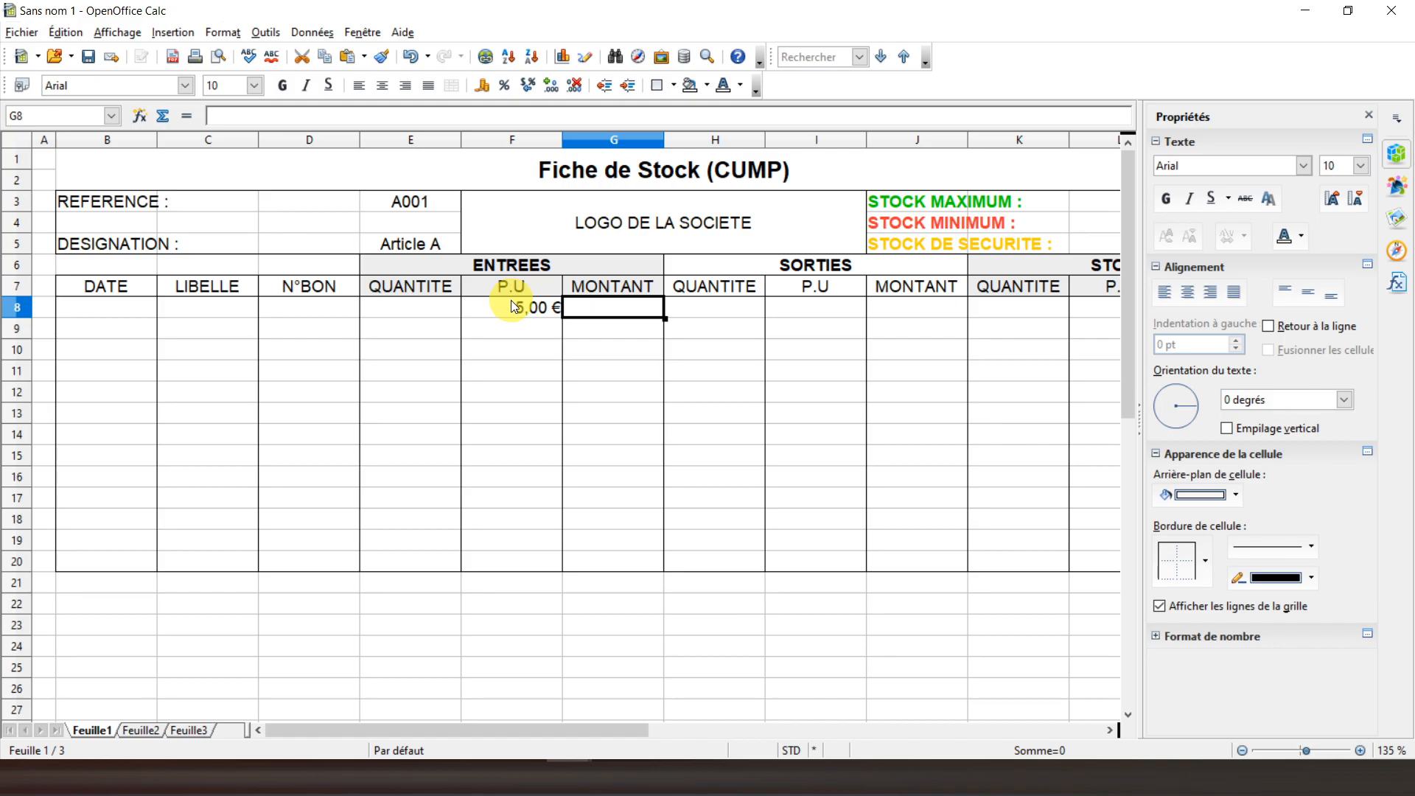
text(=)
key(Left)
key(Left)
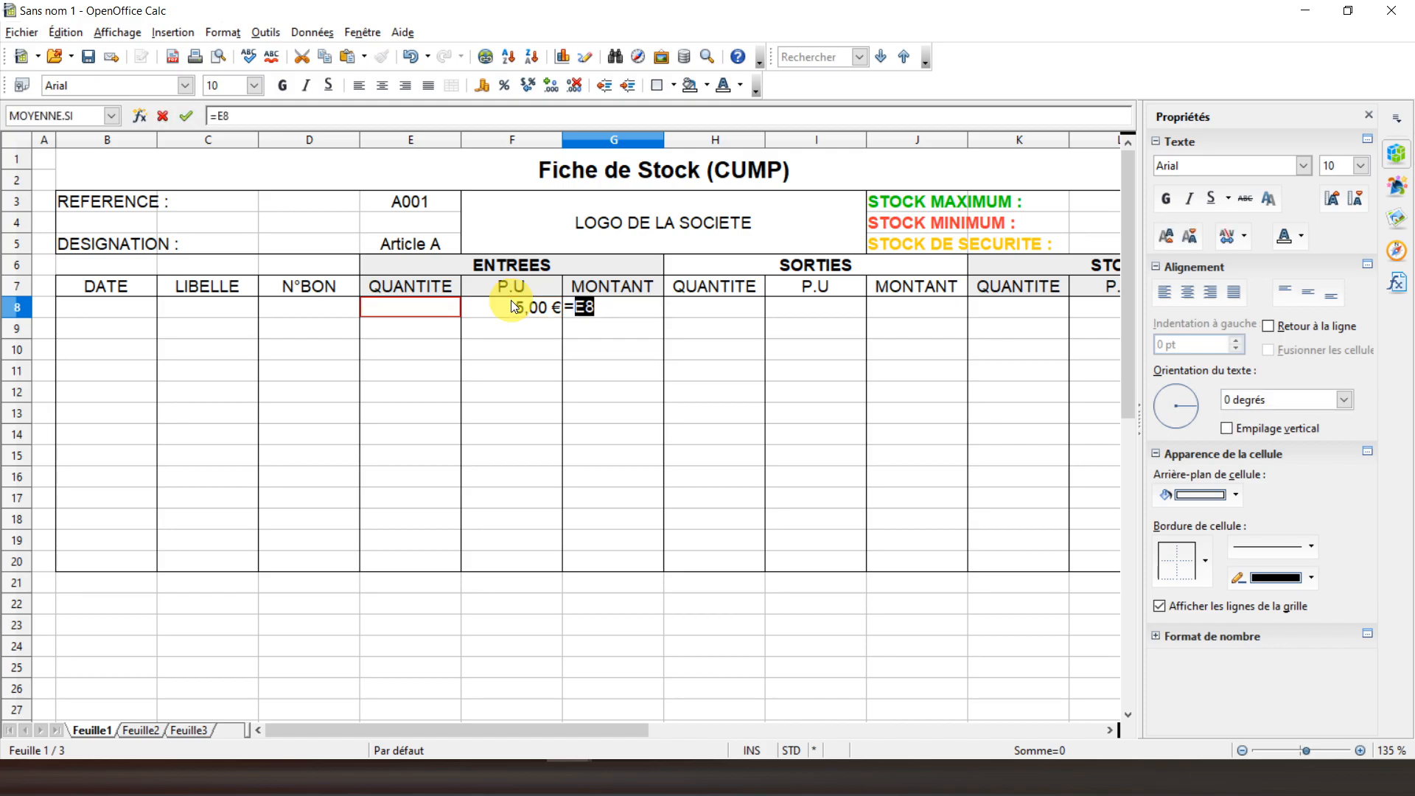
text(*)
key(Left)
key(Left)
key(Left)
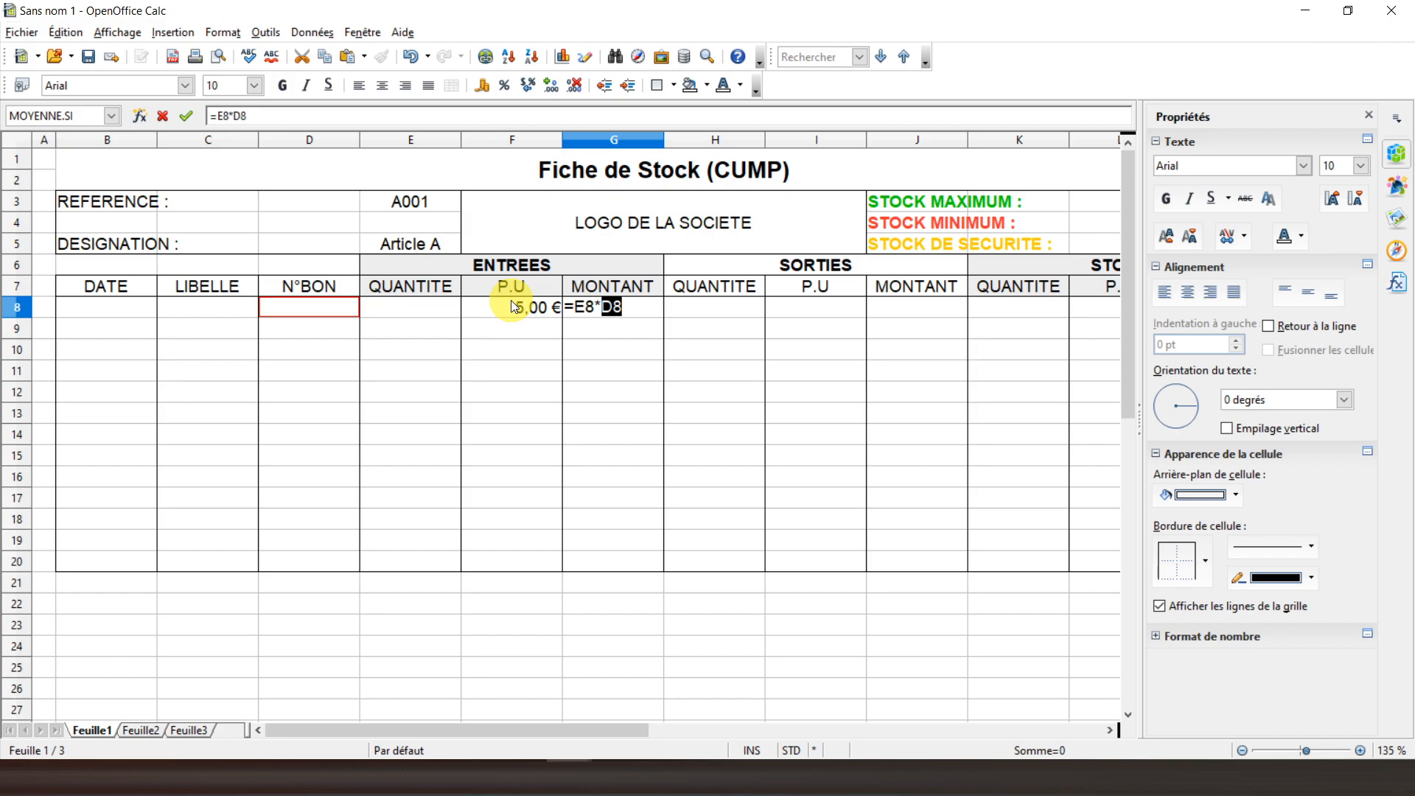
key(Right)
key(Right)
key(Return)
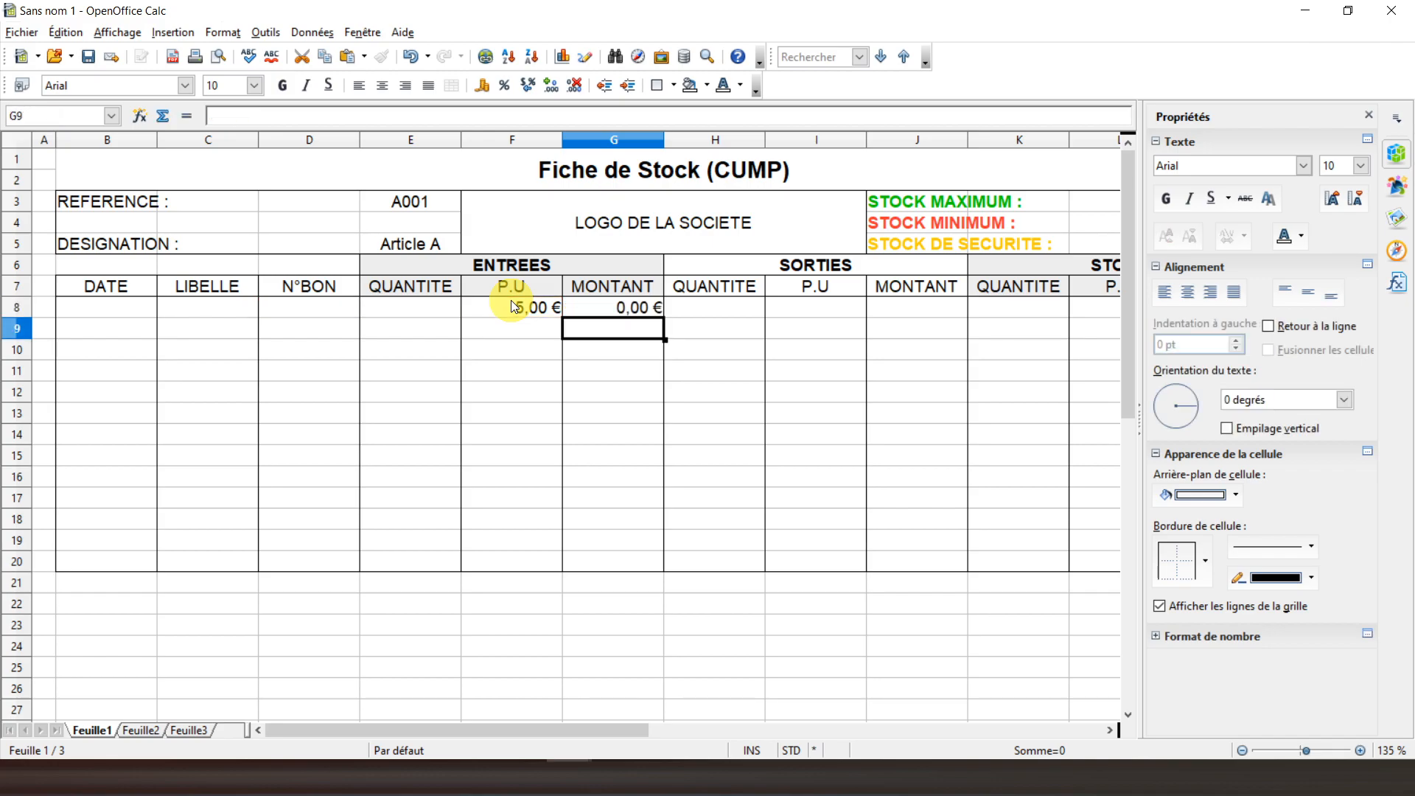
Enter the formula =H8*I8 in the "SORTIES" amount cell J8
click(915, 312)
text(=)
key(Left)
key(Left)
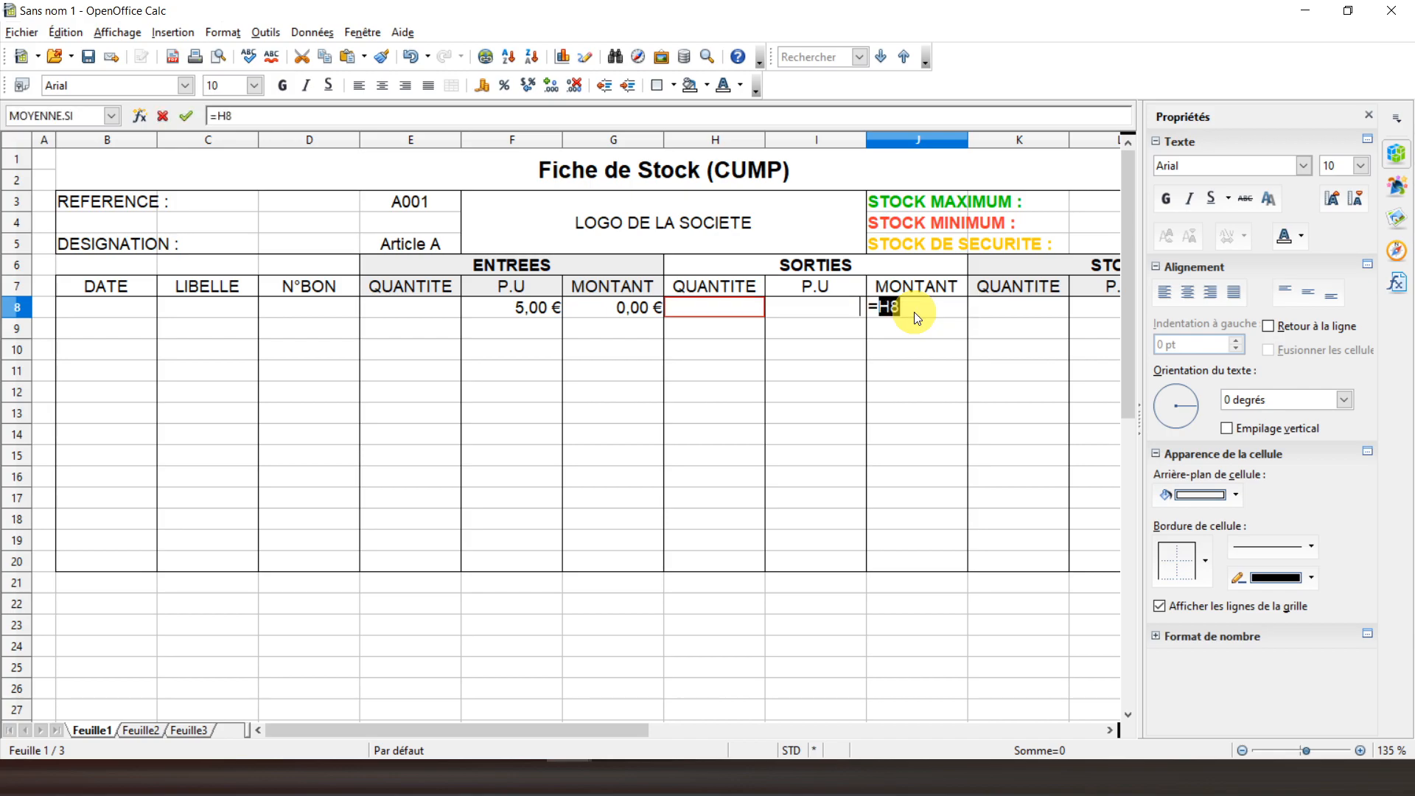
text(*)
key(Left)
key(Return)
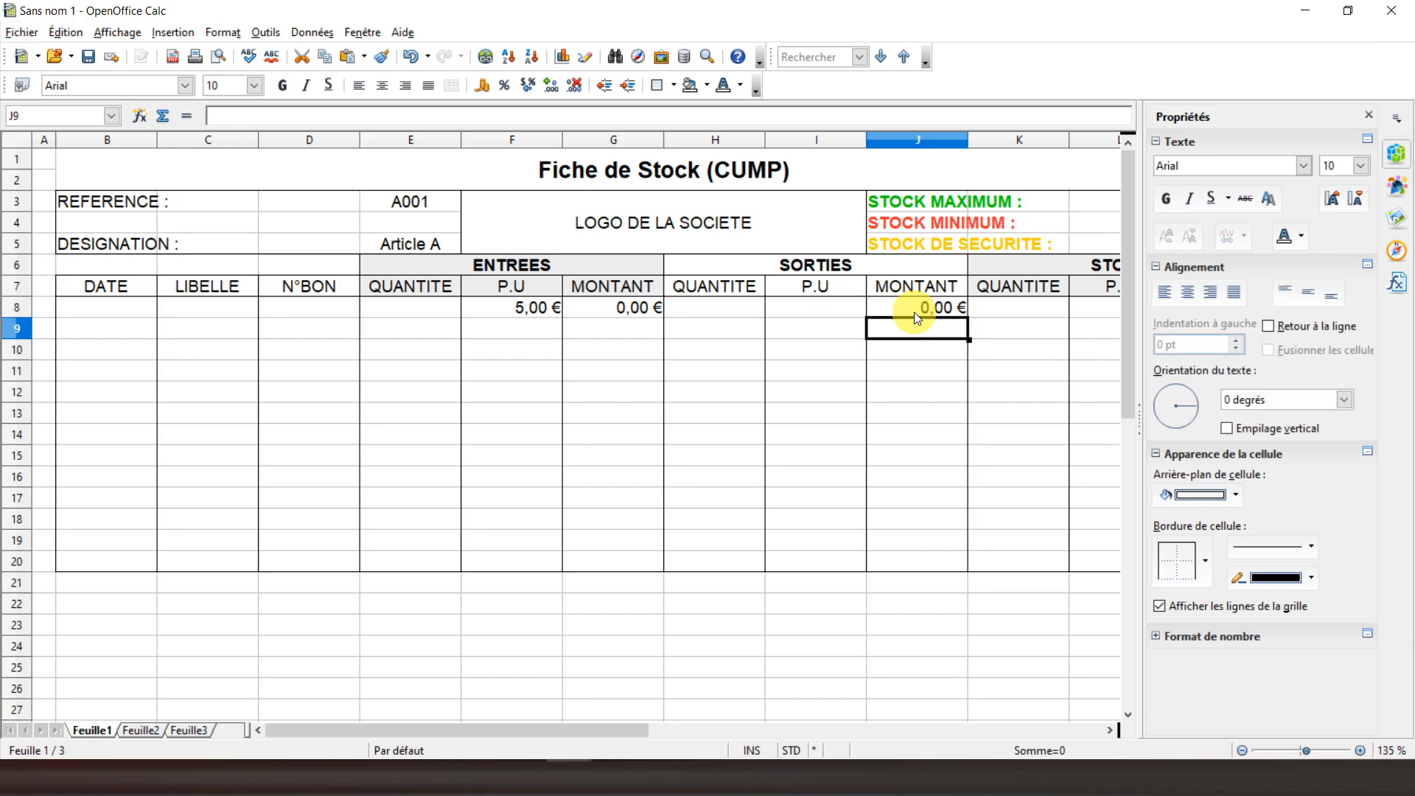
click(914, 312)
key(Right)
key(Right)
key(Right)
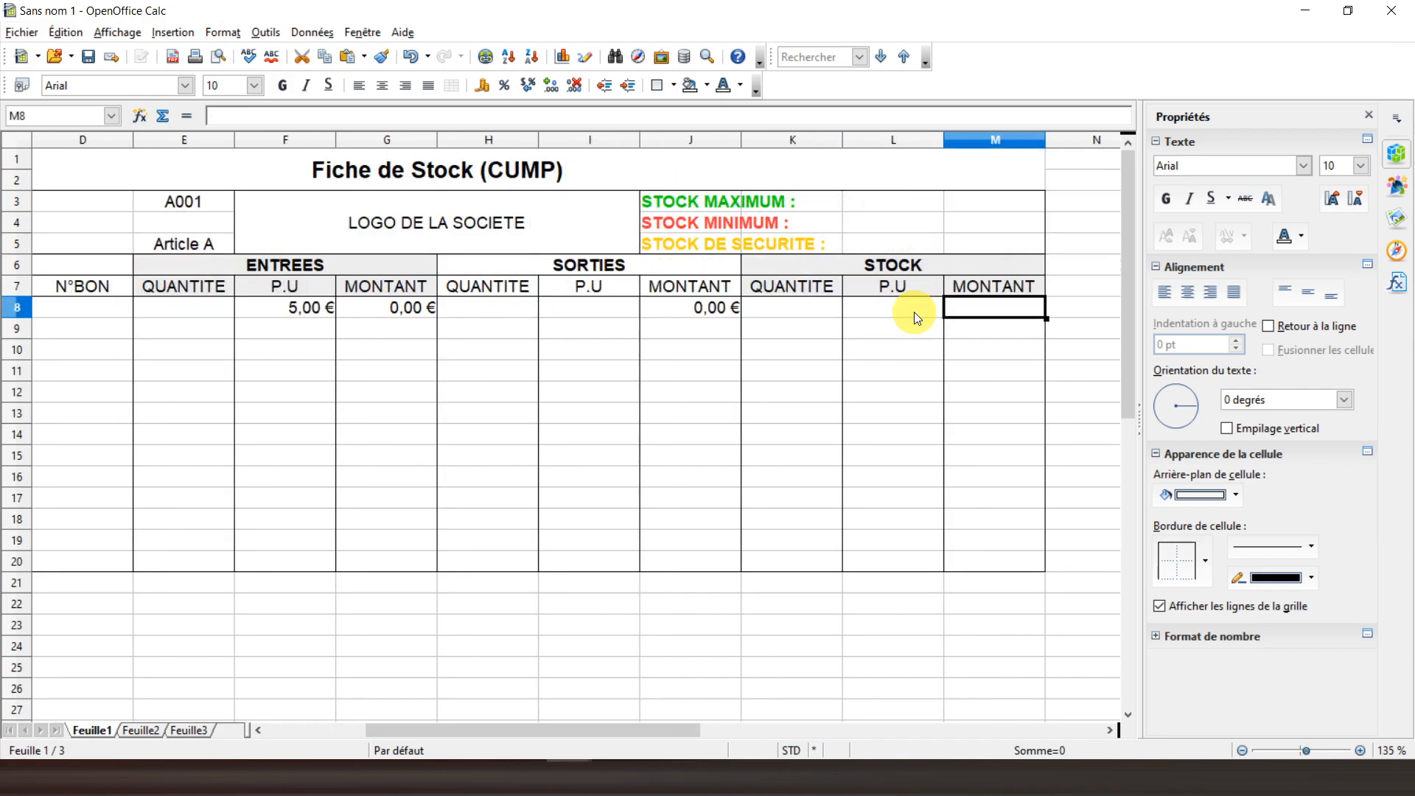
Copy the amount formula in G8 and paste it into G9:G20 using paste special with formulas included and formats left out
key(Left)
key(Left)
key(Left)
key(Left)
key(Left)
key(Left)
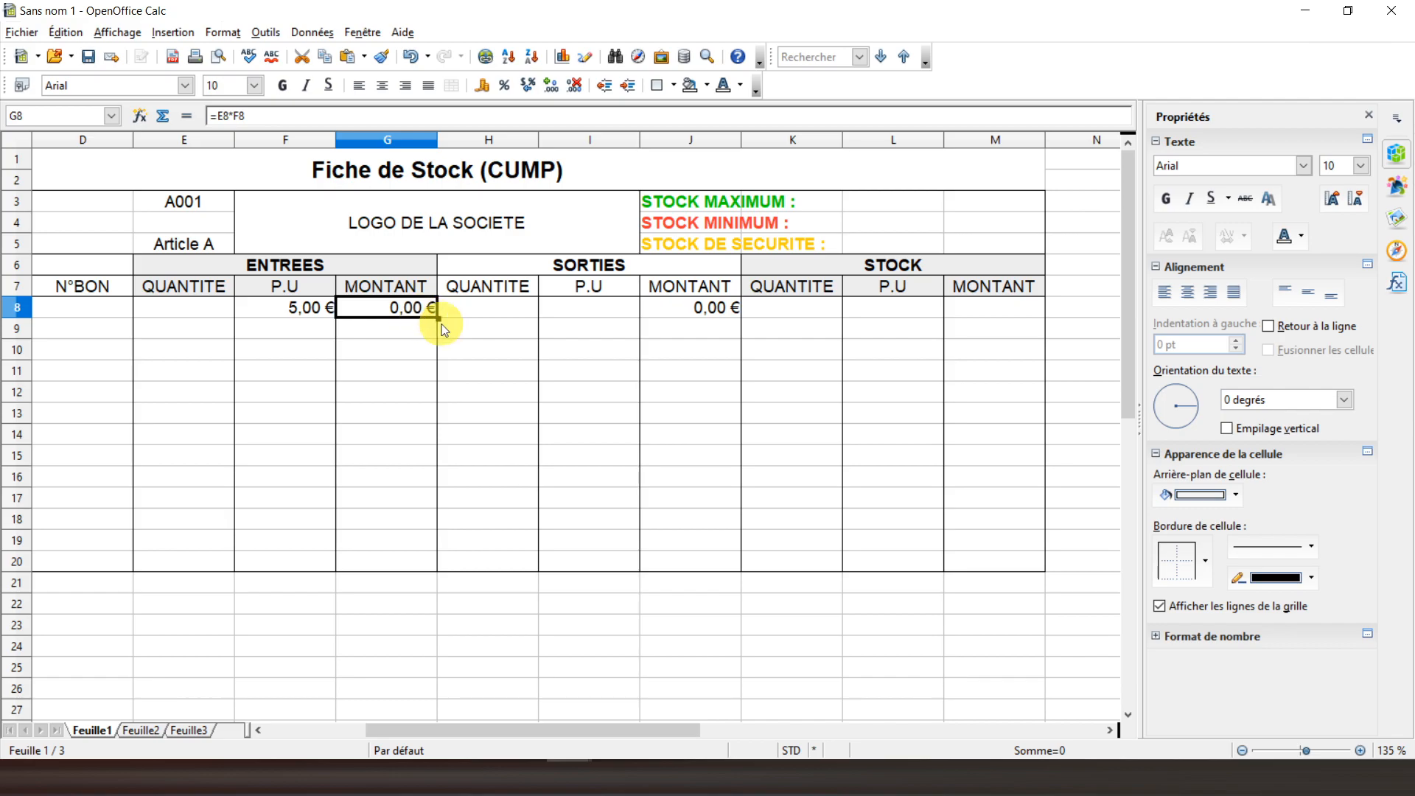
right_click(410, 307)
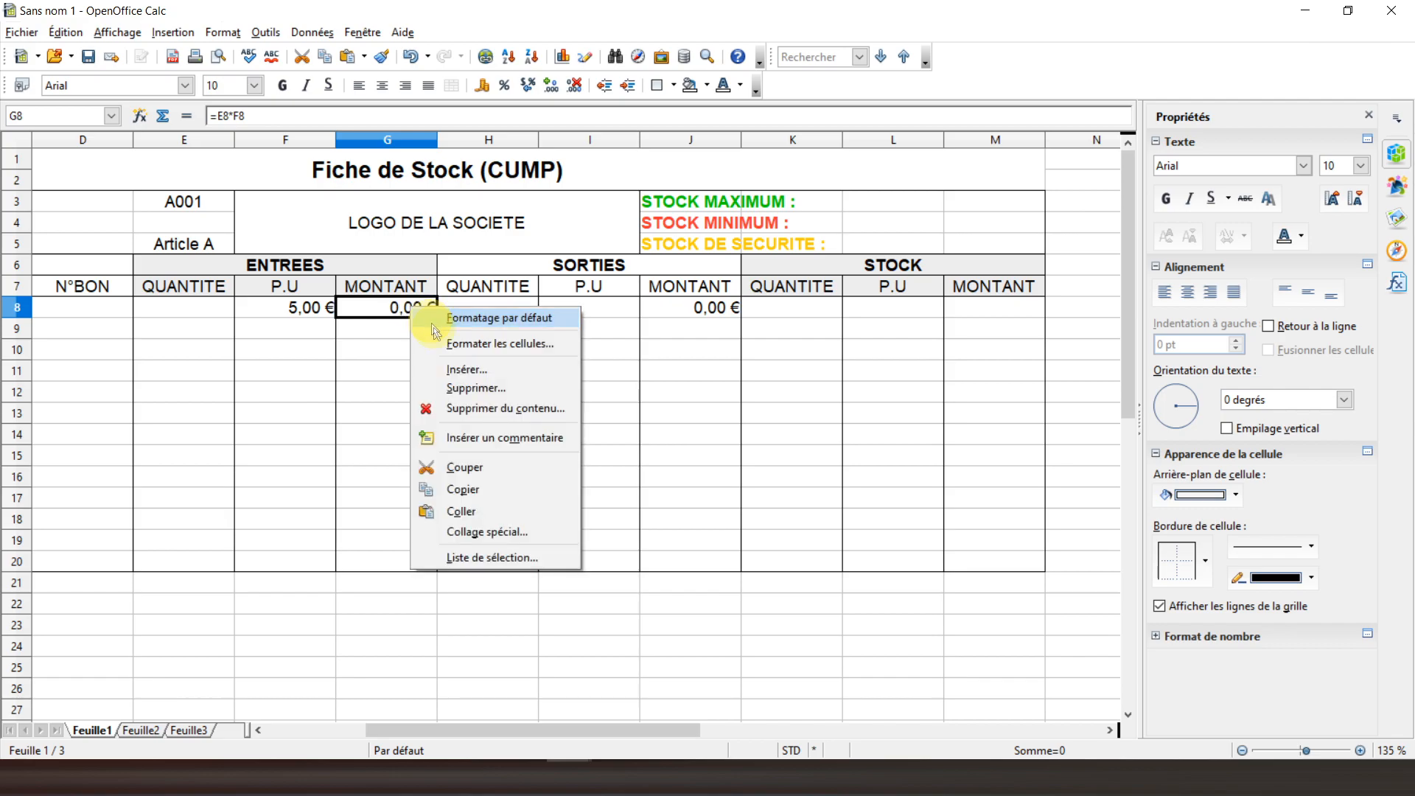
click(475, 491)
drag(370, 334, 358, 561)
right_click(365, 436)
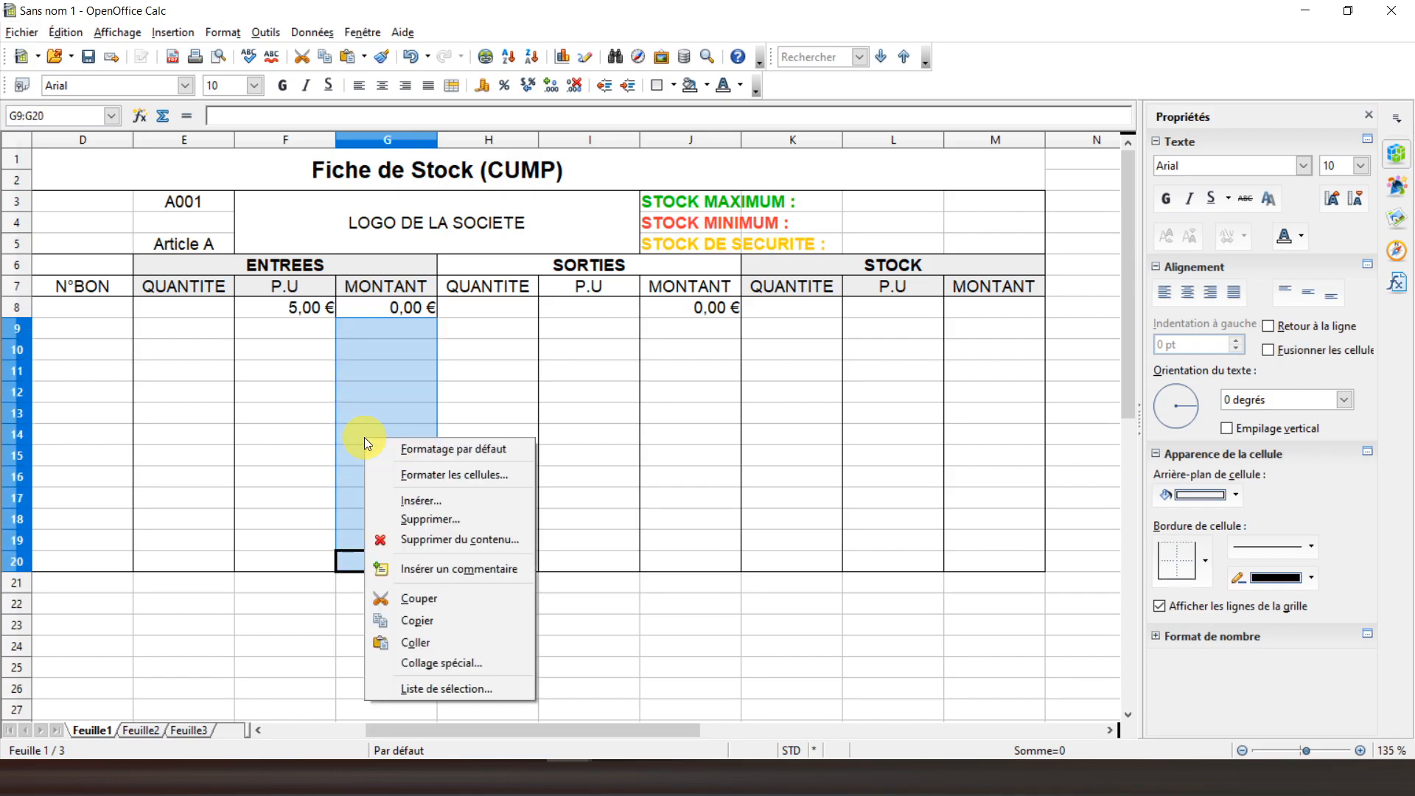
click(459, 664)
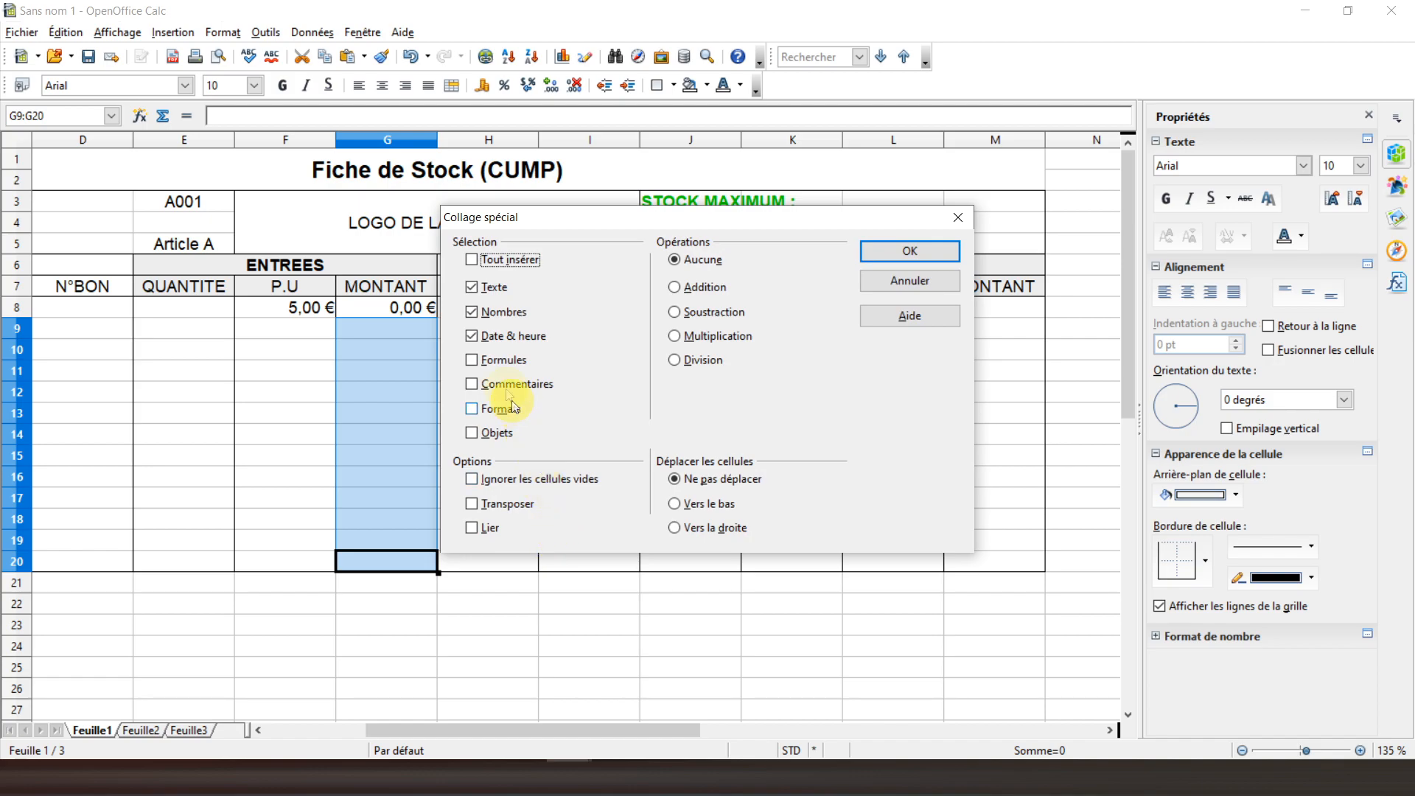
click(503, 360)
click(910, 252)
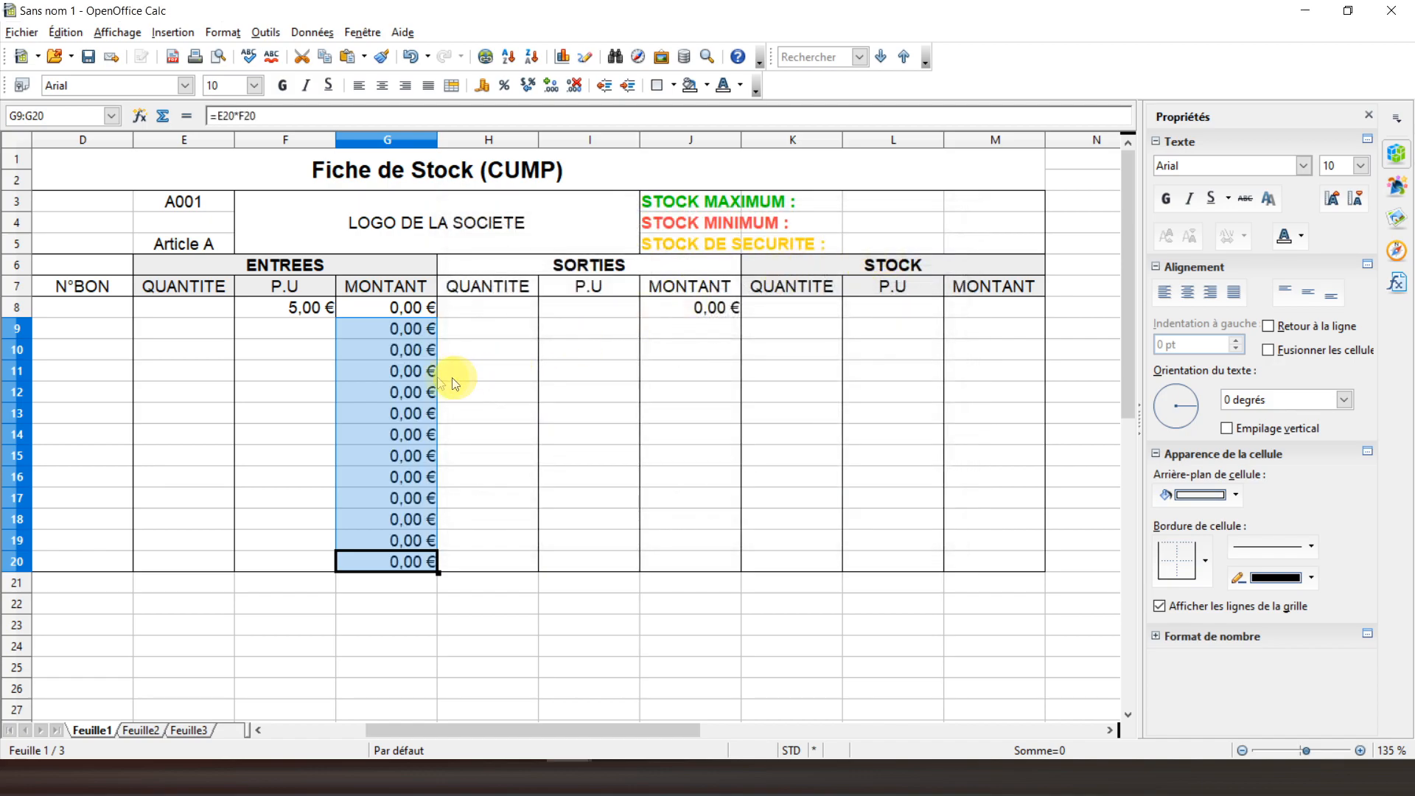
click(404, 373)
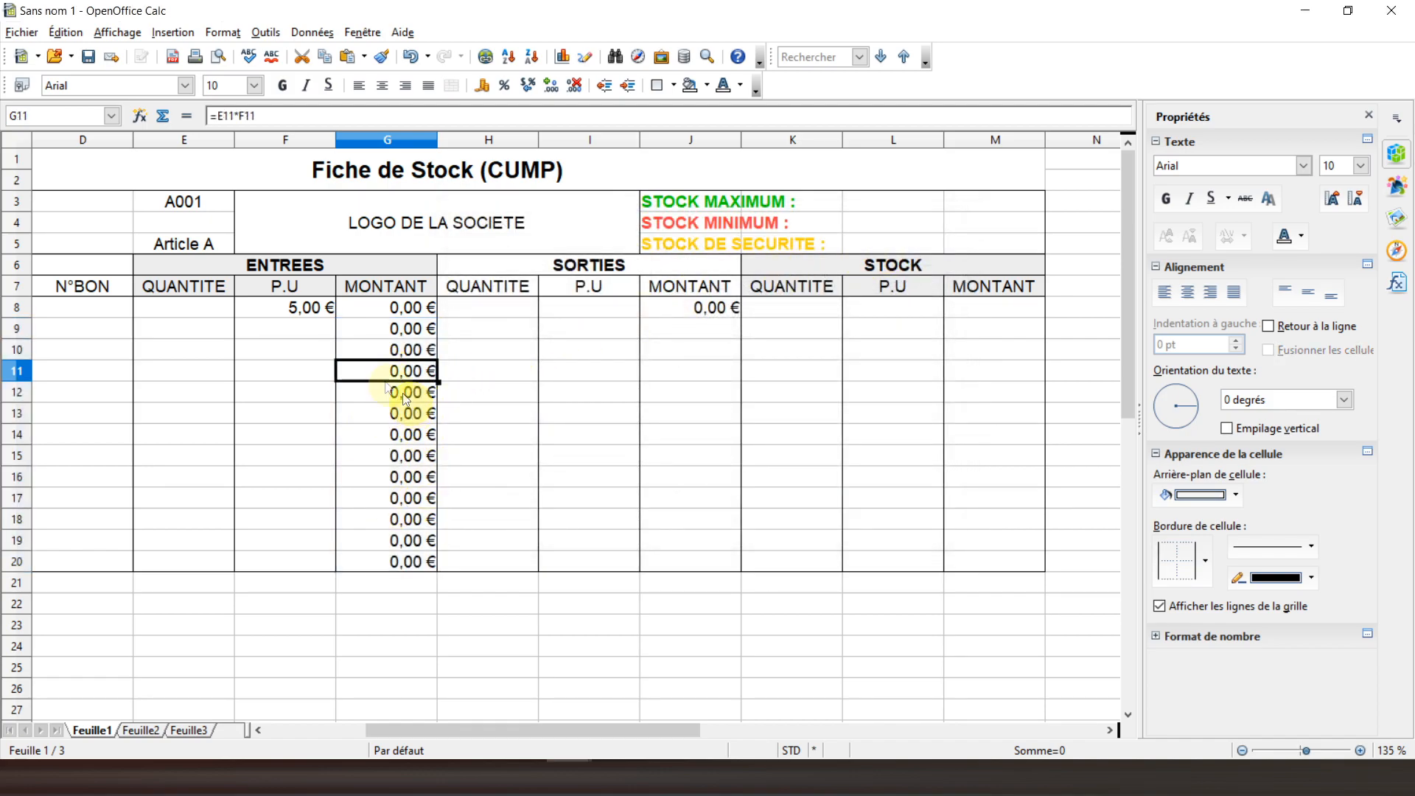
Copy the amount formula in J8 and paste it into J9:J20 using paste special with formulas included and formats left out
click(671, 314)
right_click(671, 314)
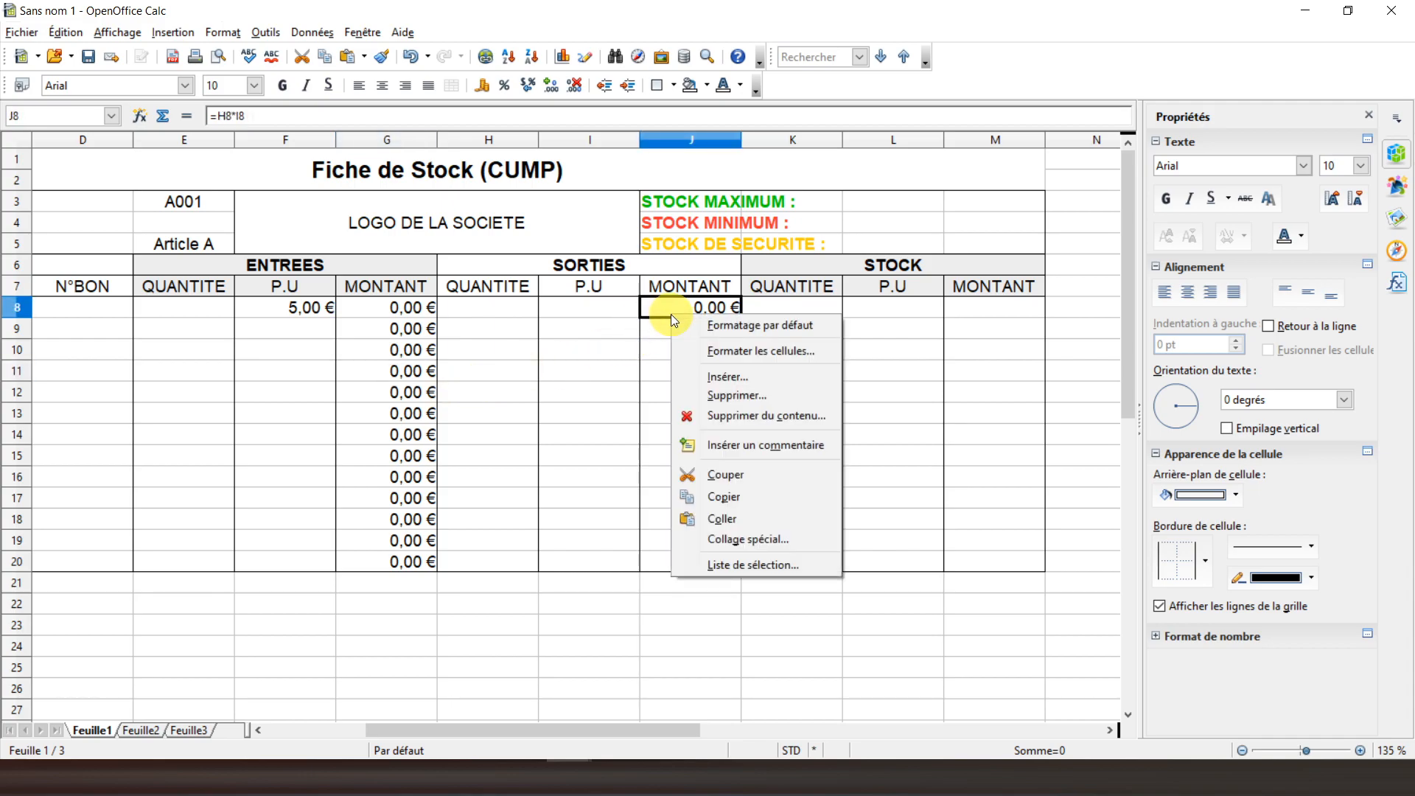
click(713, 498)
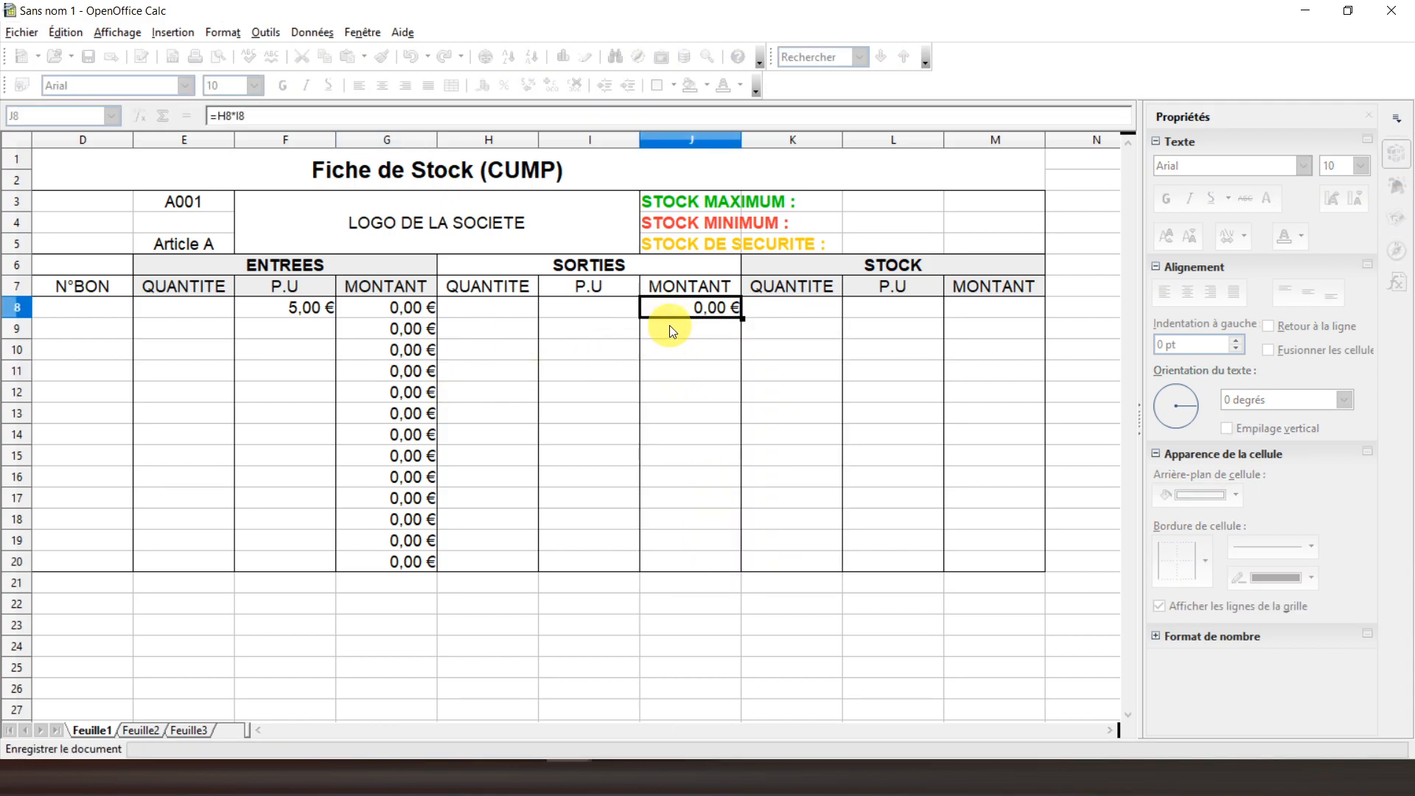
drag(683, 333, 698, 569)
right_click(695, 533)
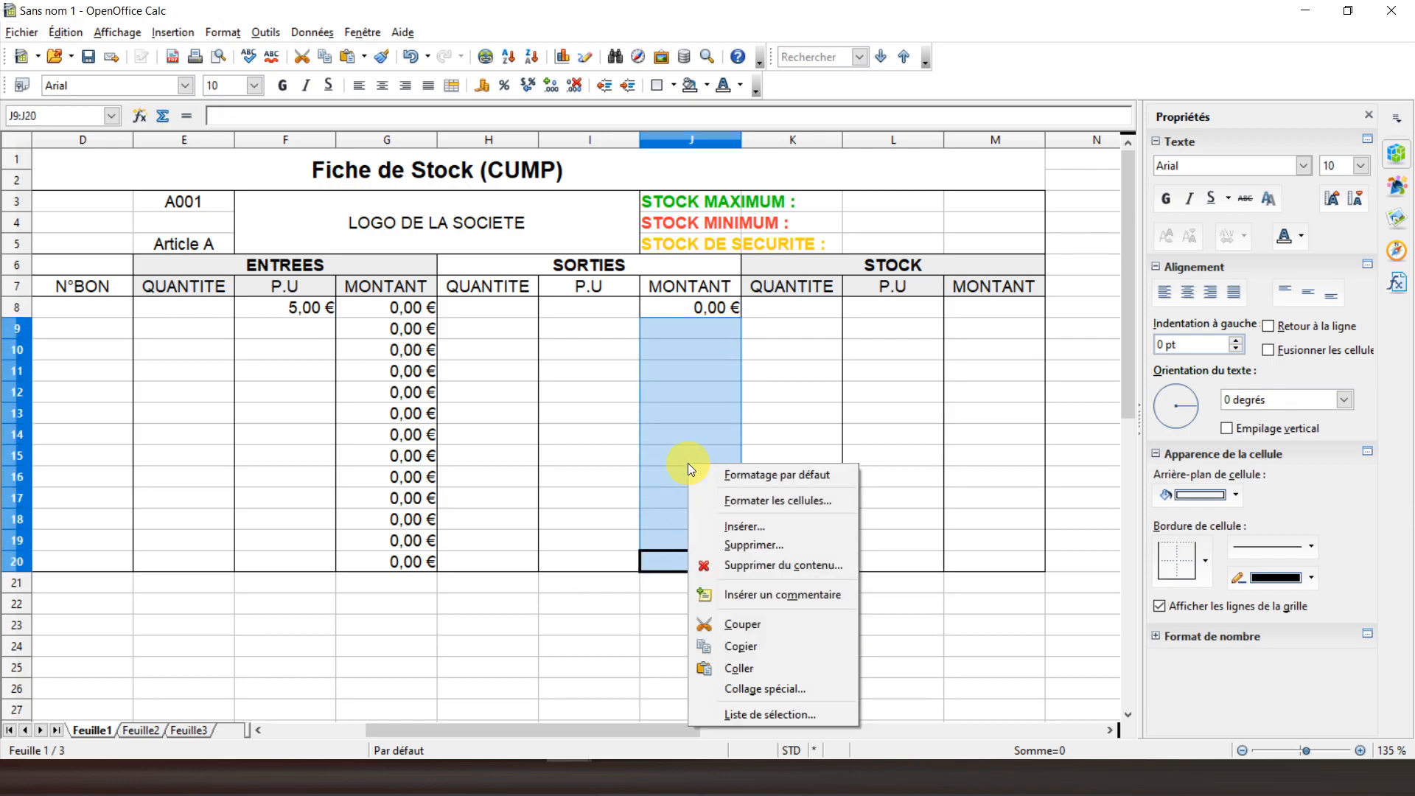
click(761, 685)
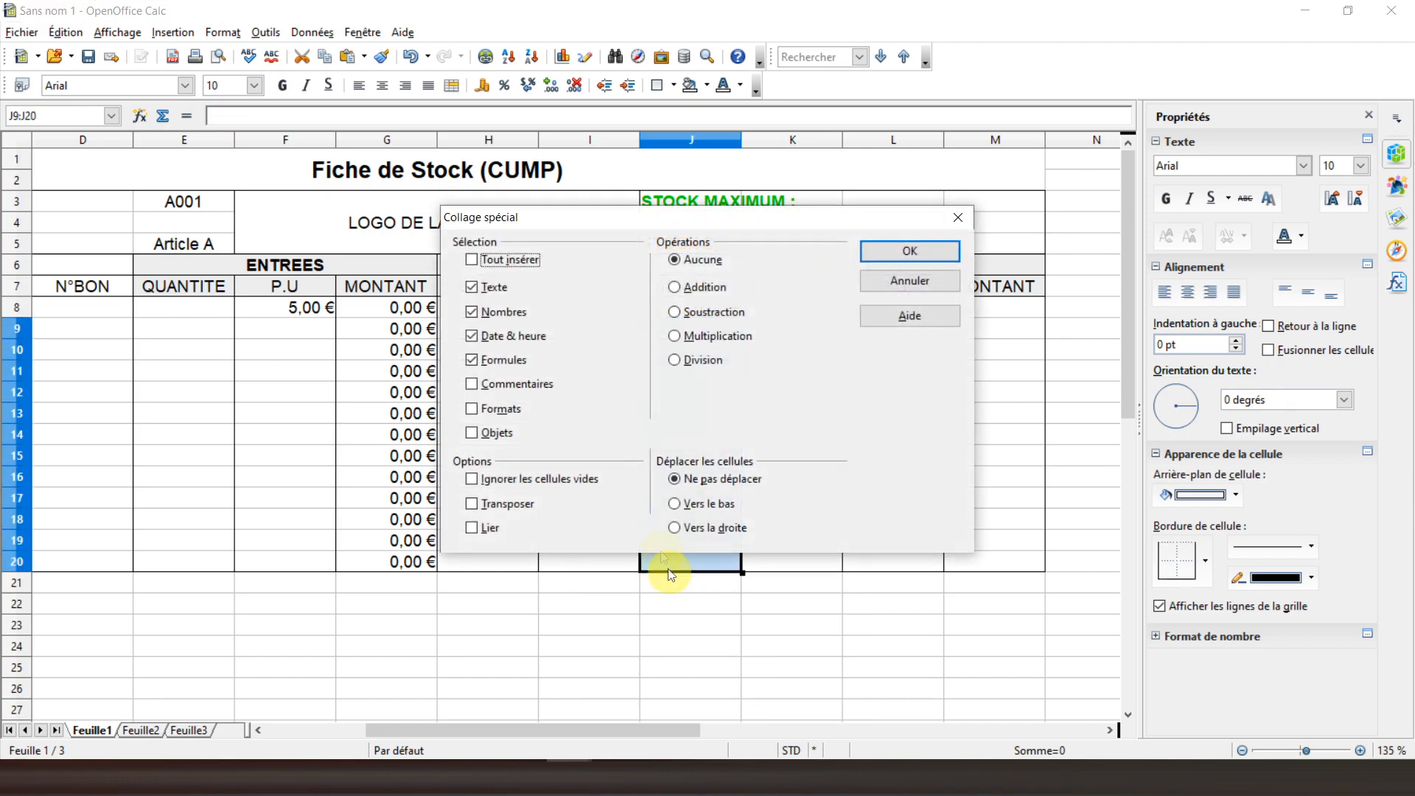
click(894, 255)
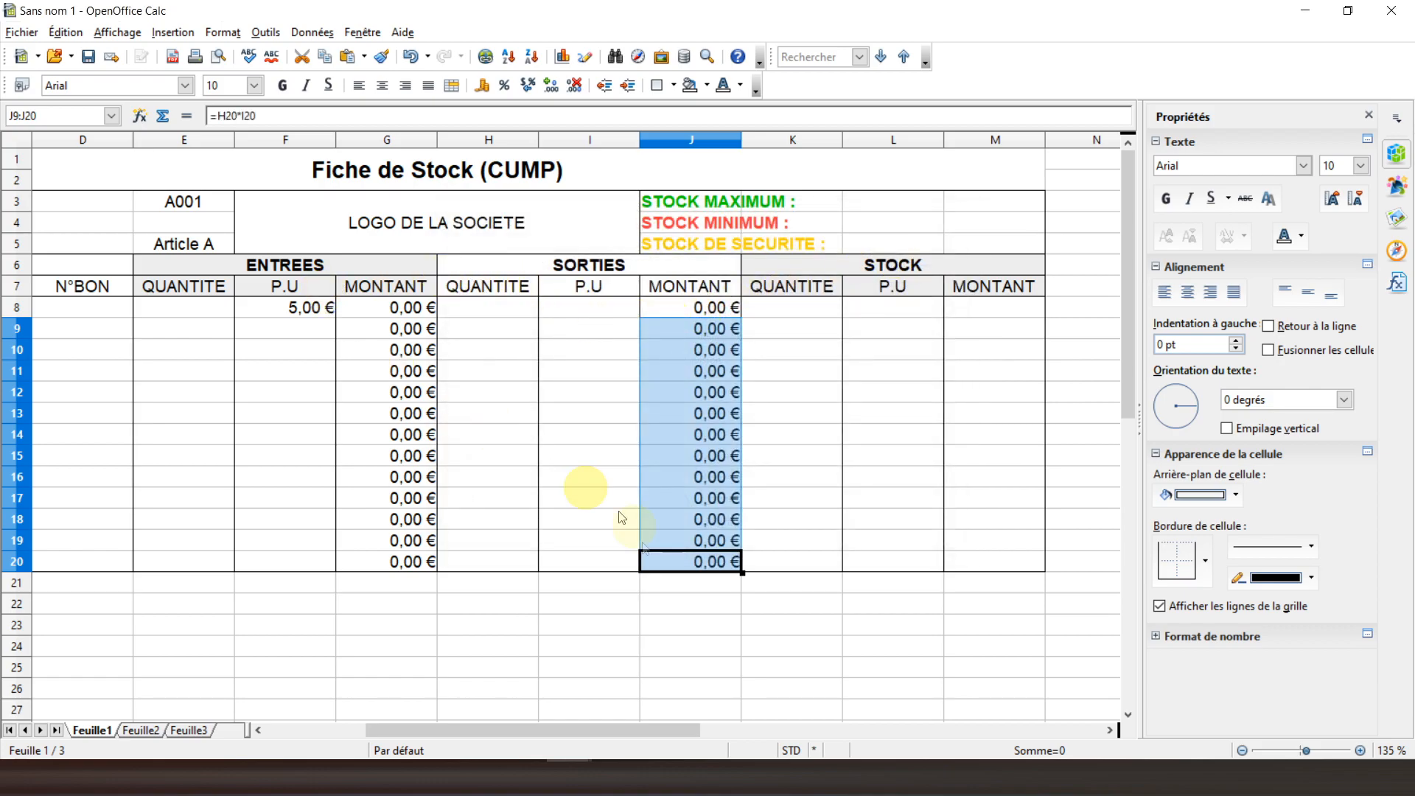
Select cell A1 and close the "Propriétés" sidebar to give the sheet more room
drag(577, 729, 475, 730)
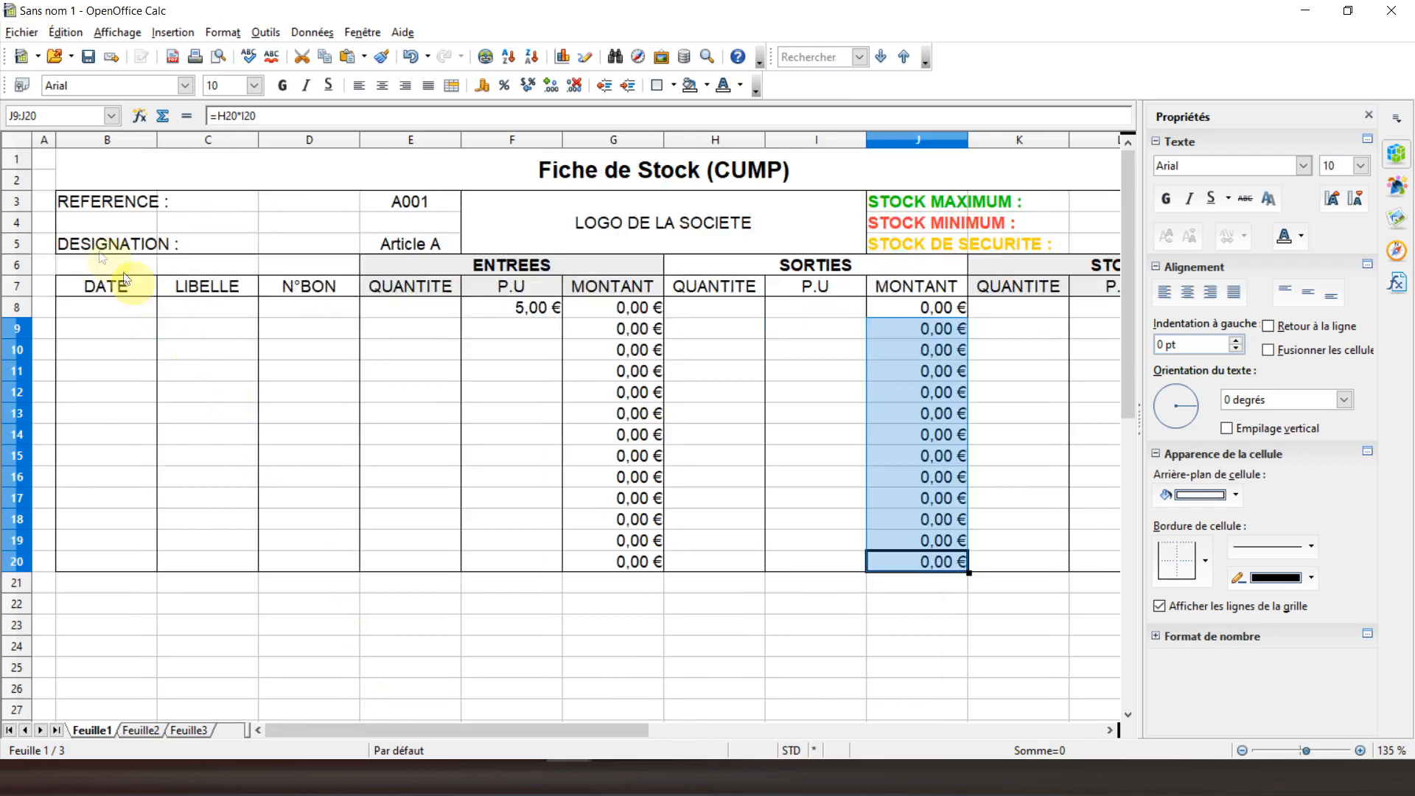
click(51, 164)
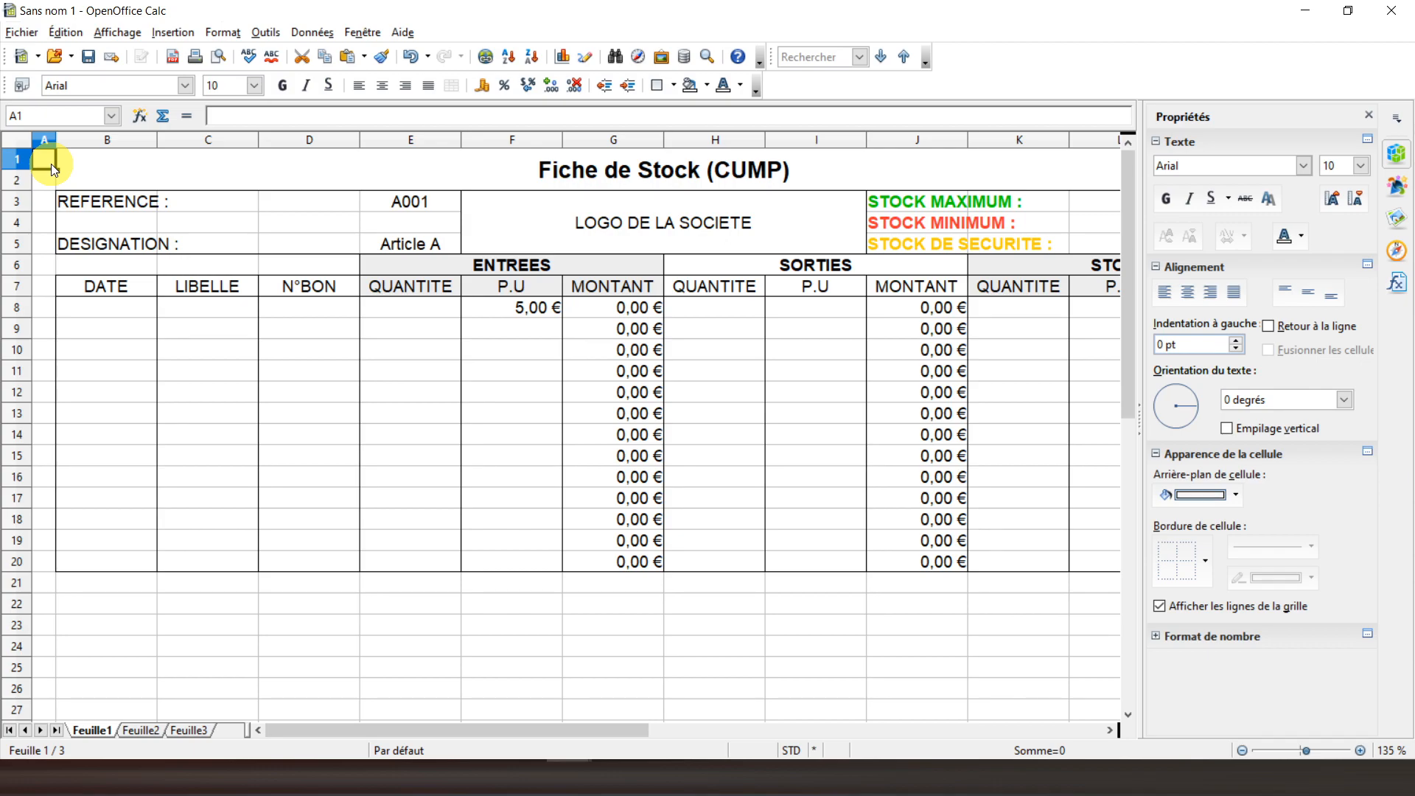
click(44, 164)
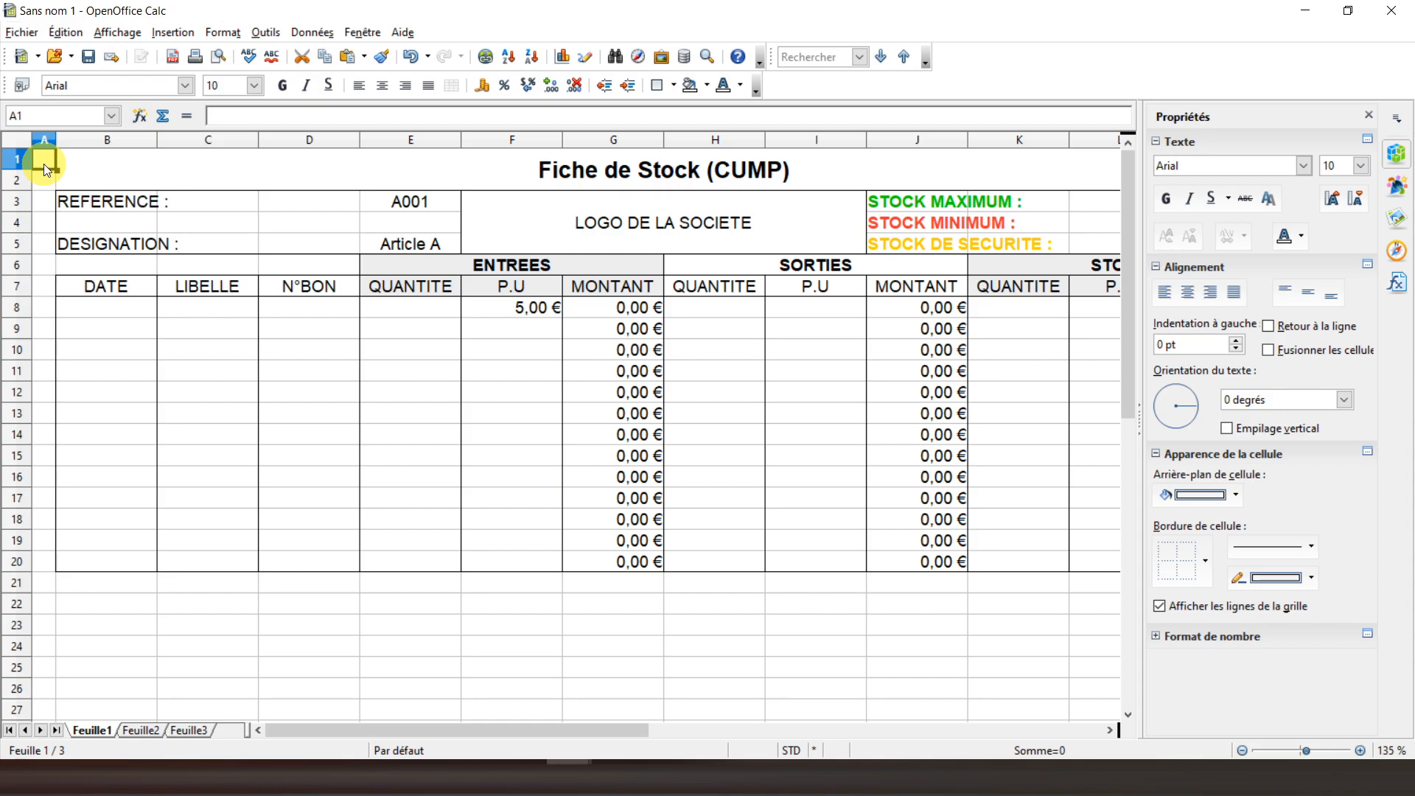
click(1369, 117)
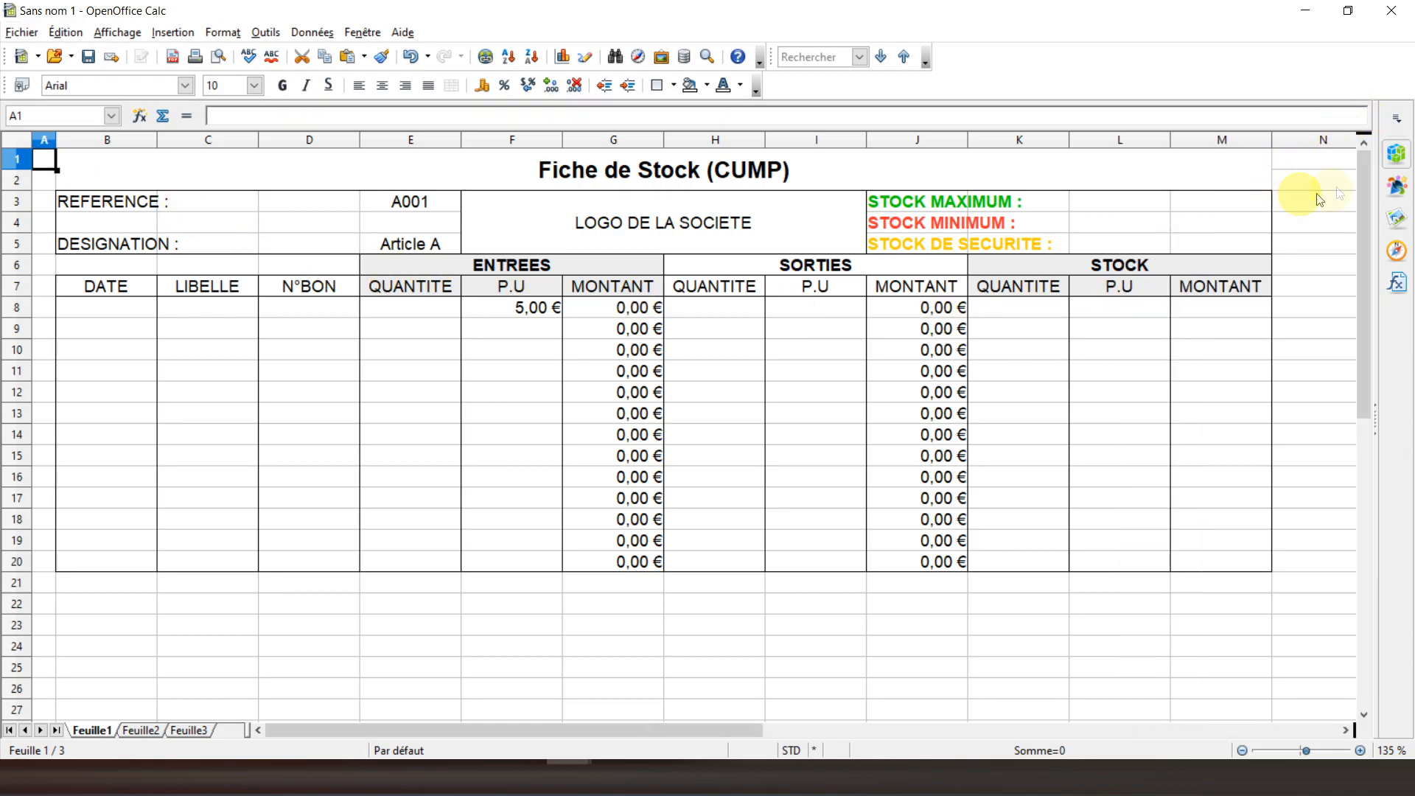
Enter the formula =E8-H8 in the "STOCK" quantity cell K8
click(1027, 313)
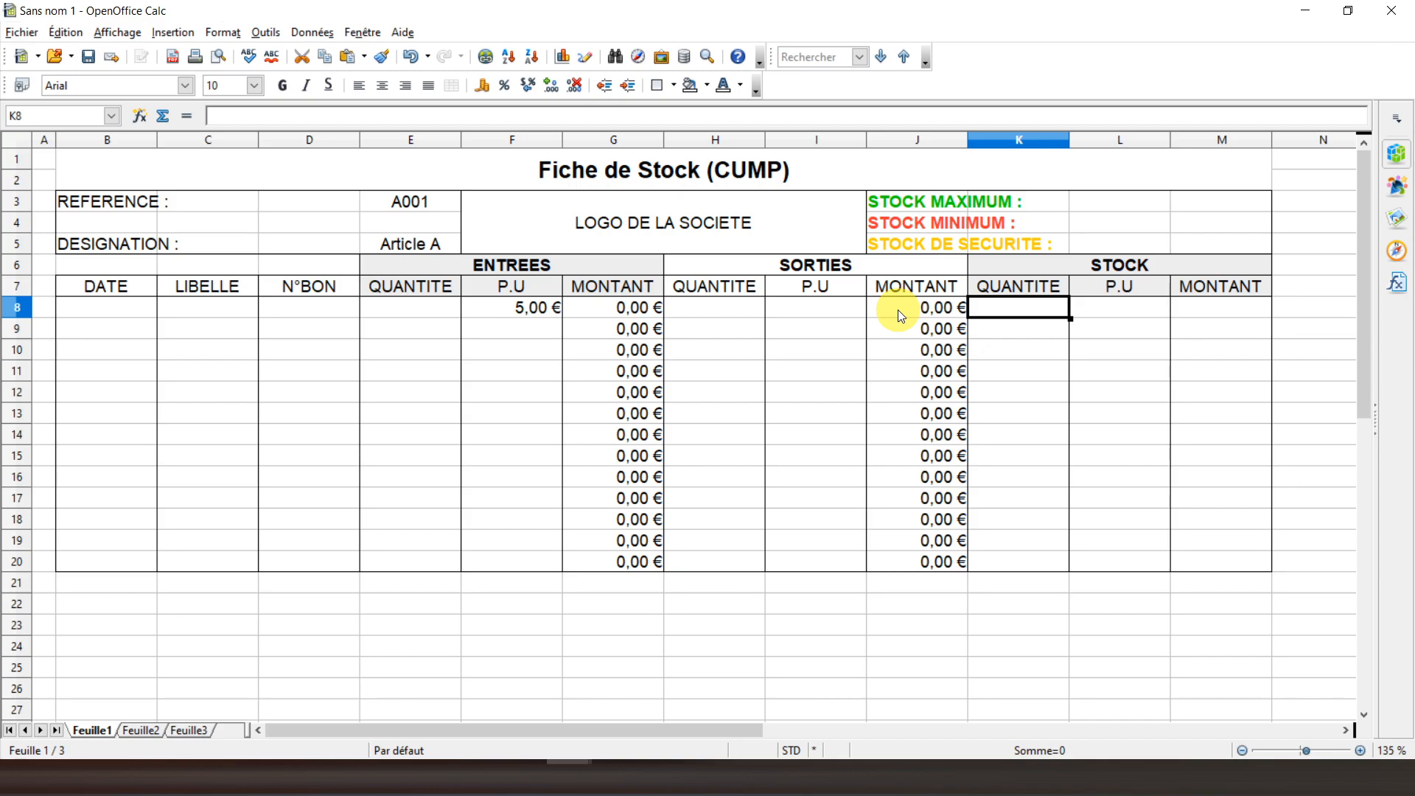
text(=)
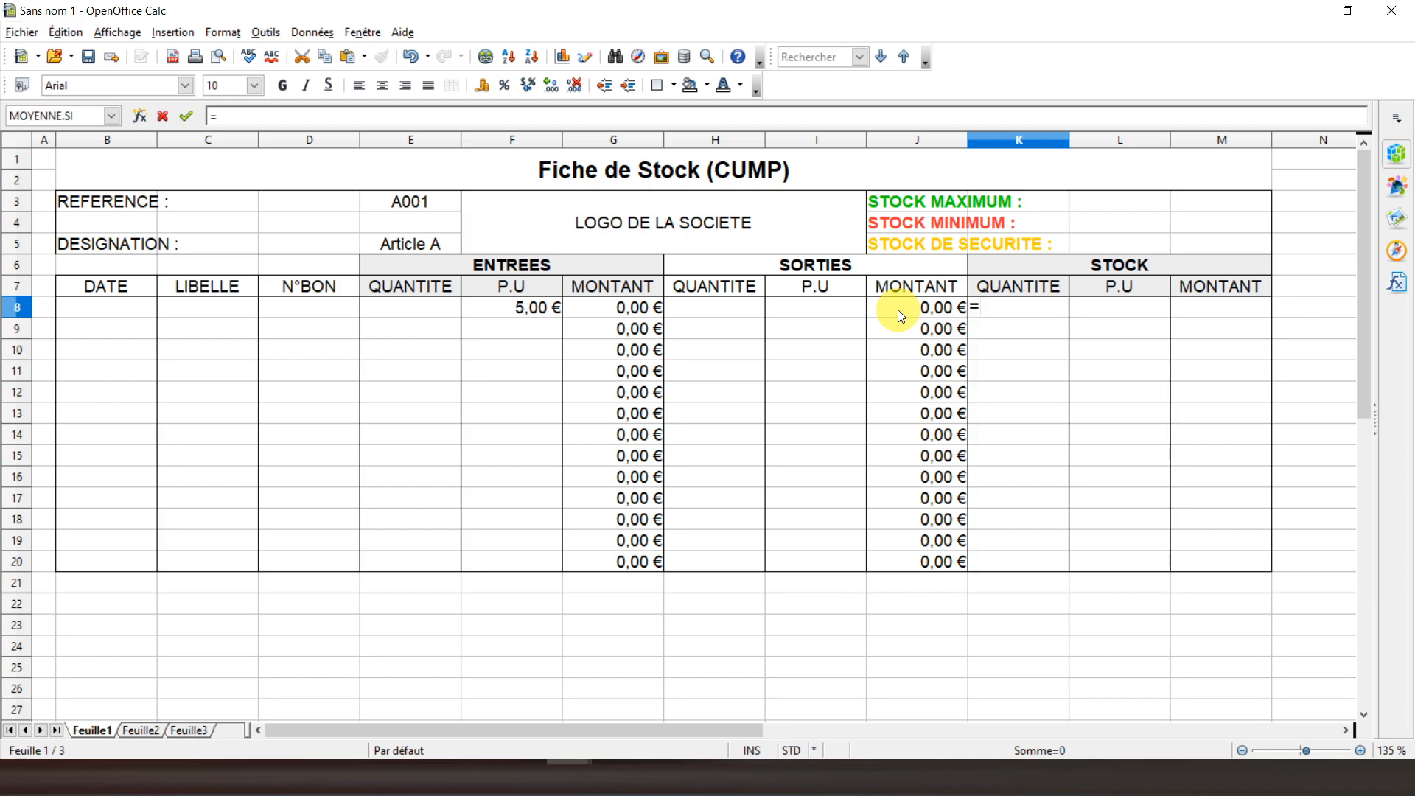
click(395, 316)
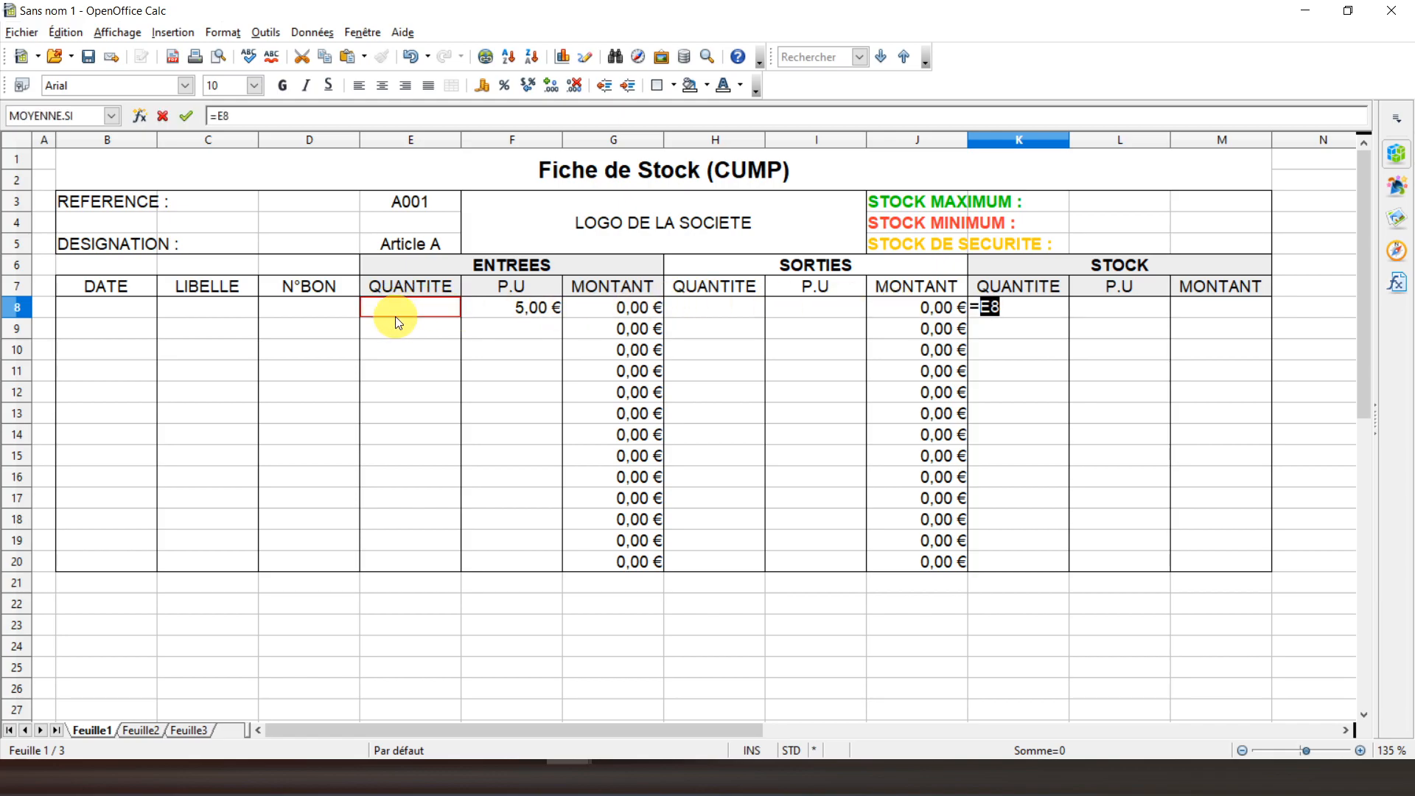
text(-)
click(702, 308)
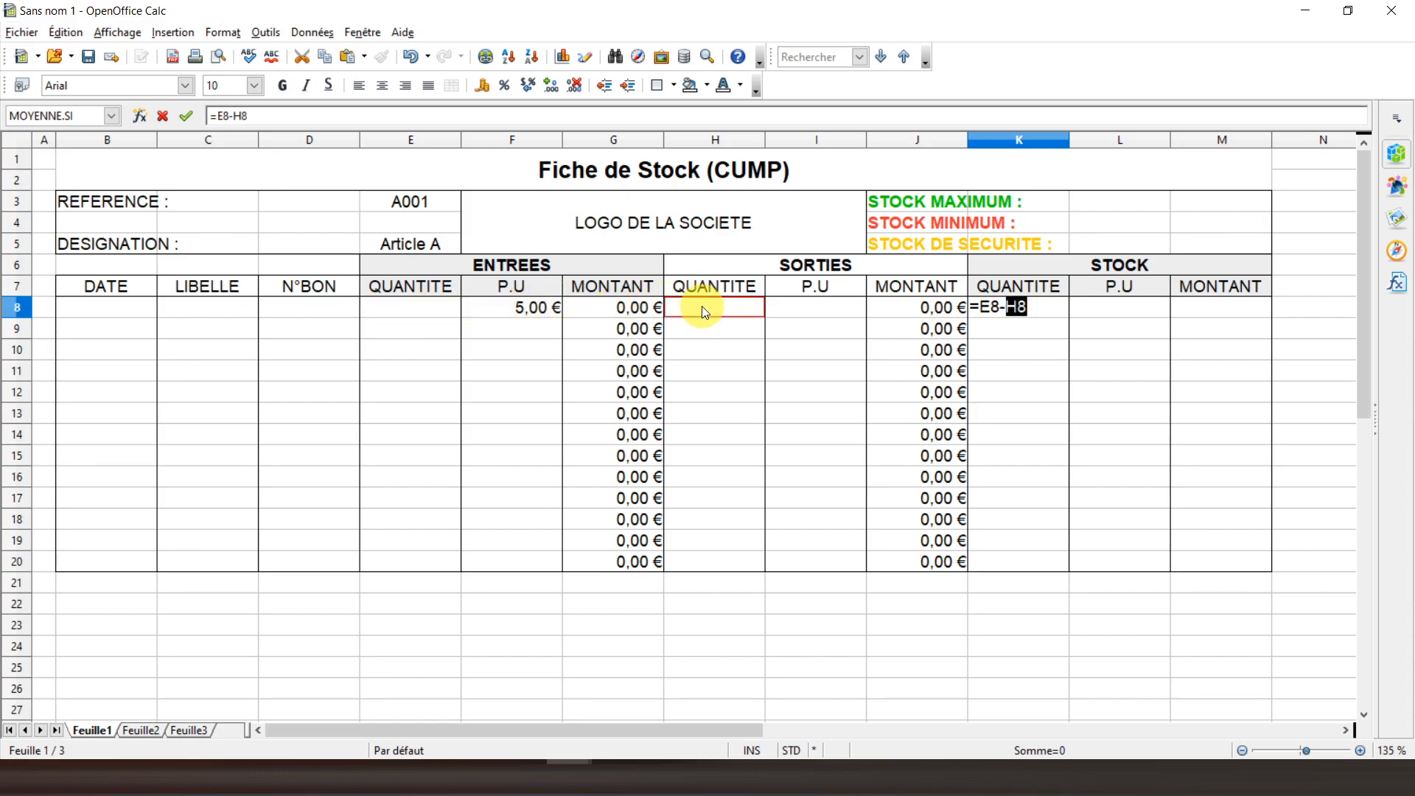
key(Return)
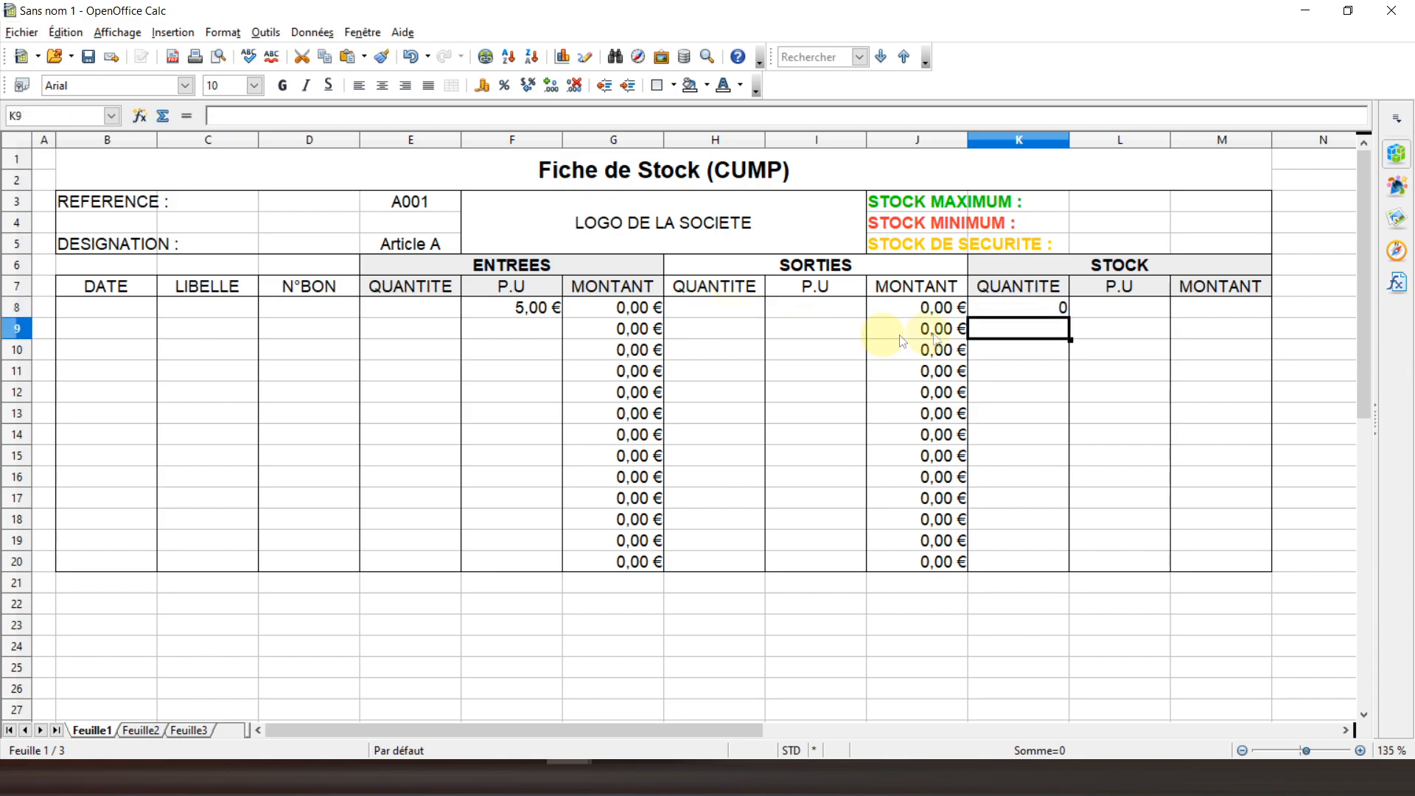
click(997, 308)
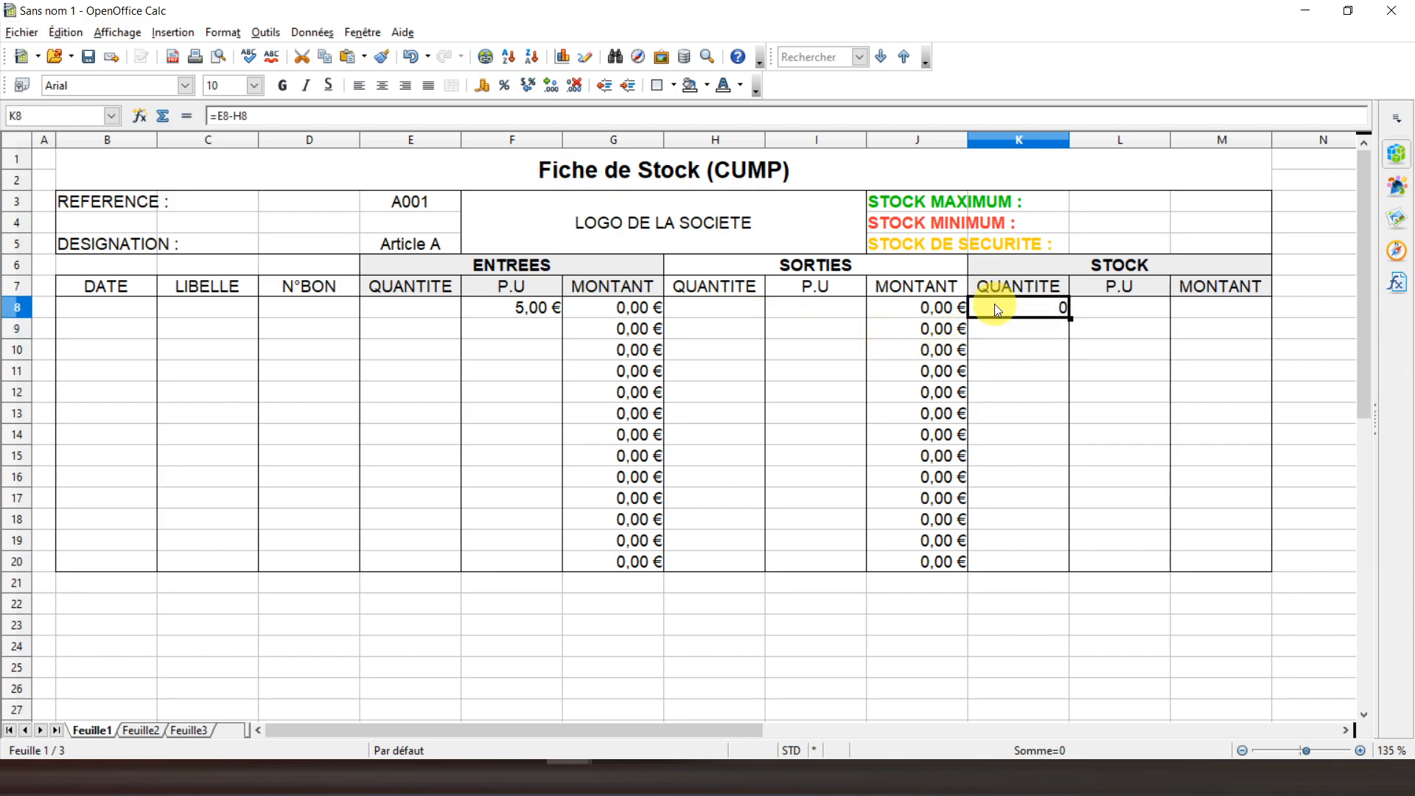
Enter the formula =SI(ET(E9="";H9="");"";K8+E9-H9) in the "STOCK" quantity cell K9
click(996, 324)
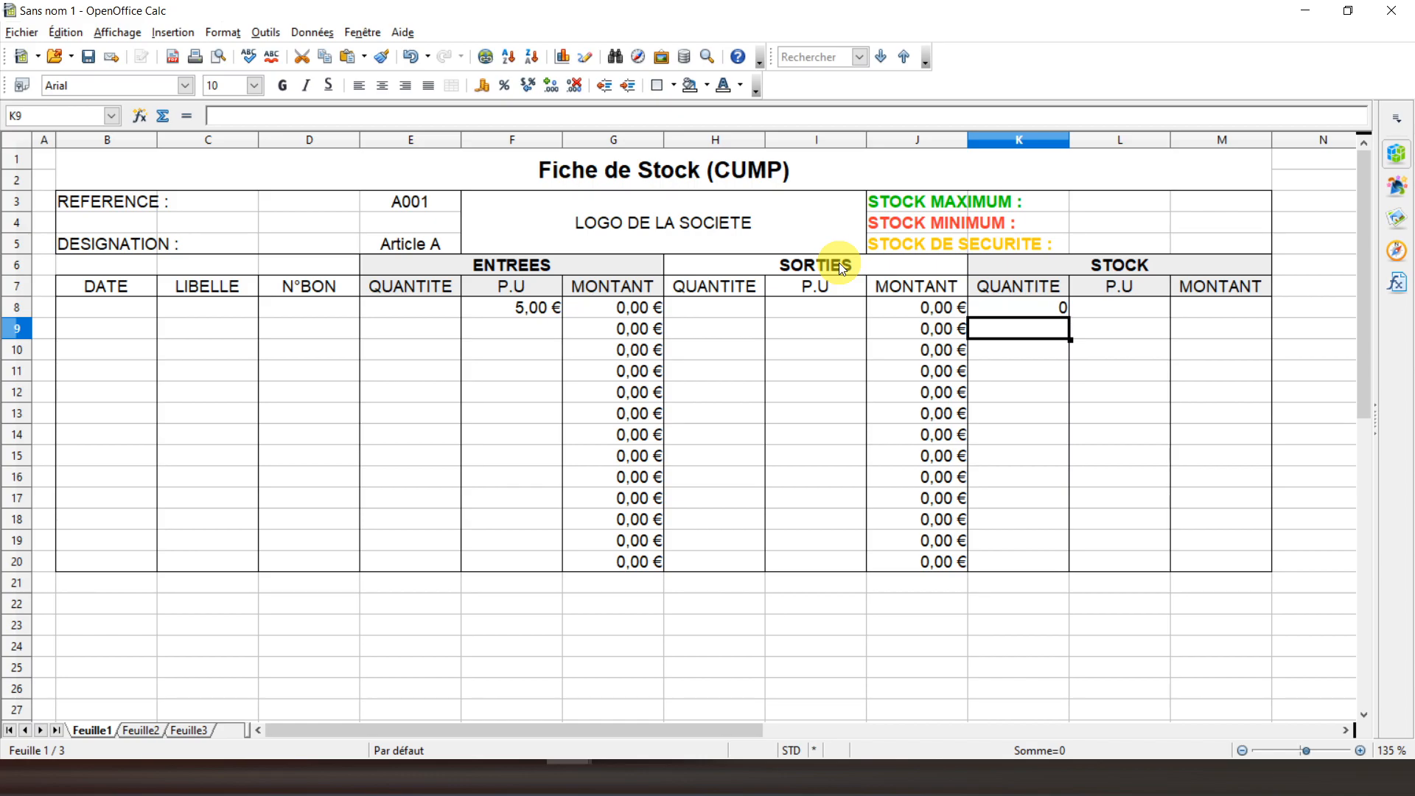
text(=si()
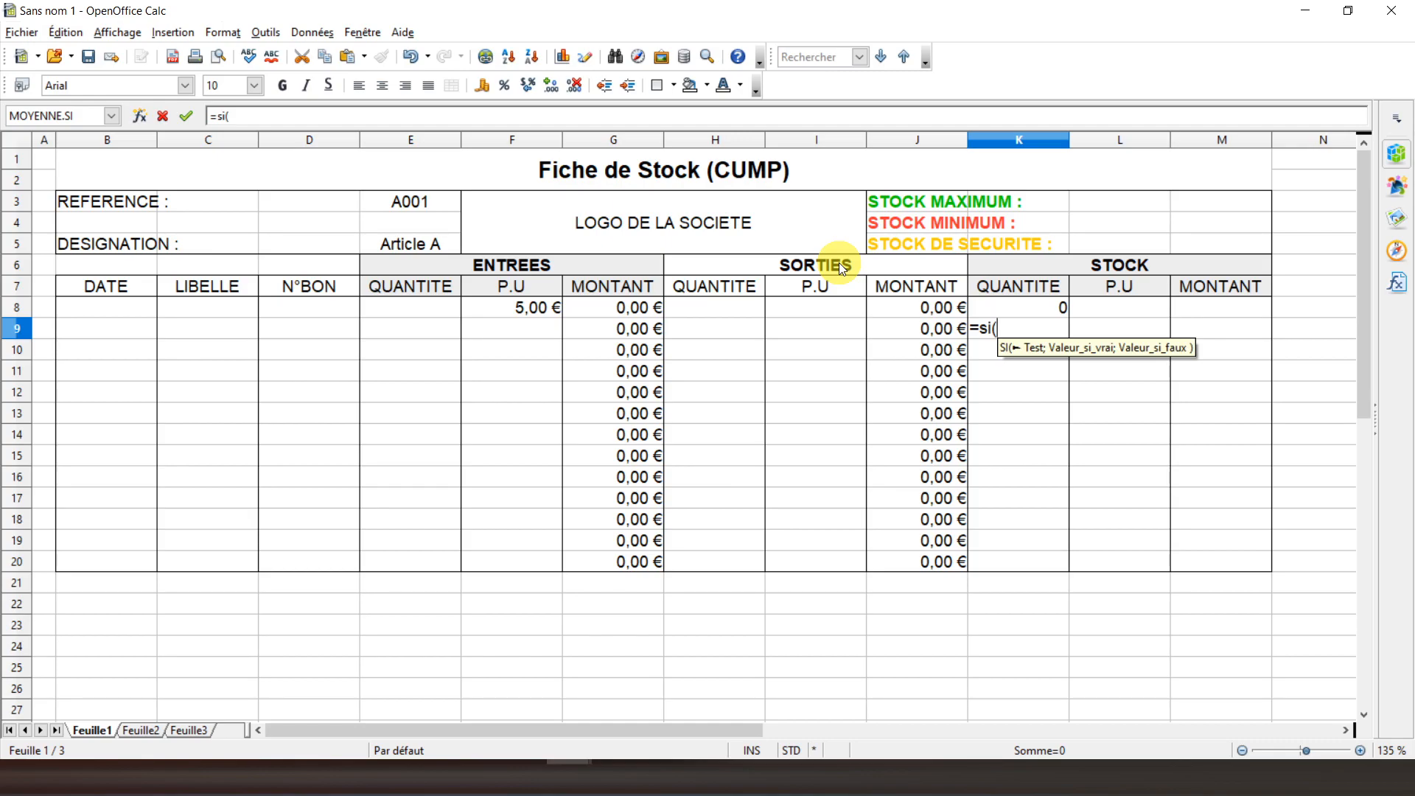
text(et)
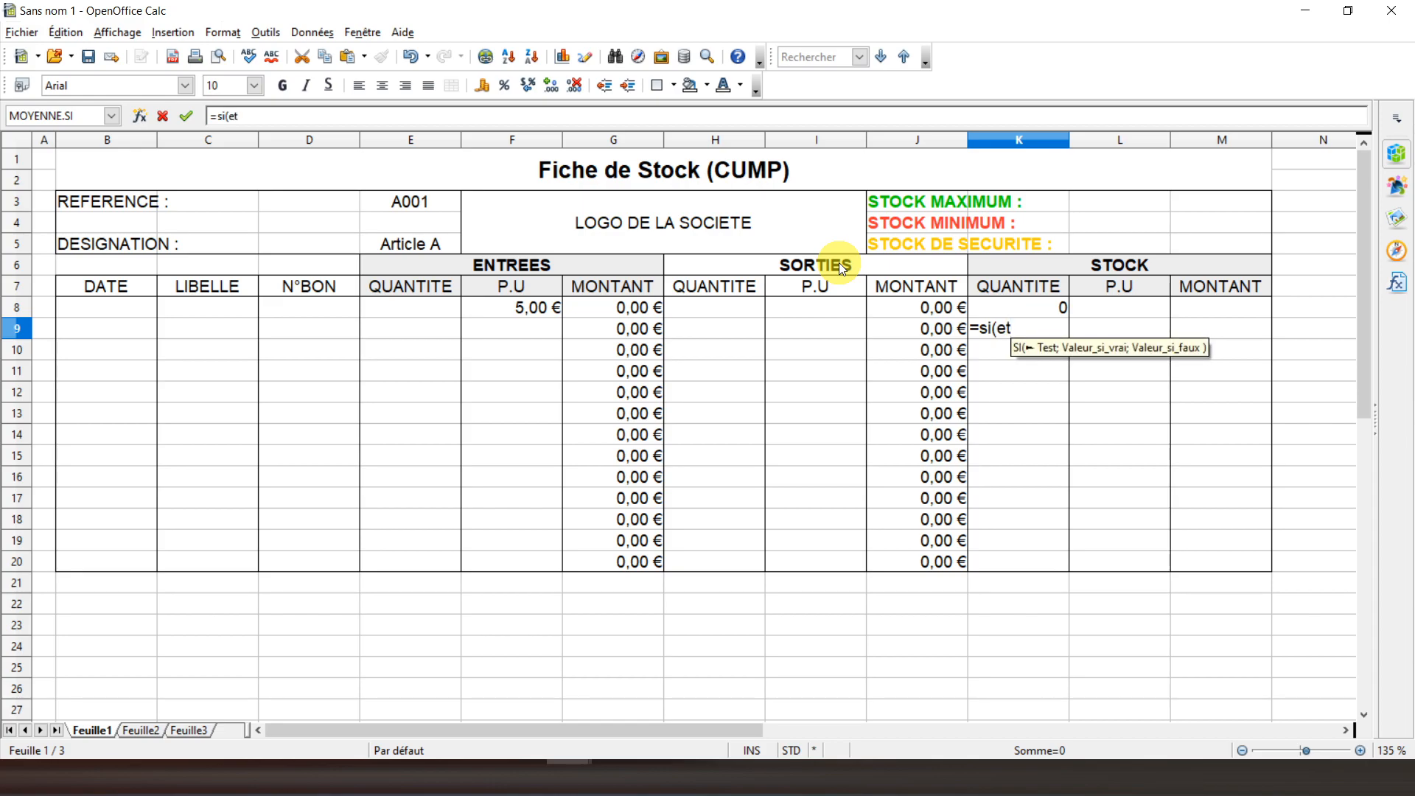
text(()
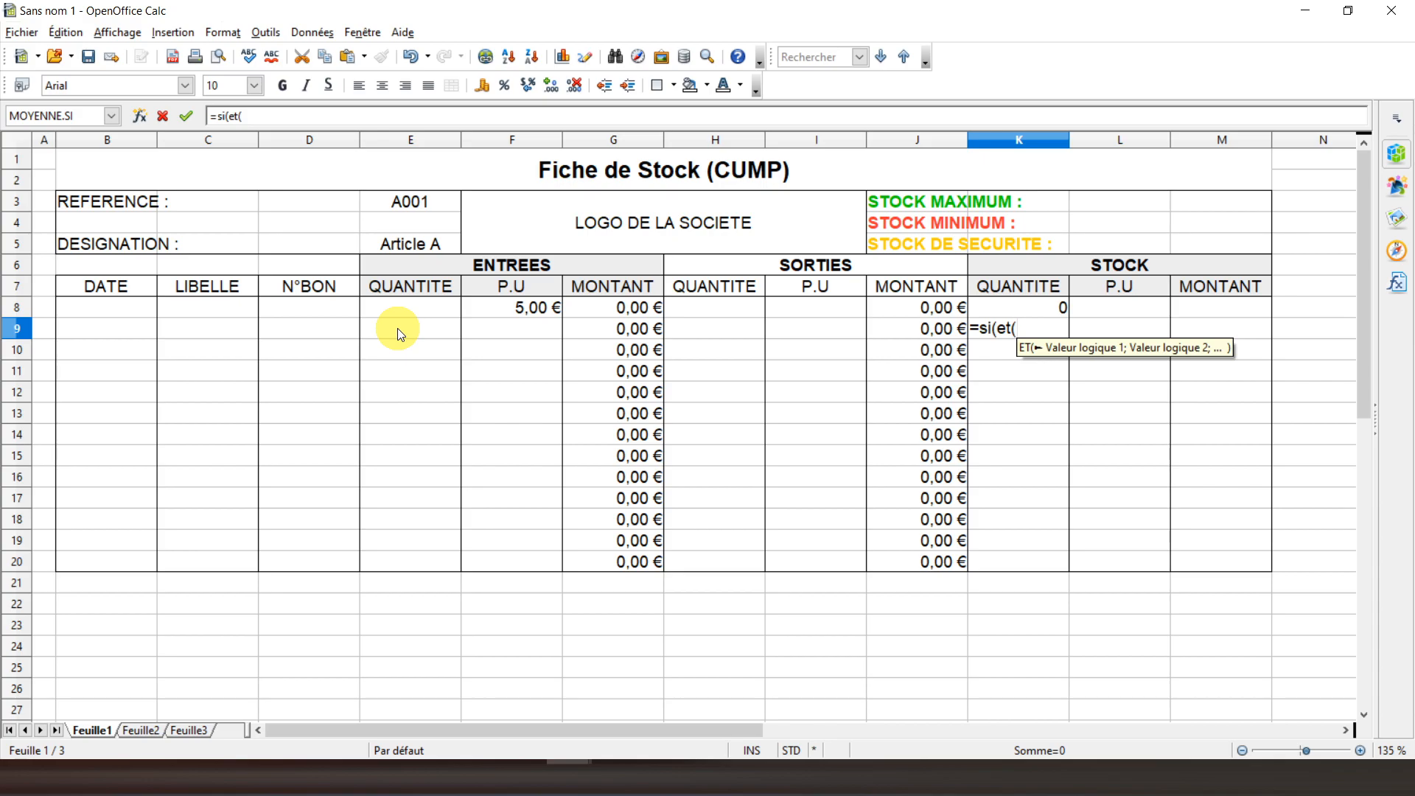
text(E9=)
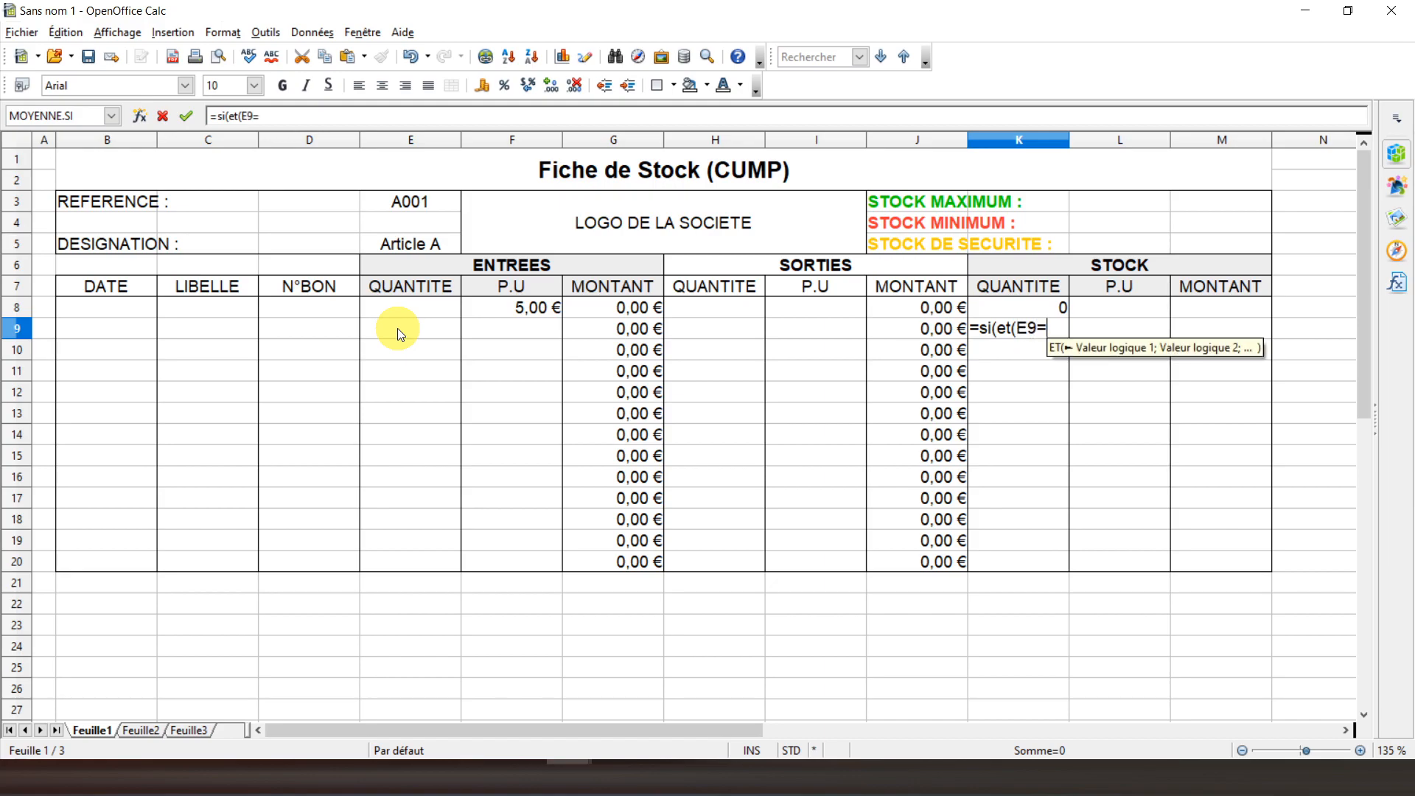
text("")
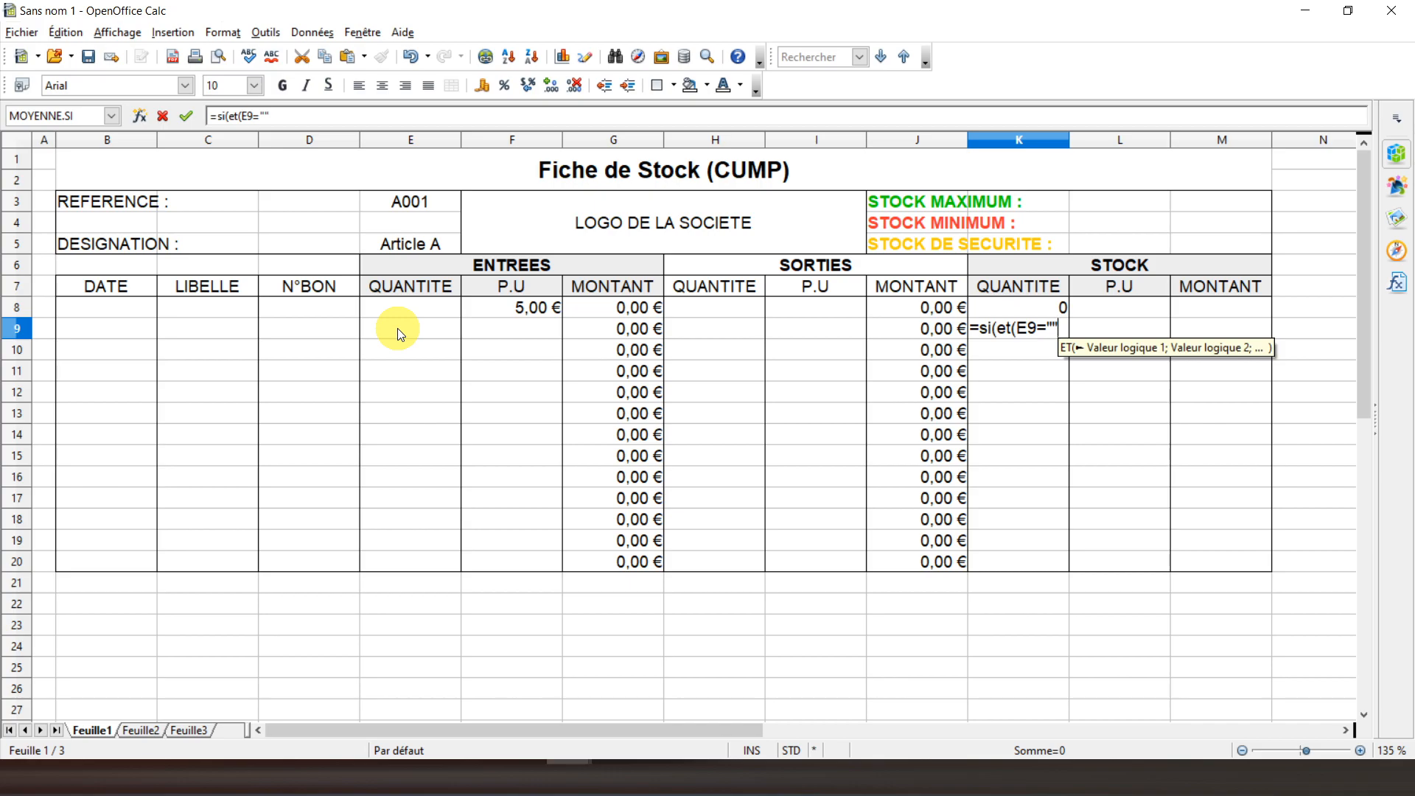
text(;)
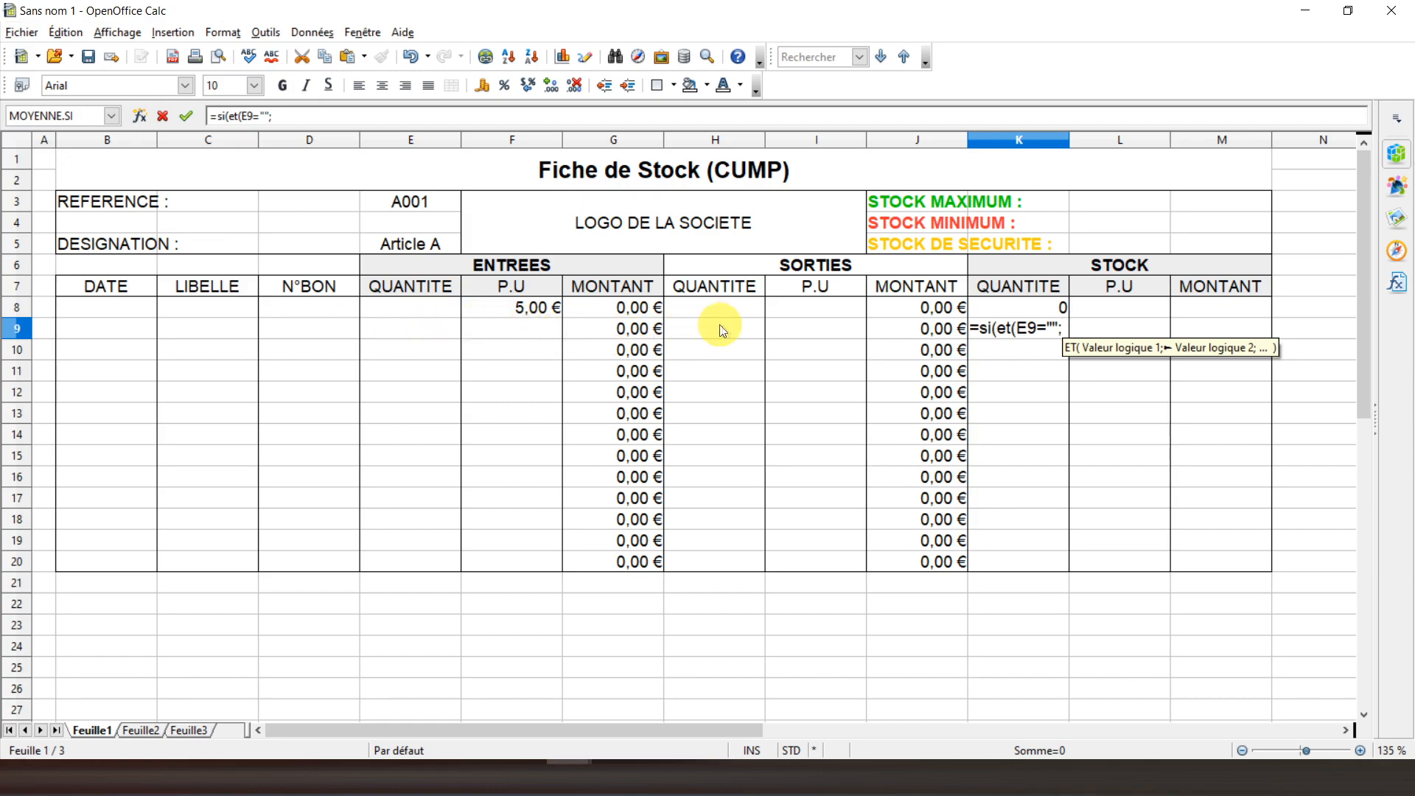
text(H9)
text(=)
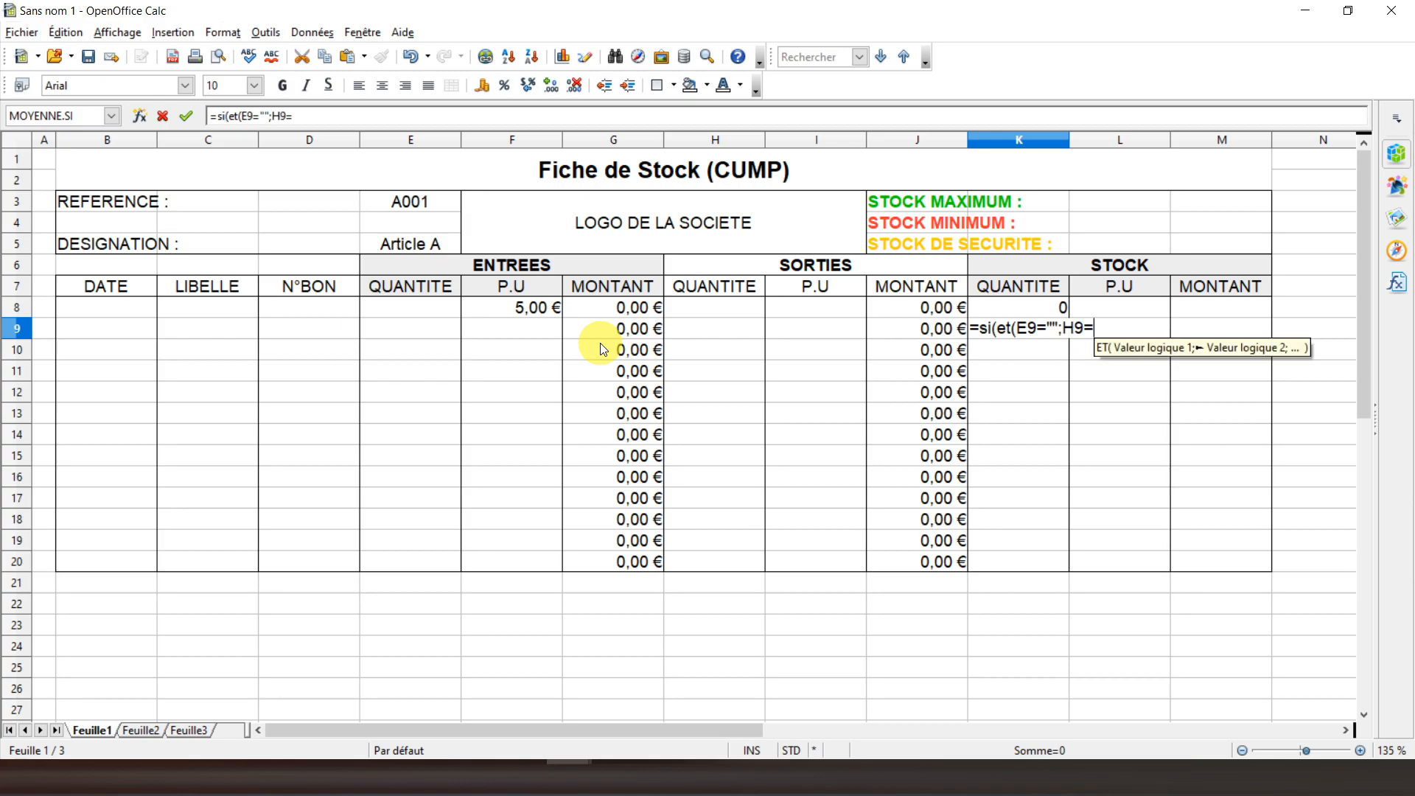
text("")
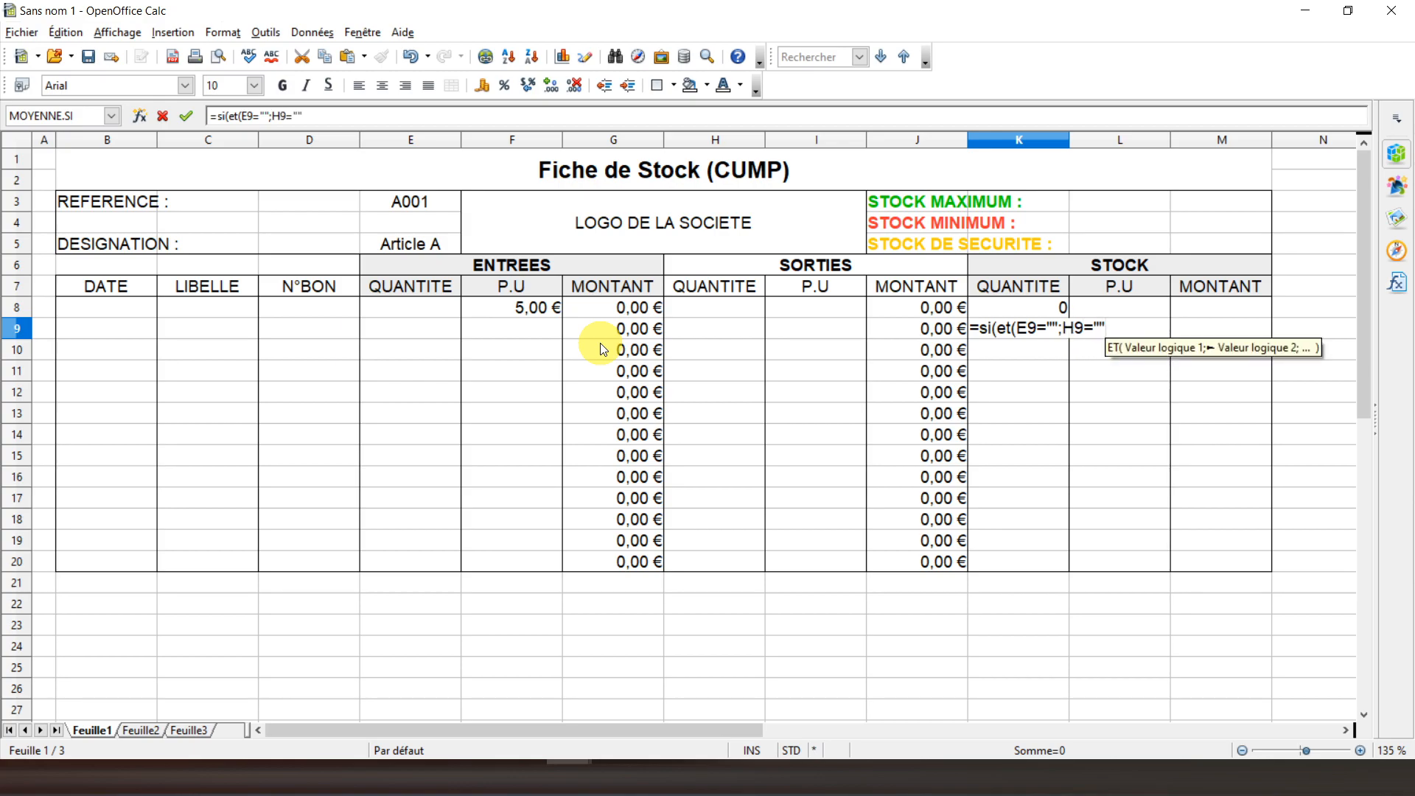
text())
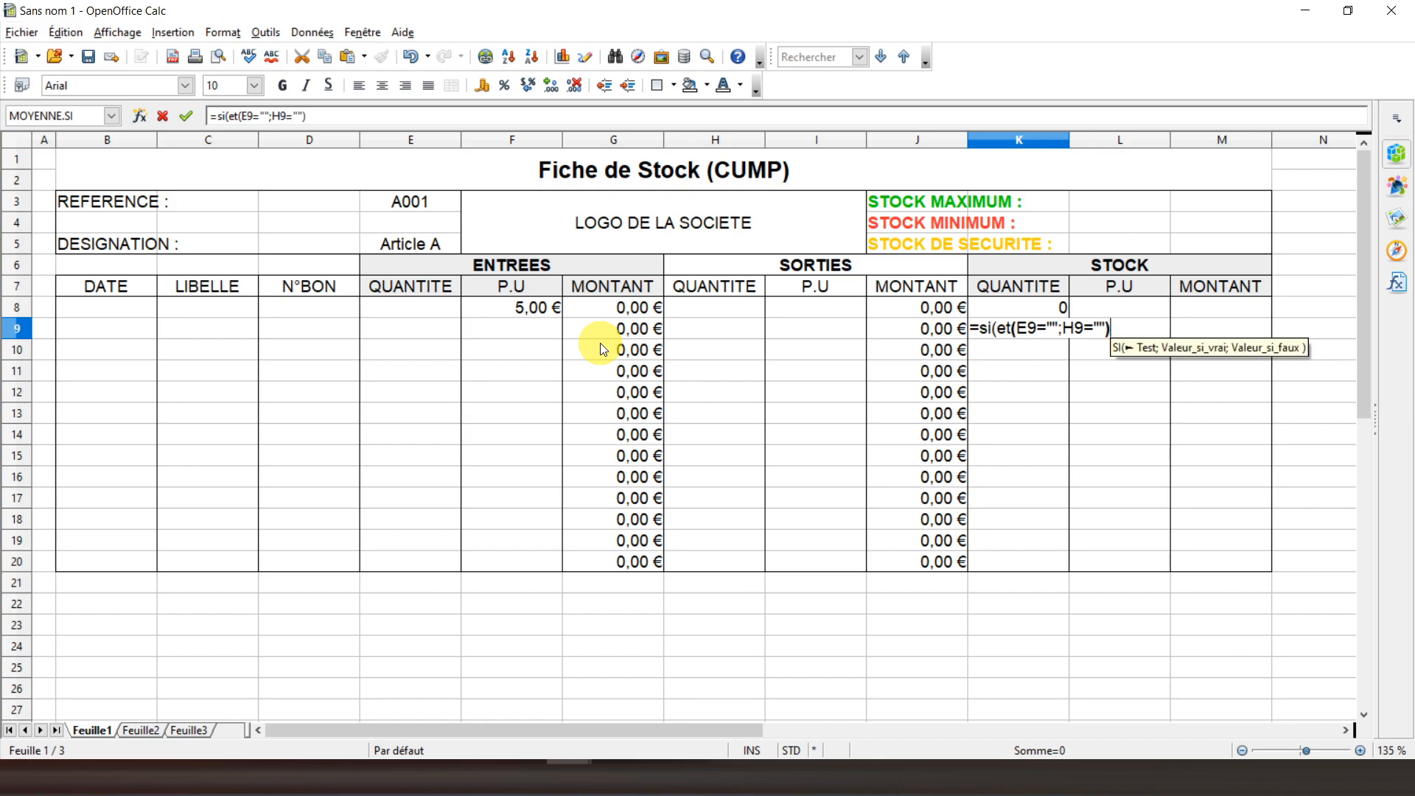
text(;é)
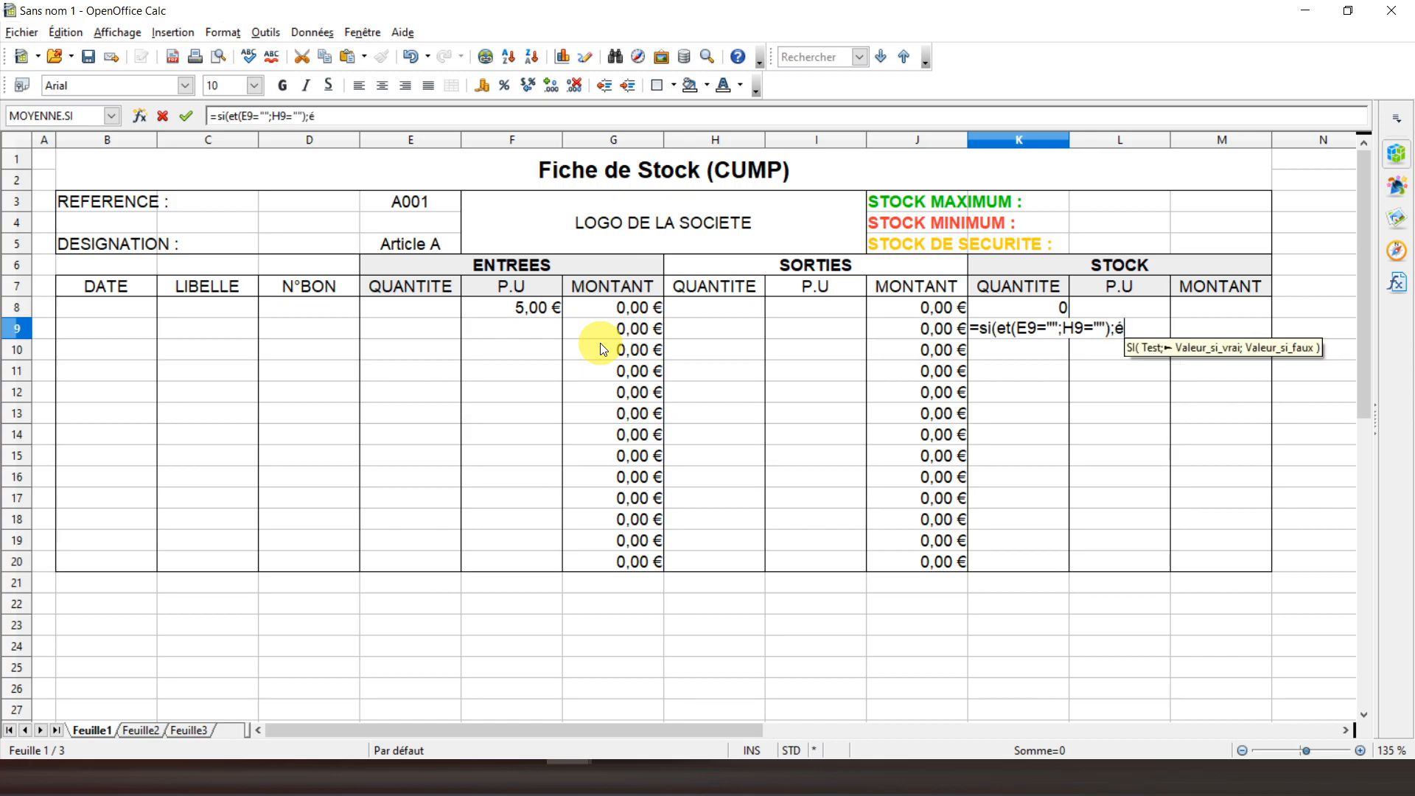
key(BackSpace)
text("")
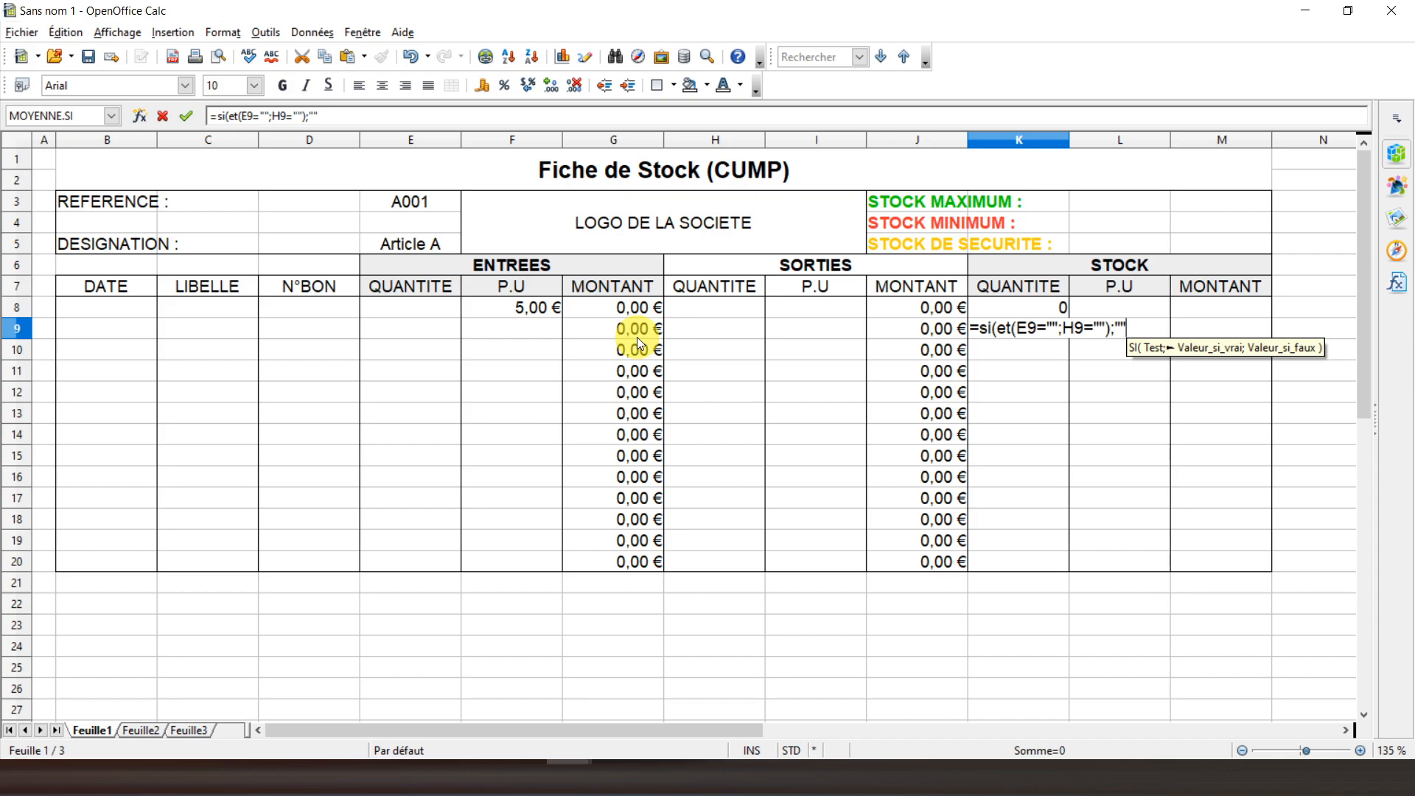
text(;)
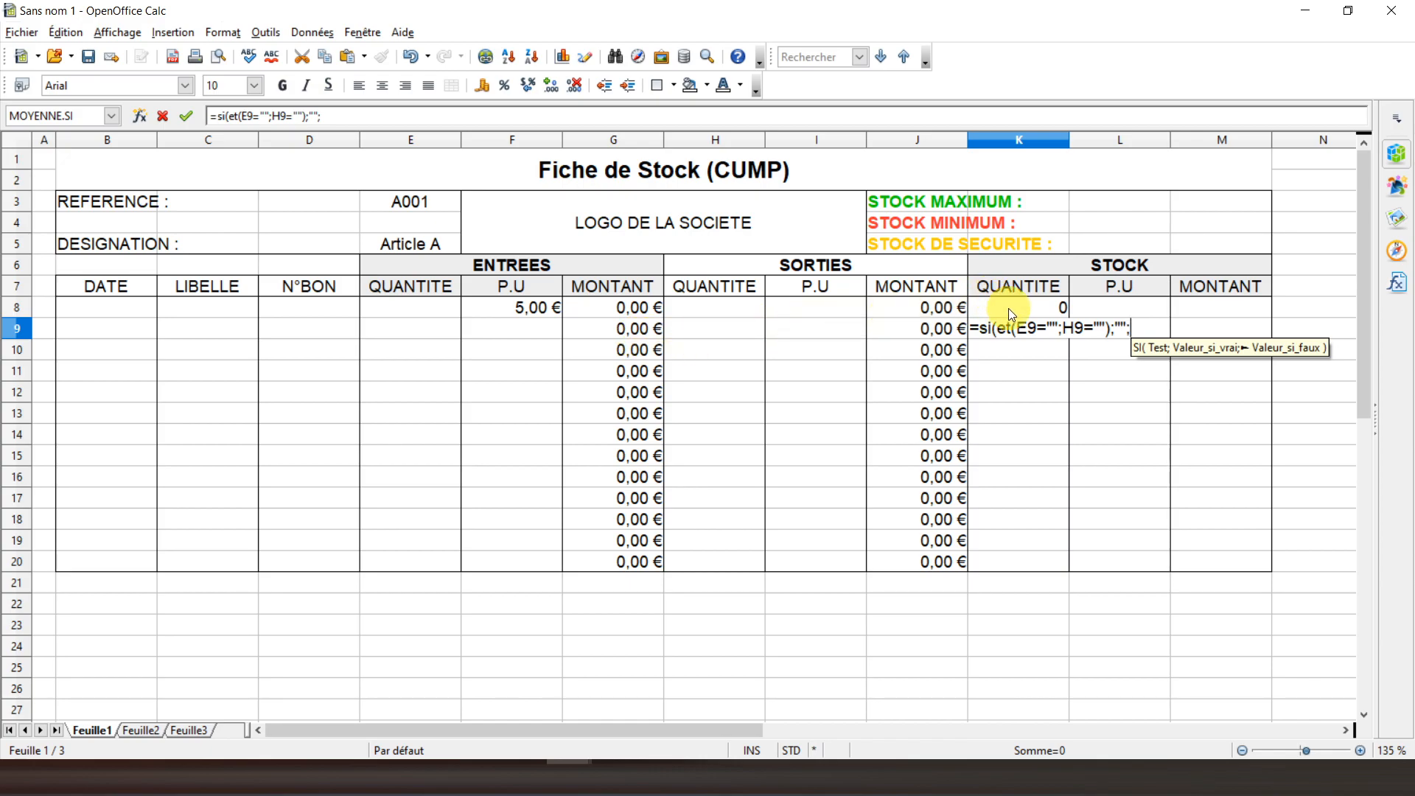
text(K8)
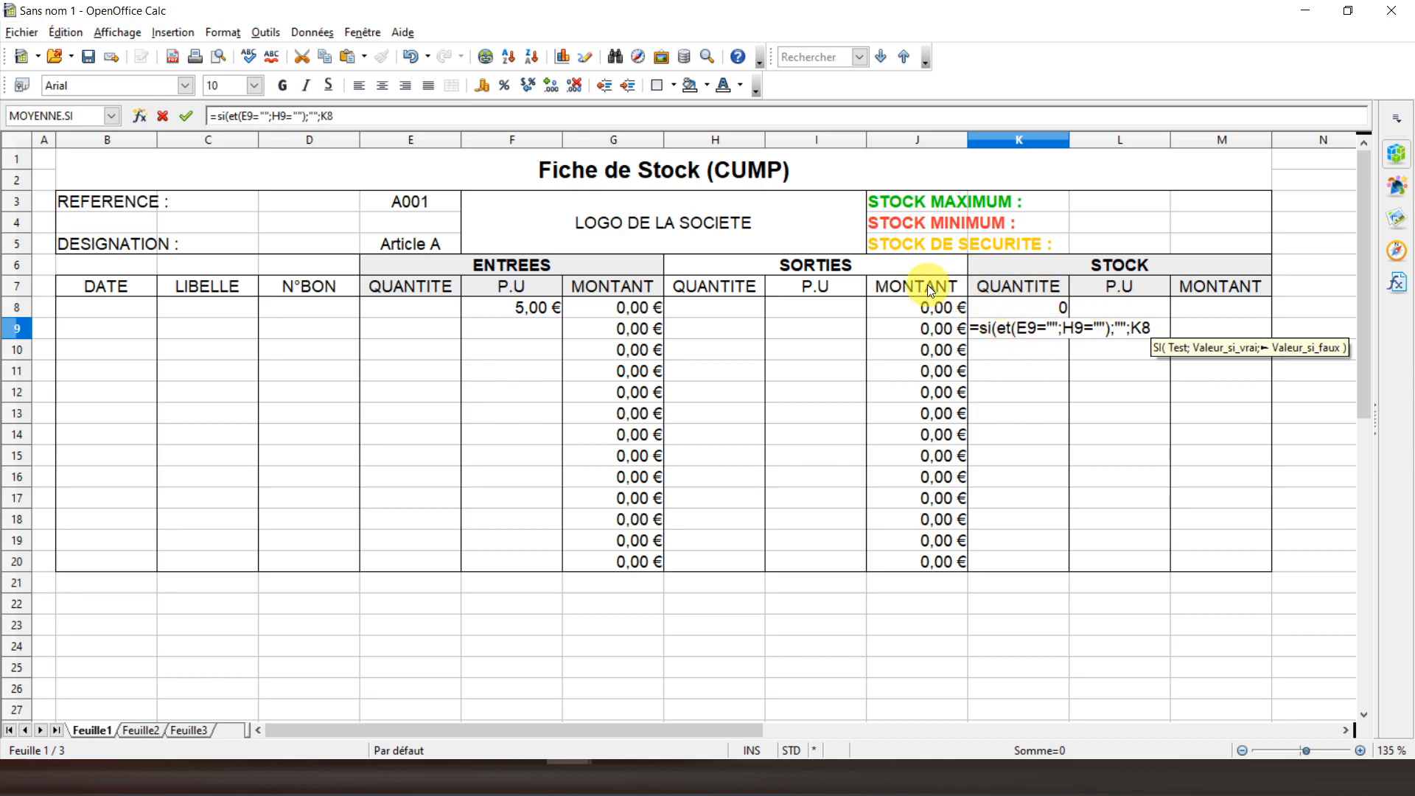
text(+)
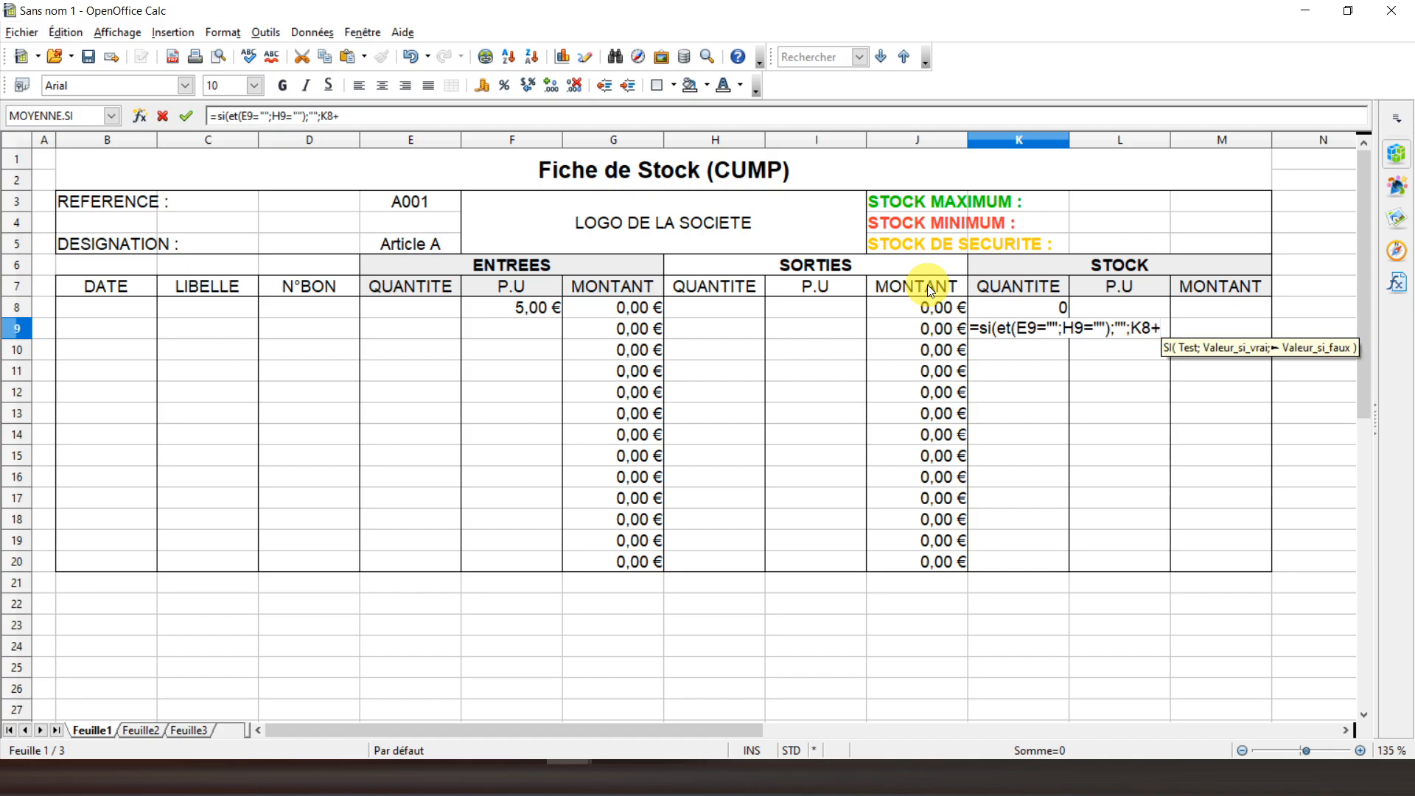
click(412, 329)
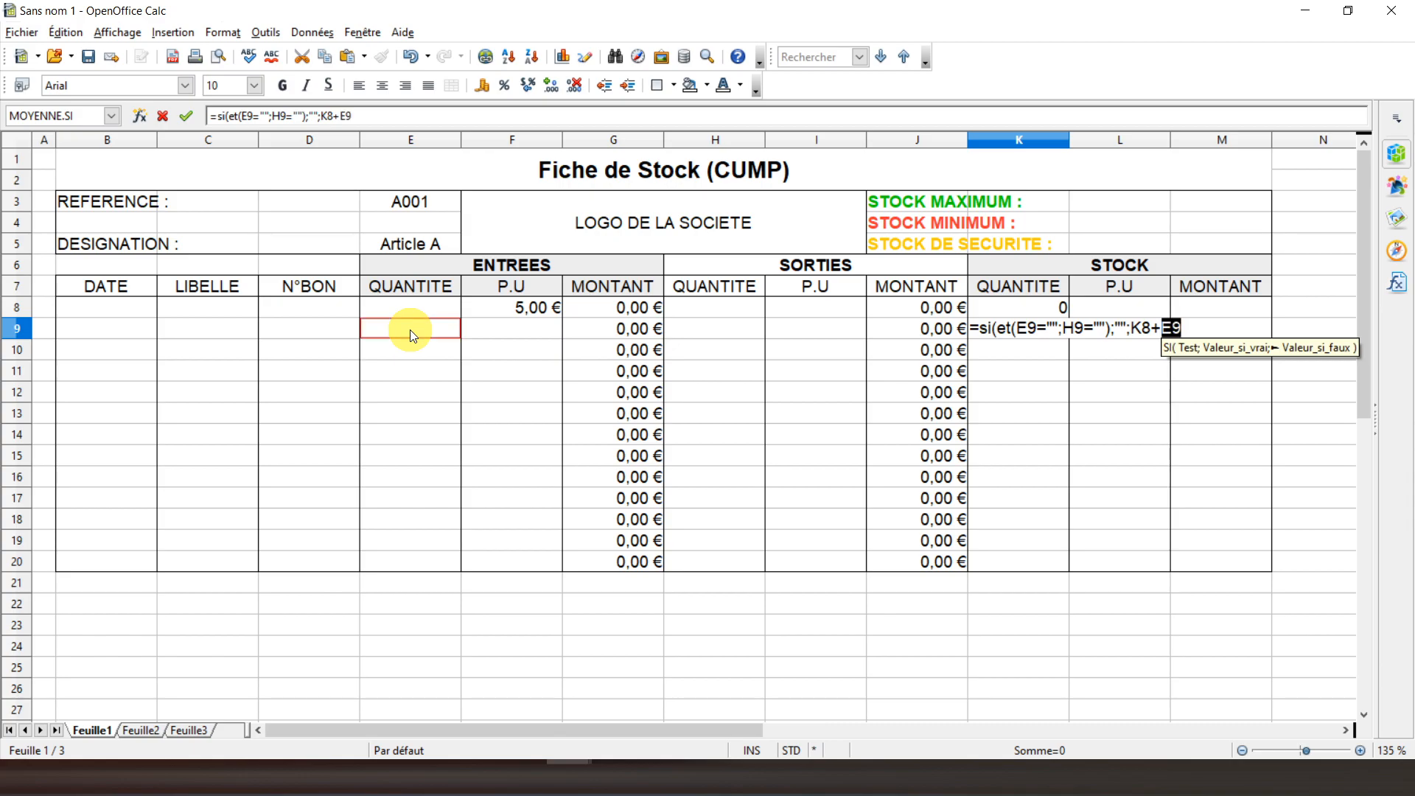
text(-)
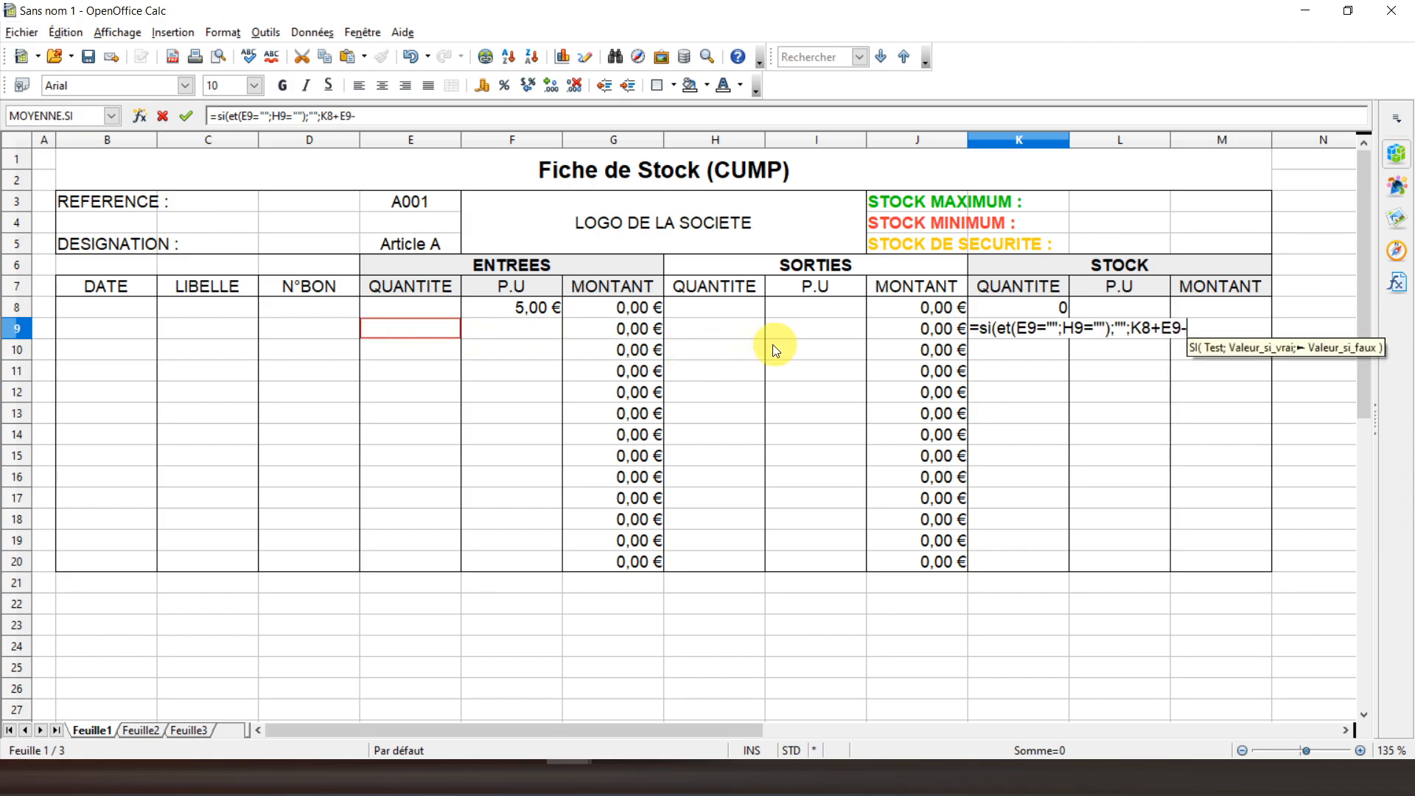
click(715, 330)
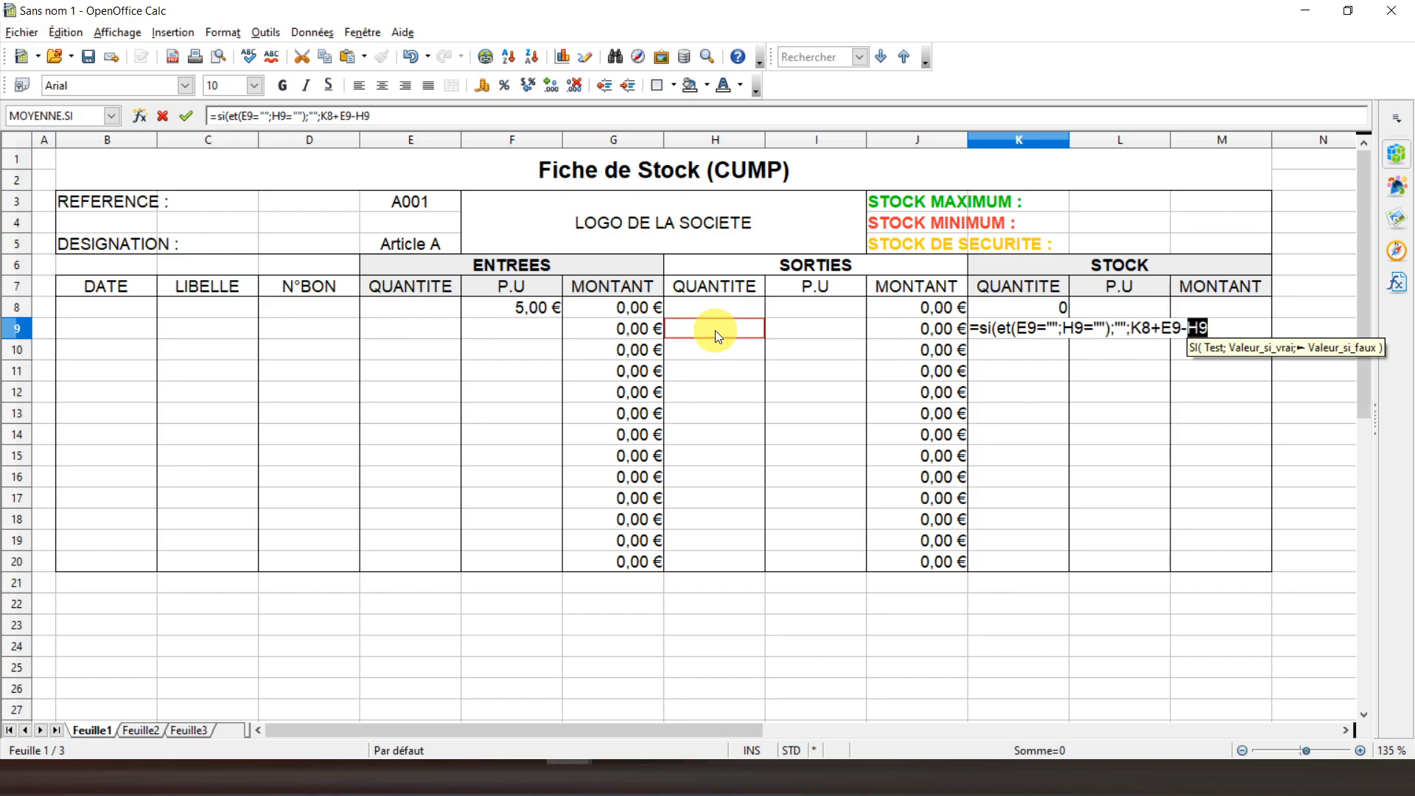
text())
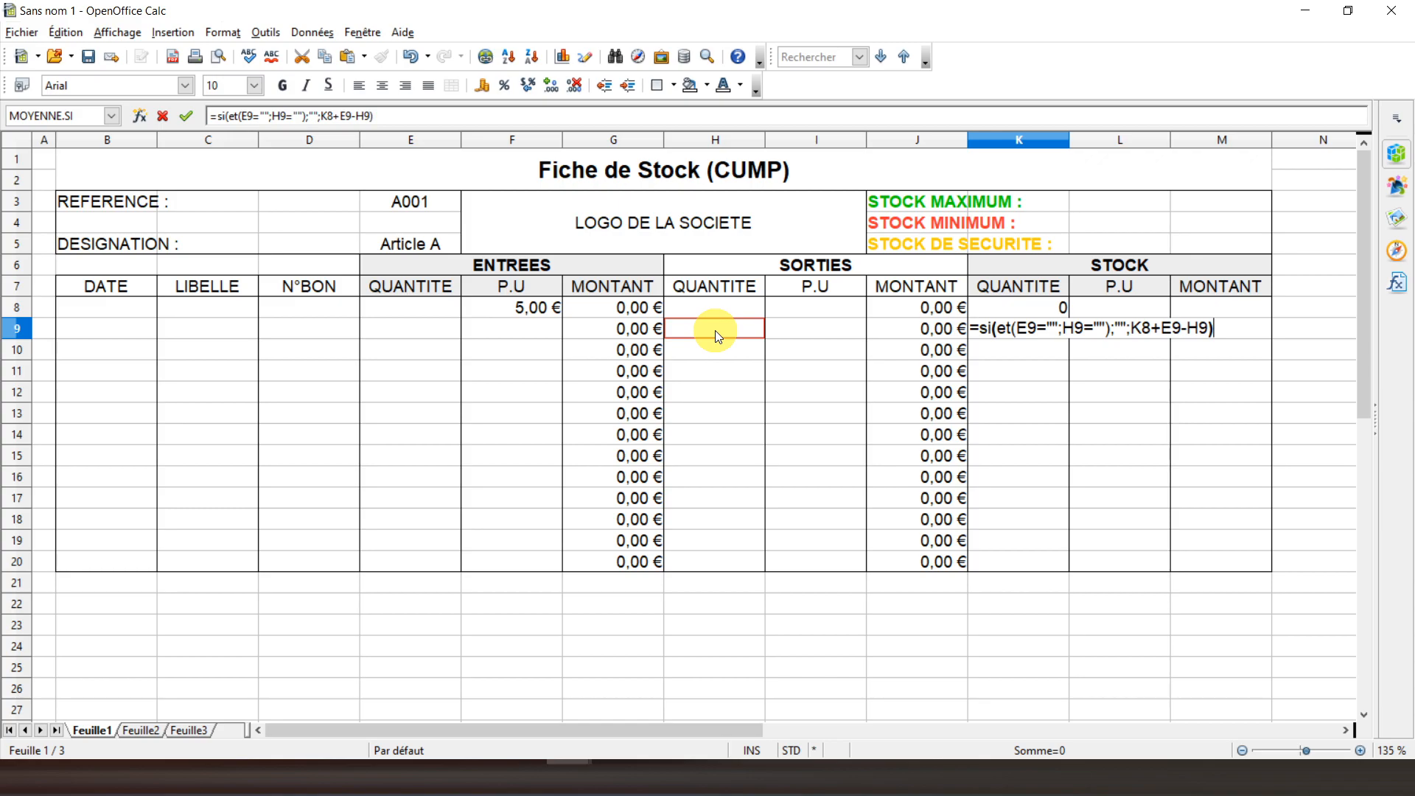
key(Return)
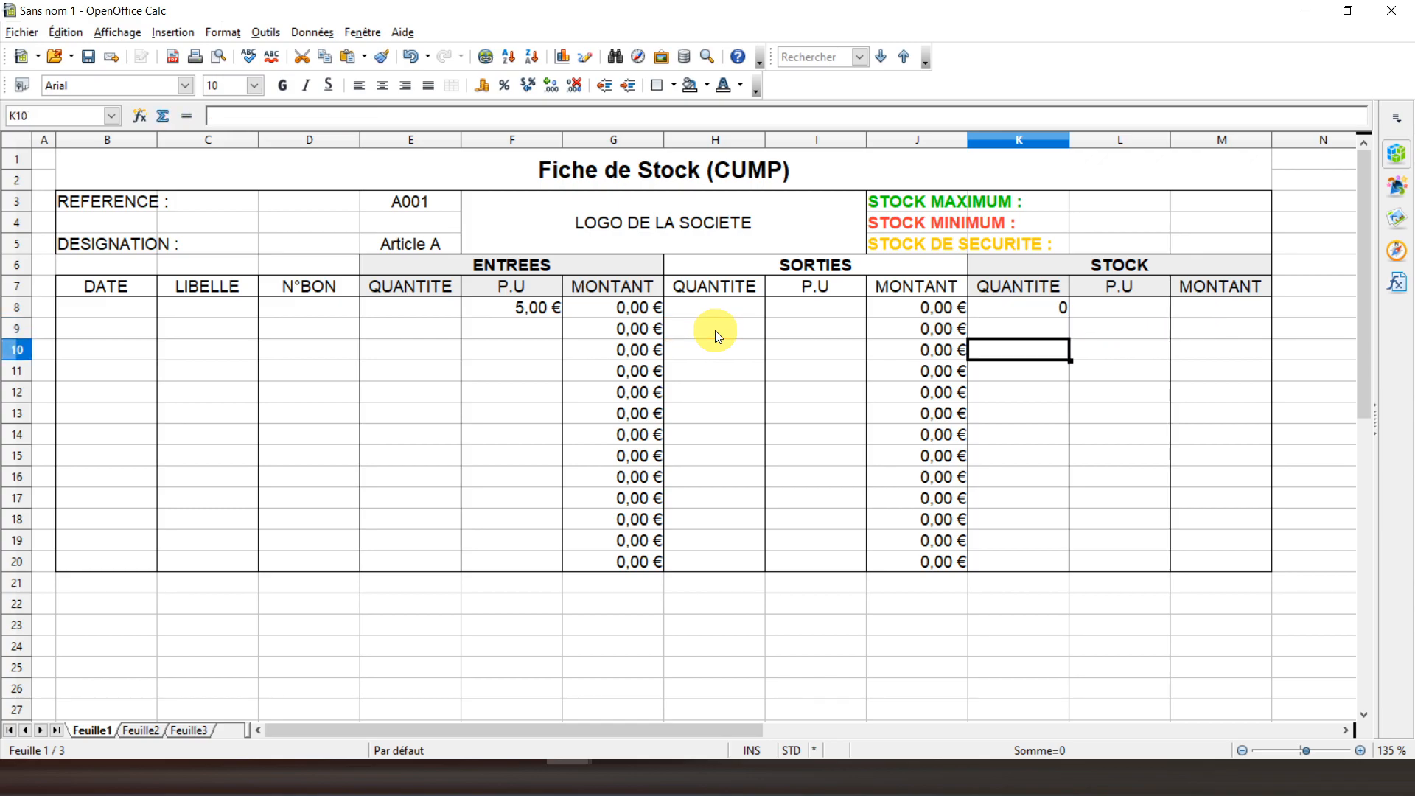
click(1024, 326)
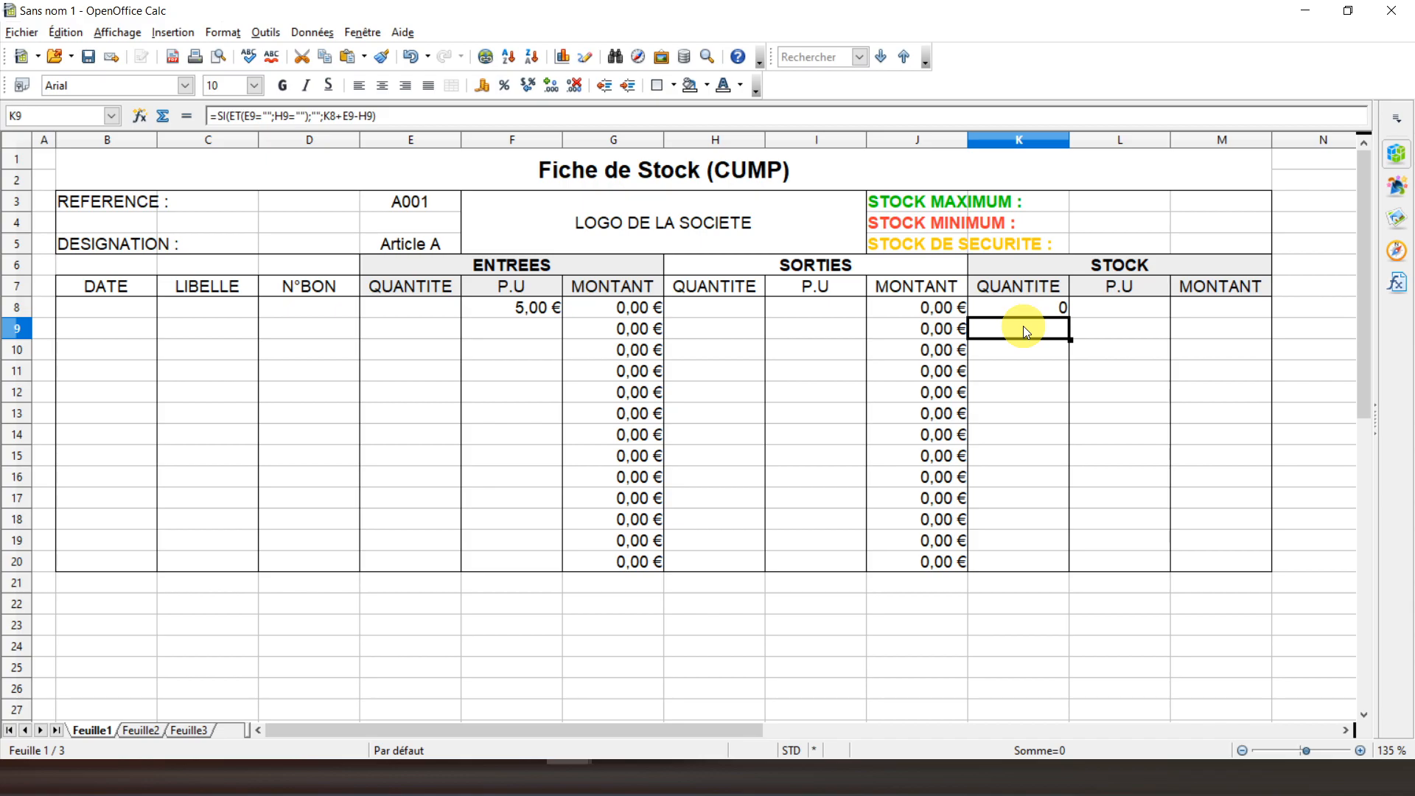
Test the K9 formula by entering 9 as the entry quantity in E9 and 5 as the exit quantity in H9
click(425, 333)
click(733, 338)
click(436, 339)
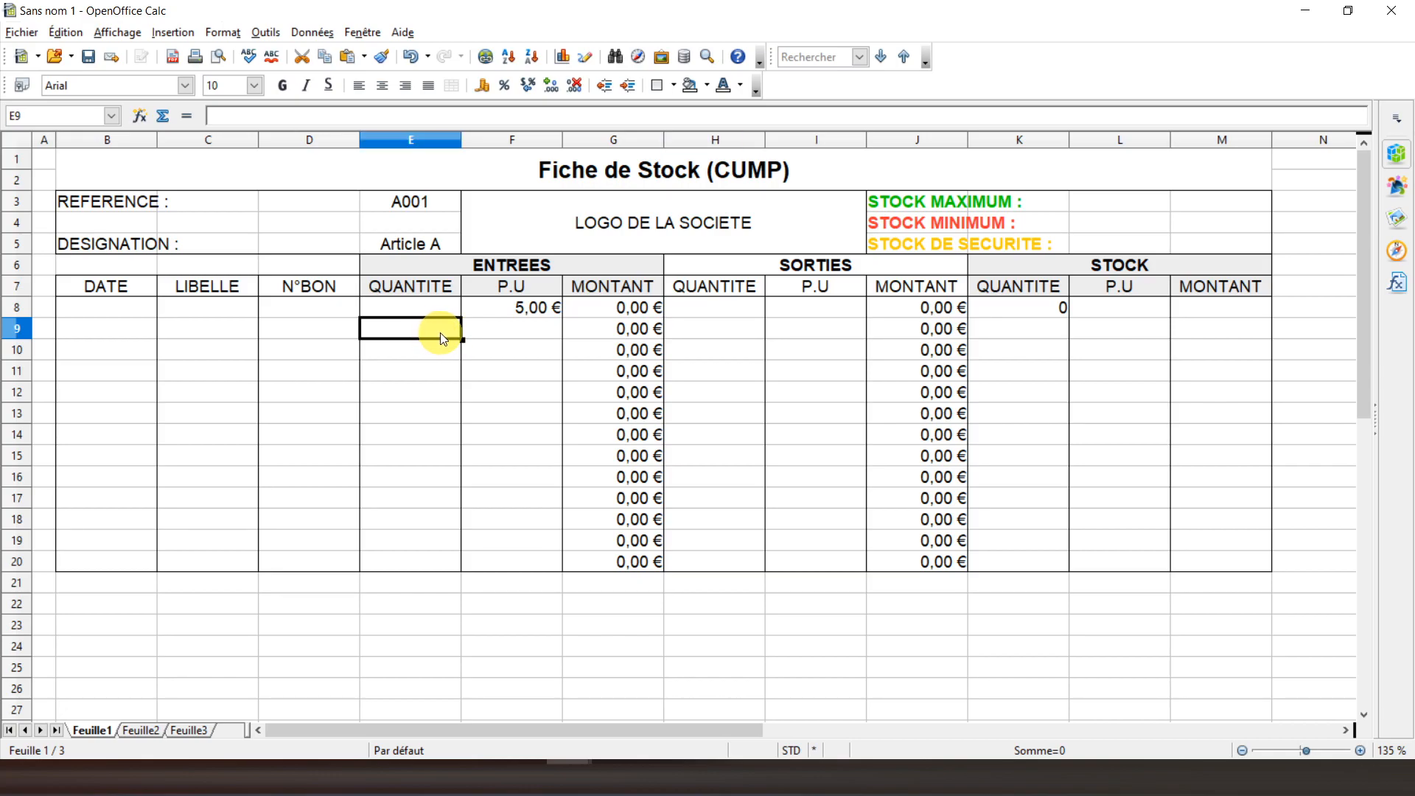
text(9)
key(Return)
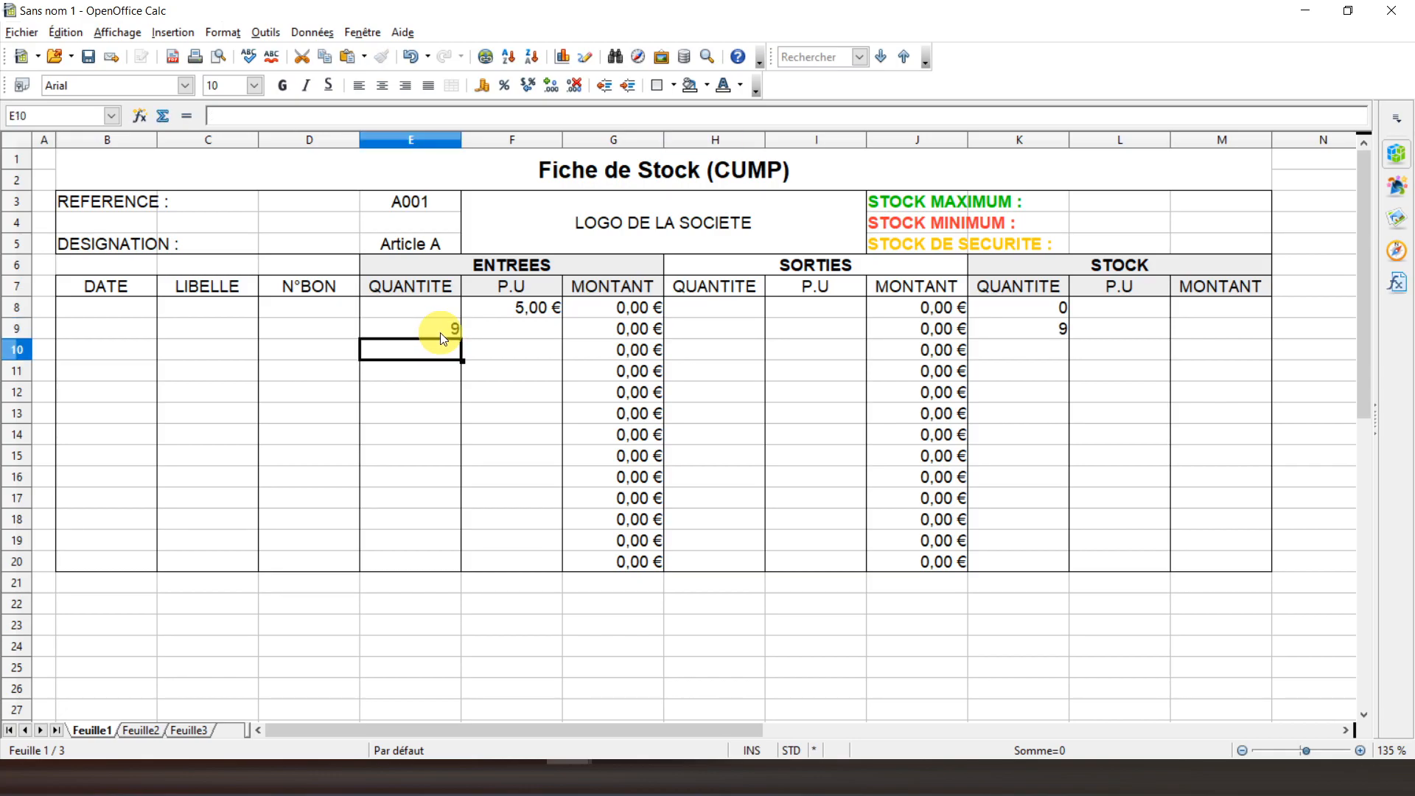
click(994, 331)
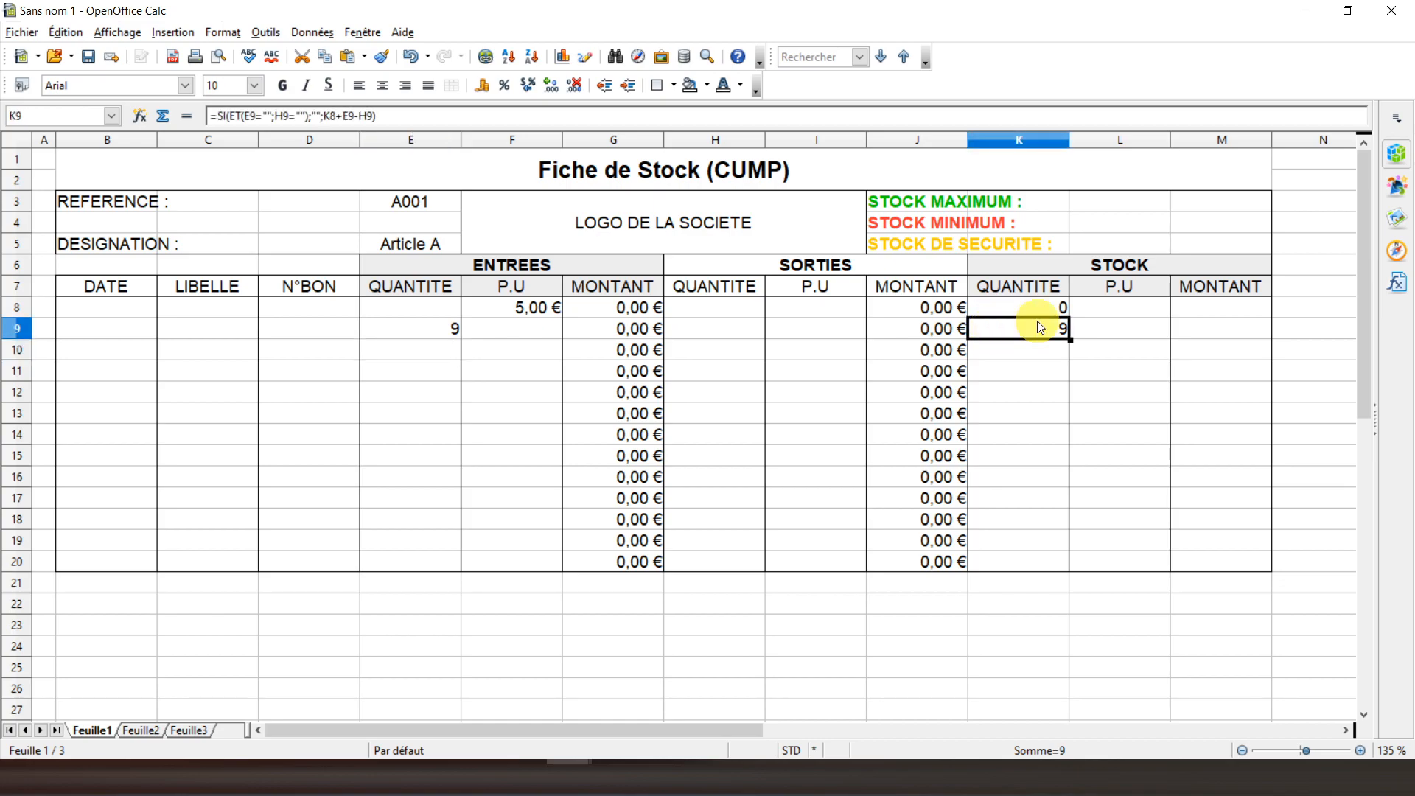
click(701, 330)
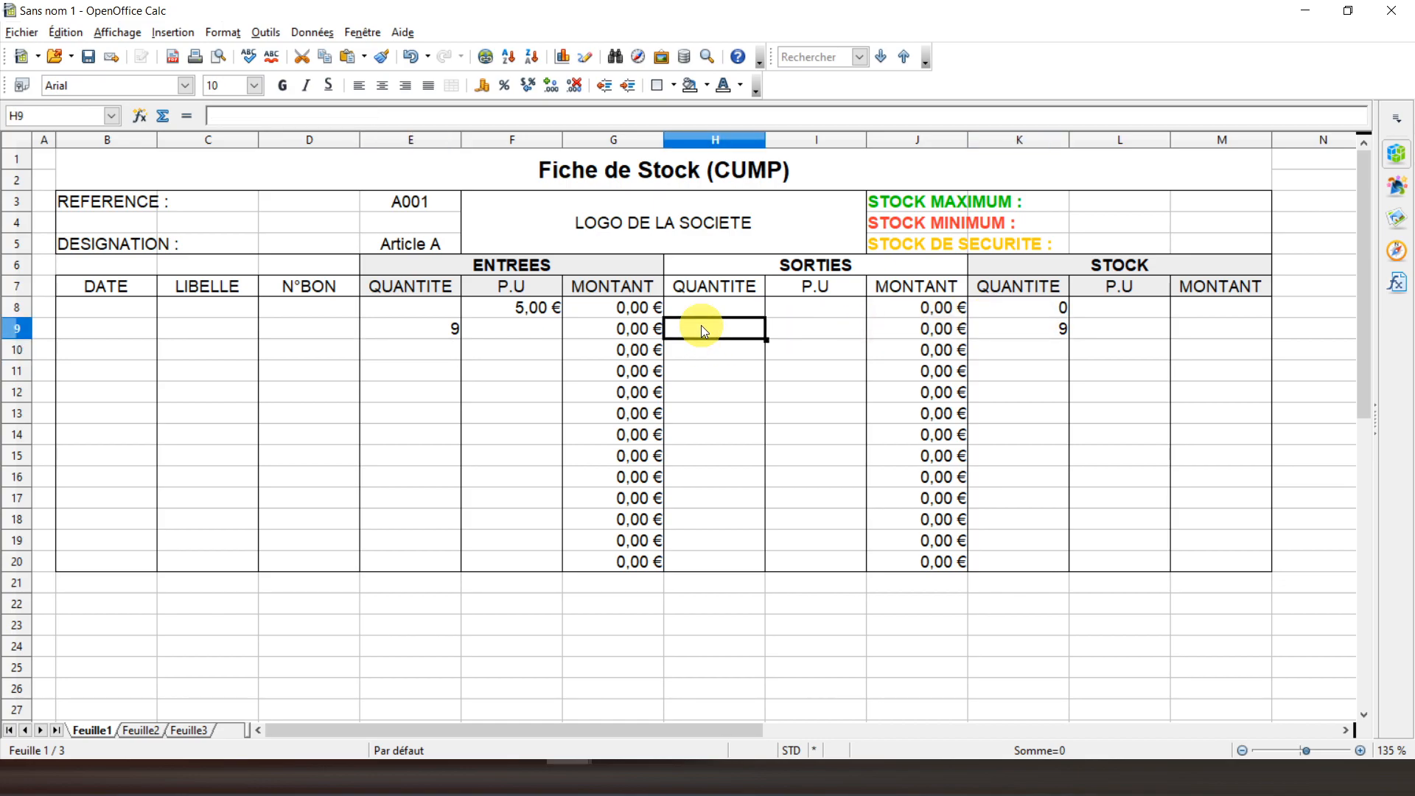
text(5)
key(Return)
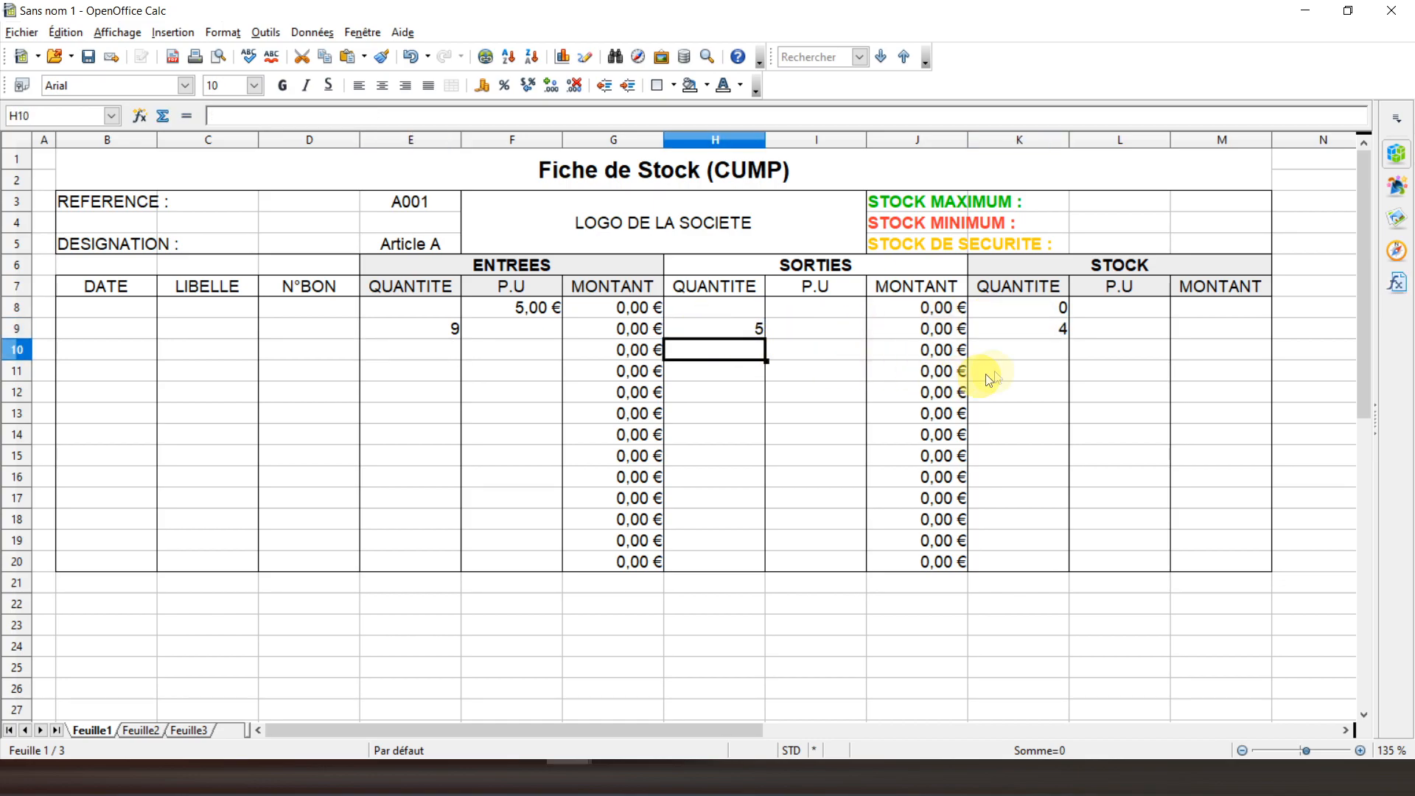
click(1011, 334)
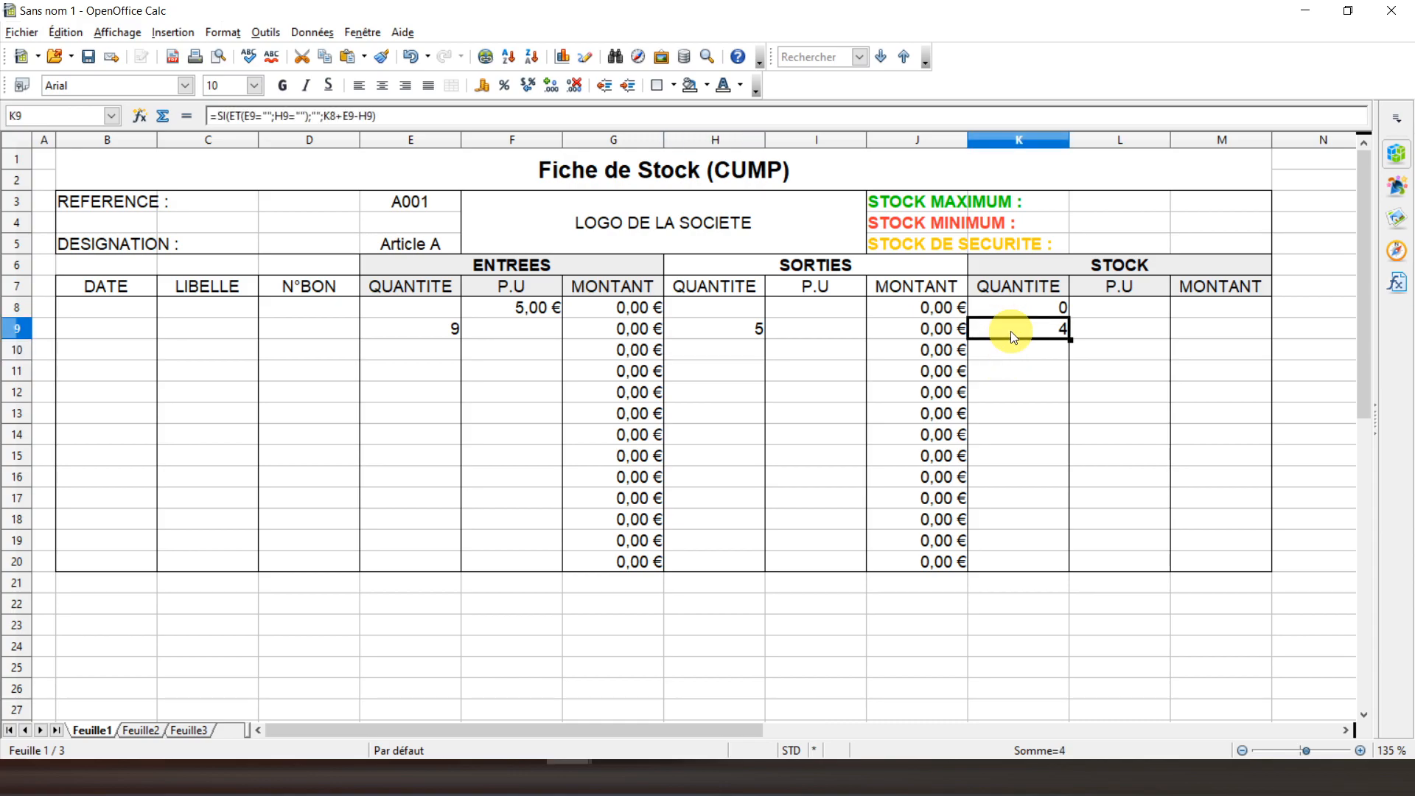
Enter an exit quantity of 2 in H8 and an entry quantity of 4 in E8 to test the running stock
click(1015, 313)
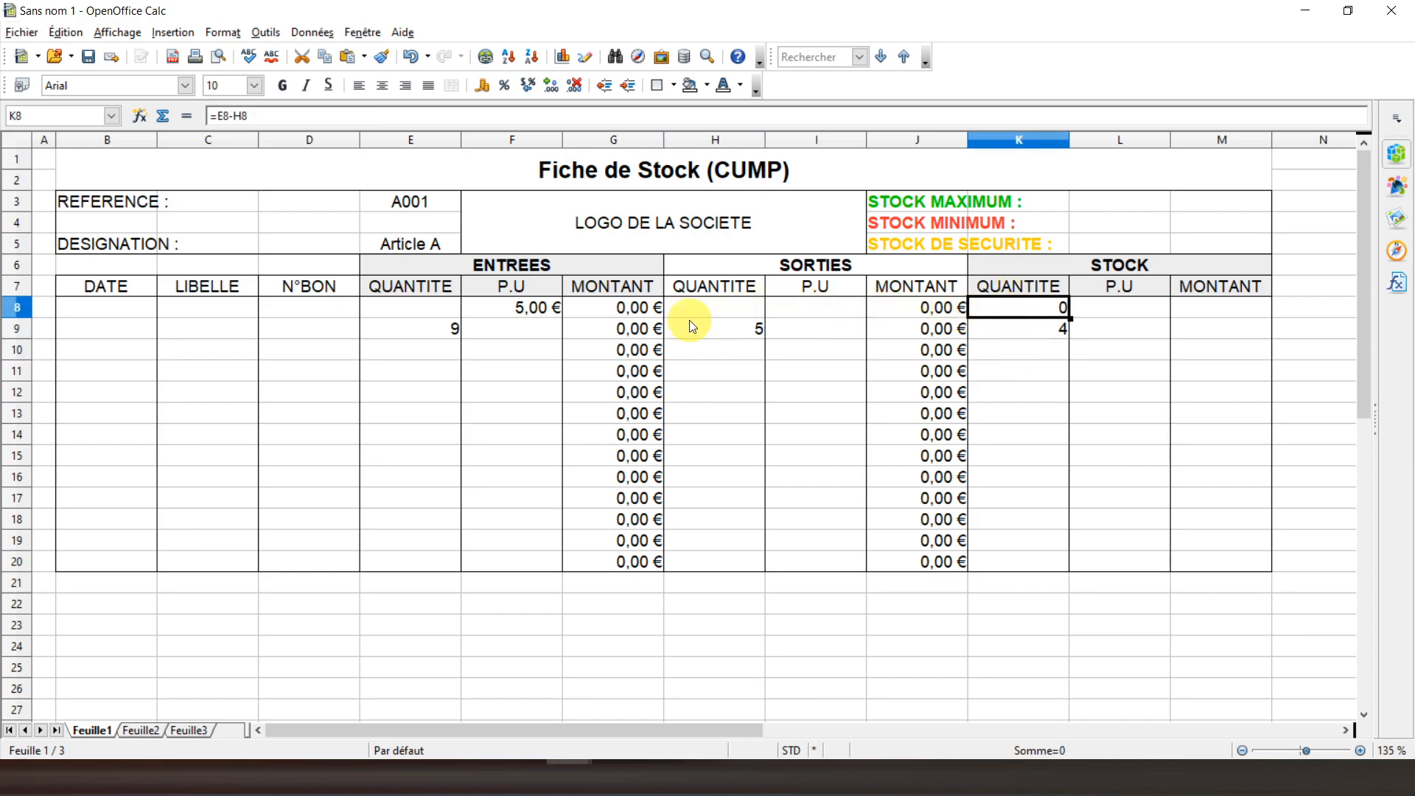
click(721, 305)
text(2)
key(Return)
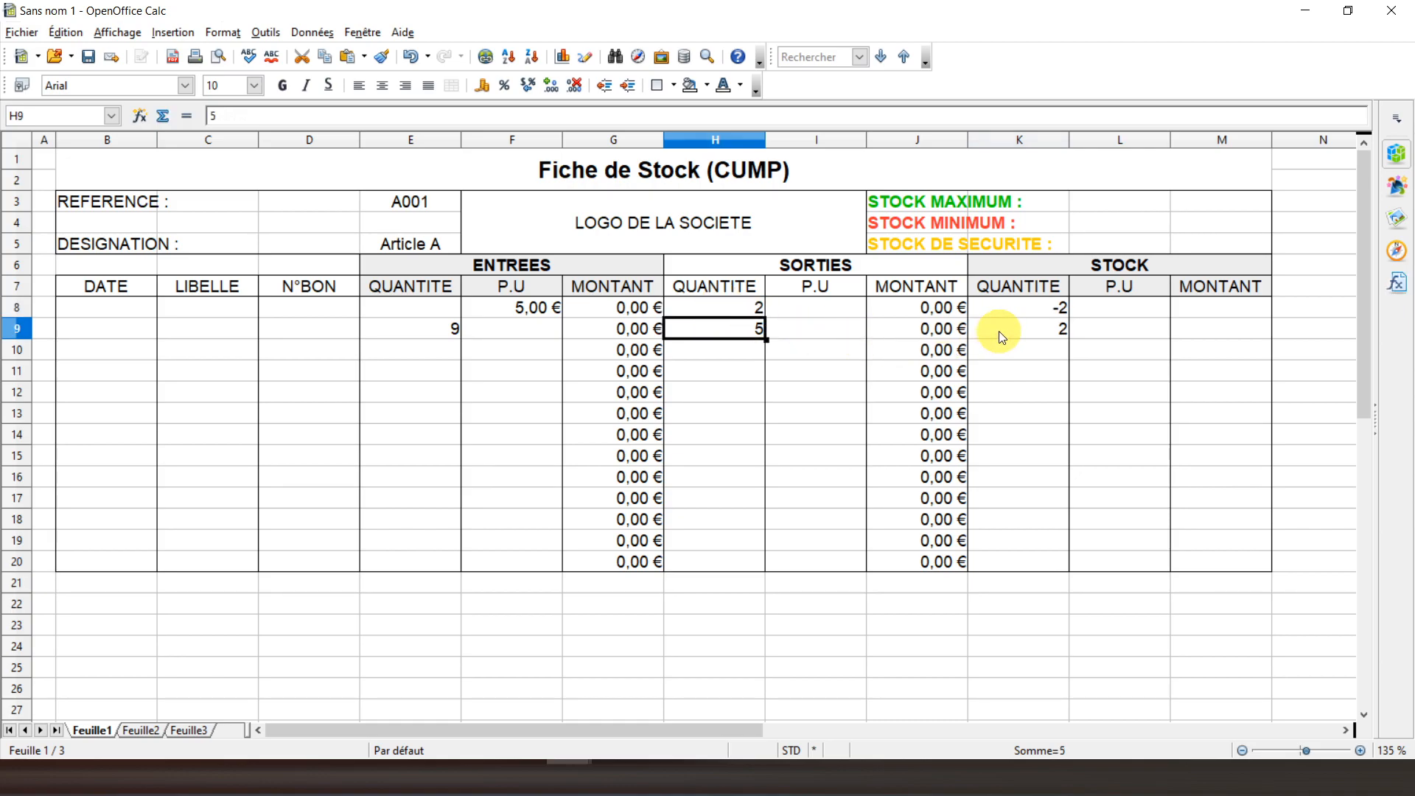
click(433, 305)
text(4)
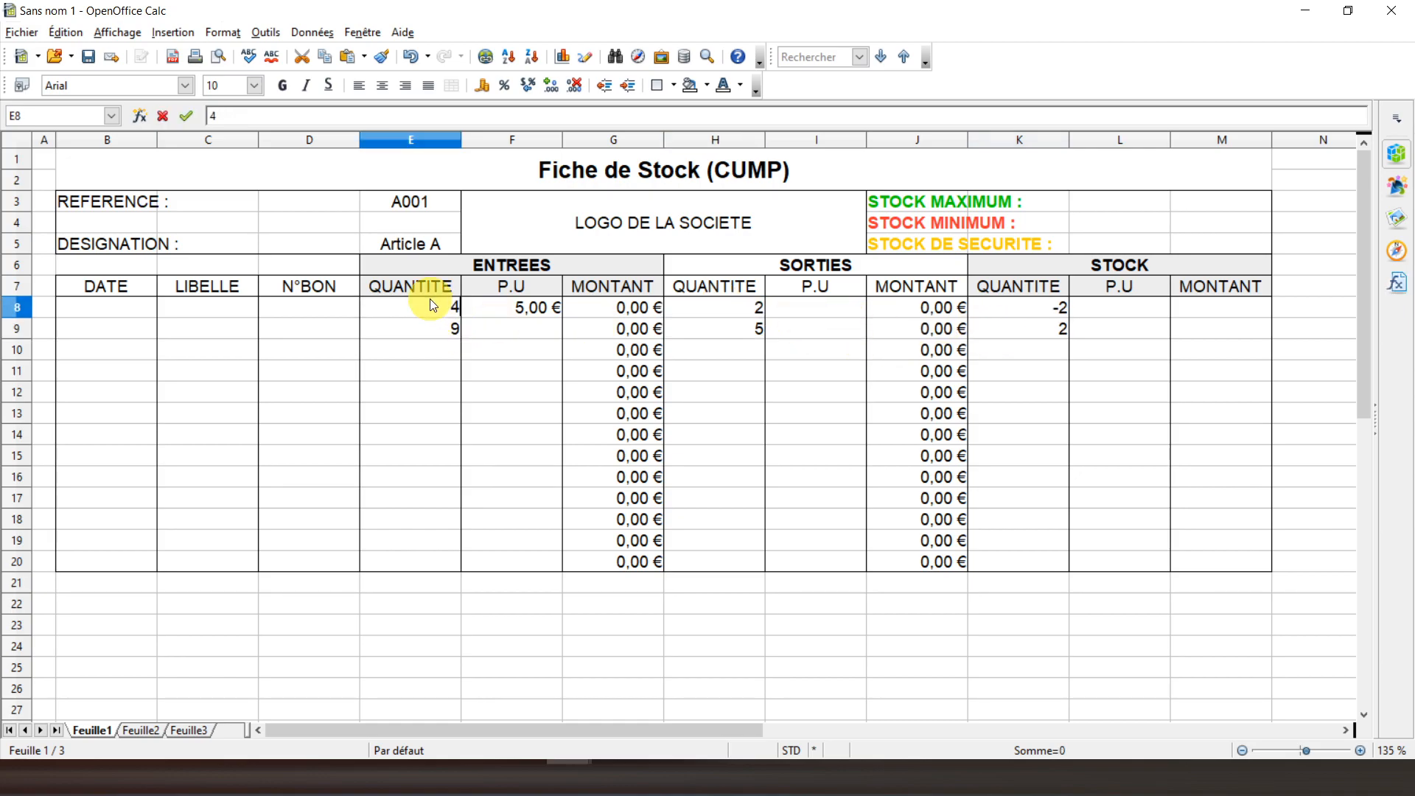
key(Return)
click(993, 326)
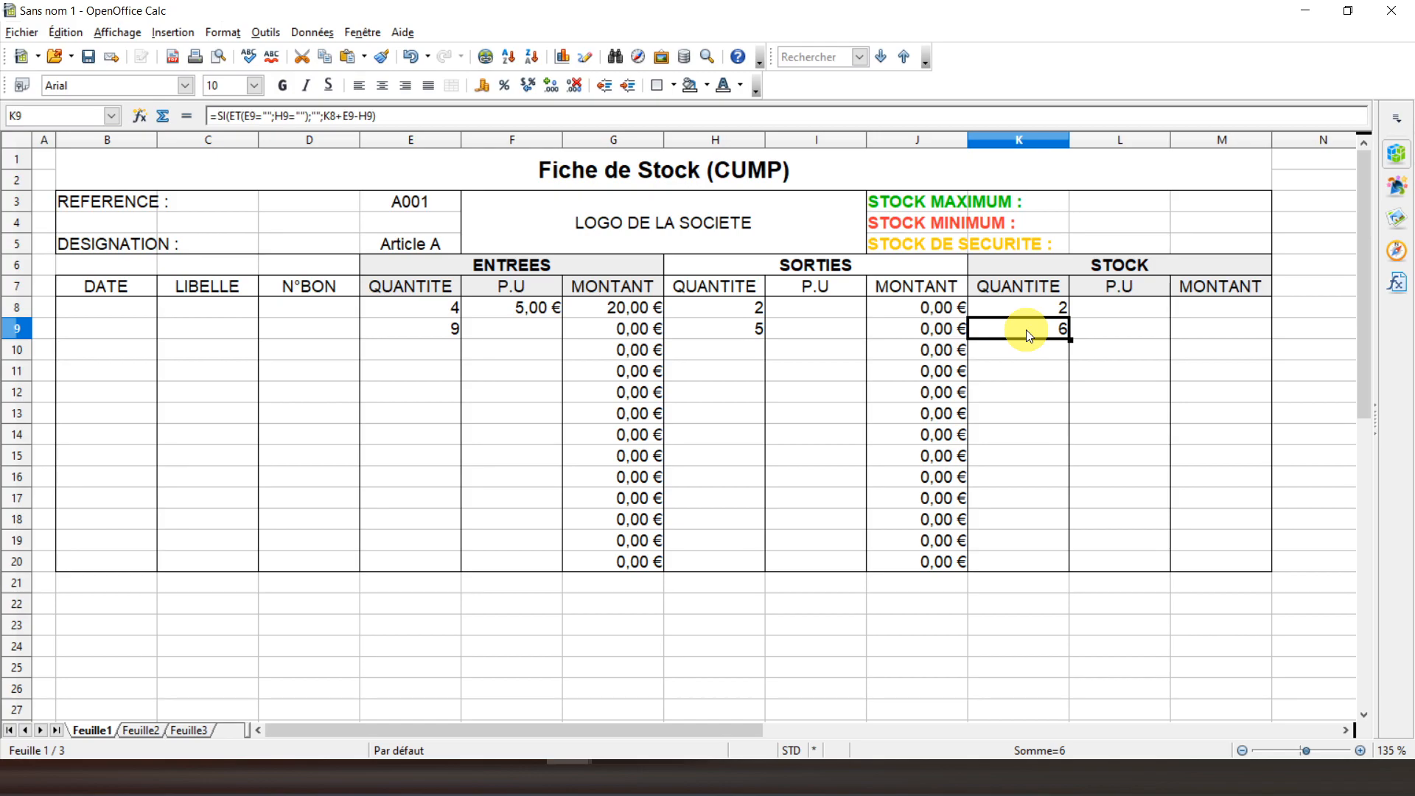
Copy the stock quantity formula in K9 and paste it into K10:K20 using paste special with formulas included and formats left out
right_click(1029, 335)
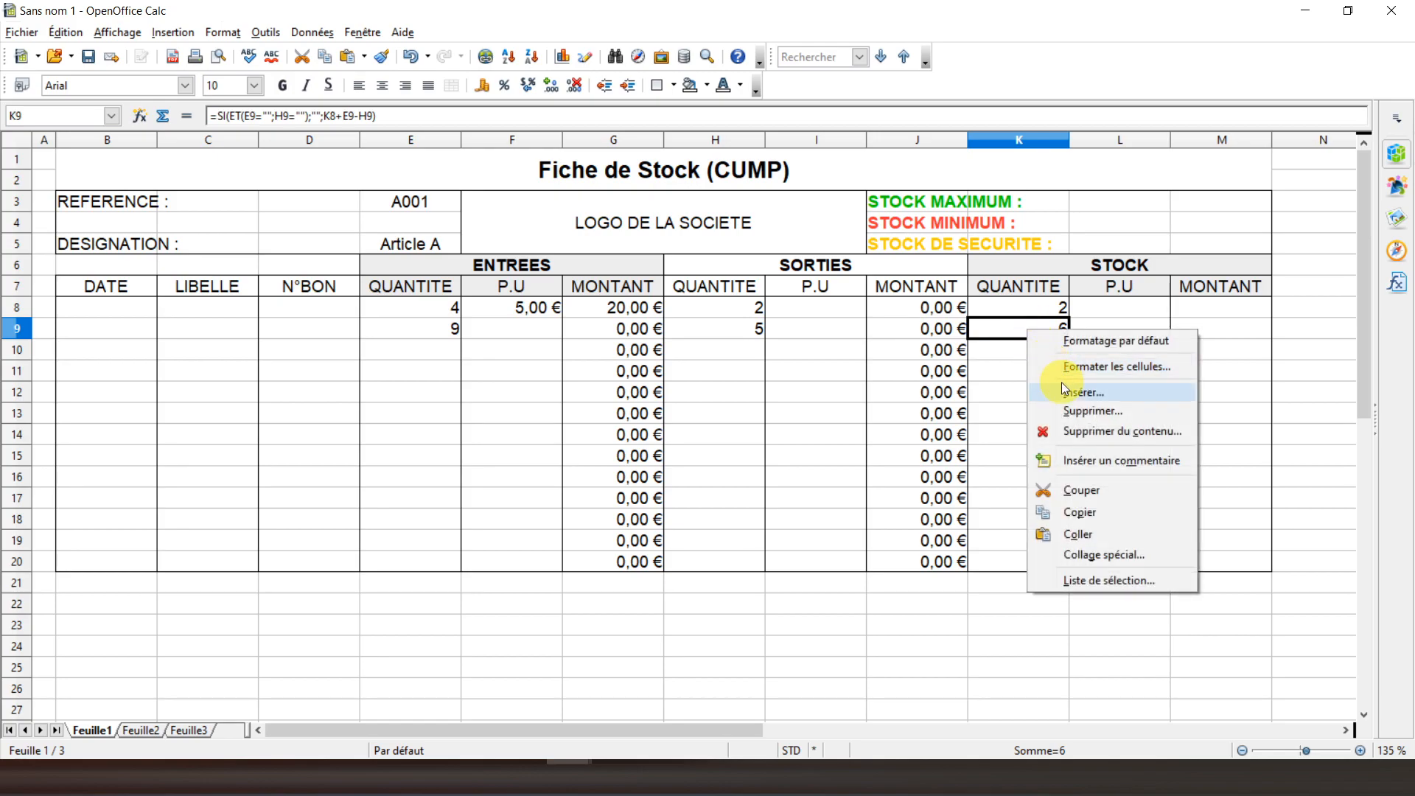
click(1081, 510)
drag(1029, 352, 1025, 558)
right_click(1024, 557)
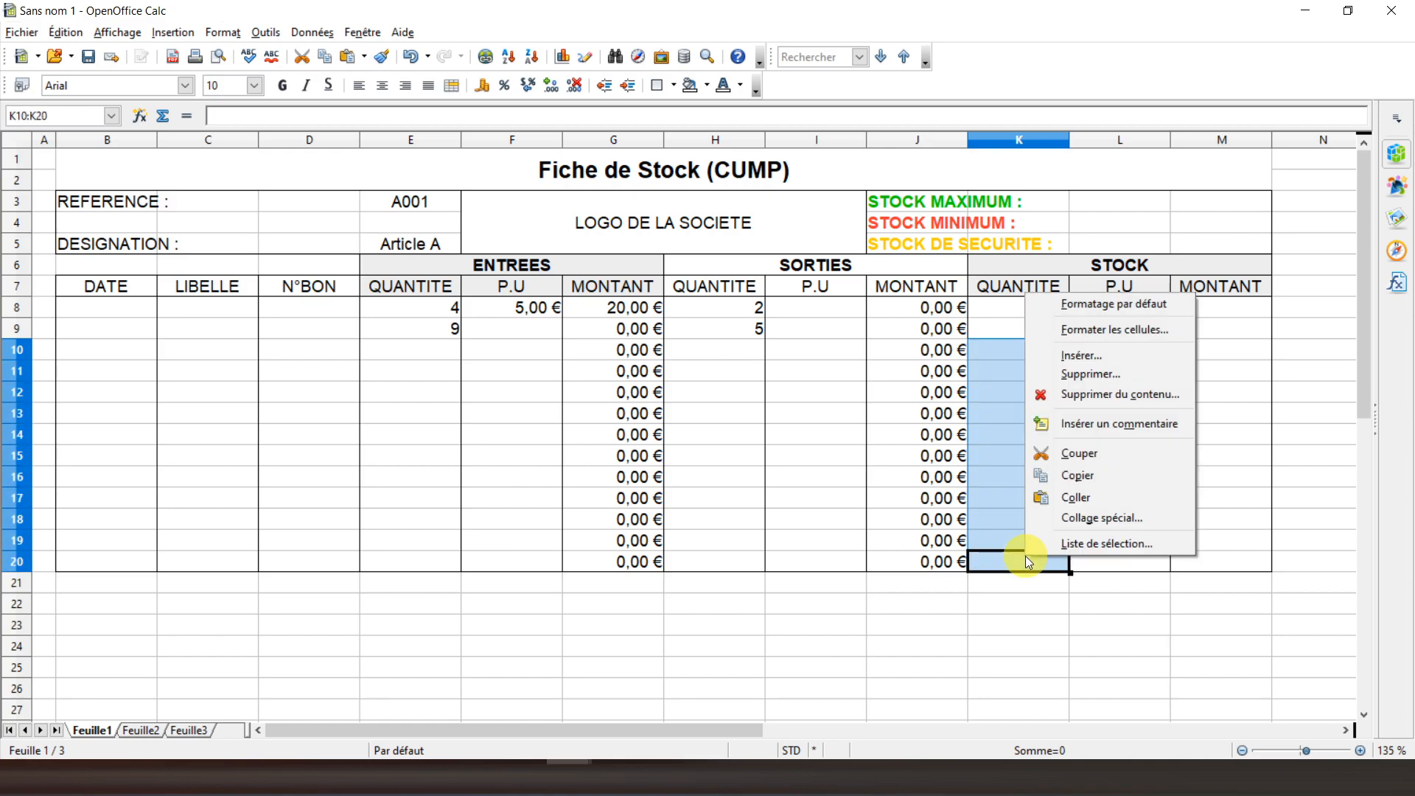
click(1078, 520)
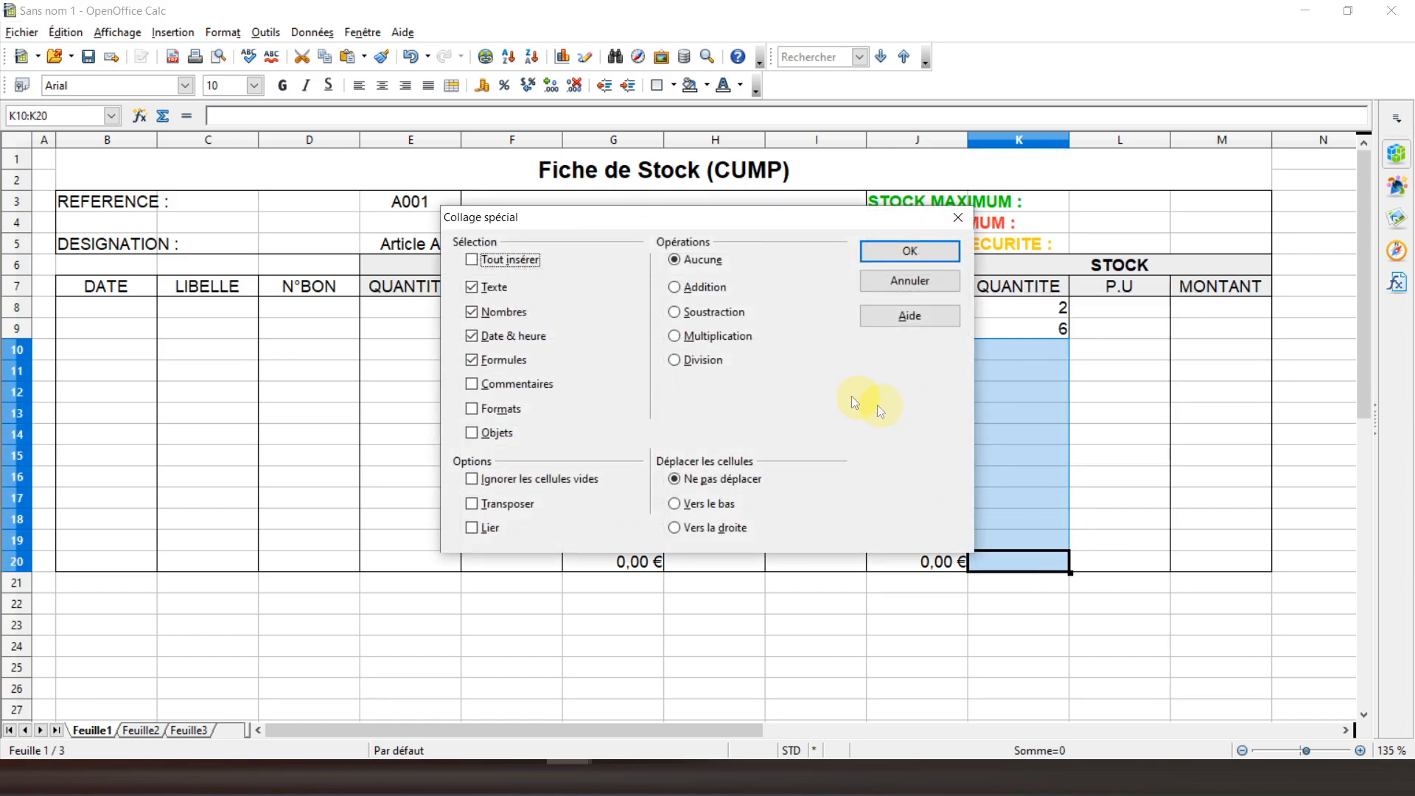
click(910, 251)
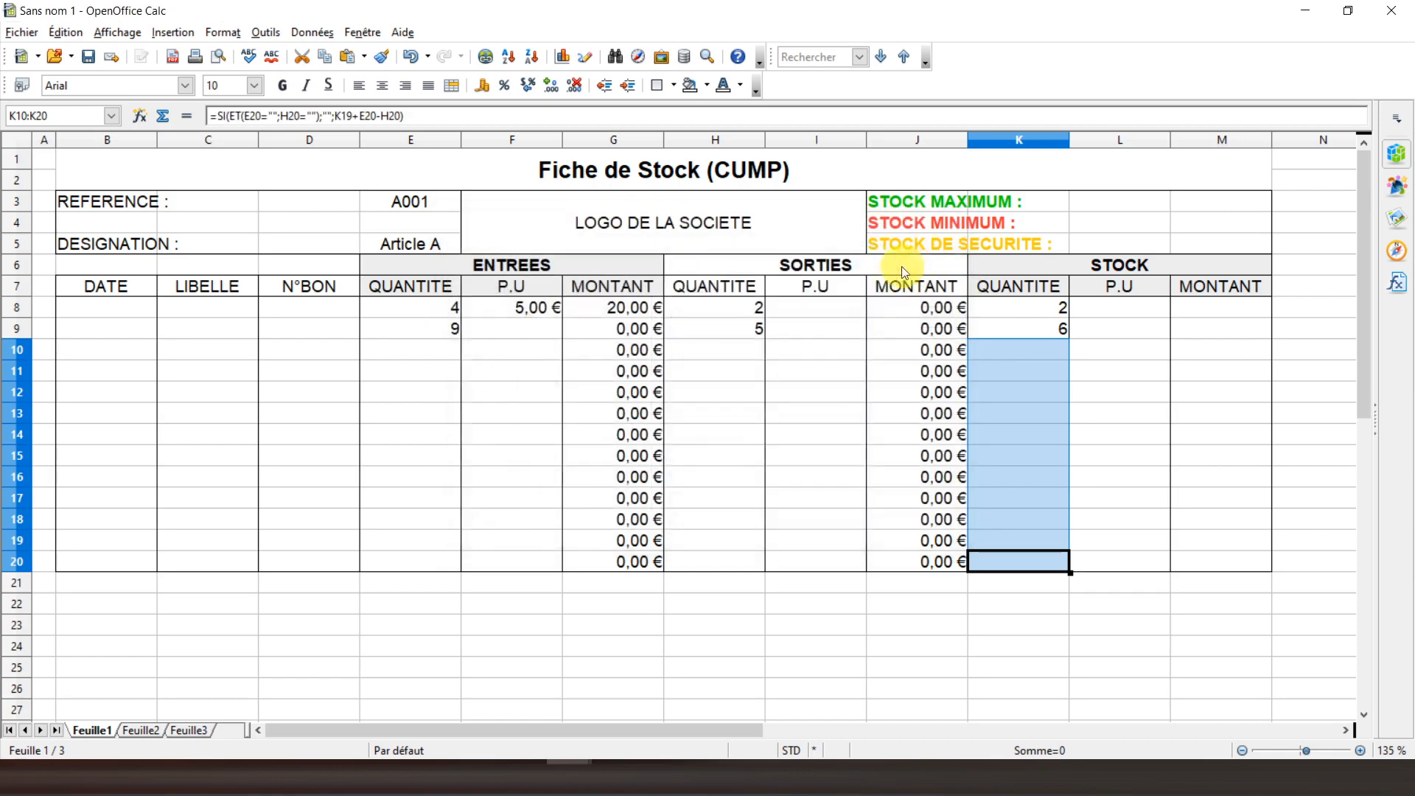
Enter the formula =SI(OU(K8=0;K8="");"";M8/K8) in the "STOCK" unit price cell L8
click(1029, 351)
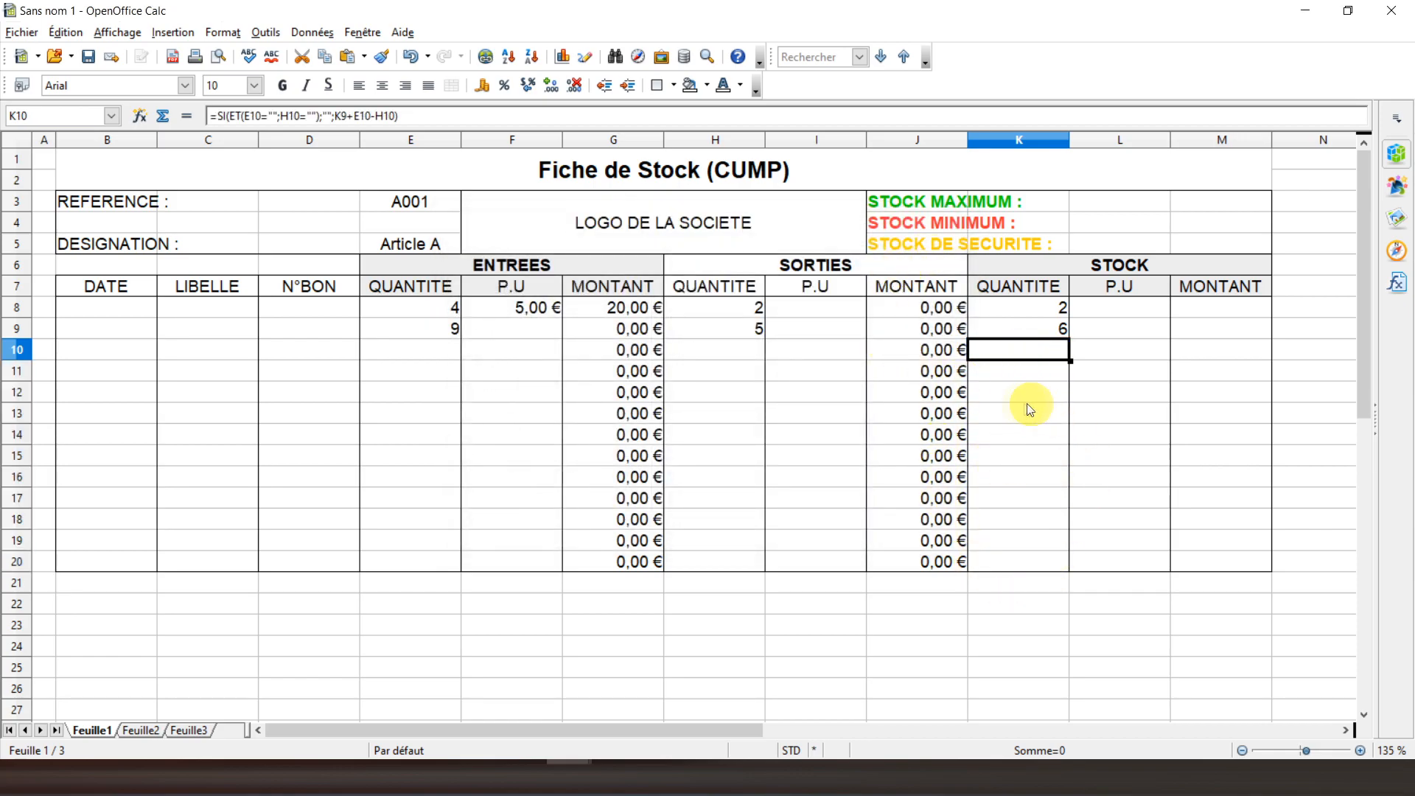
click(1108, 313)
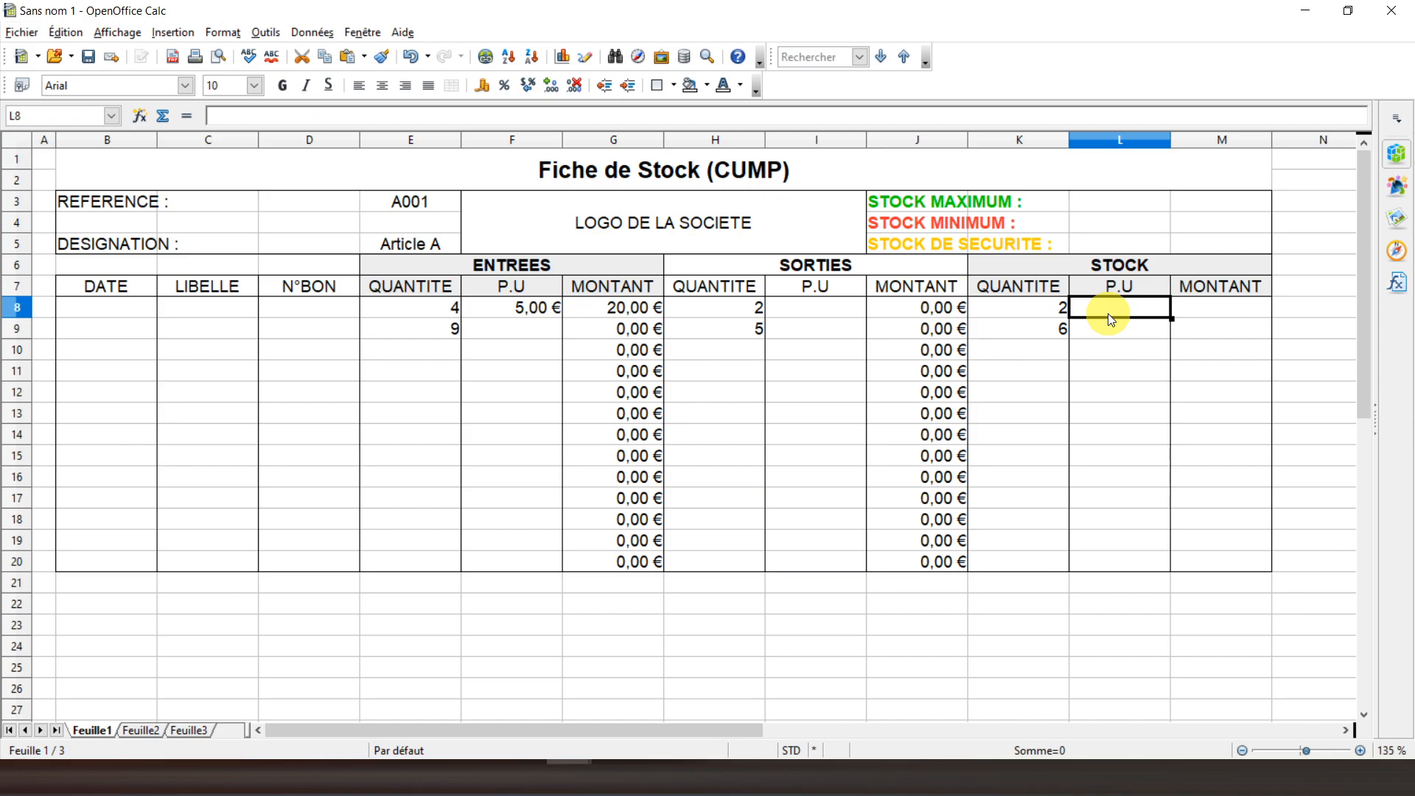
text(=si()
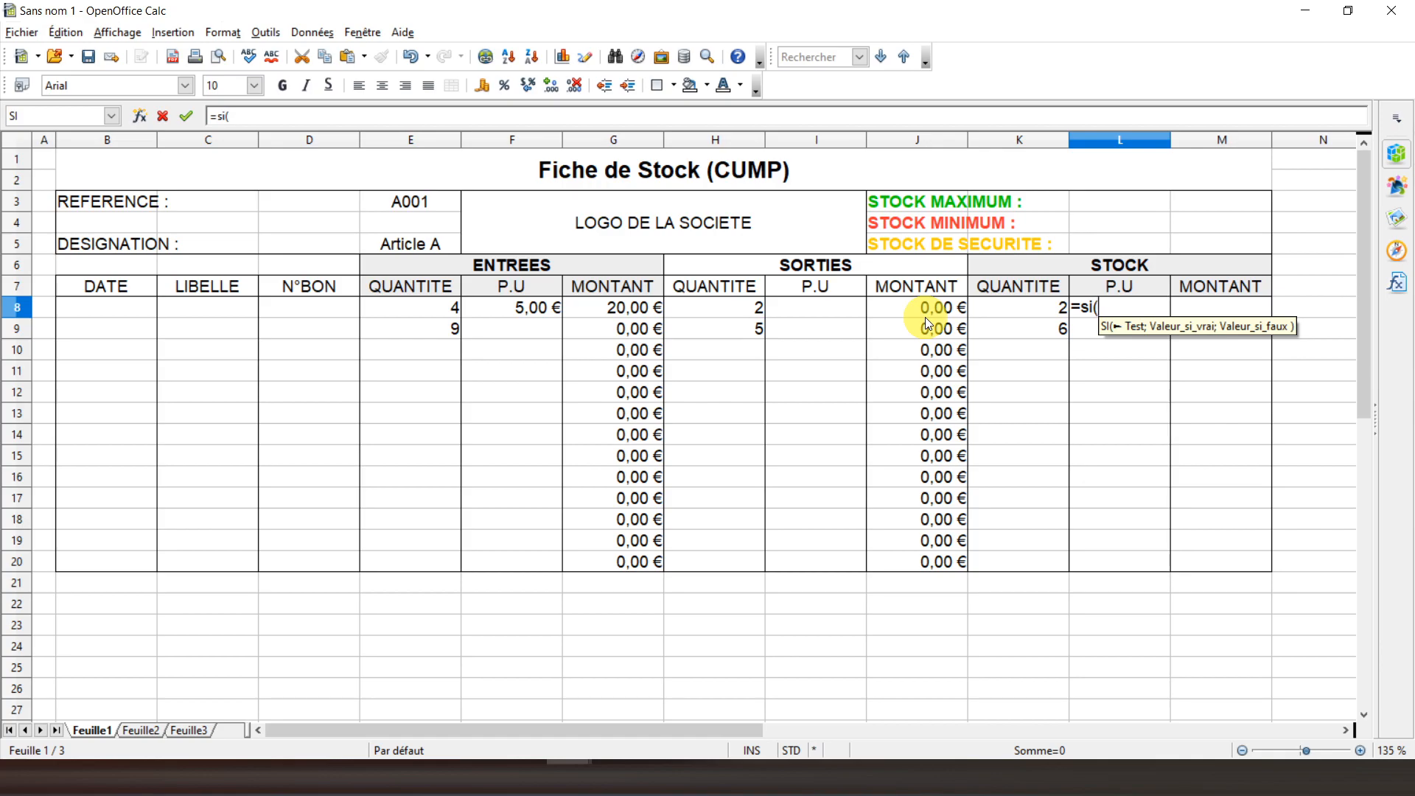
text(ou()
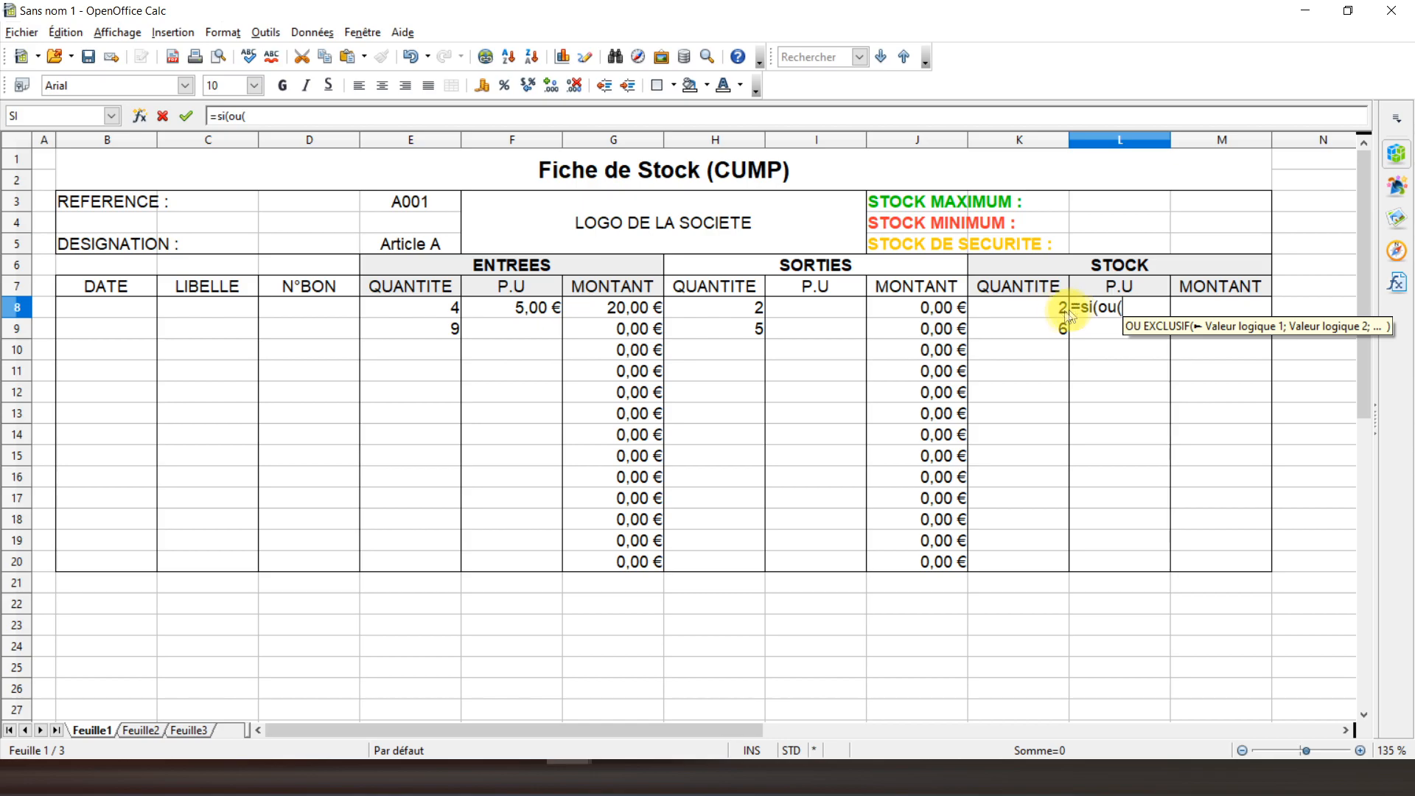
click(1031, 311)
text(=)
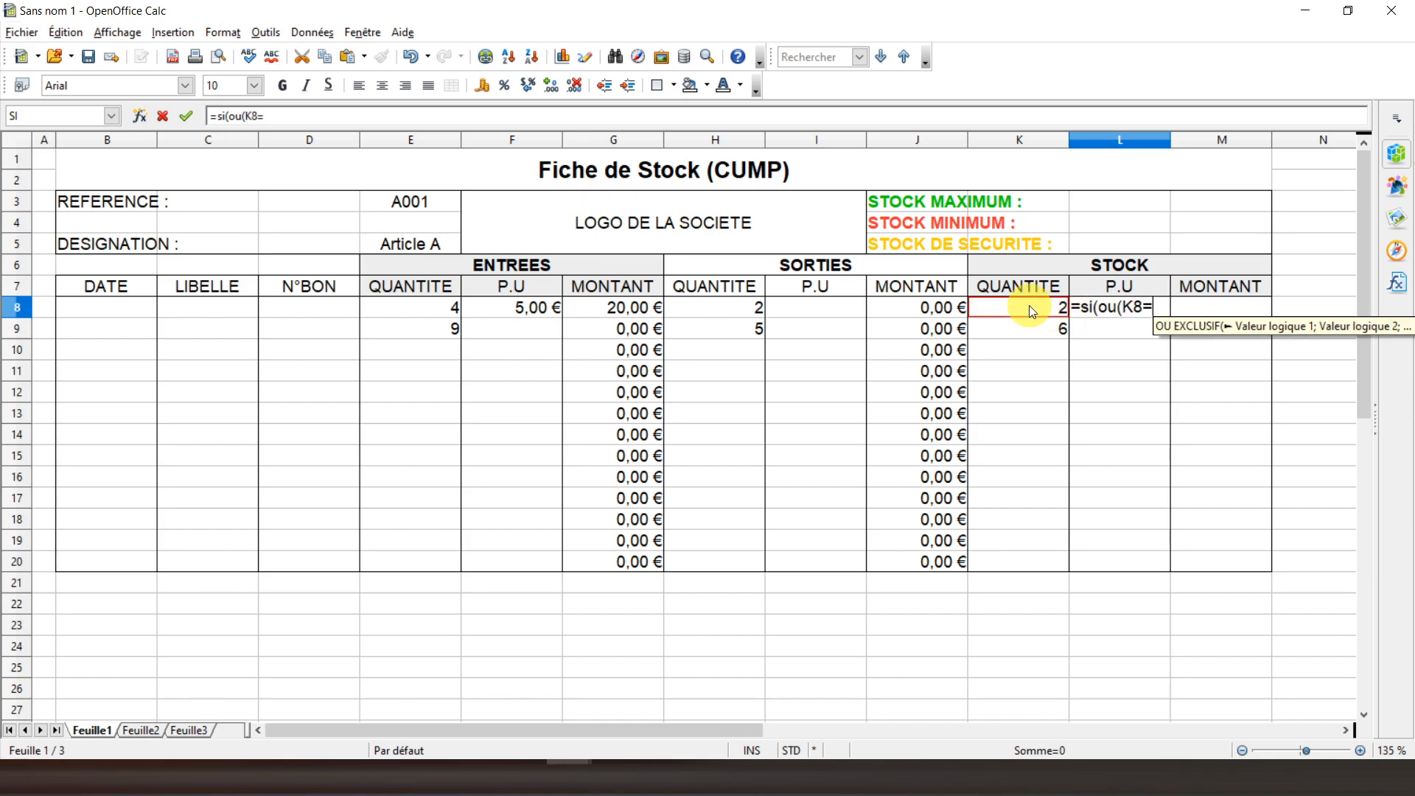
text(0)
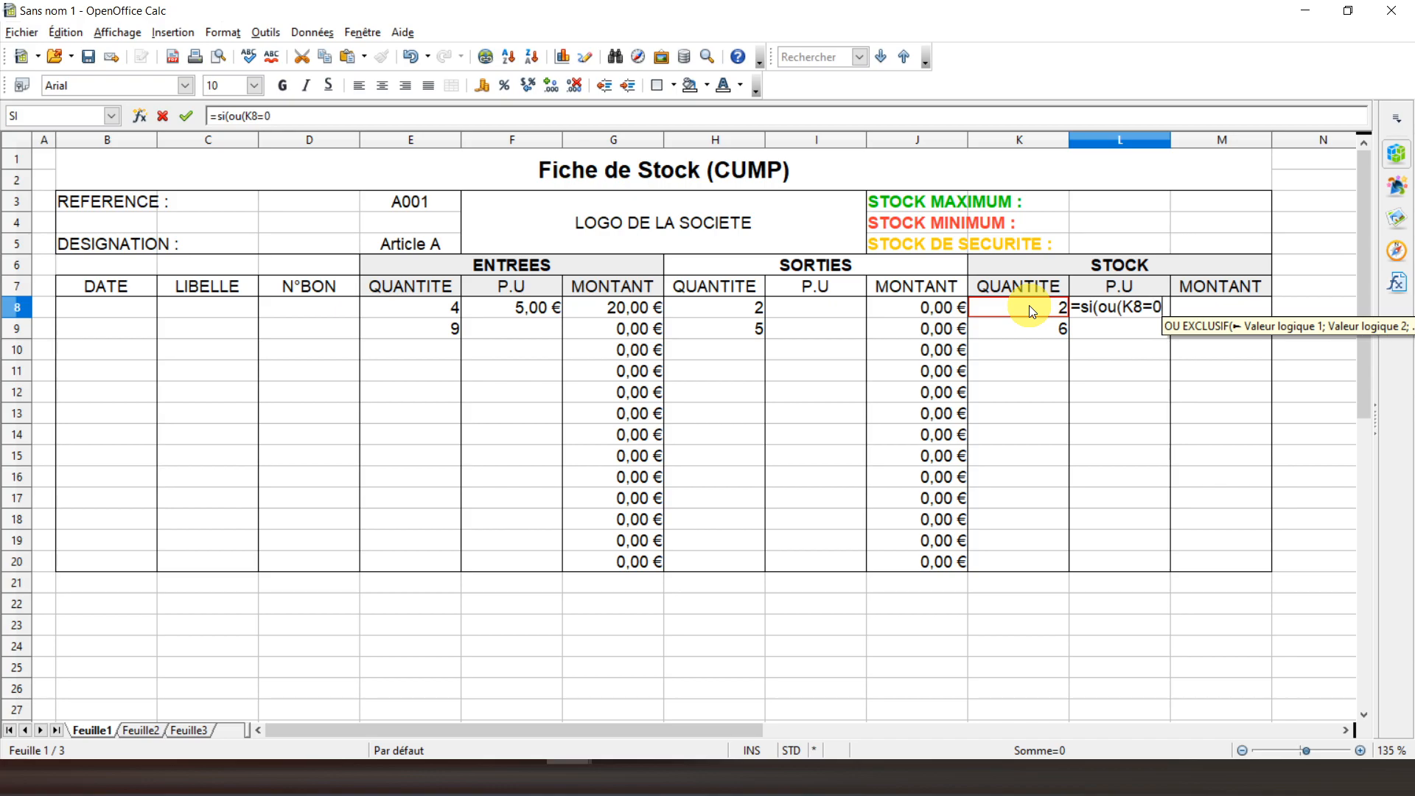
text(;)
click(1029, 305)
text(=)
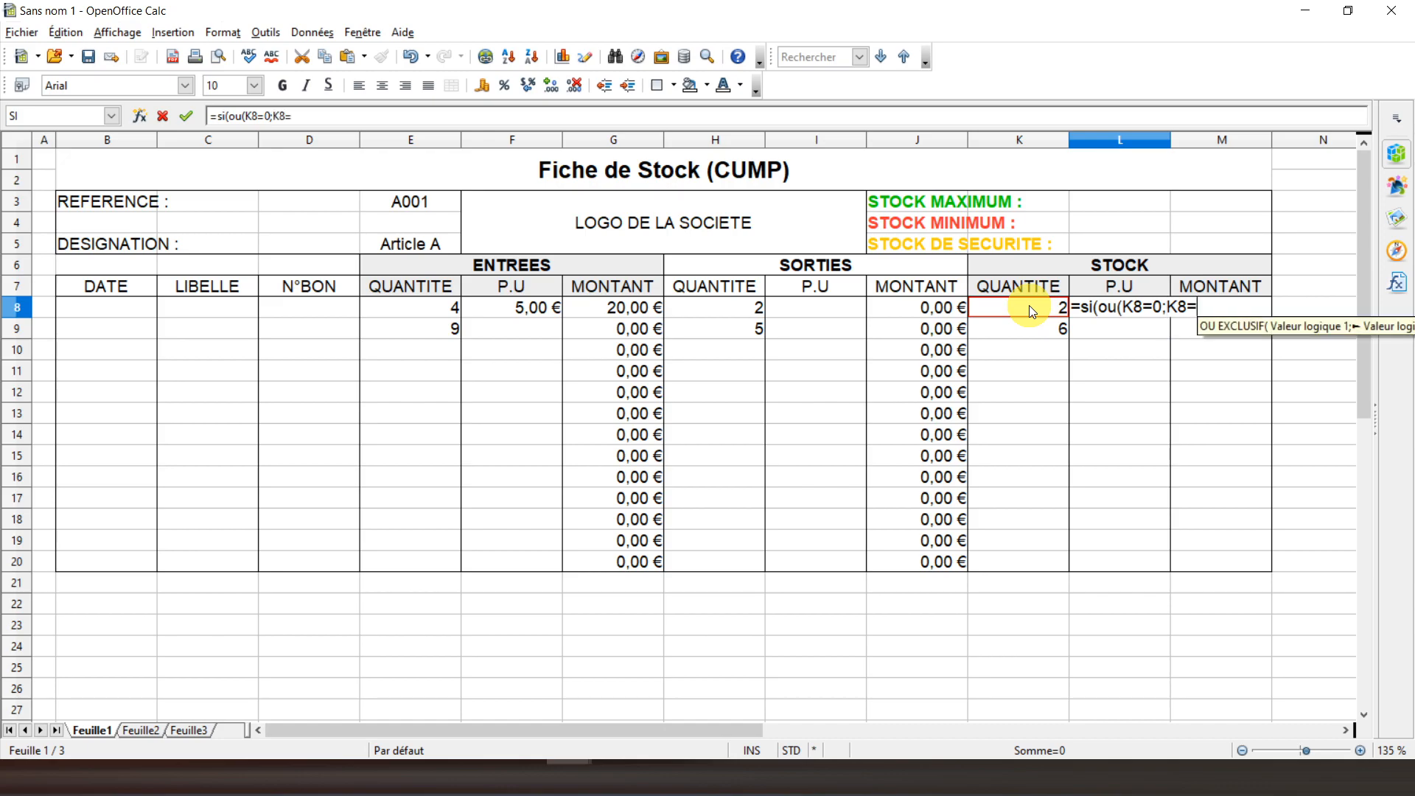
text("")
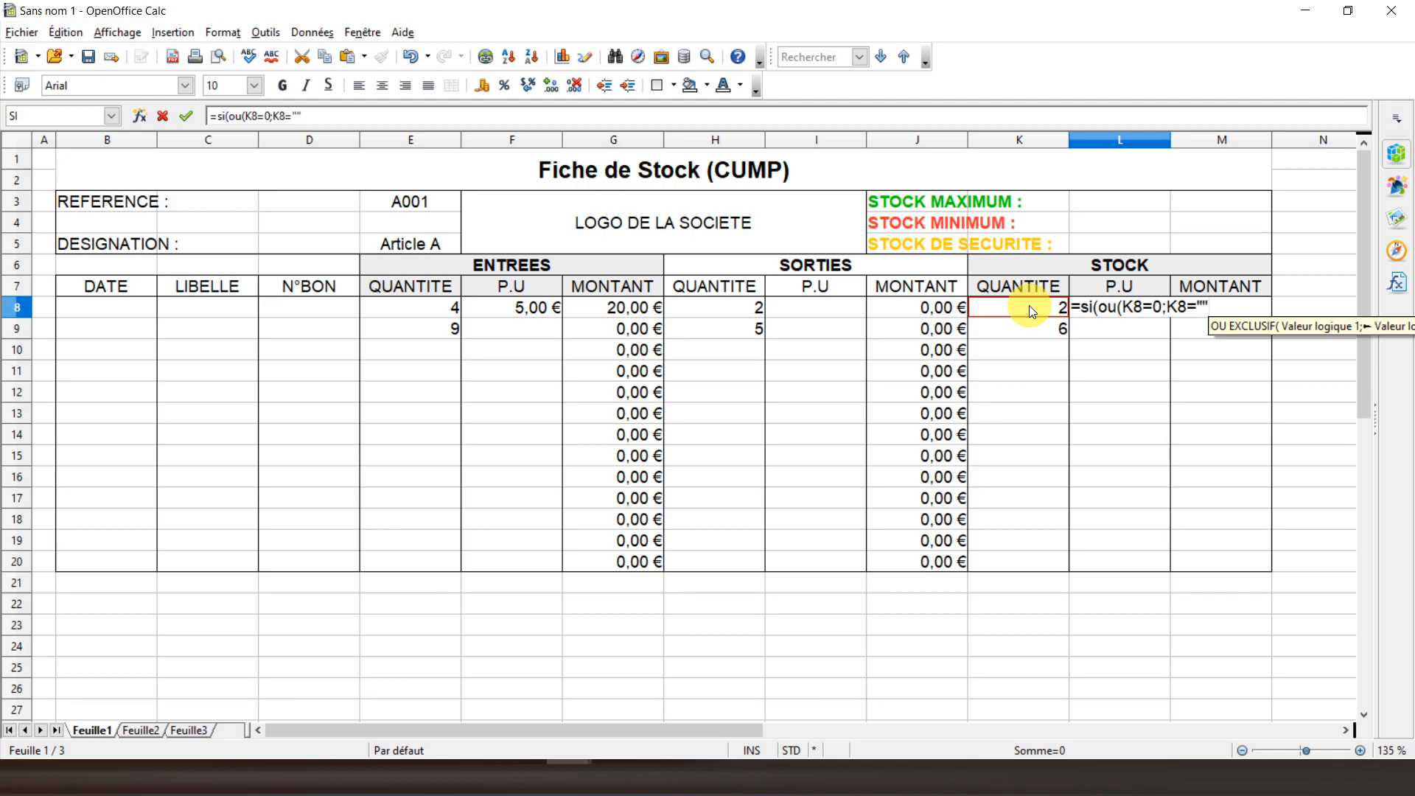
text(;"")
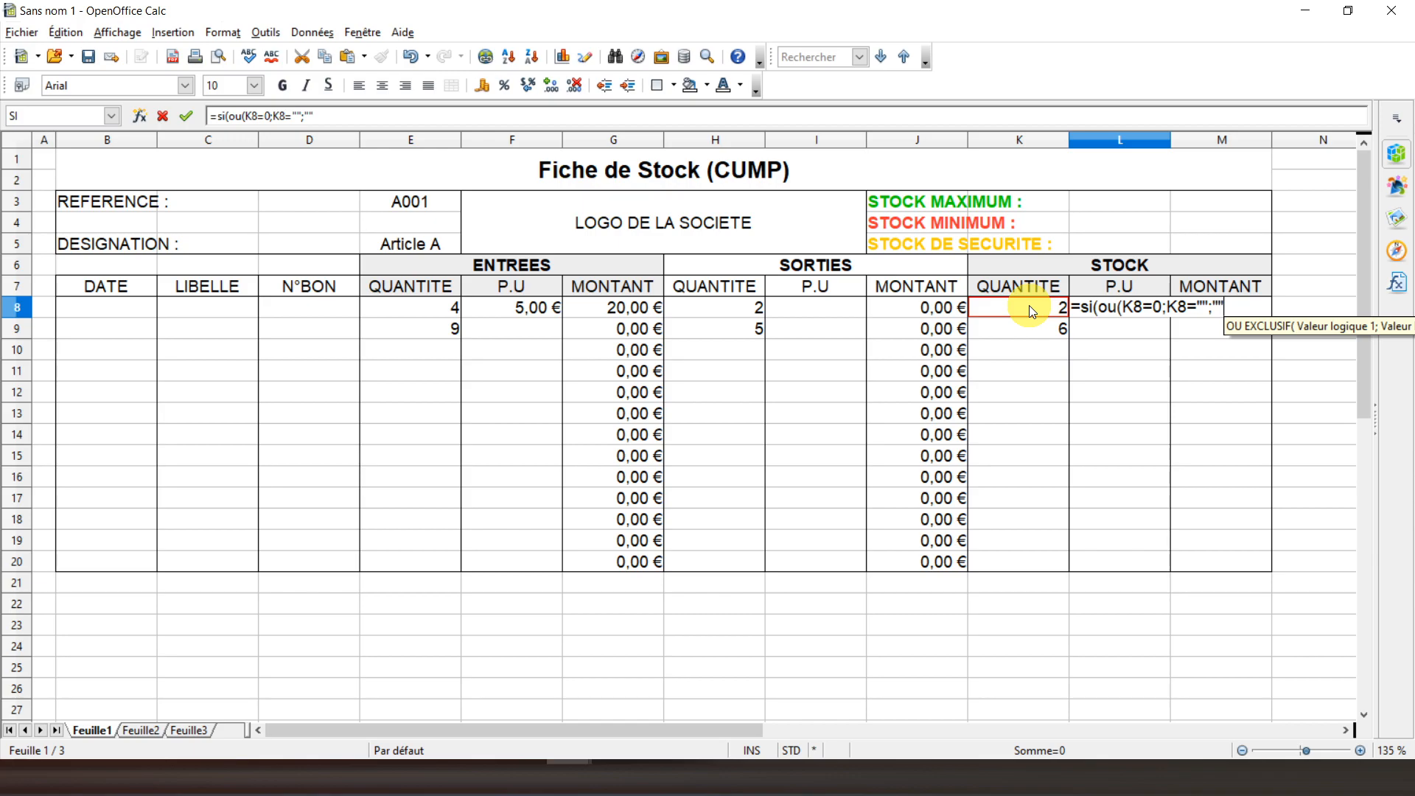
click(1209, 305)
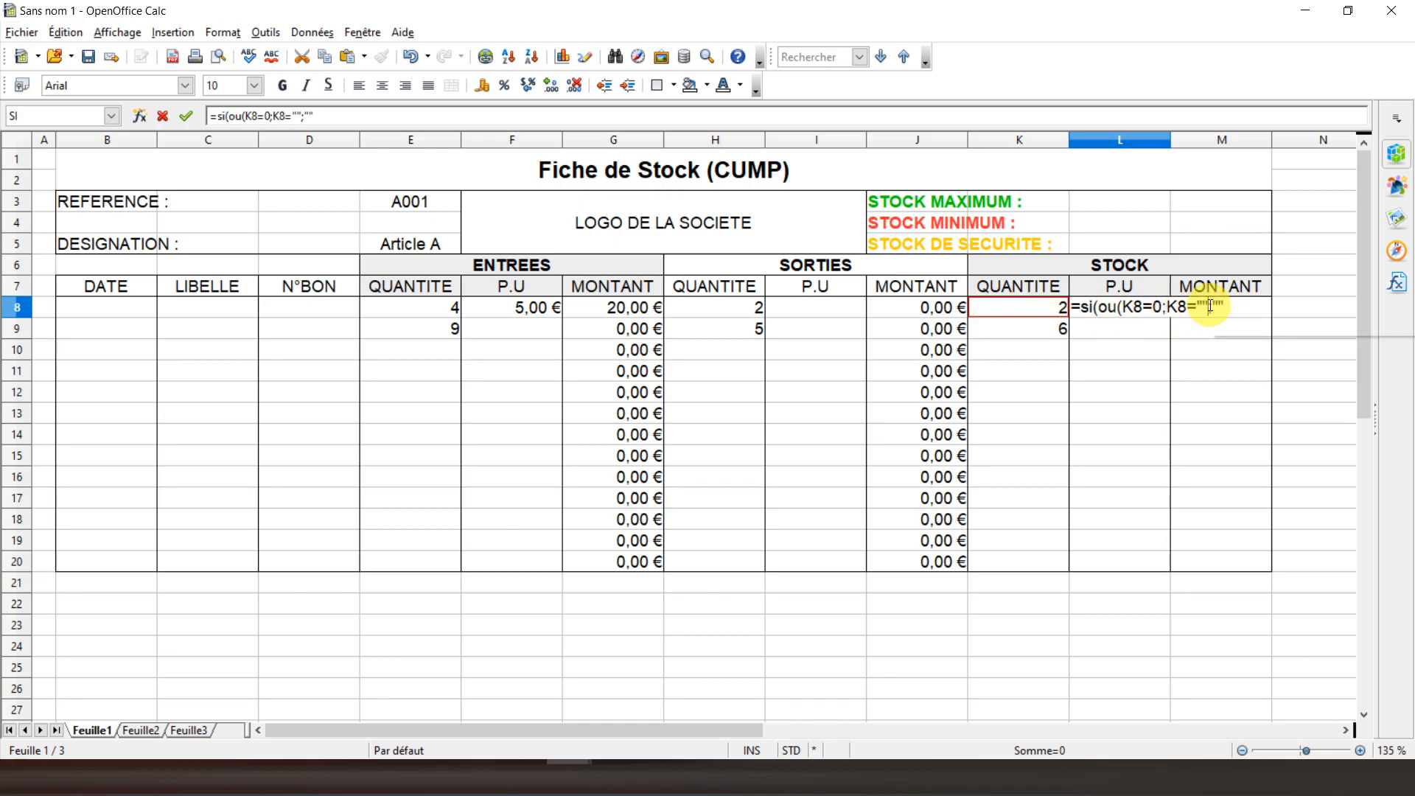
text())
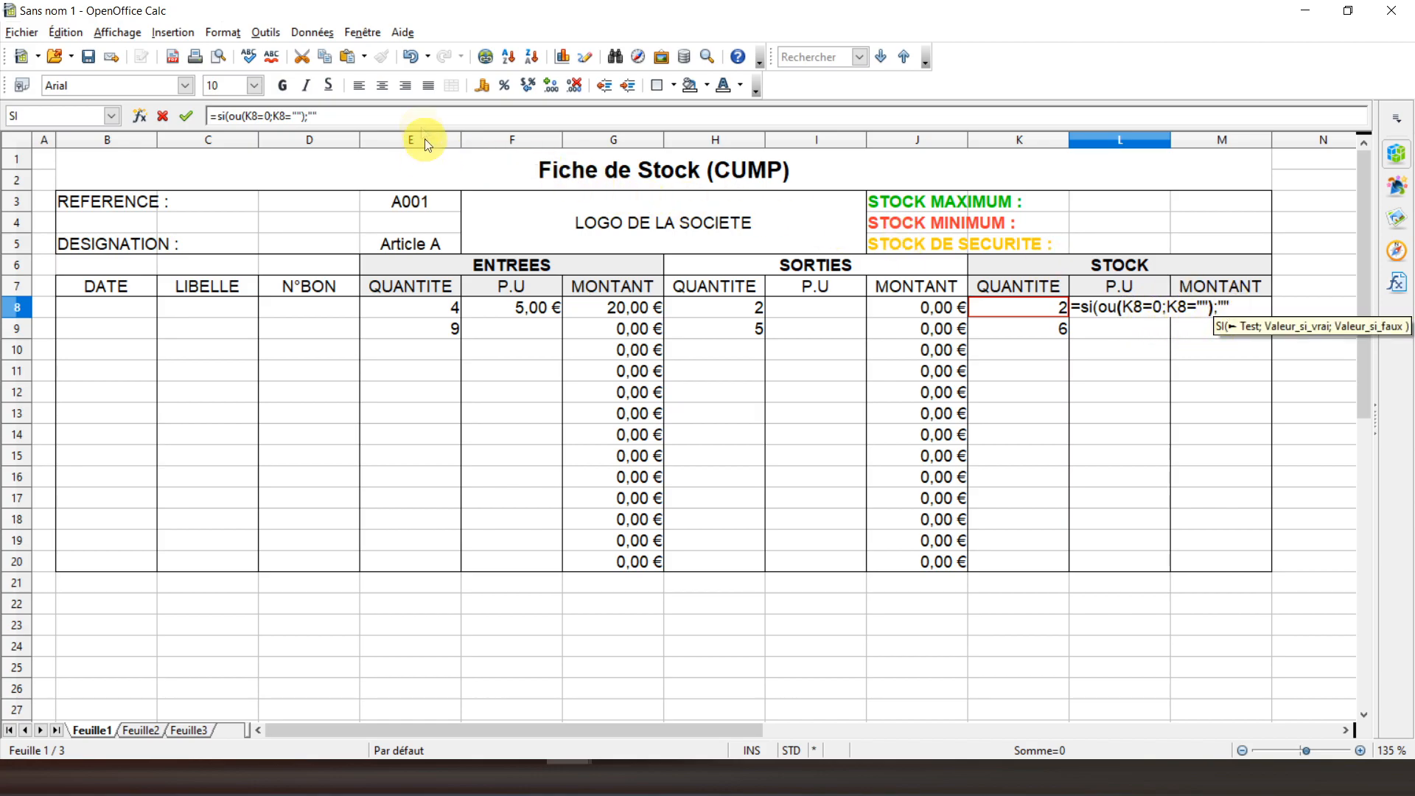
click(411, 118)
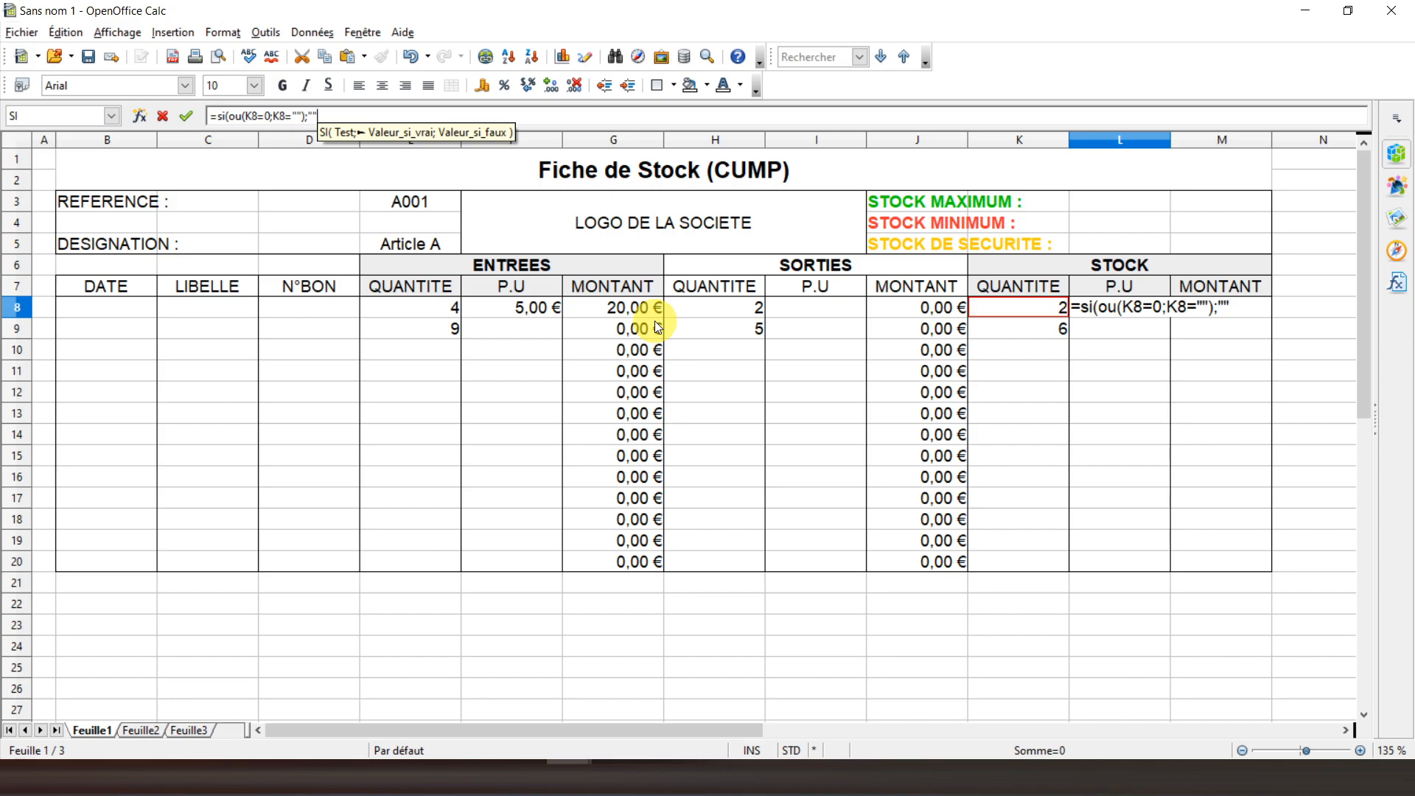
text(;)
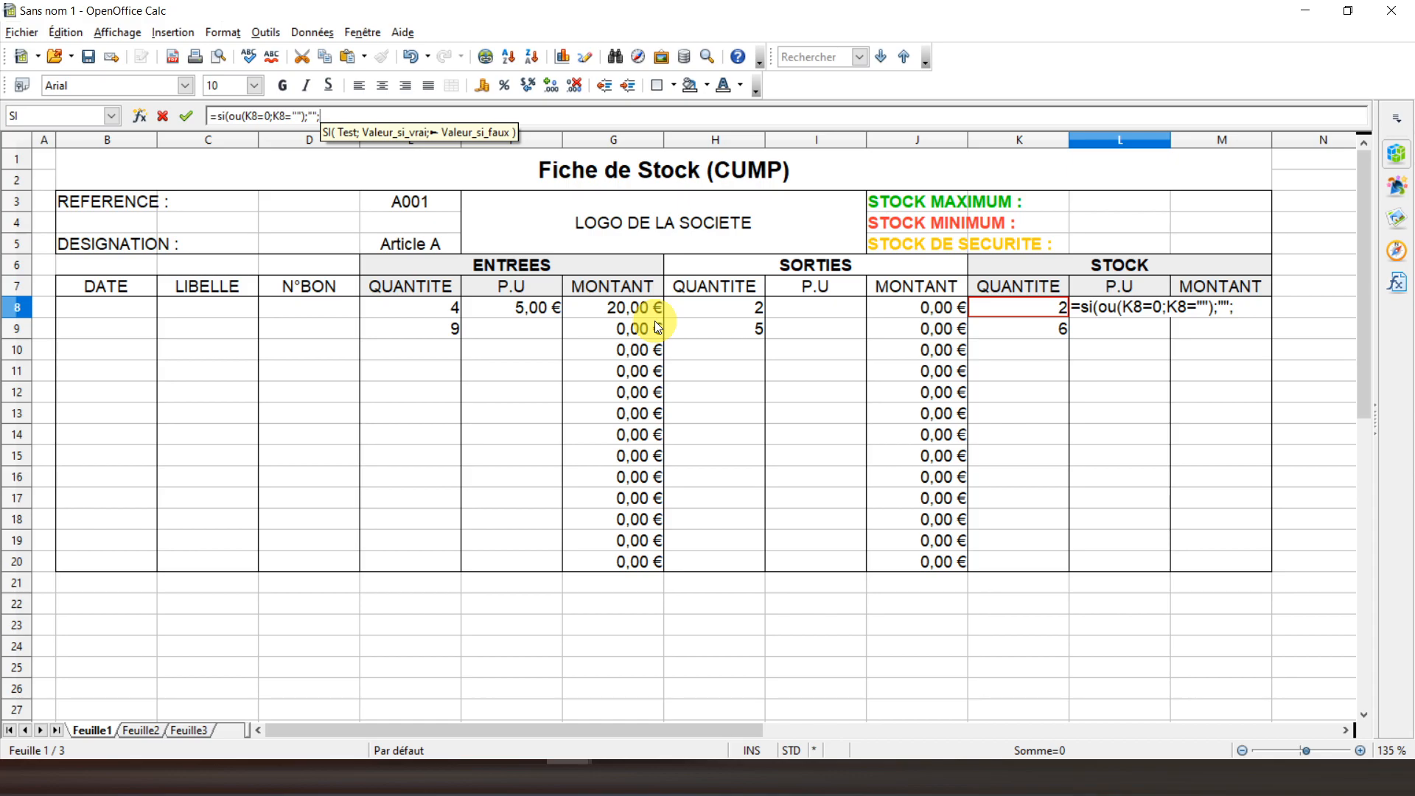
text(M8)
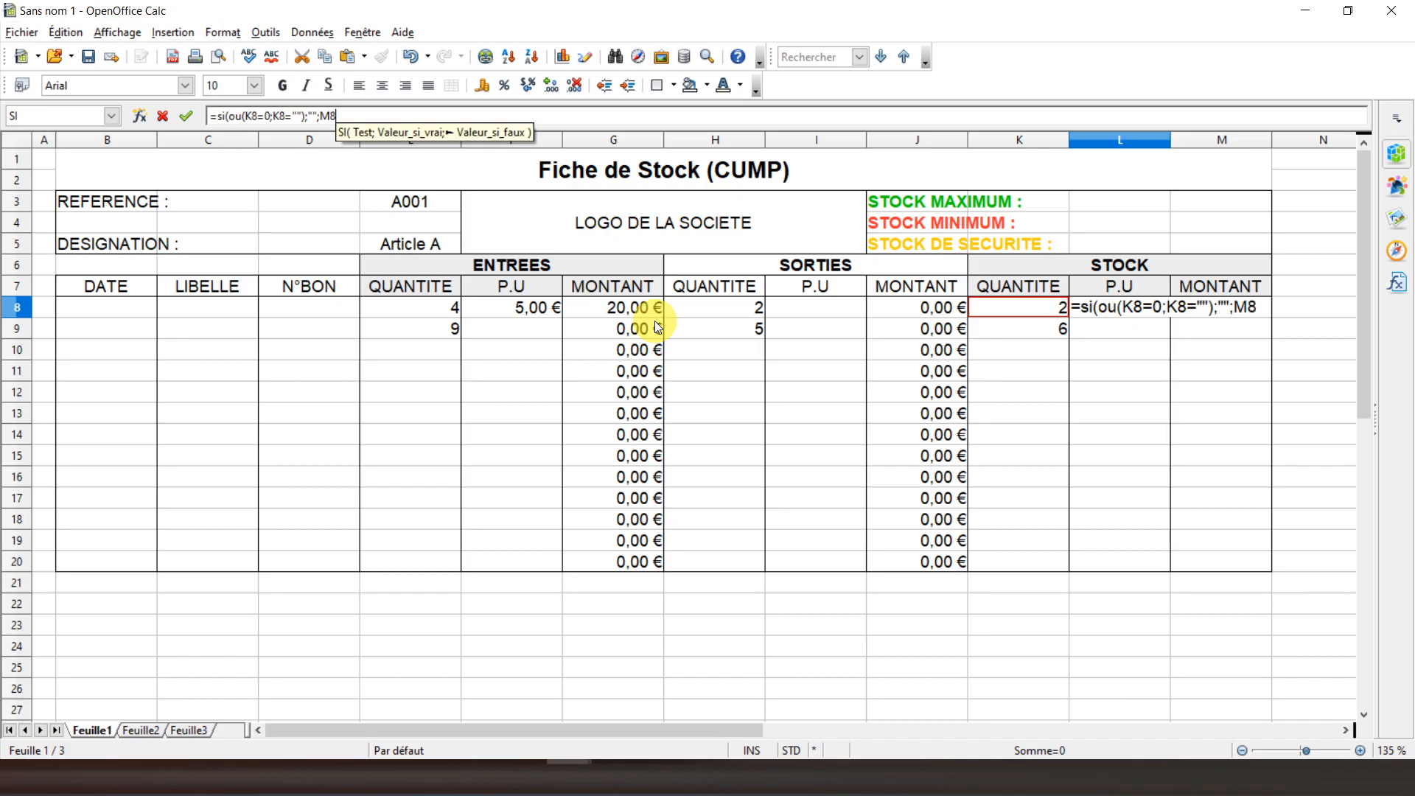
text(/)
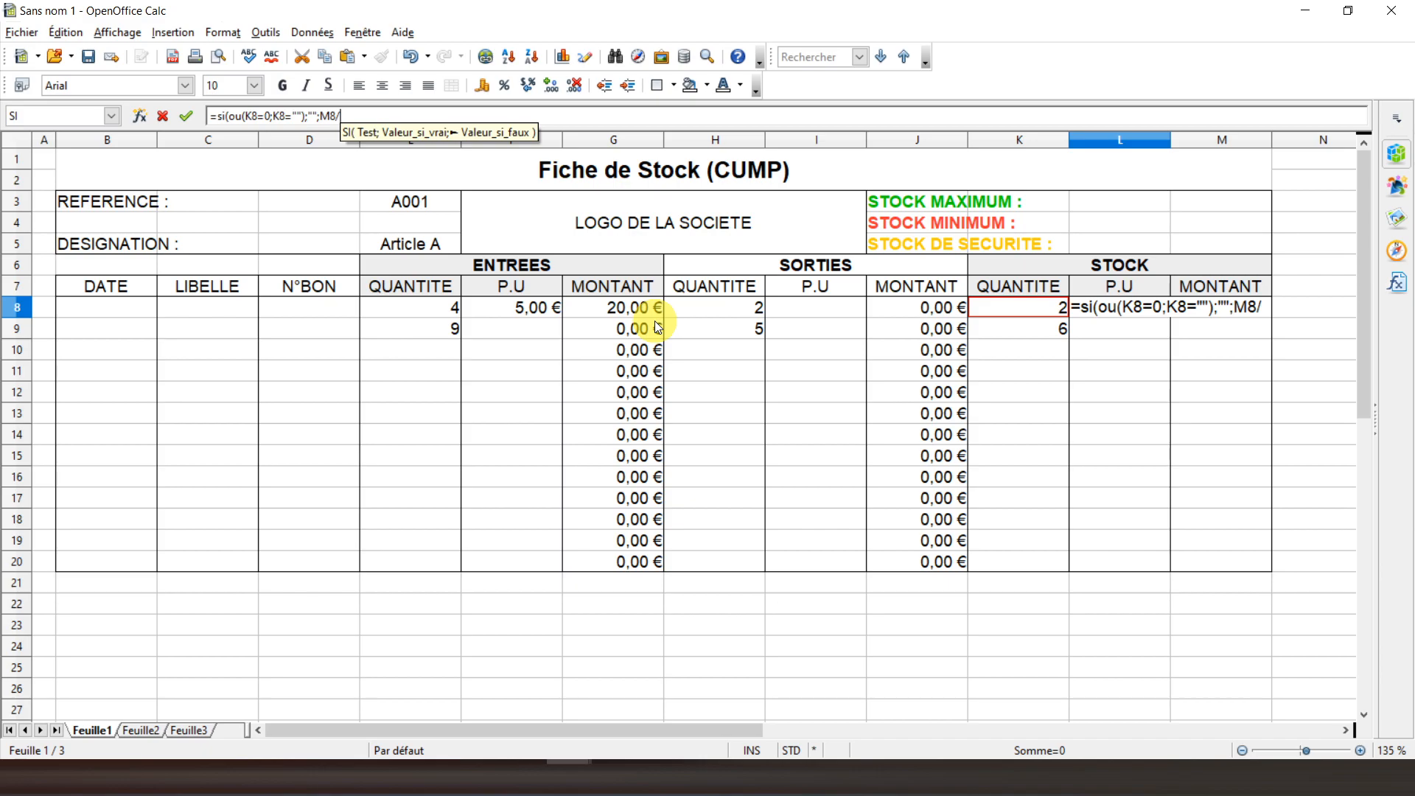
text(K)
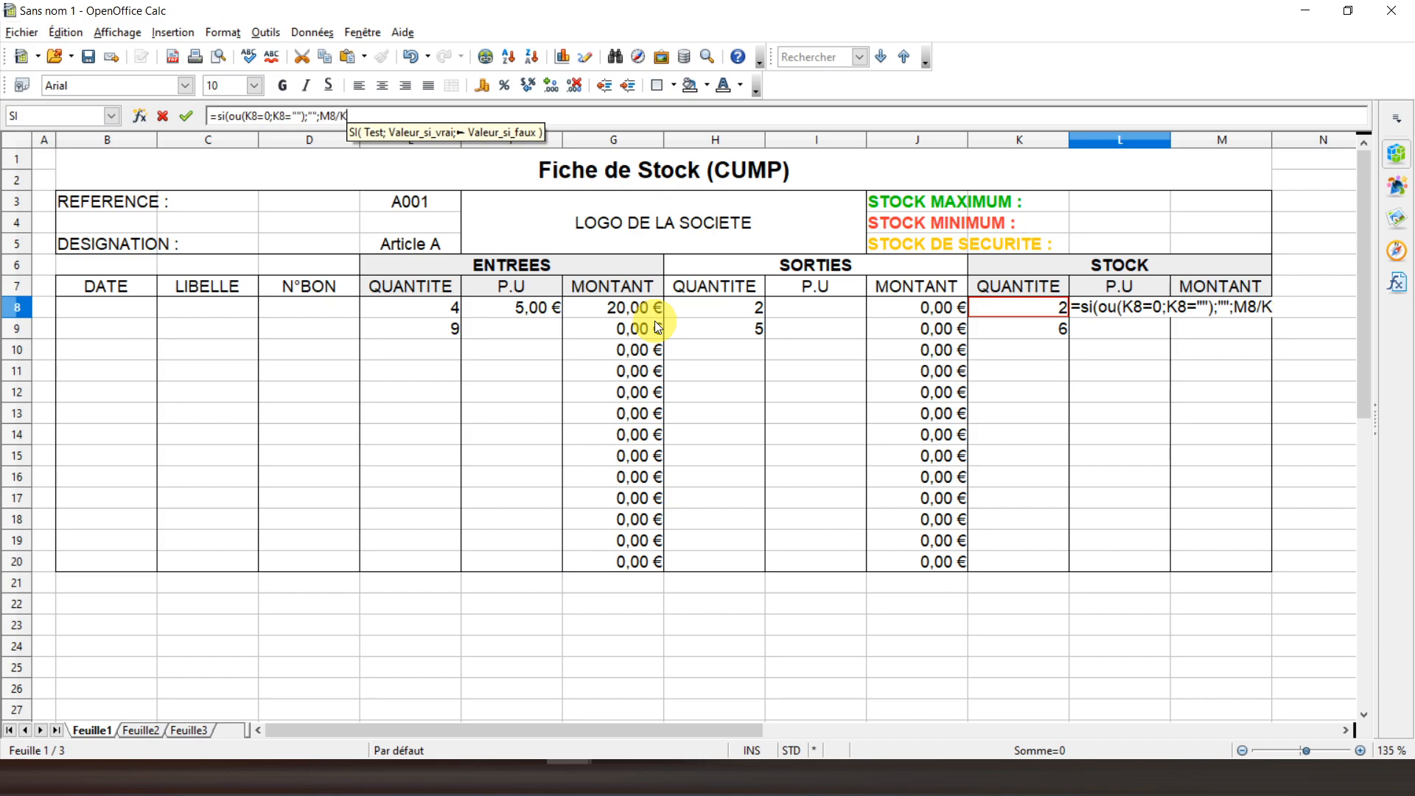
text(8)
text())
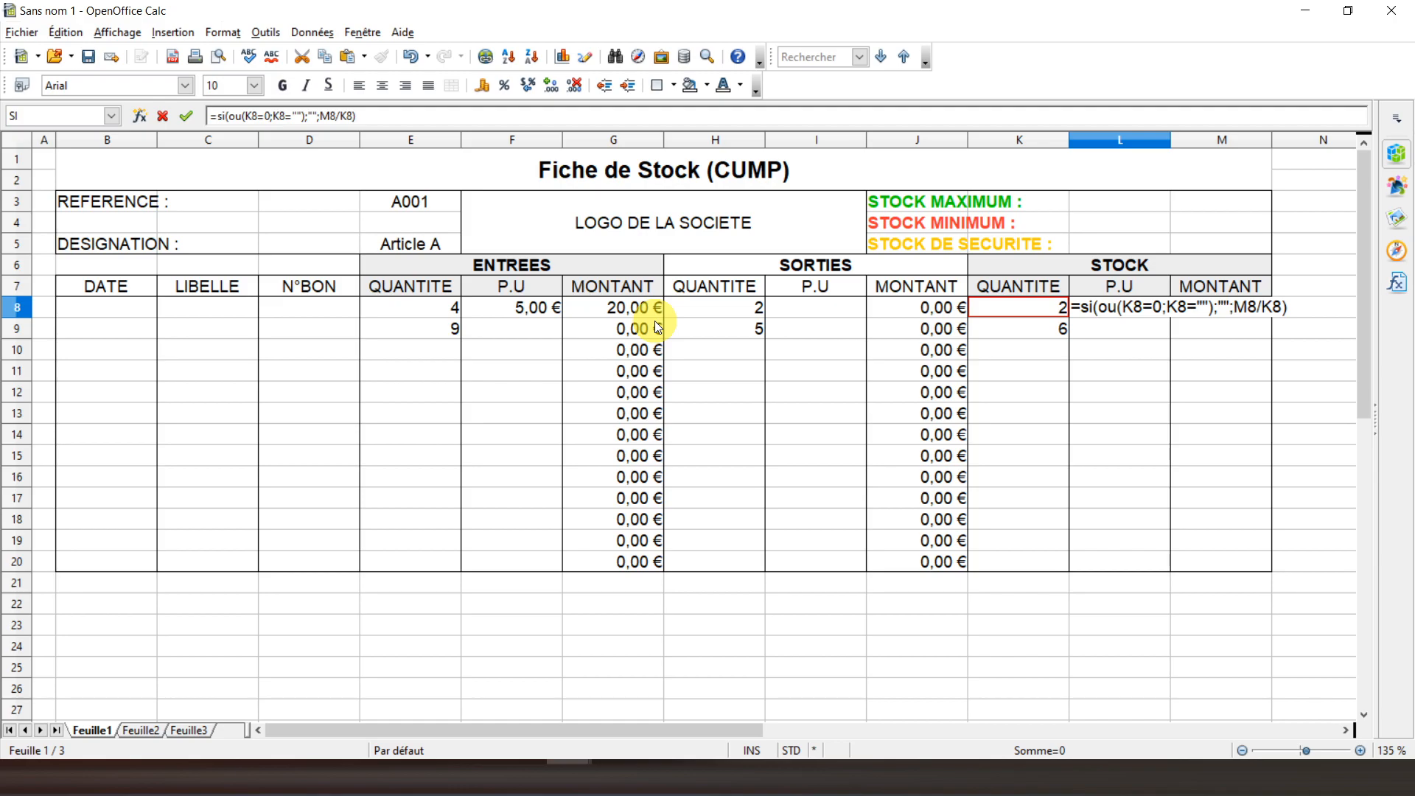
key(Return)
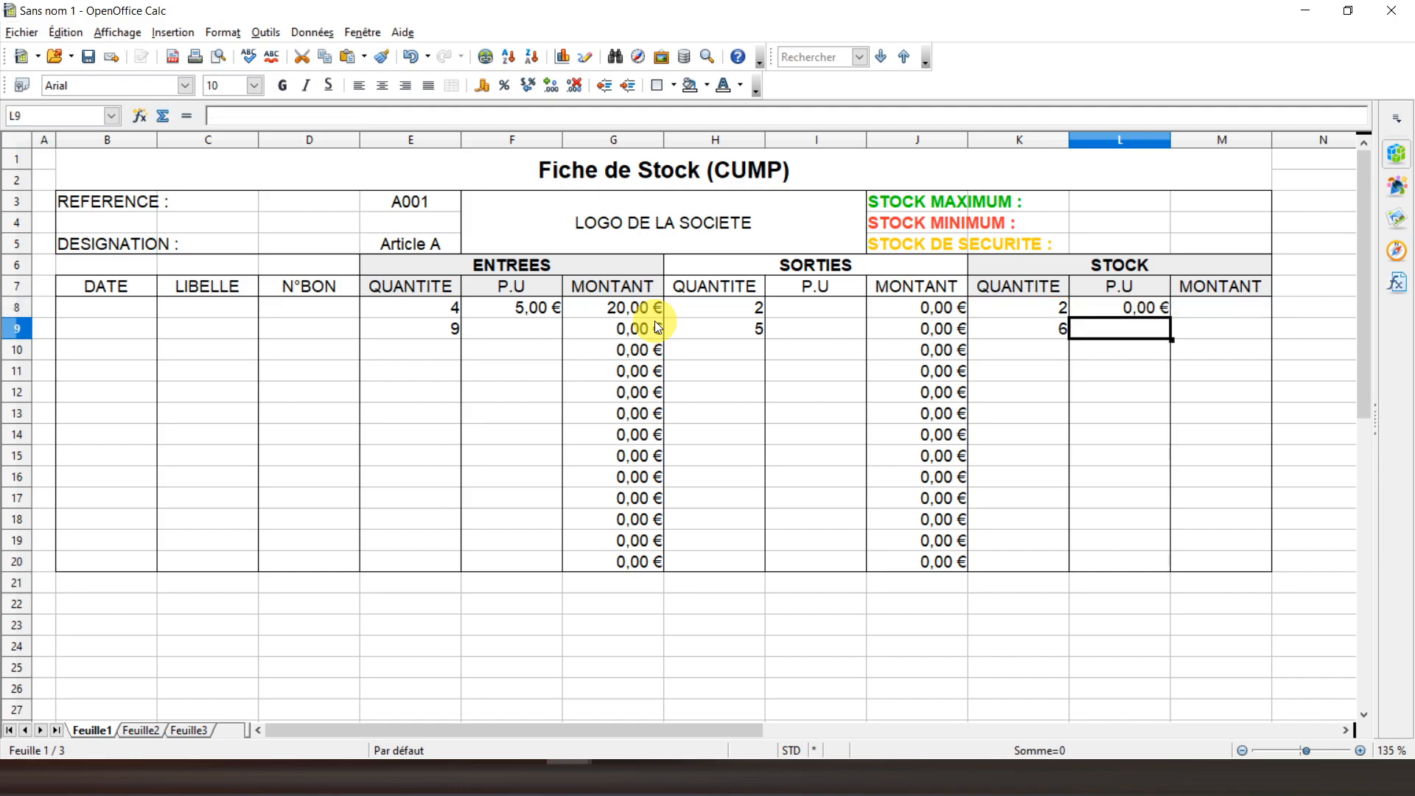
click(1106, 307)
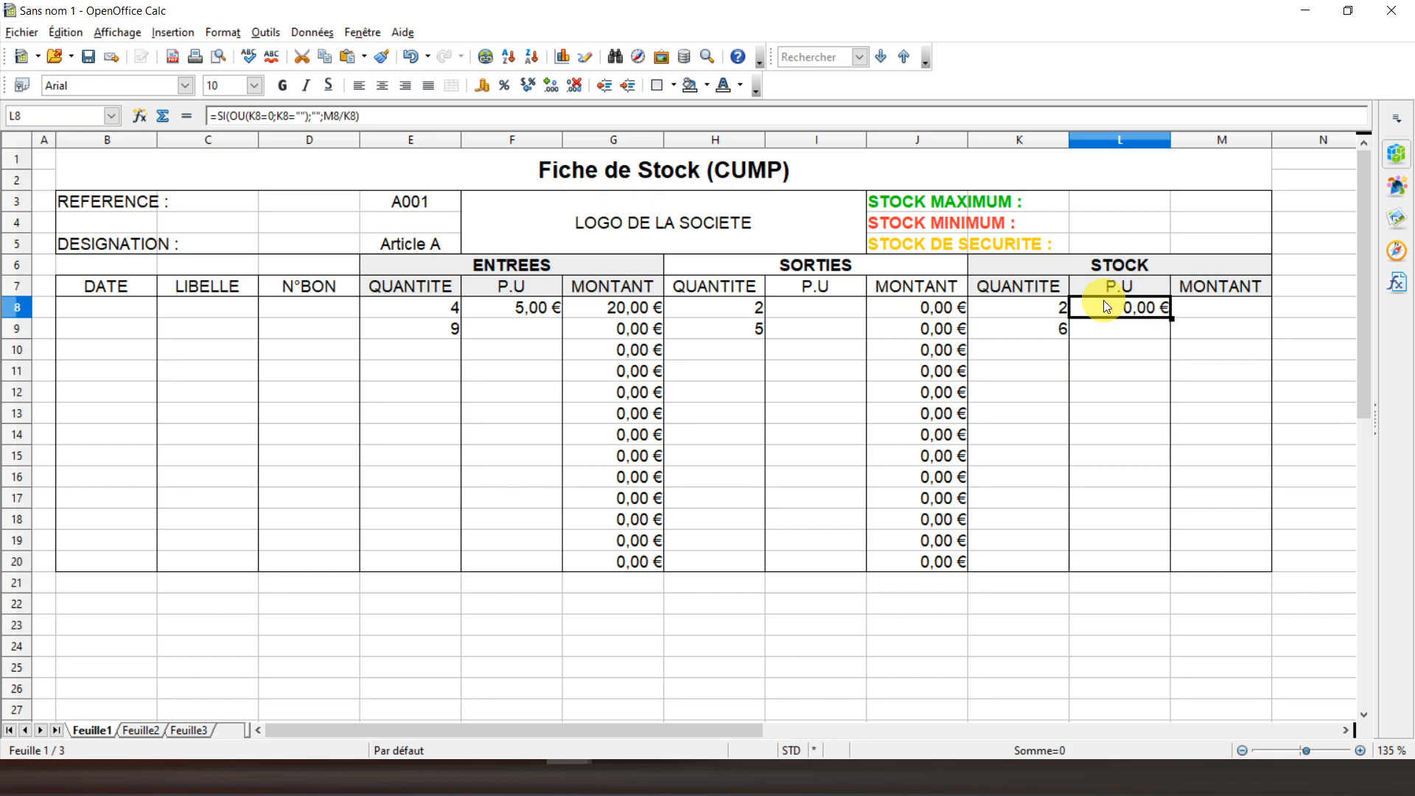
Test the L8 unit price formula with an amount of 200 in M8 and clear that test amount
click(1215, 312)
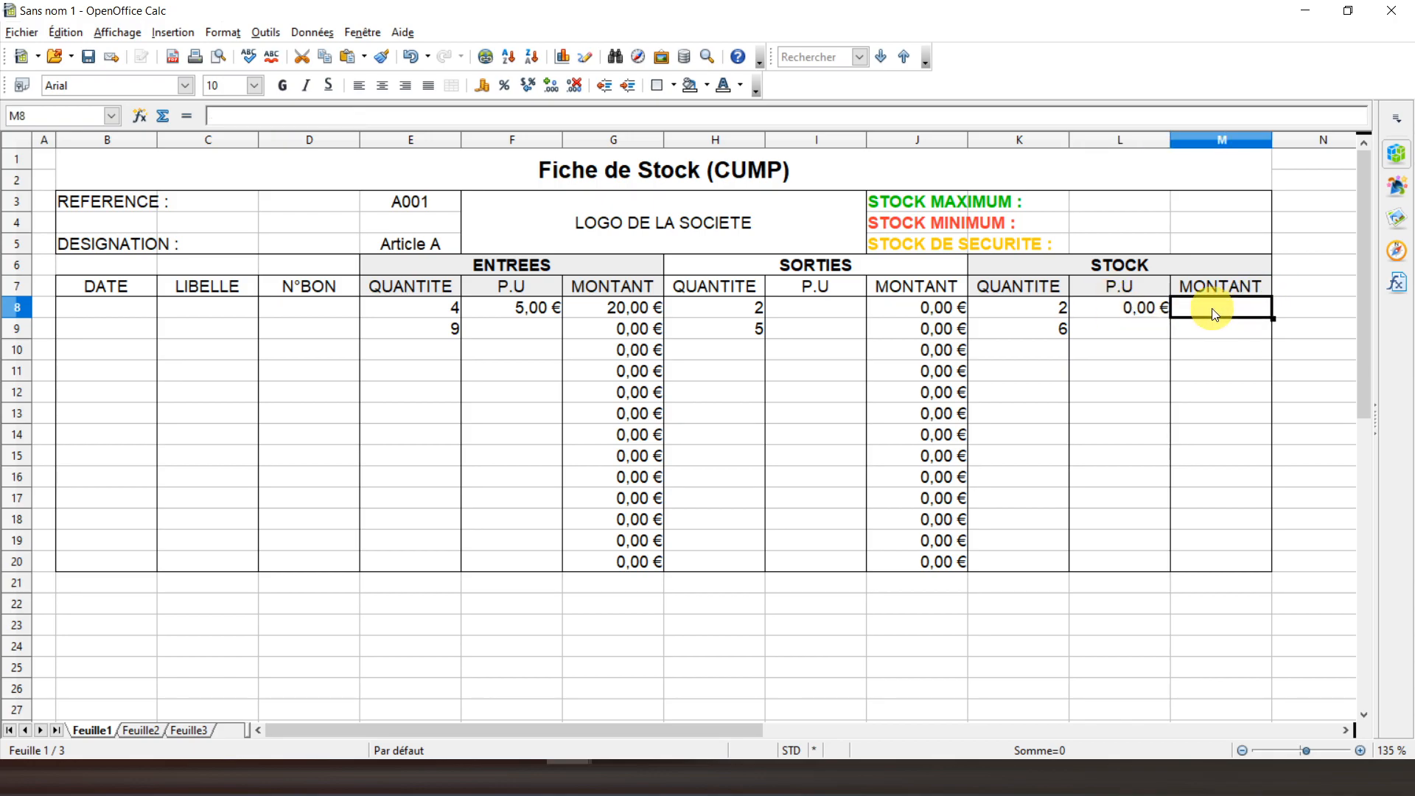
text(200)
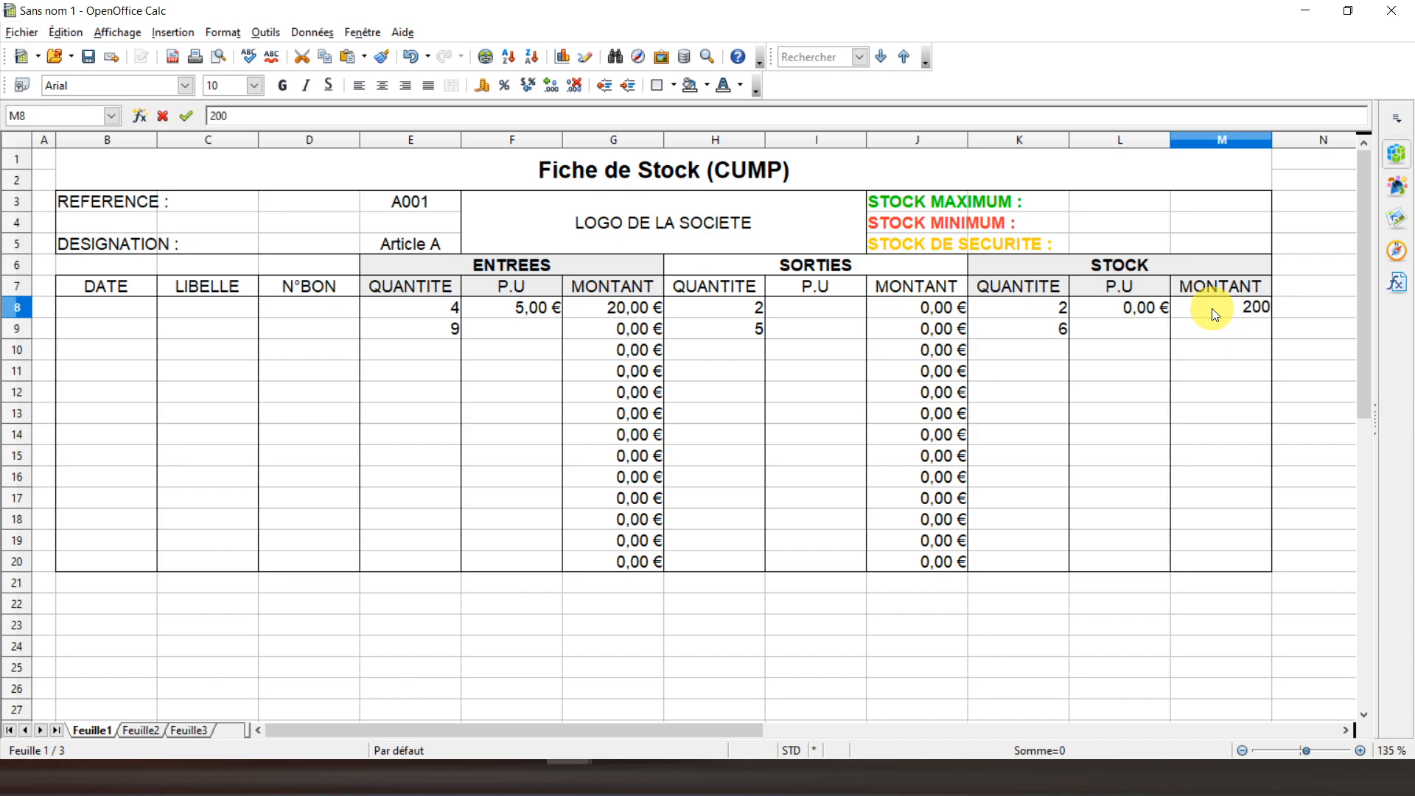
key(Return)
click(1091, 309)
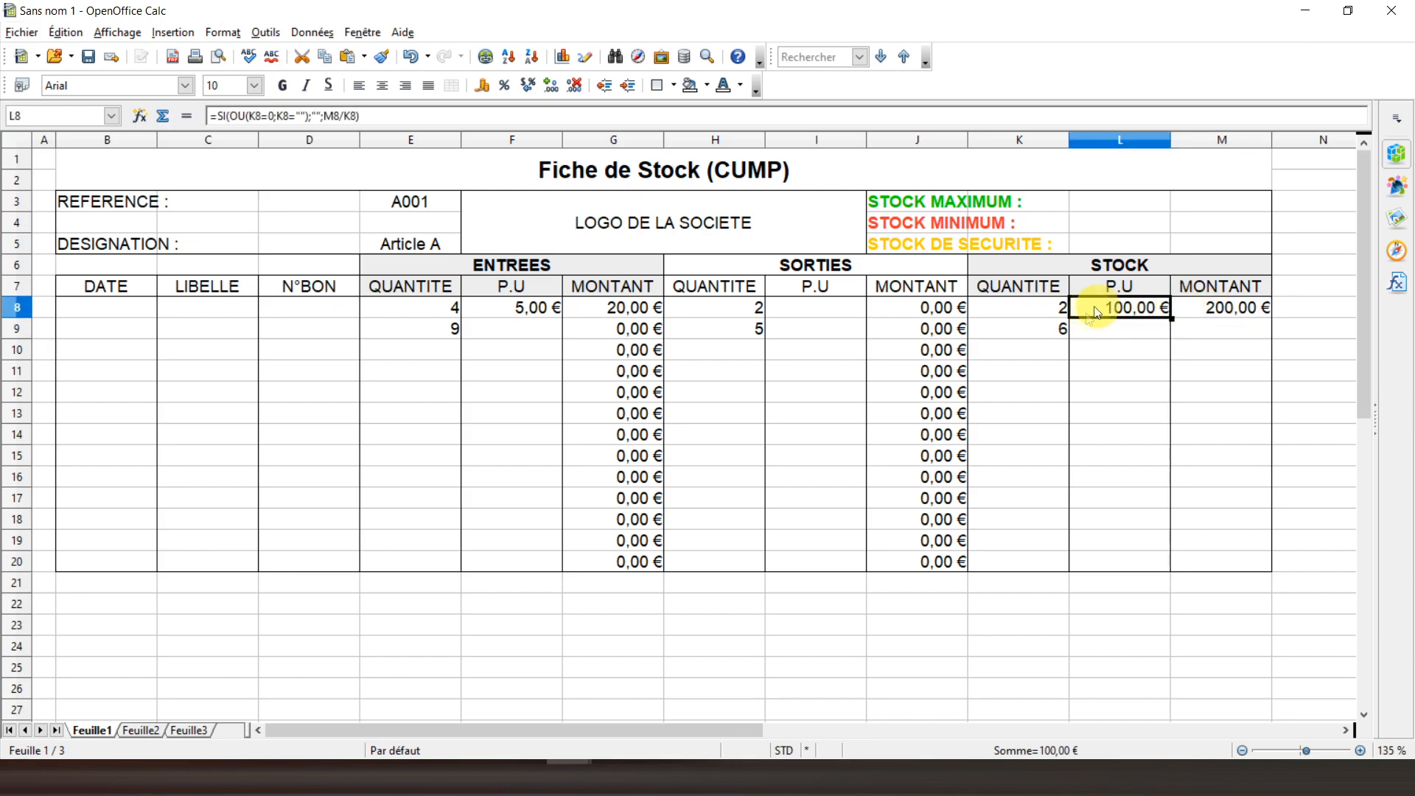
click(1193, 319)
click(1013, 302)
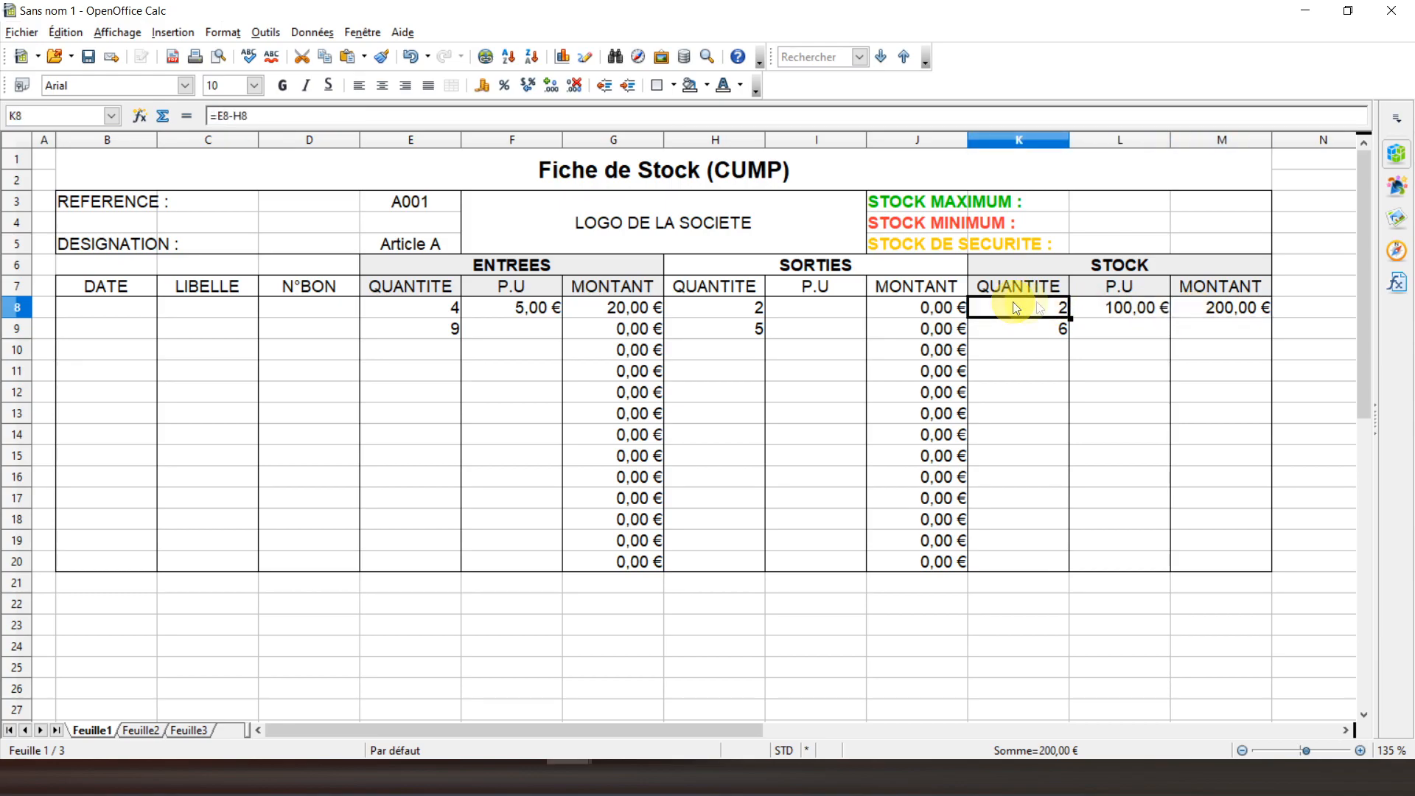
click(1227, 311)
key(Delete)
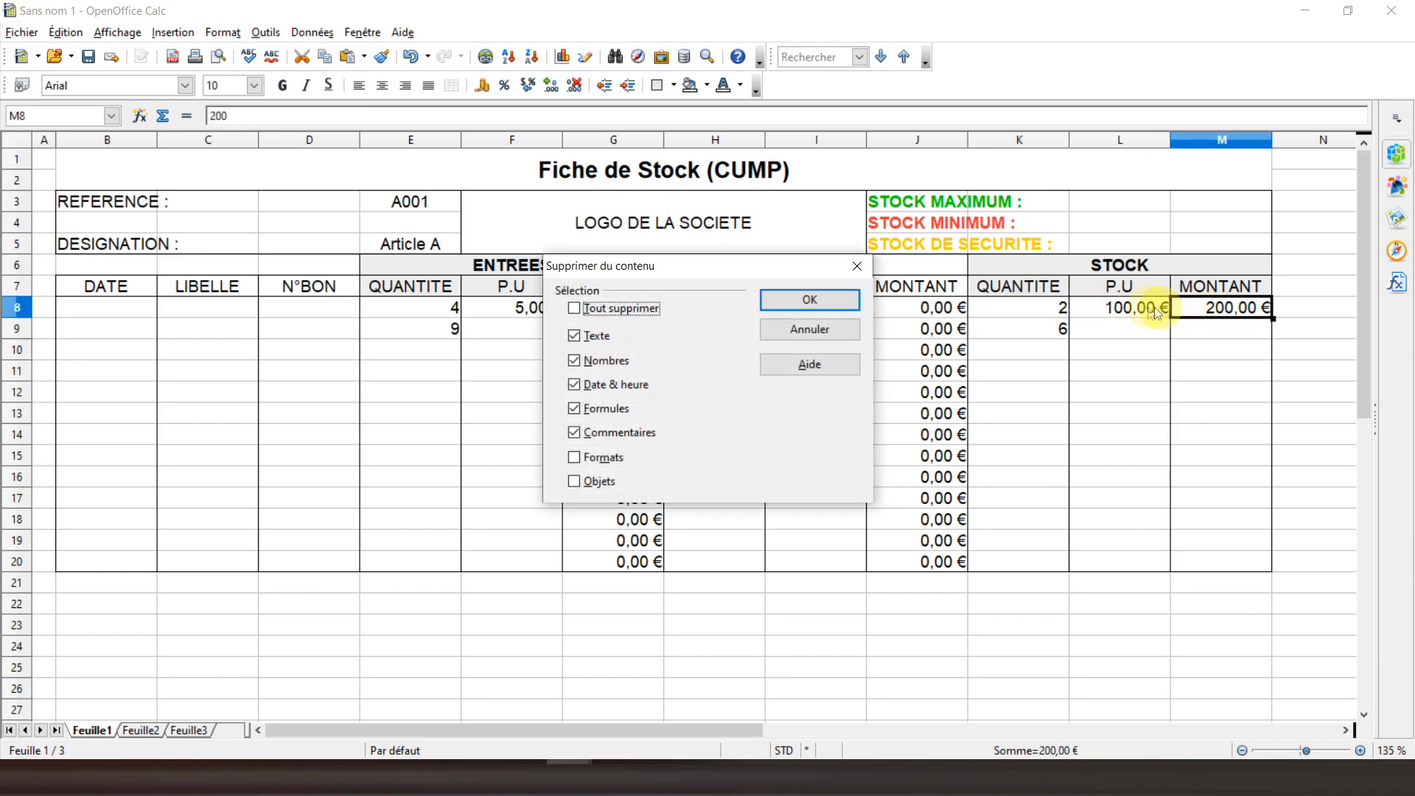
click(814, 298)
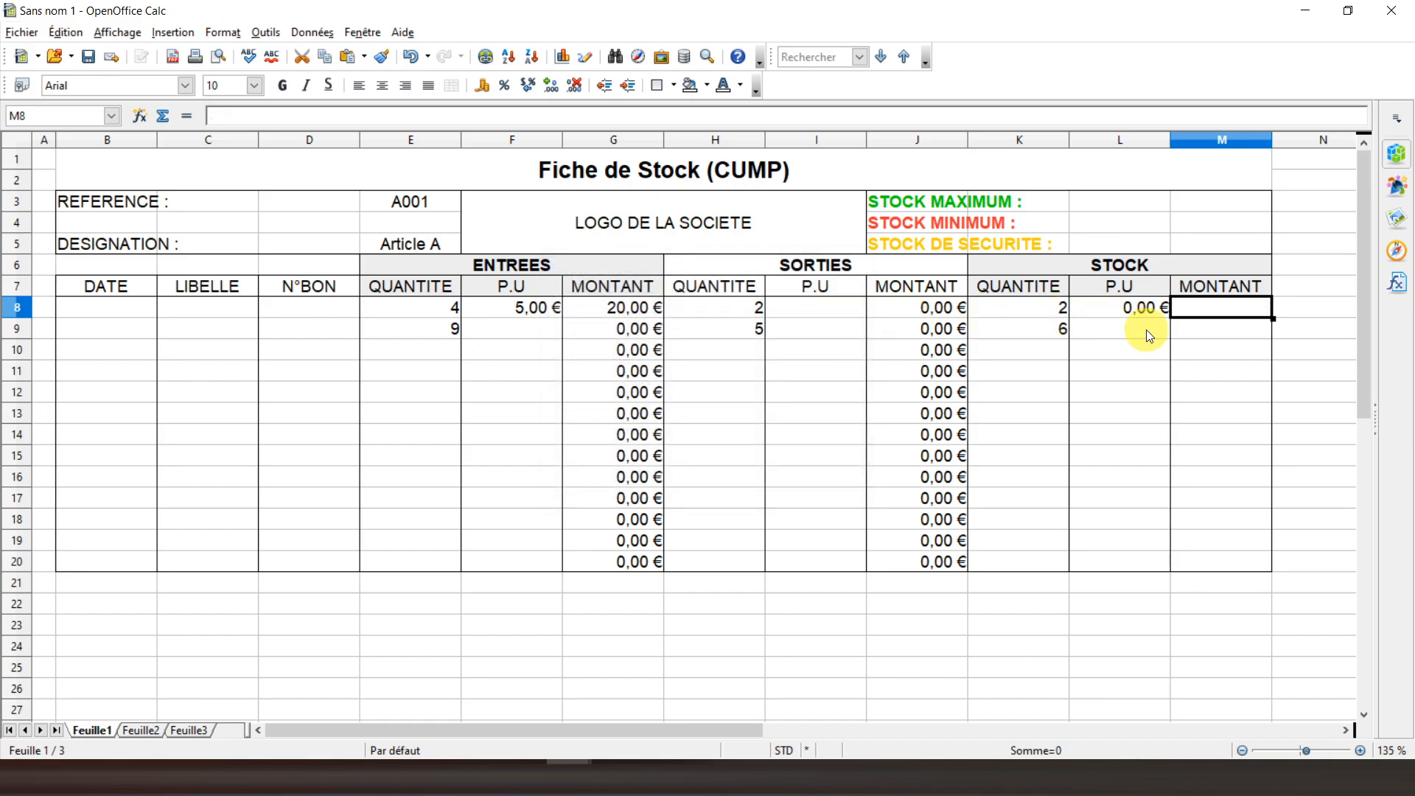
Copy the stock unit price formula in L8 and paste it into L9:L20 using paste special with formulas included and formats left out
click(1104, 308)
right_click(1105, 308)
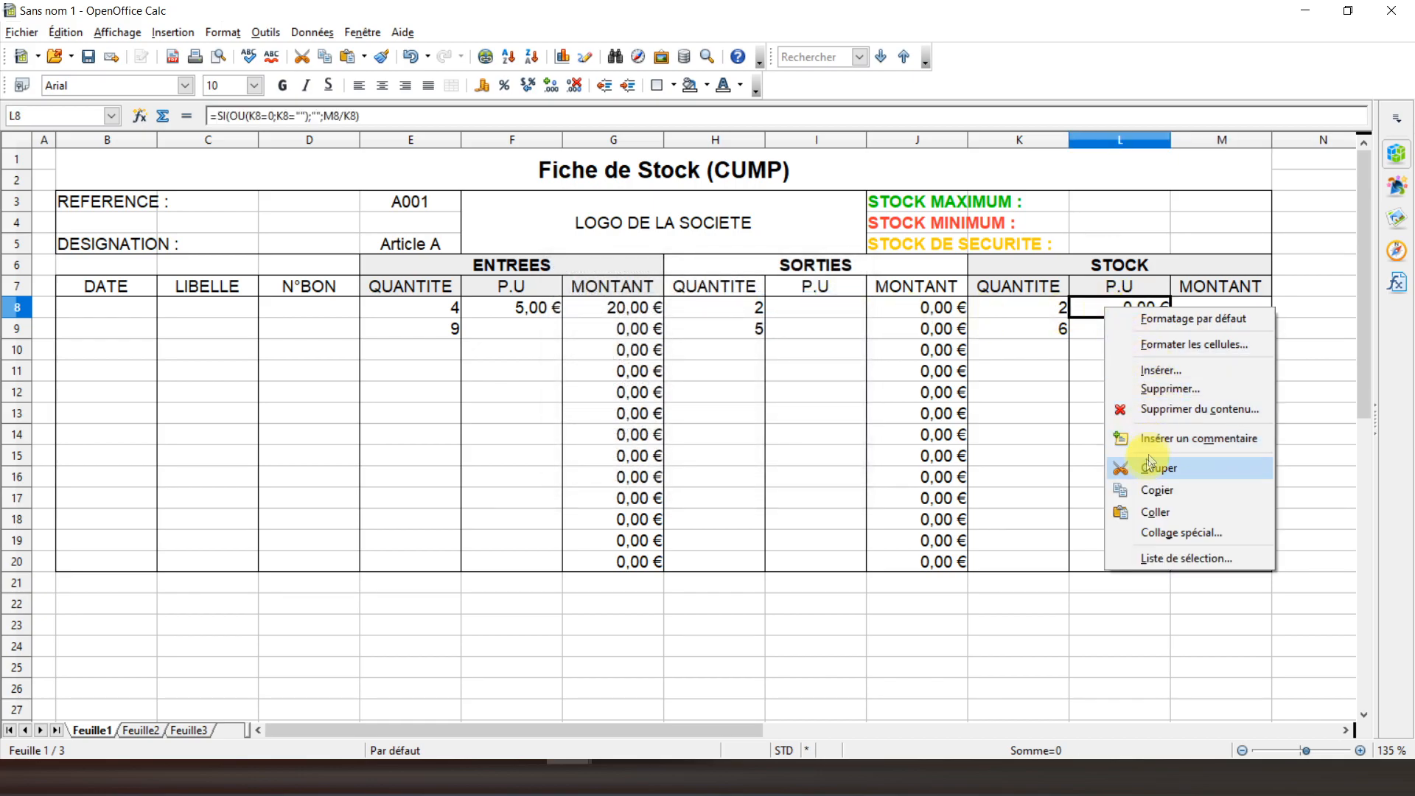
click(1152, 491)
drag(1105, 333, 1117, 557)
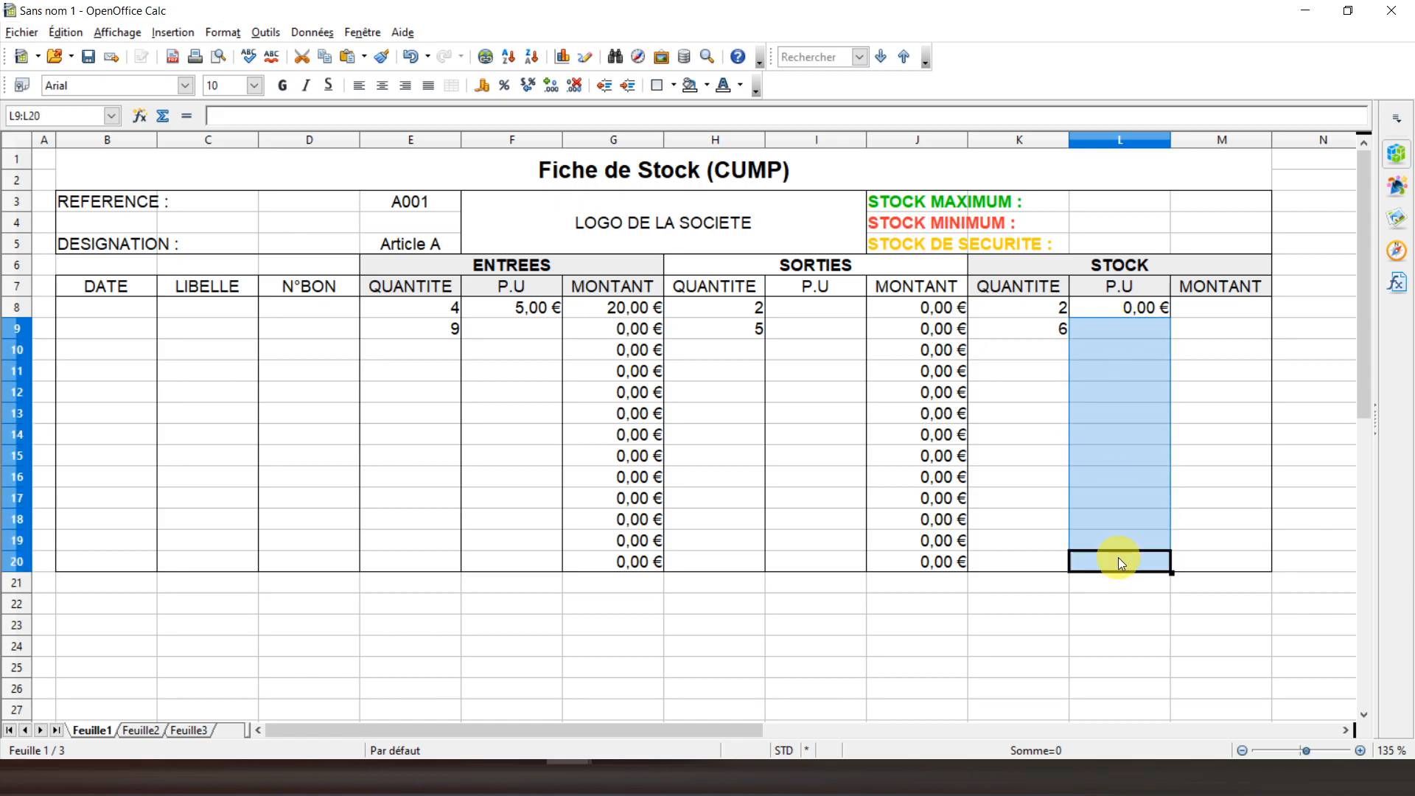
right_click(1122, 440)
click(1174, 668)
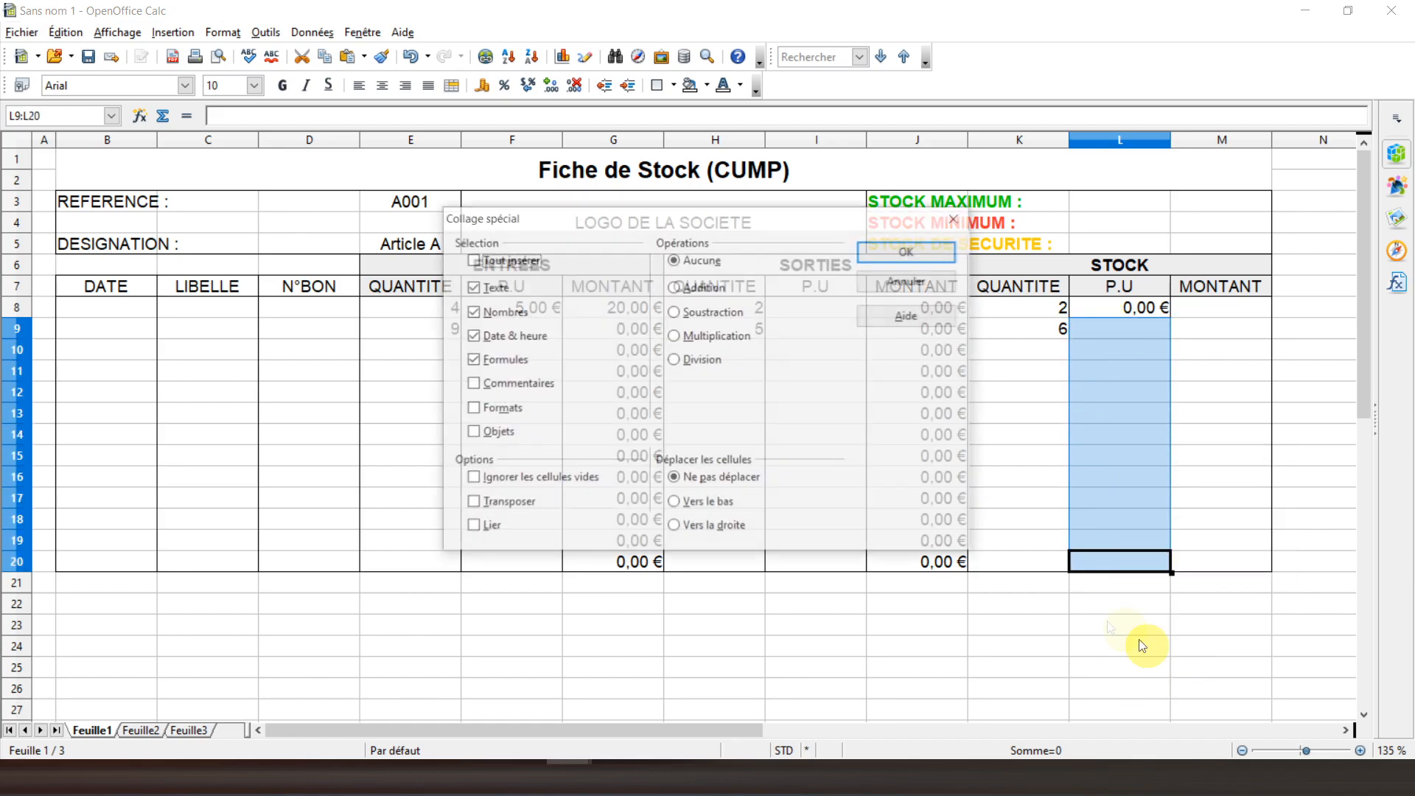
click(912, 252)
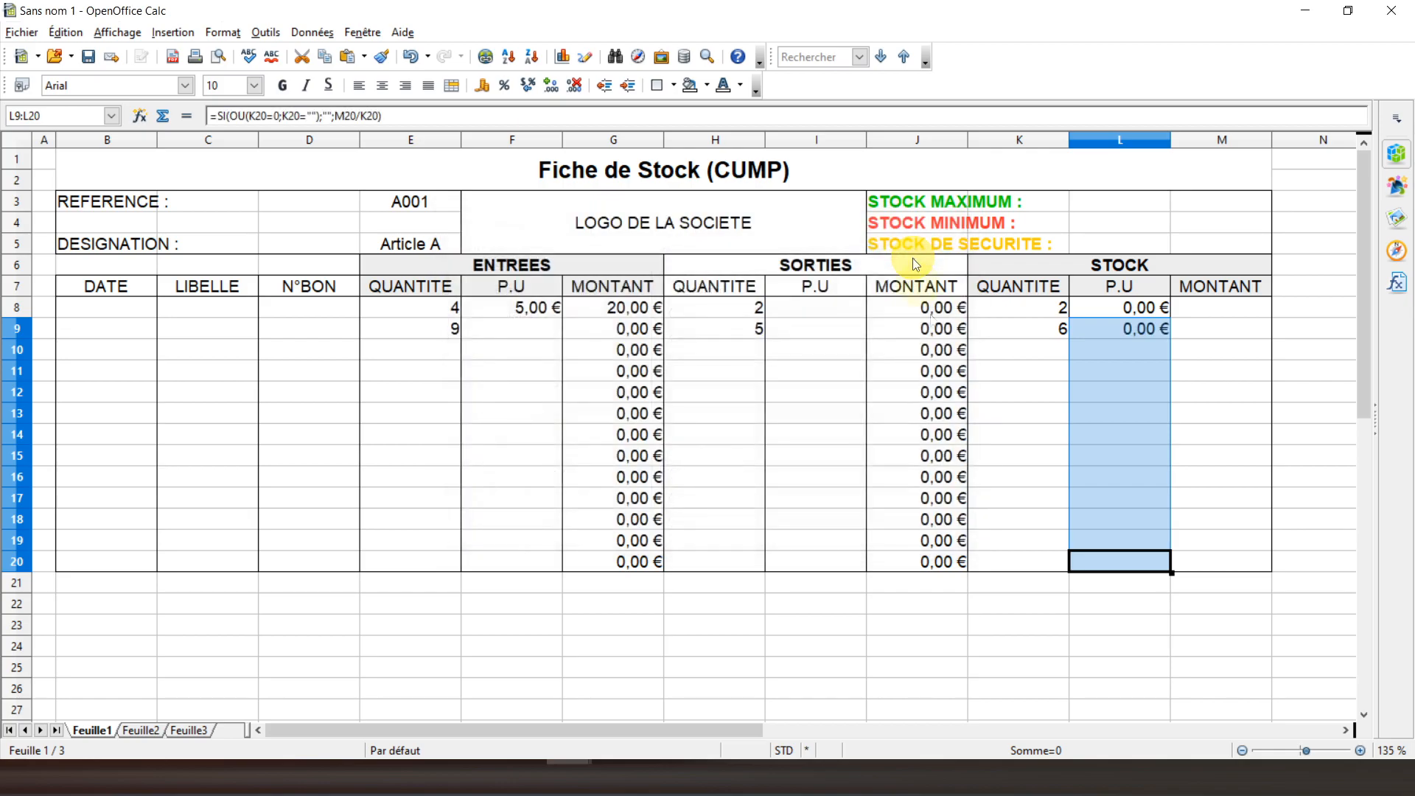
click(1140, 351)
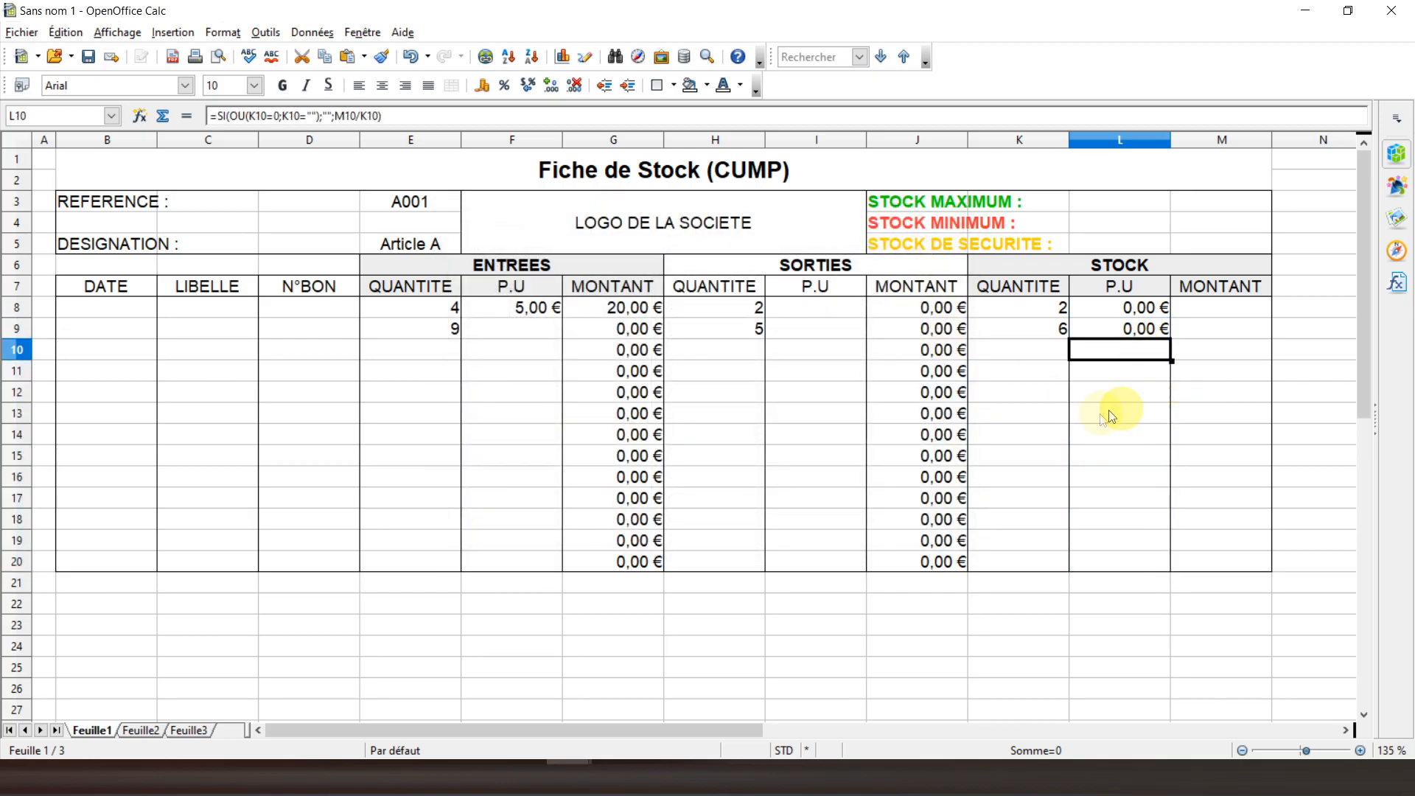
Enter the formula =SI(ET(E8="";H8="");"";G8-J8) in the "STOCK" amount cell M8
click(1196, 309)
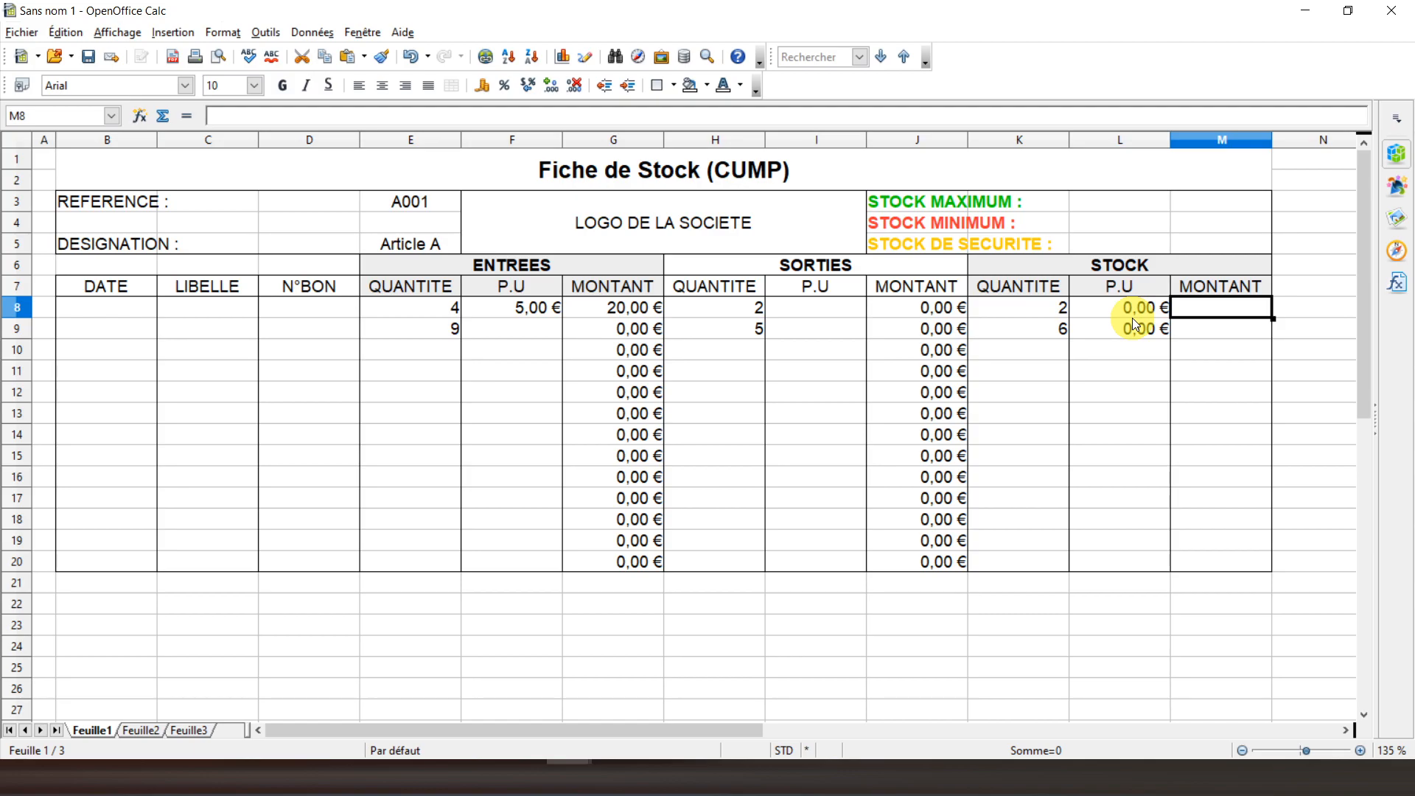
text(=si()
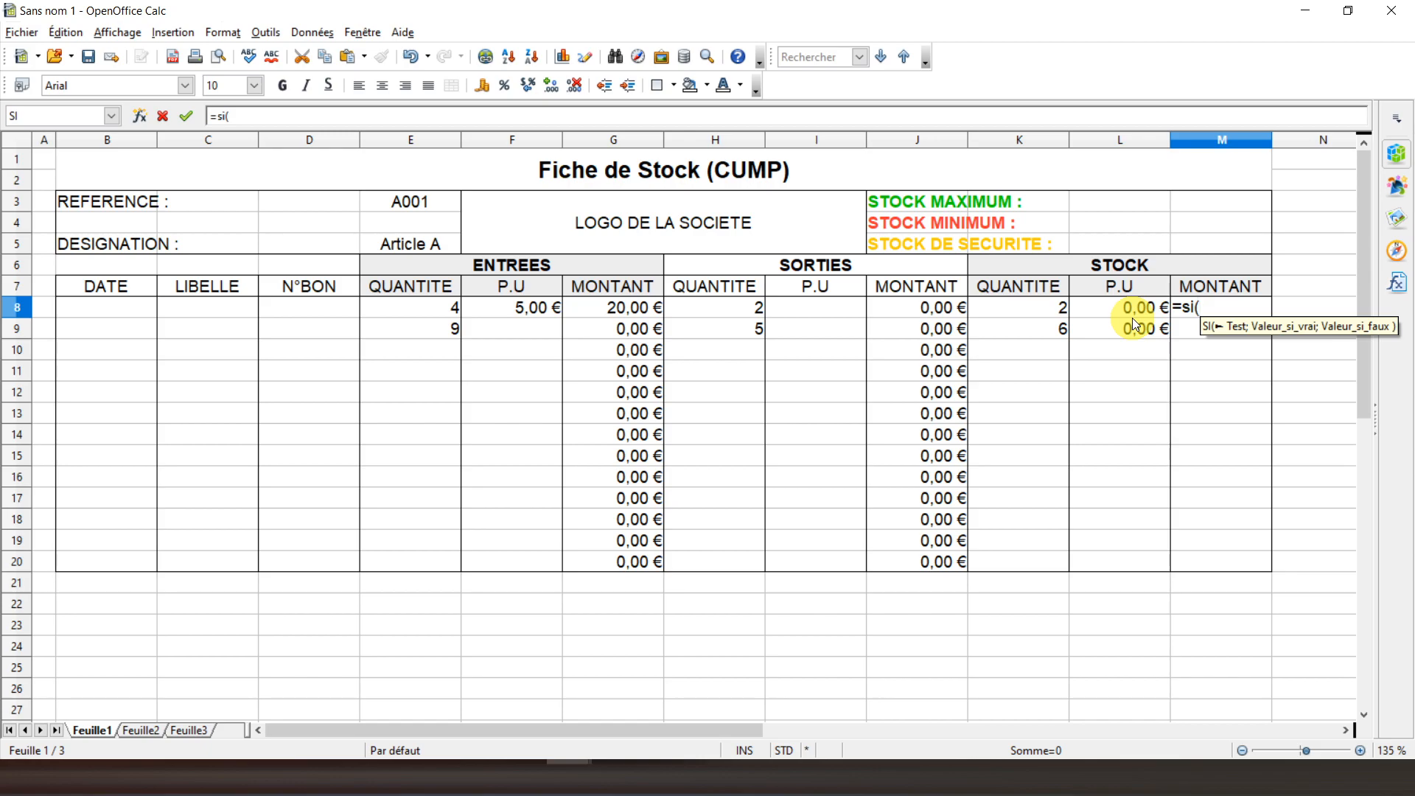
text(et()
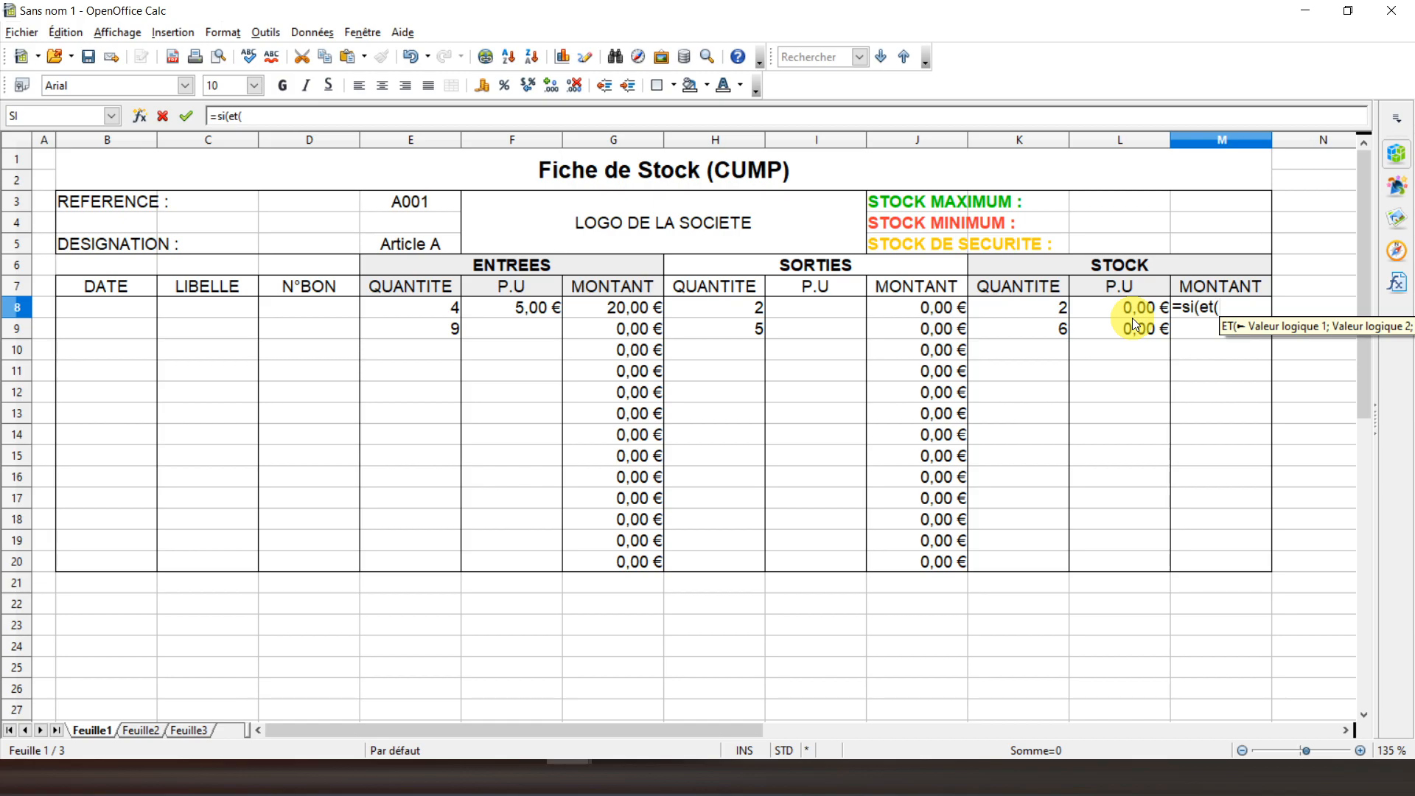
text(E8=)
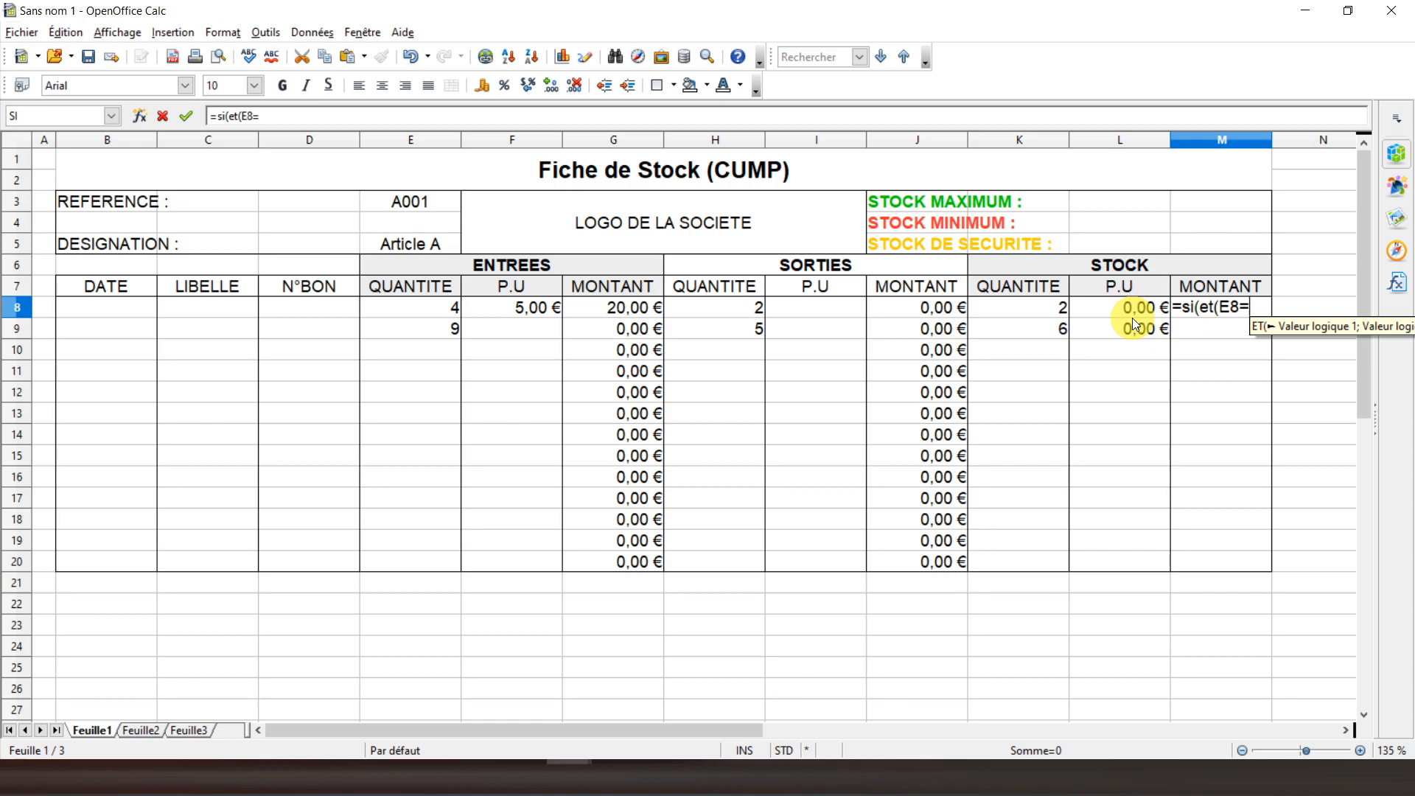
text(")
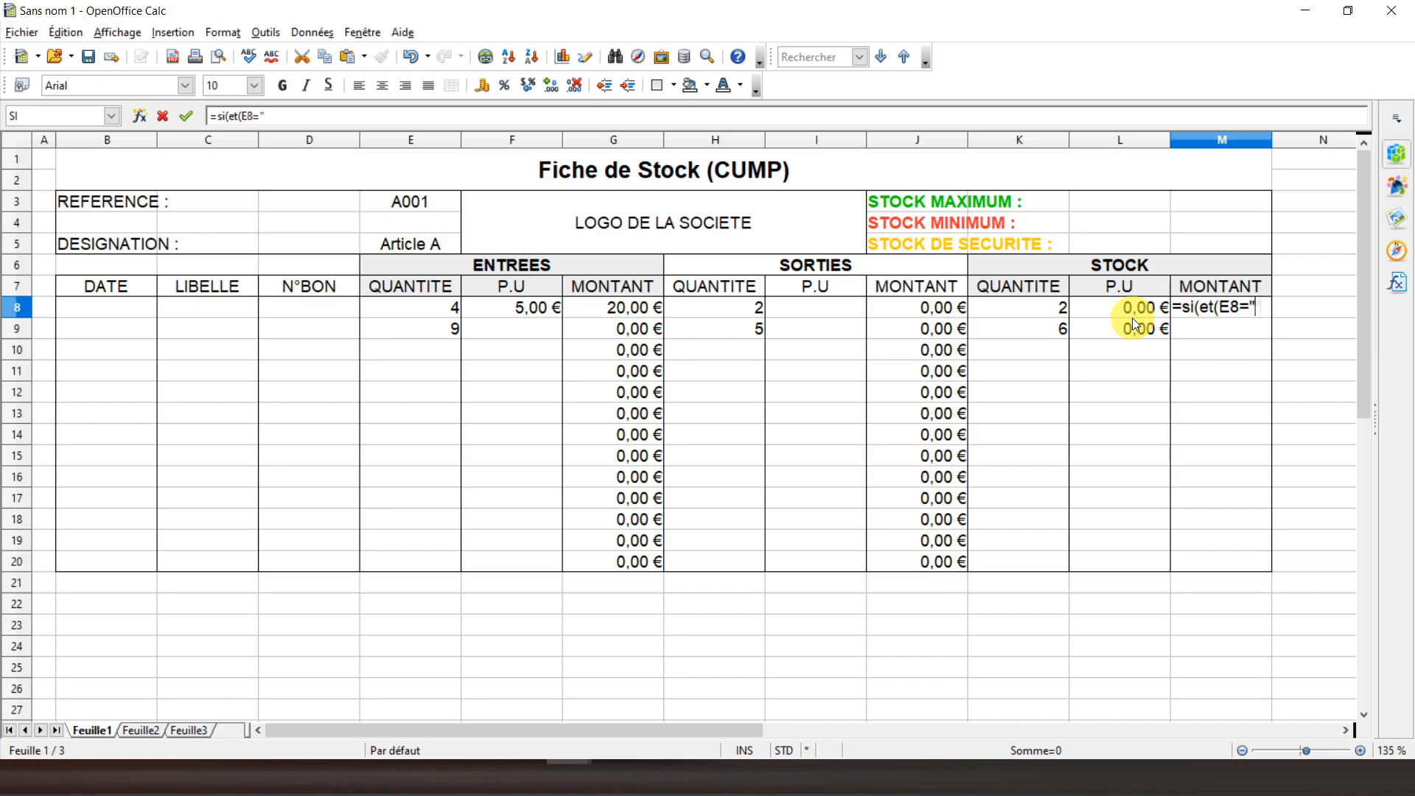
text(";)
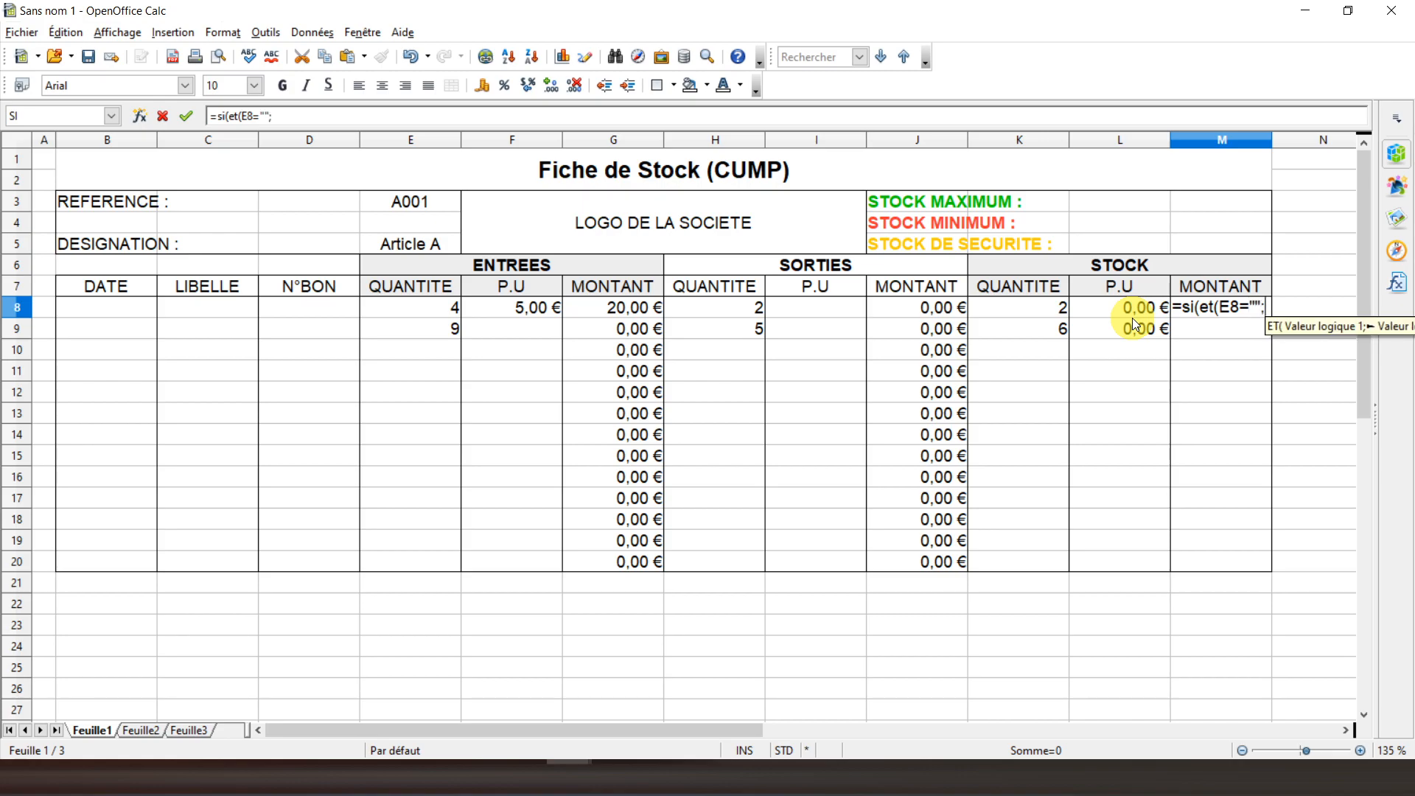
text(H8)
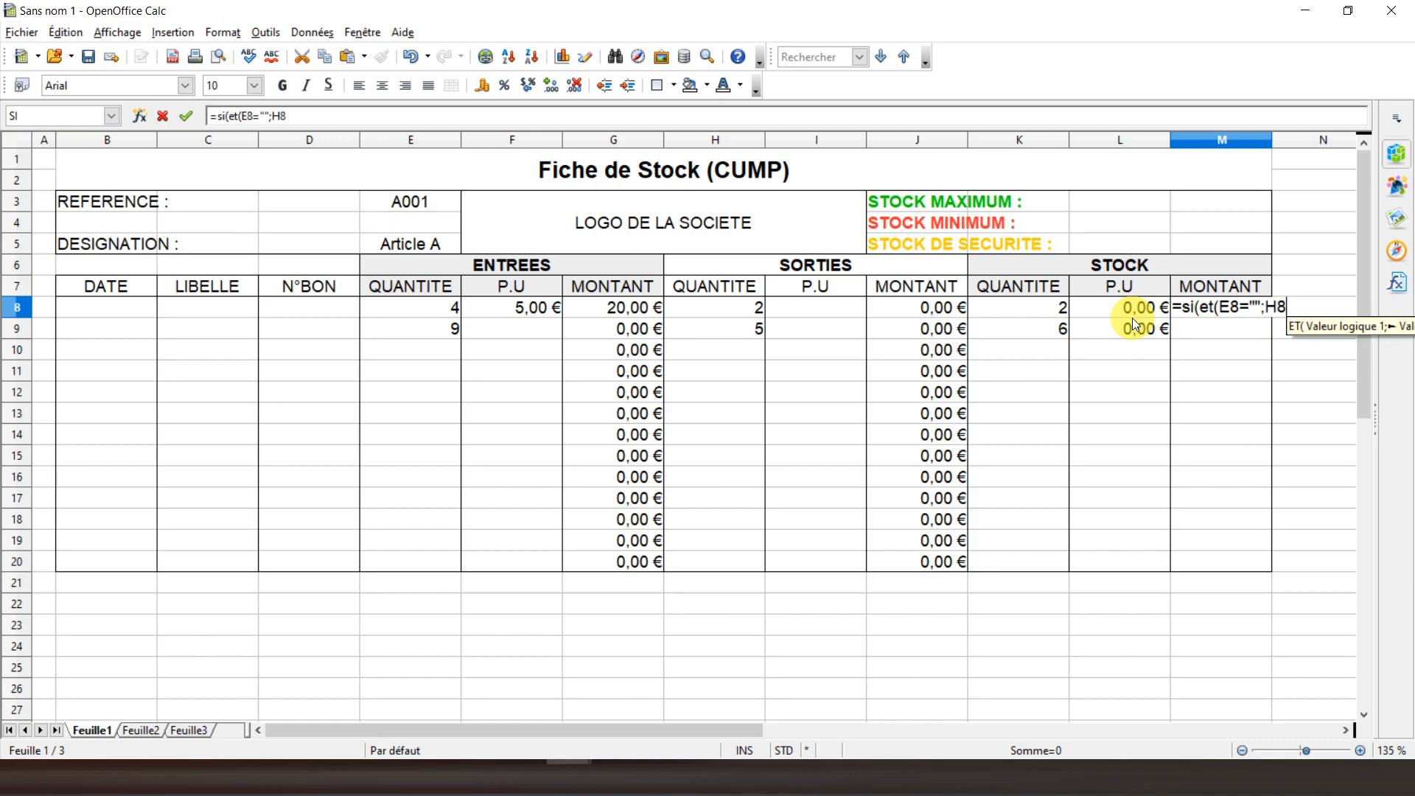
text(="")
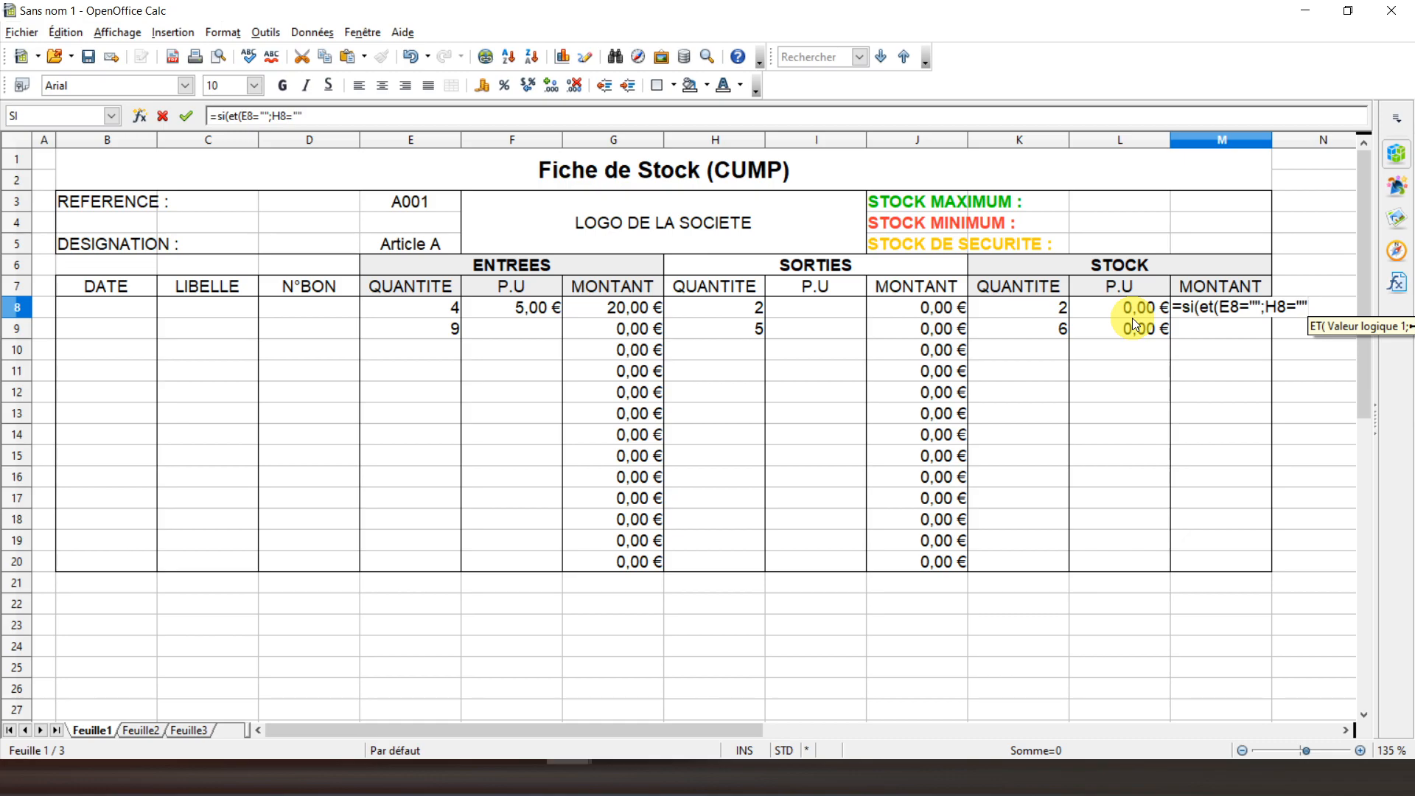
text())
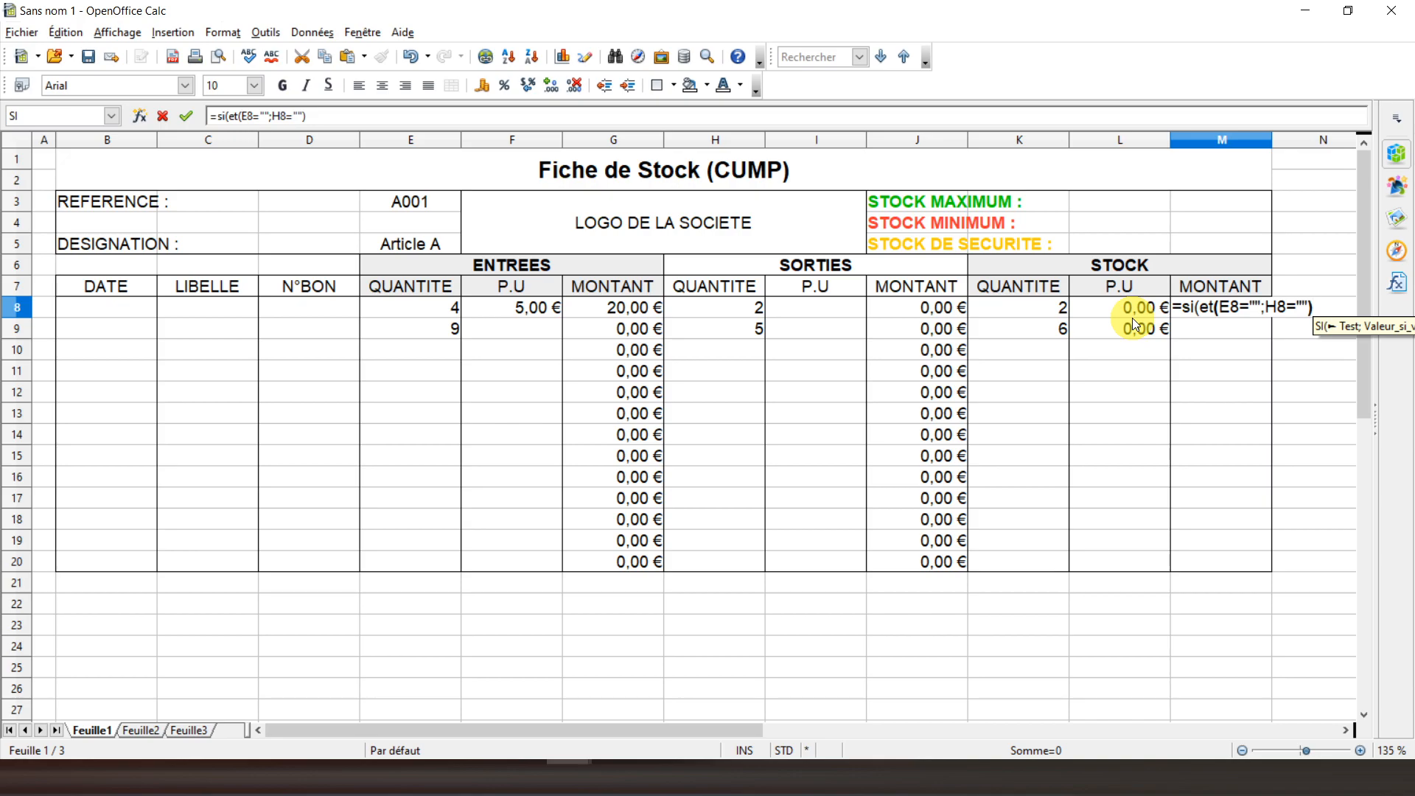
text(;"")
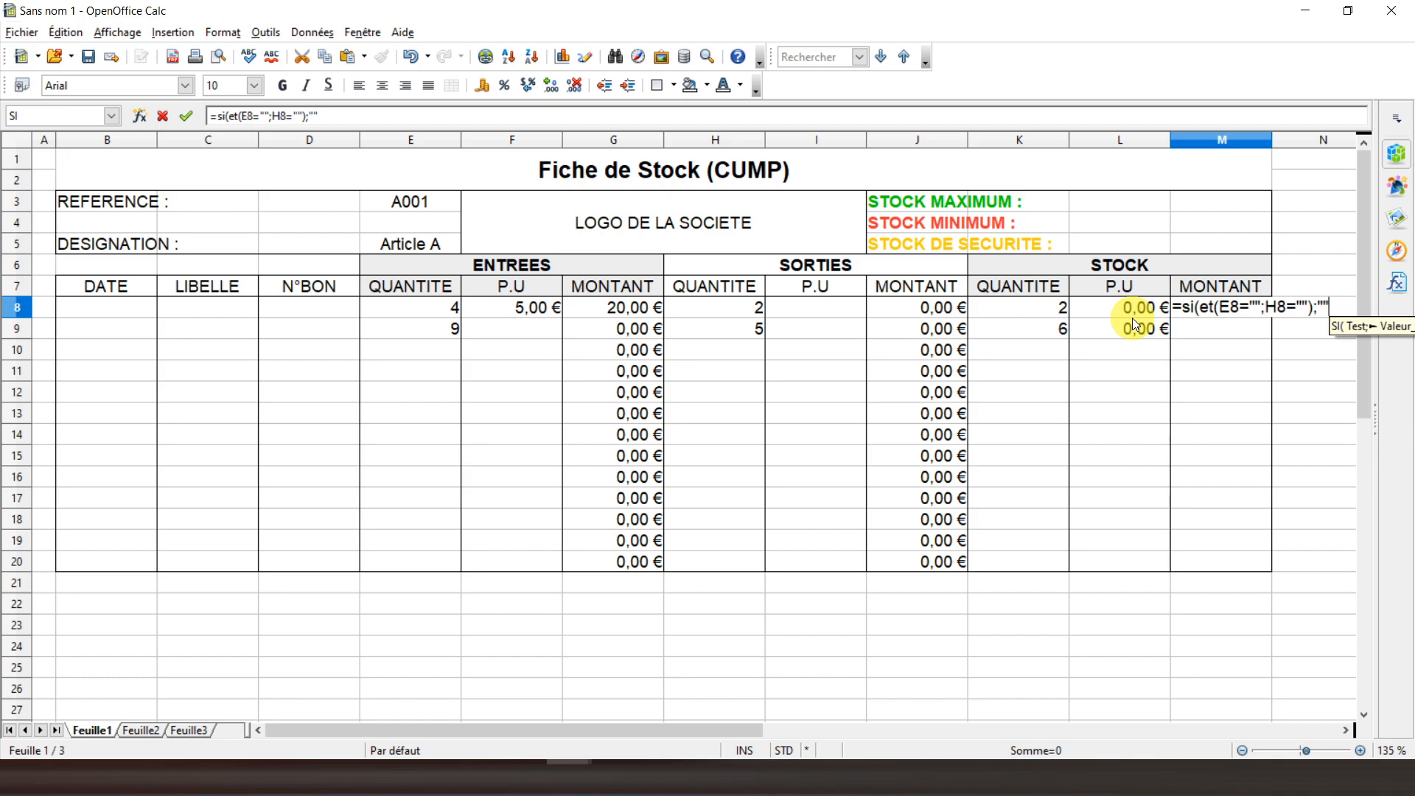
text(;)
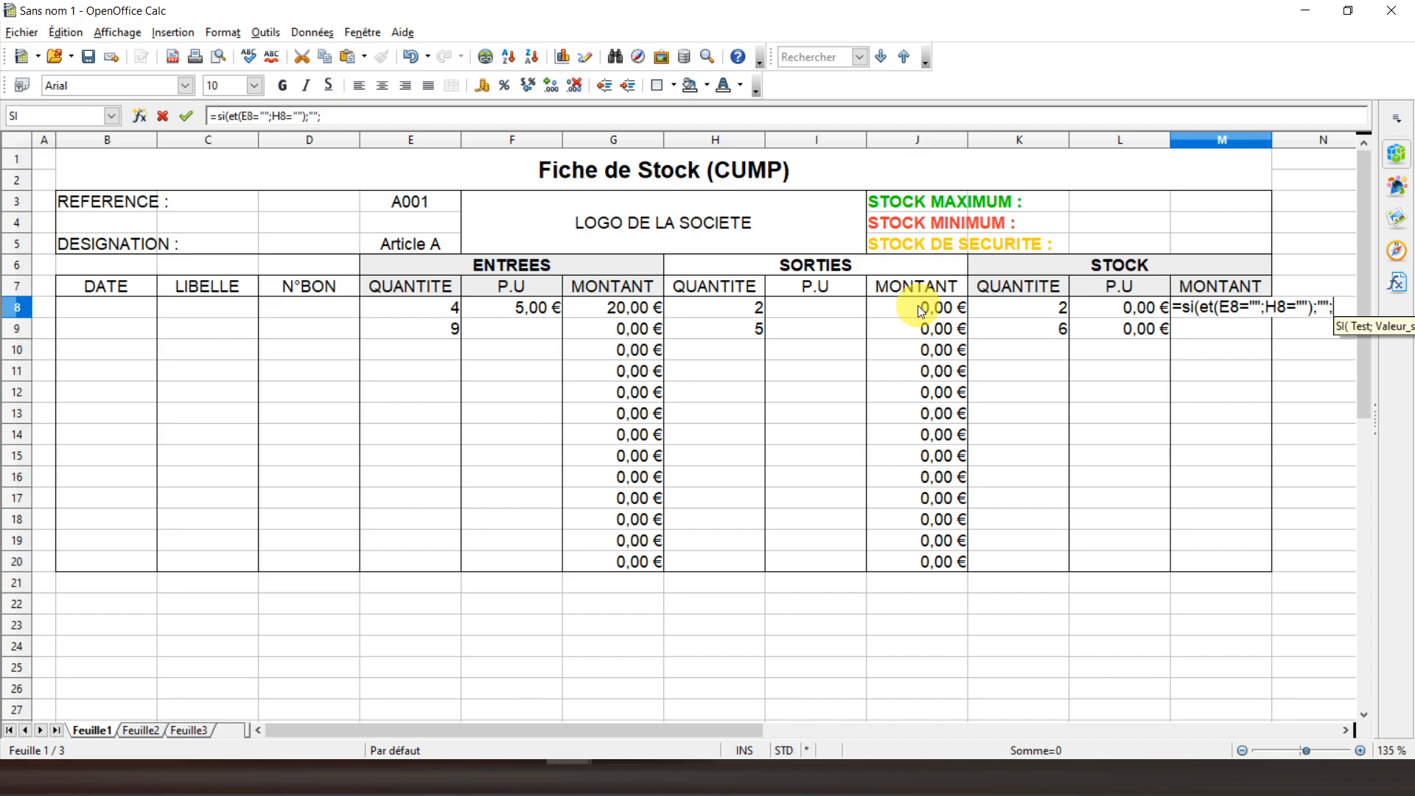
click(659, 309)
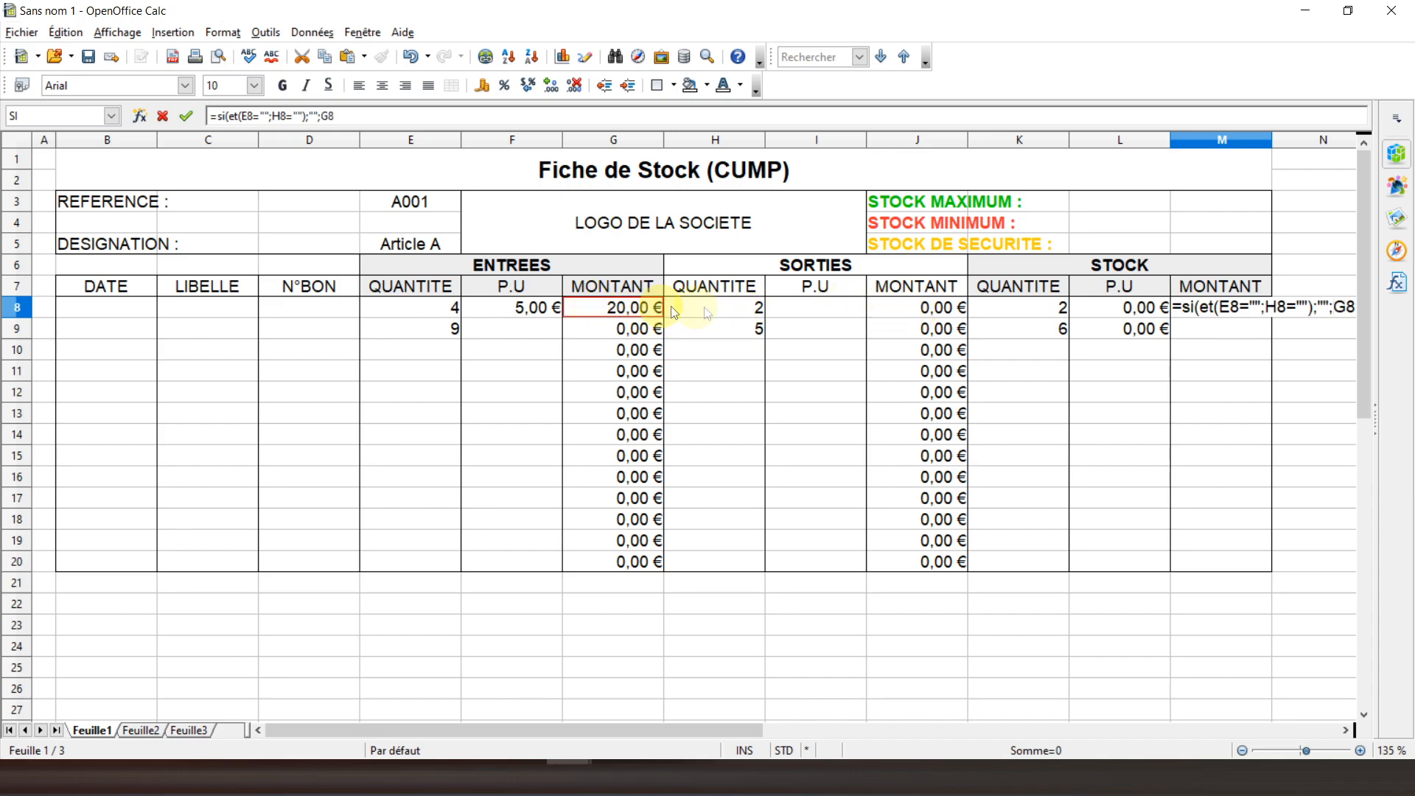
text(-)
click(903, 309)
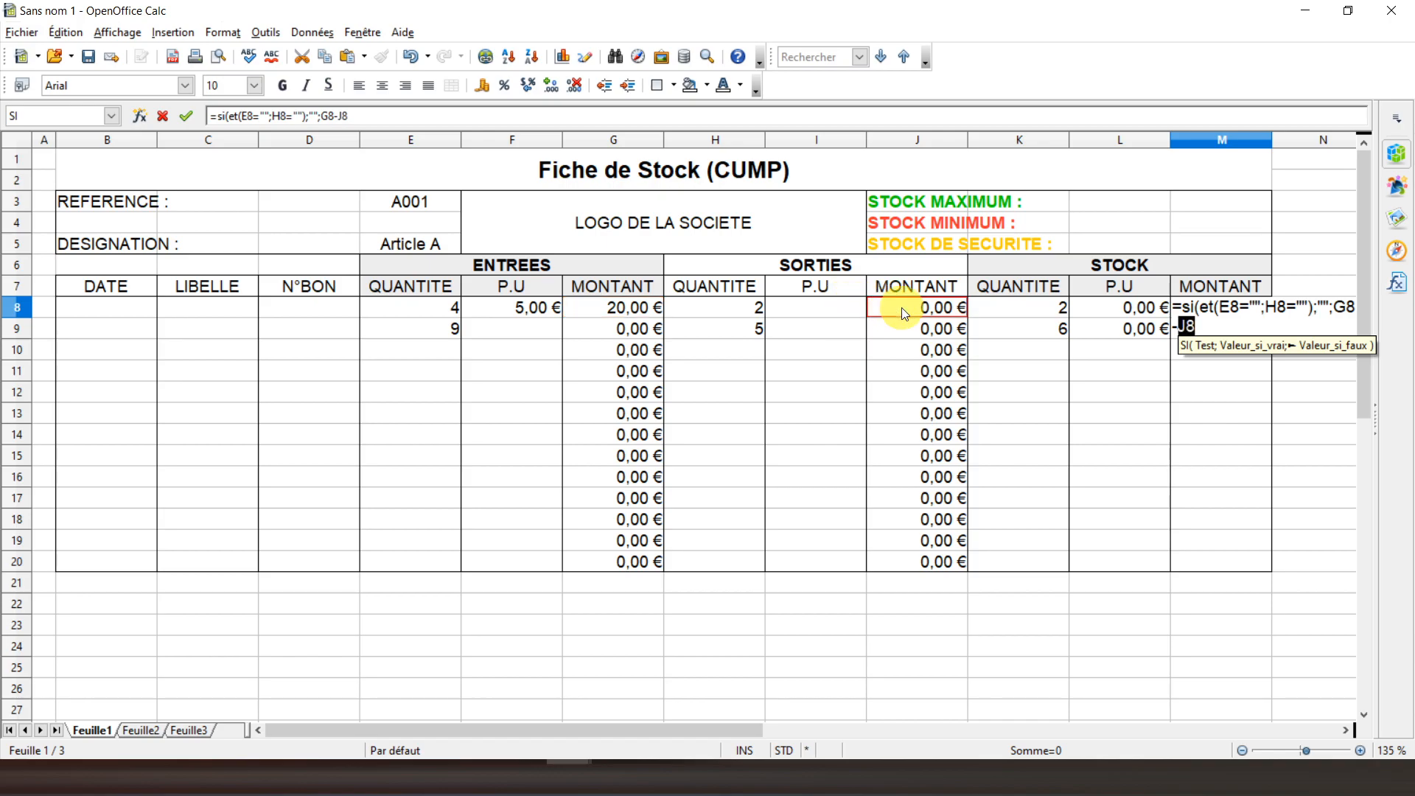
text())
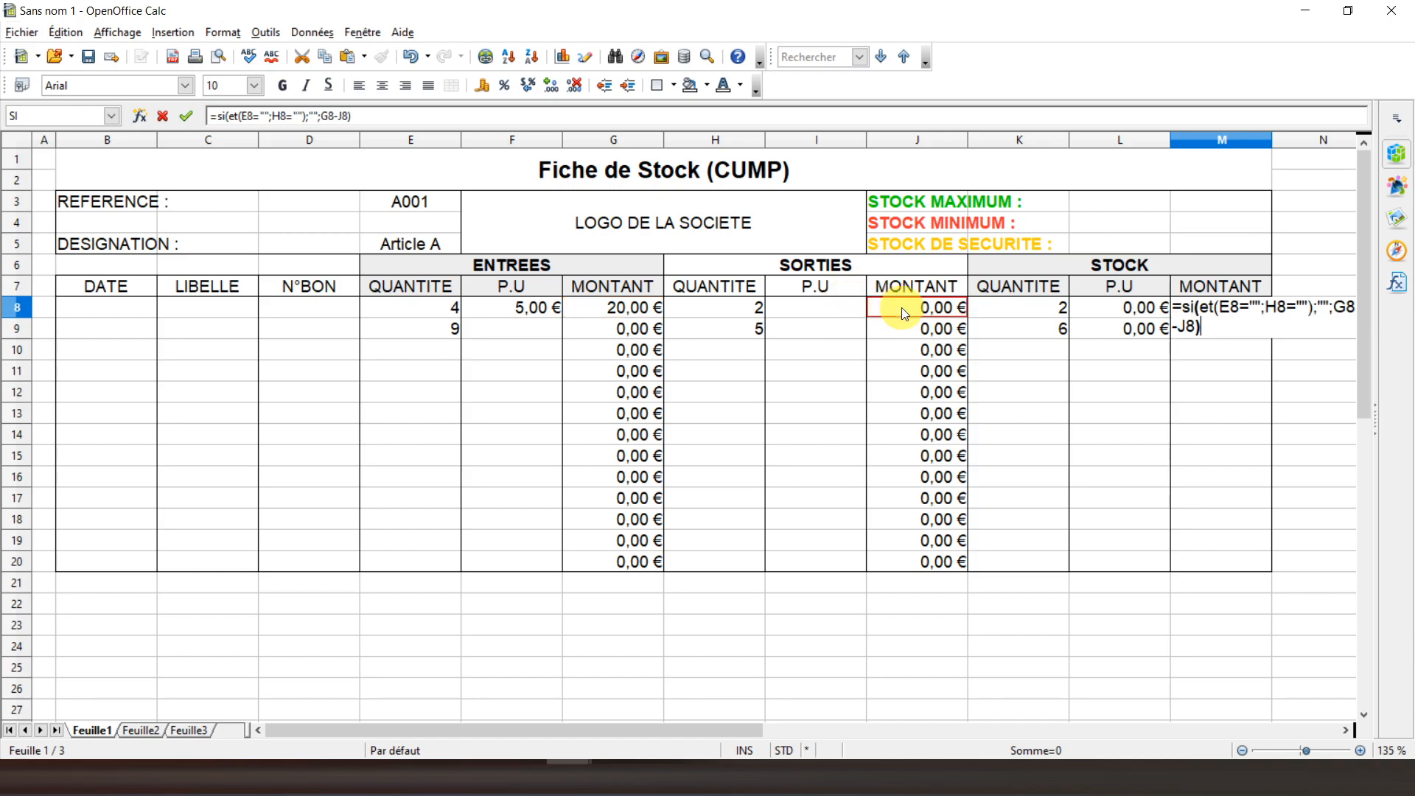
key(Return)
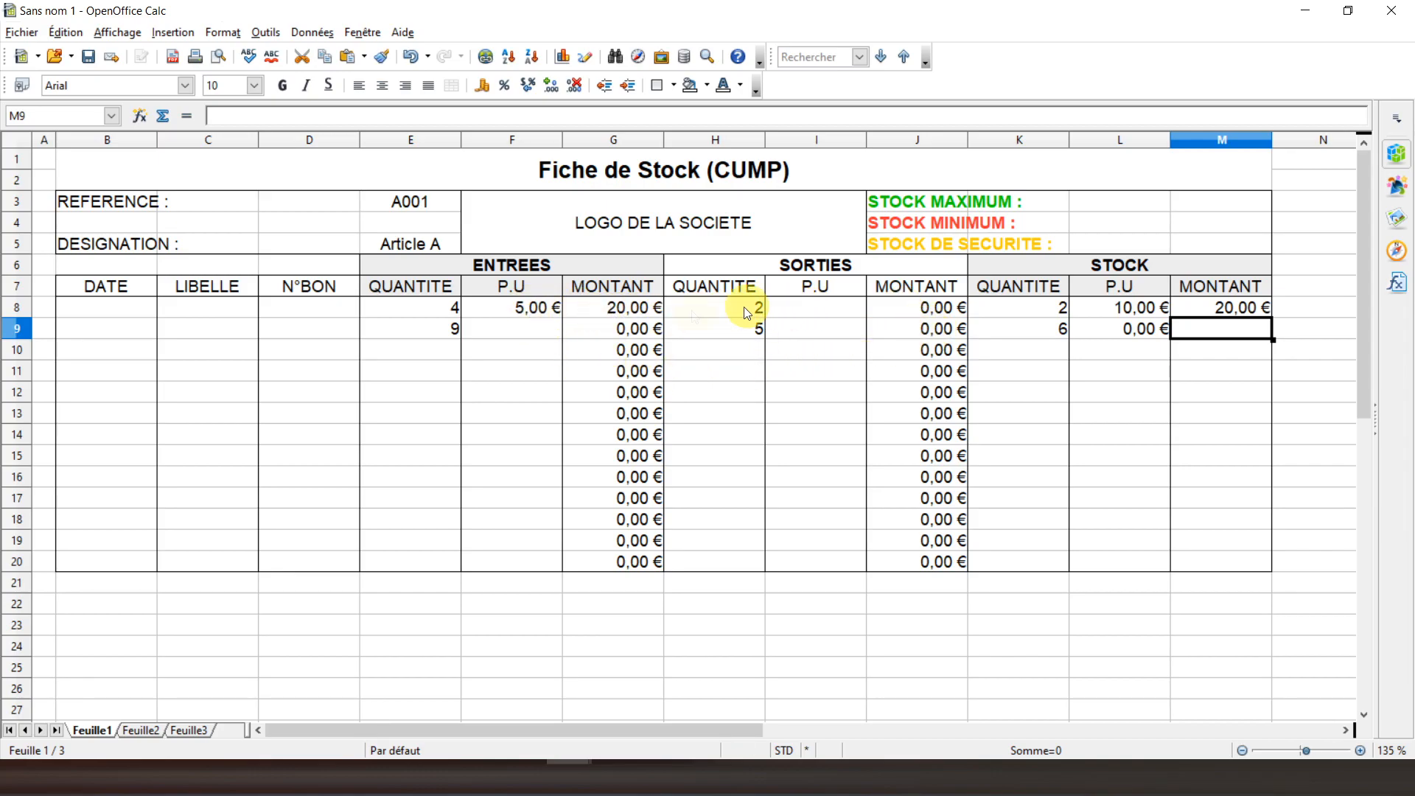
Enter 2 as the "SORTIES" unit price in I8 and check the stock quantity, unit price and amount cells of row 8
click(456, 313)
click(547, 313)
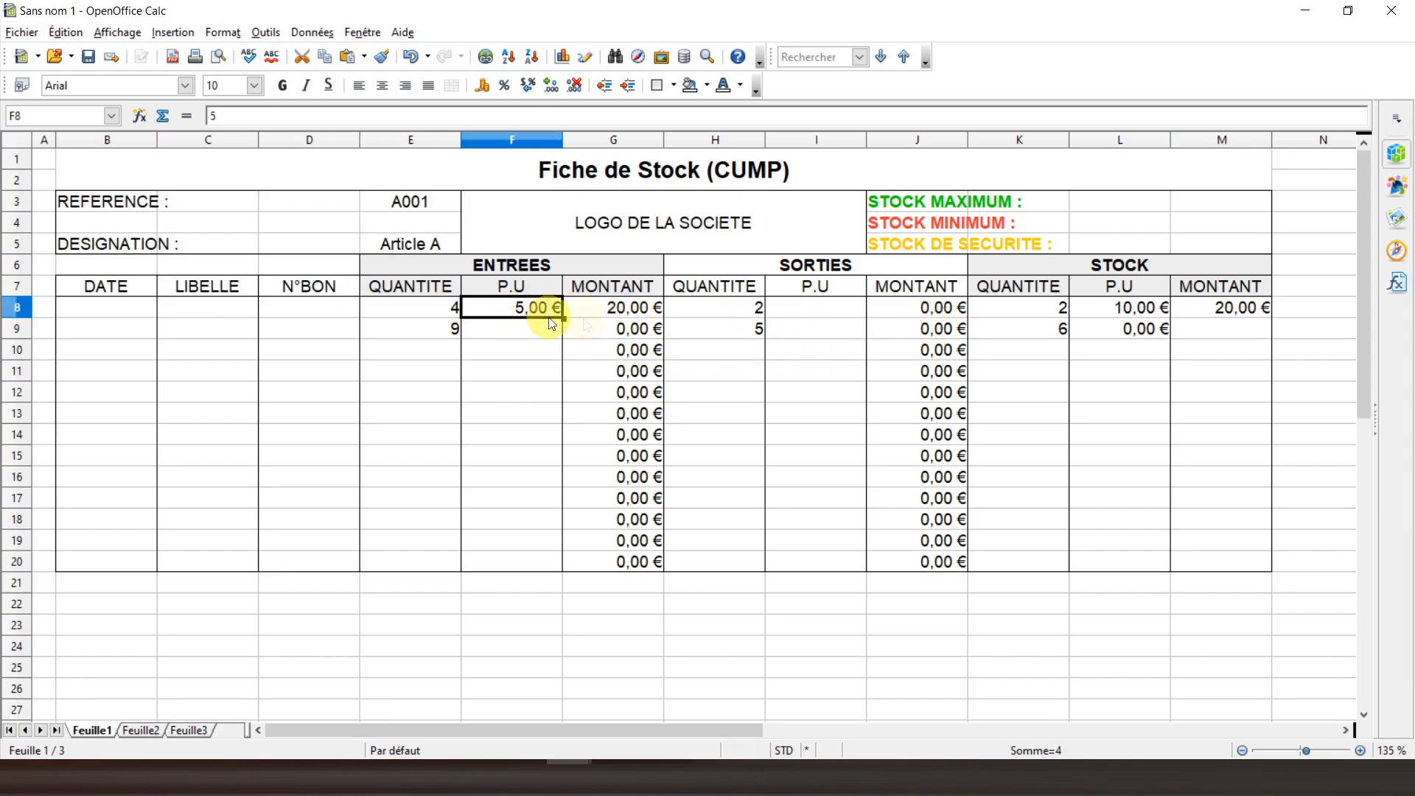
click(795, 316)
text(2)
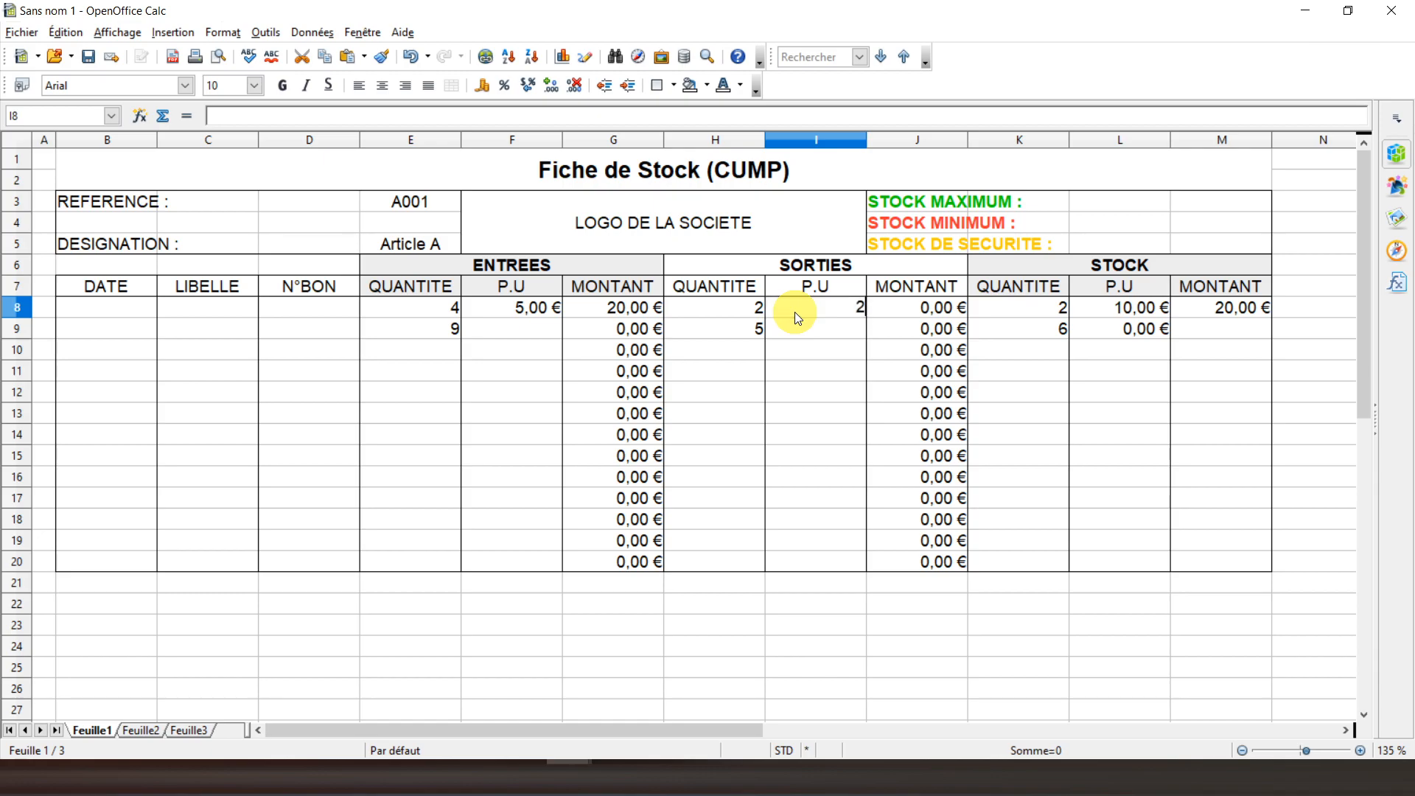
key(Return)
click(1197, 316)
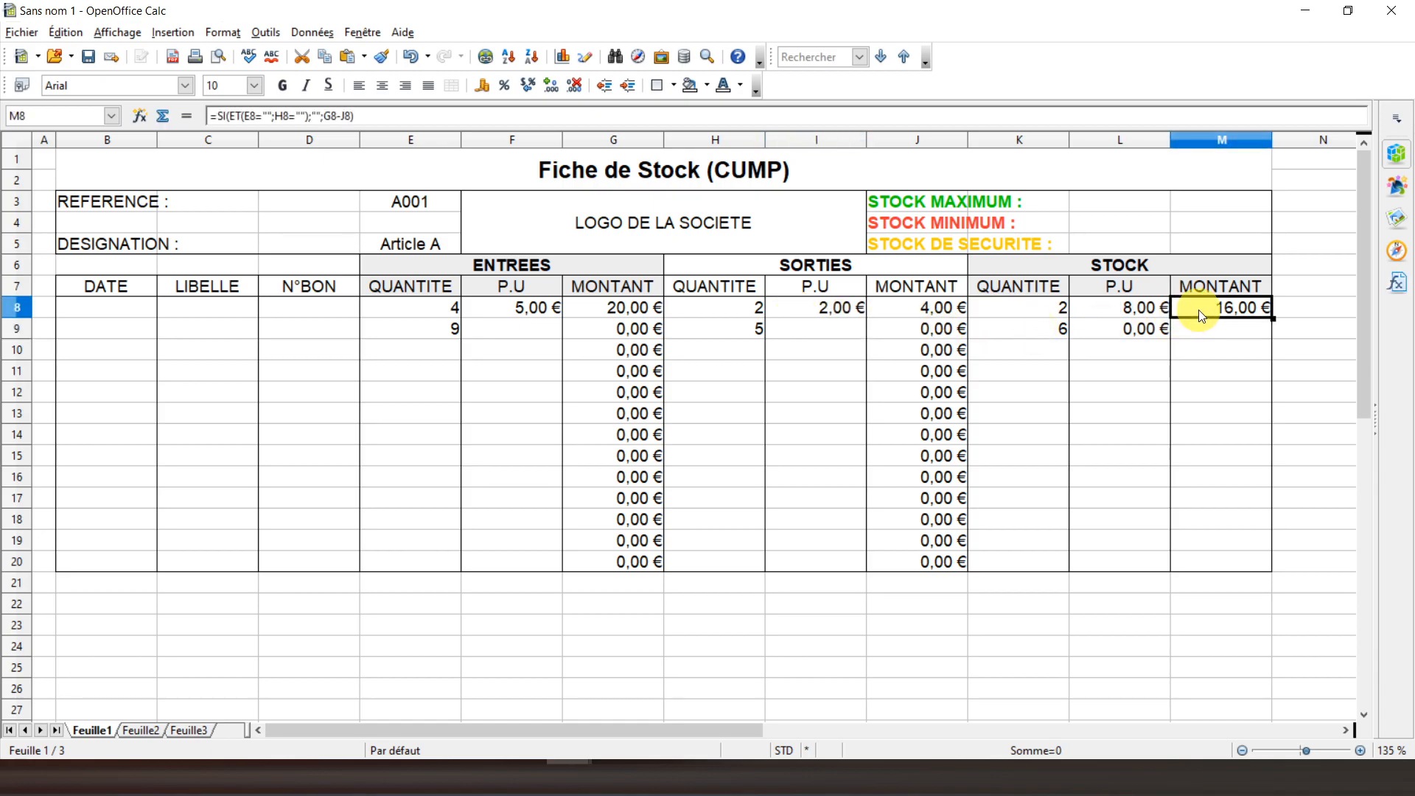
click(1055, 313)
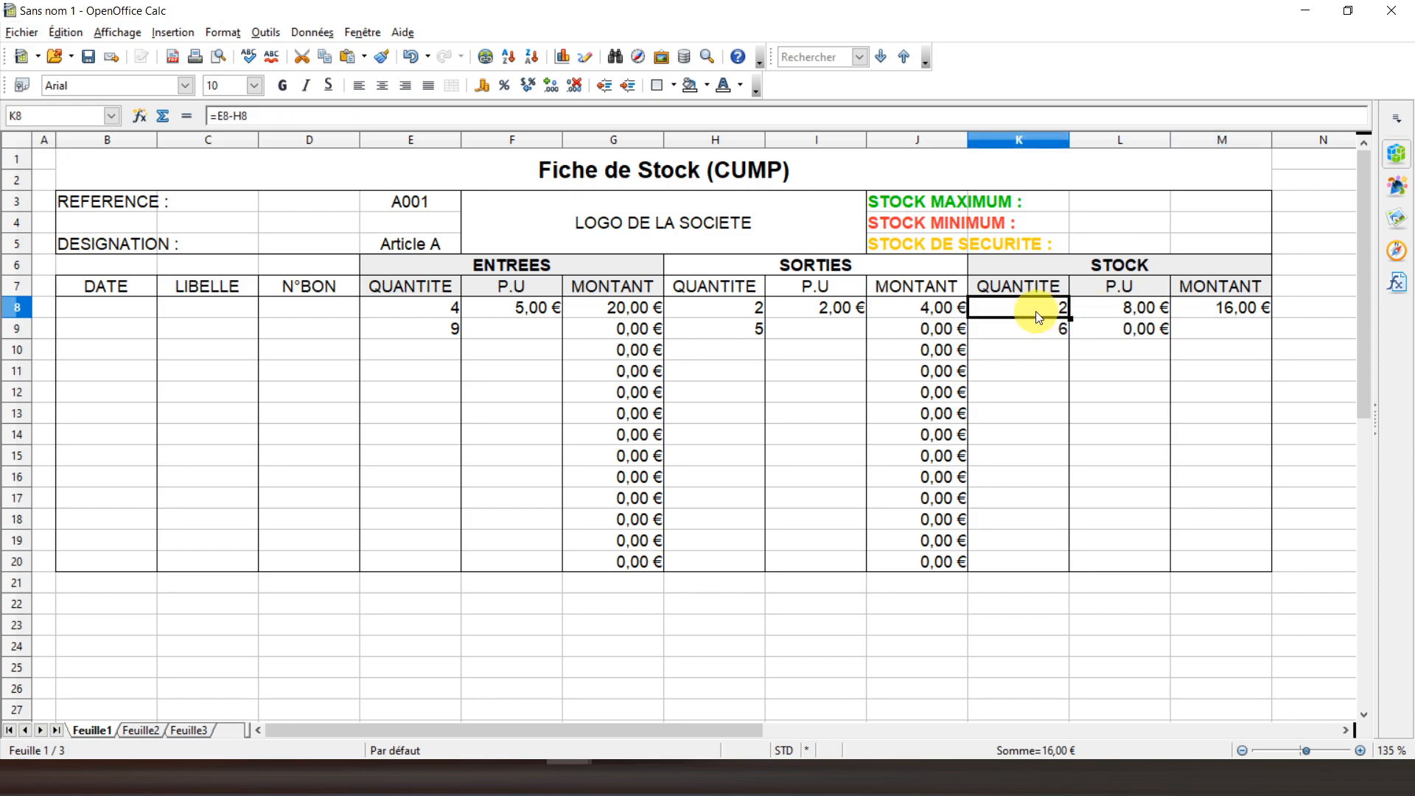
click(1144, 315)
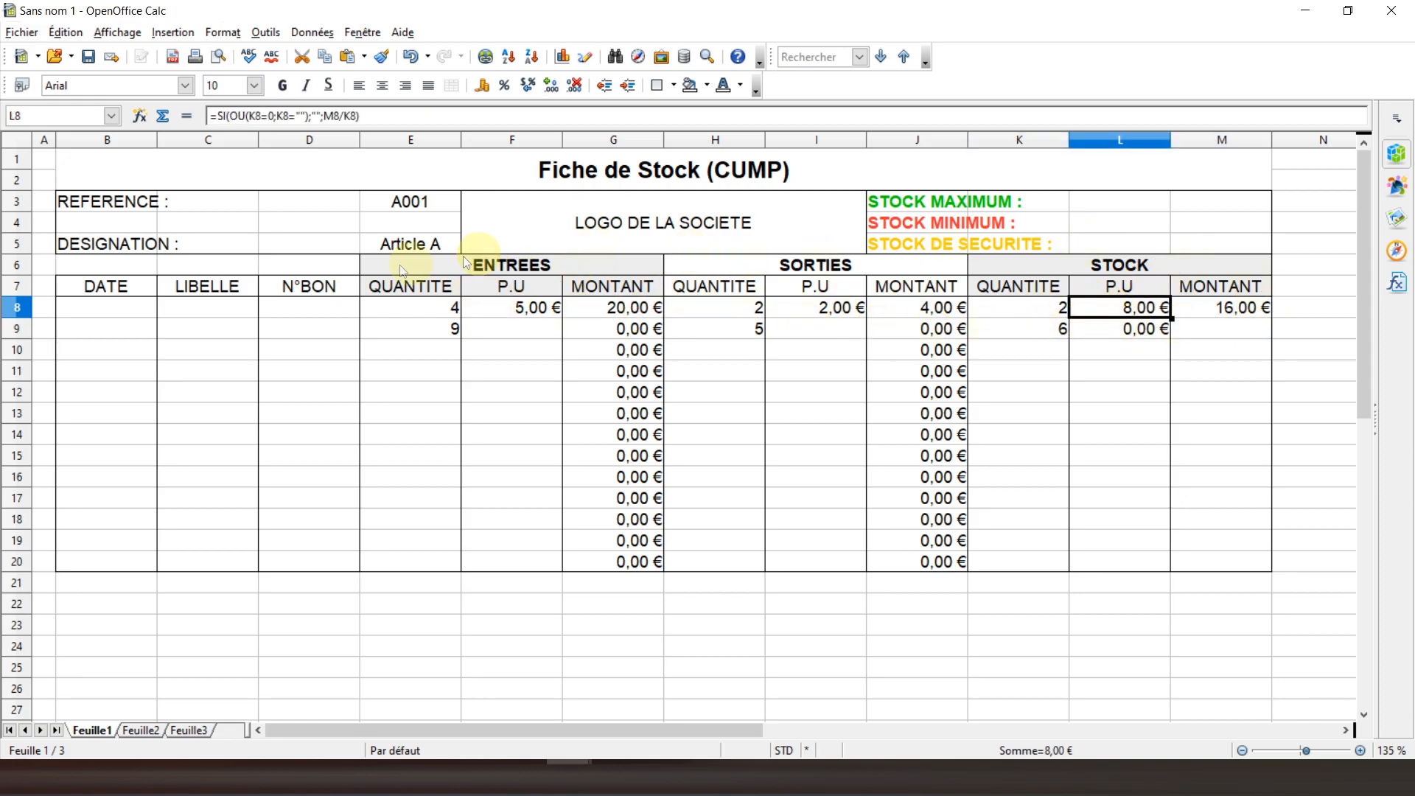
Copy the stock amount formula in M8 and paste it into M9 using paste special with formulas included and formats left out
click(1198, 315)
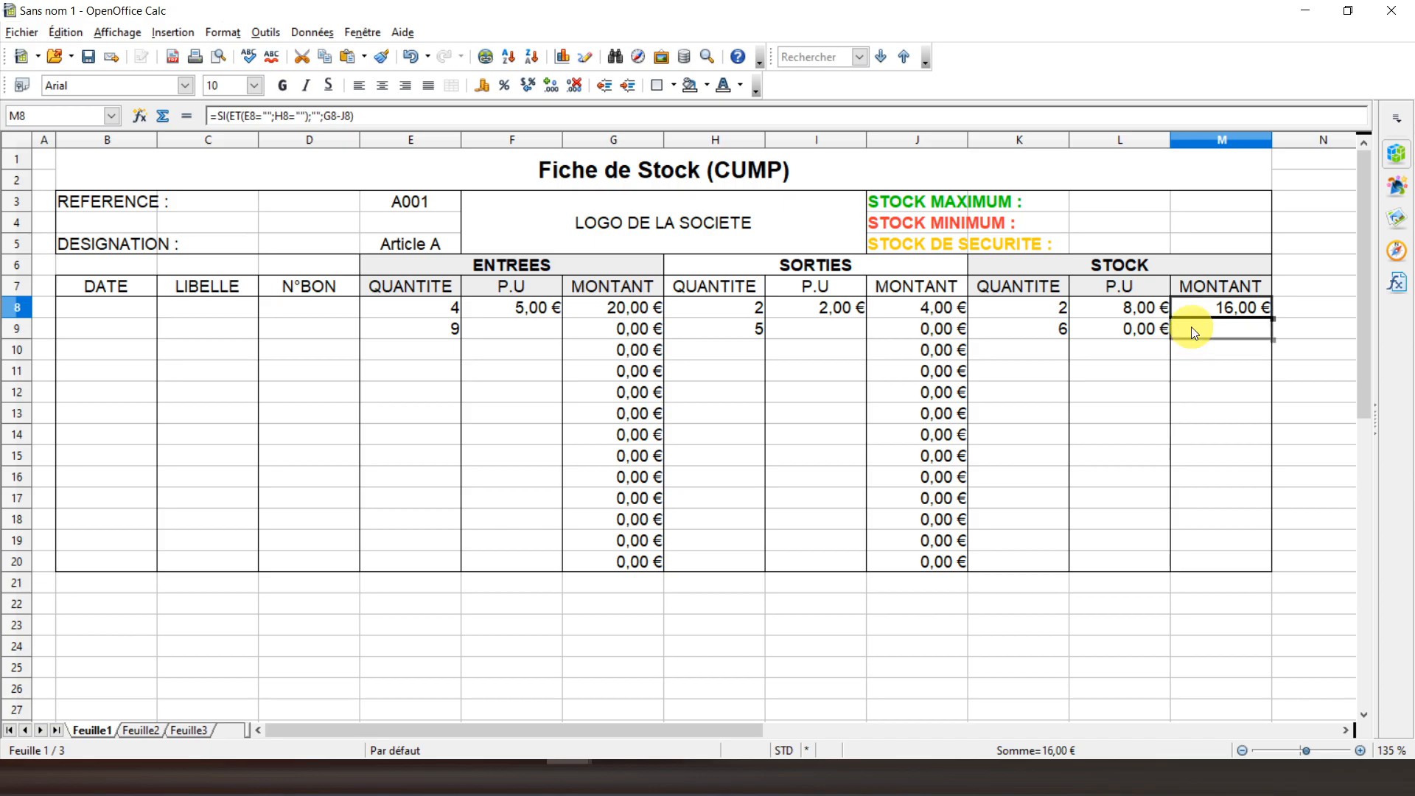
right_click(1191, 327)
click(1242, 552)
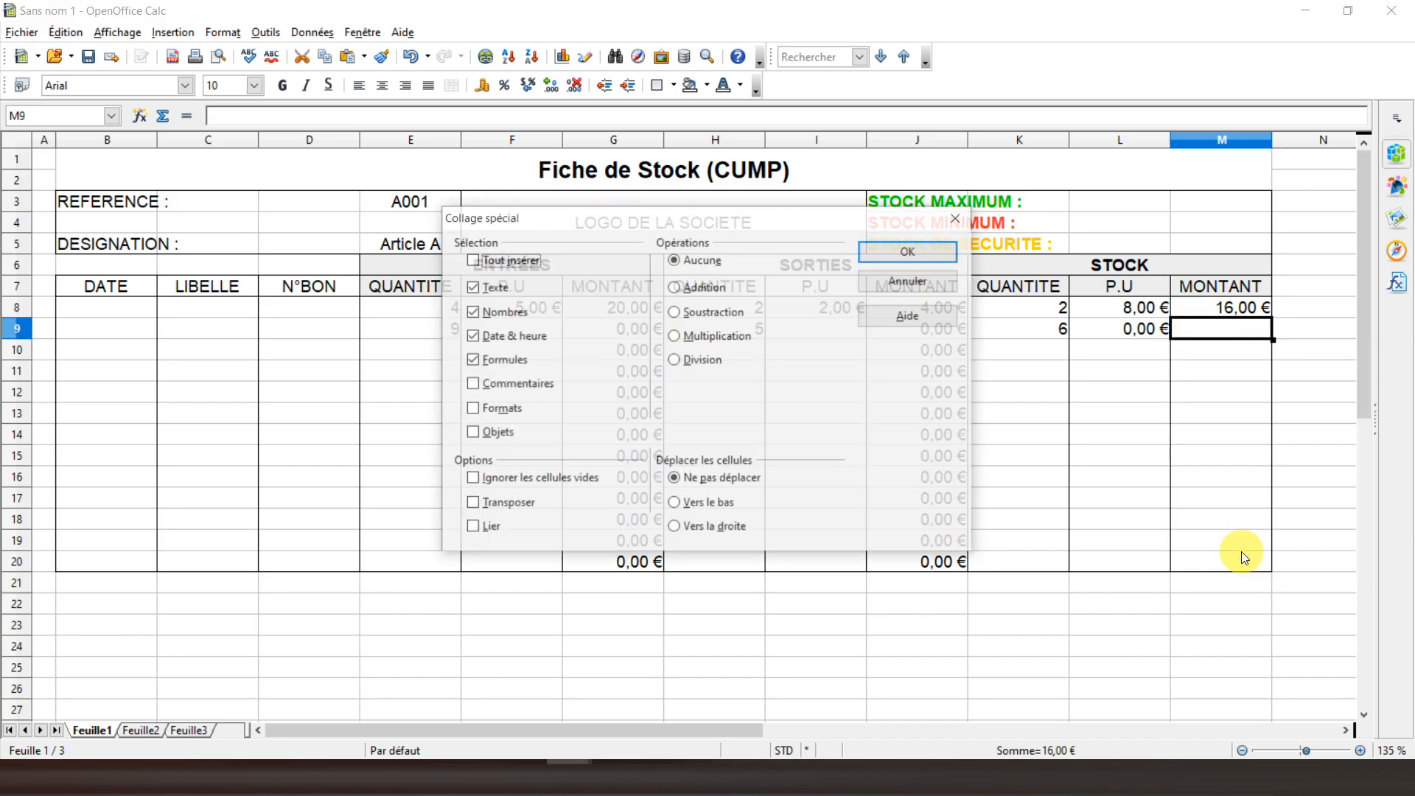
click(875, 255)
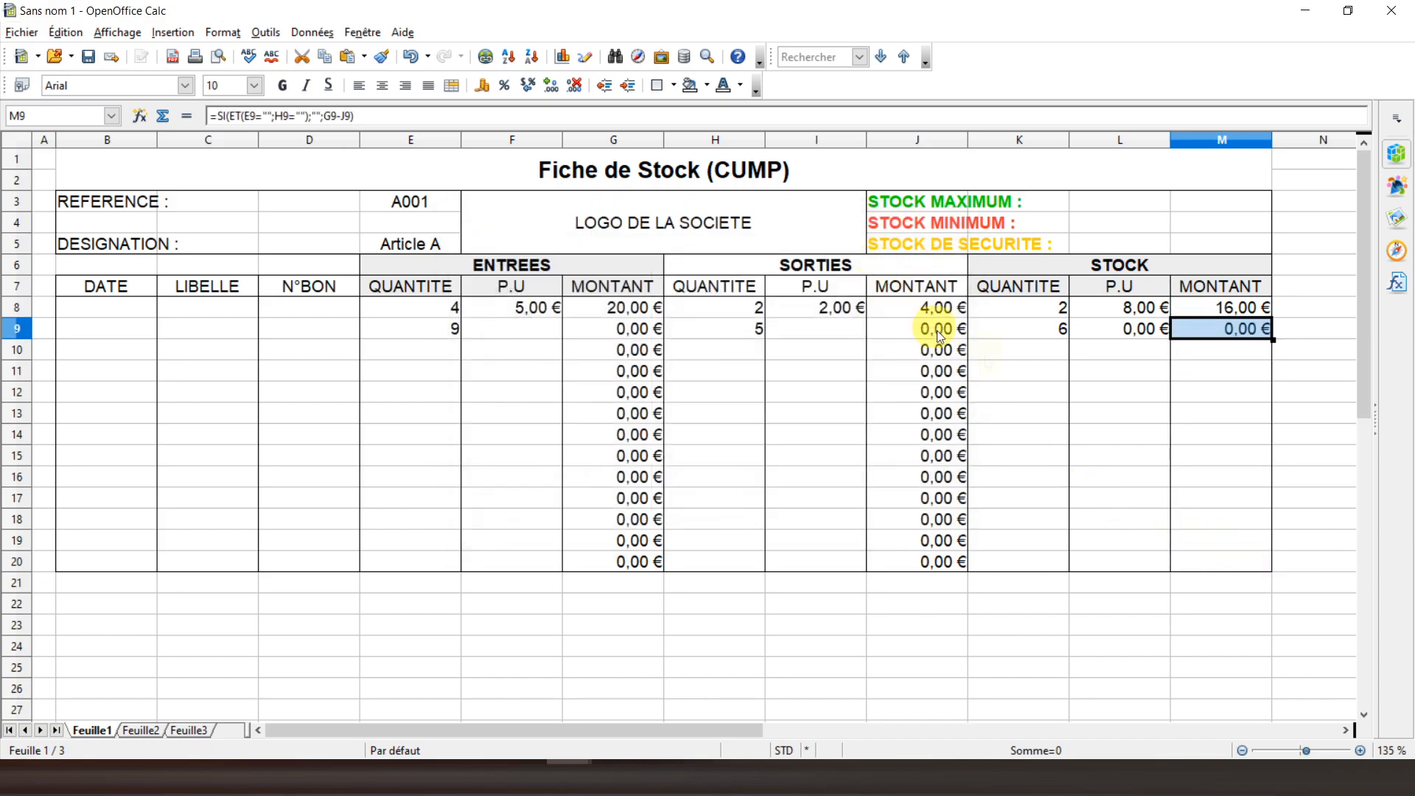
Extend the M9 stock amount formula with the previous row's amount, making it =SI(ET(E9="";H9="");"";G9-J9+M8)
click(1210, 313)
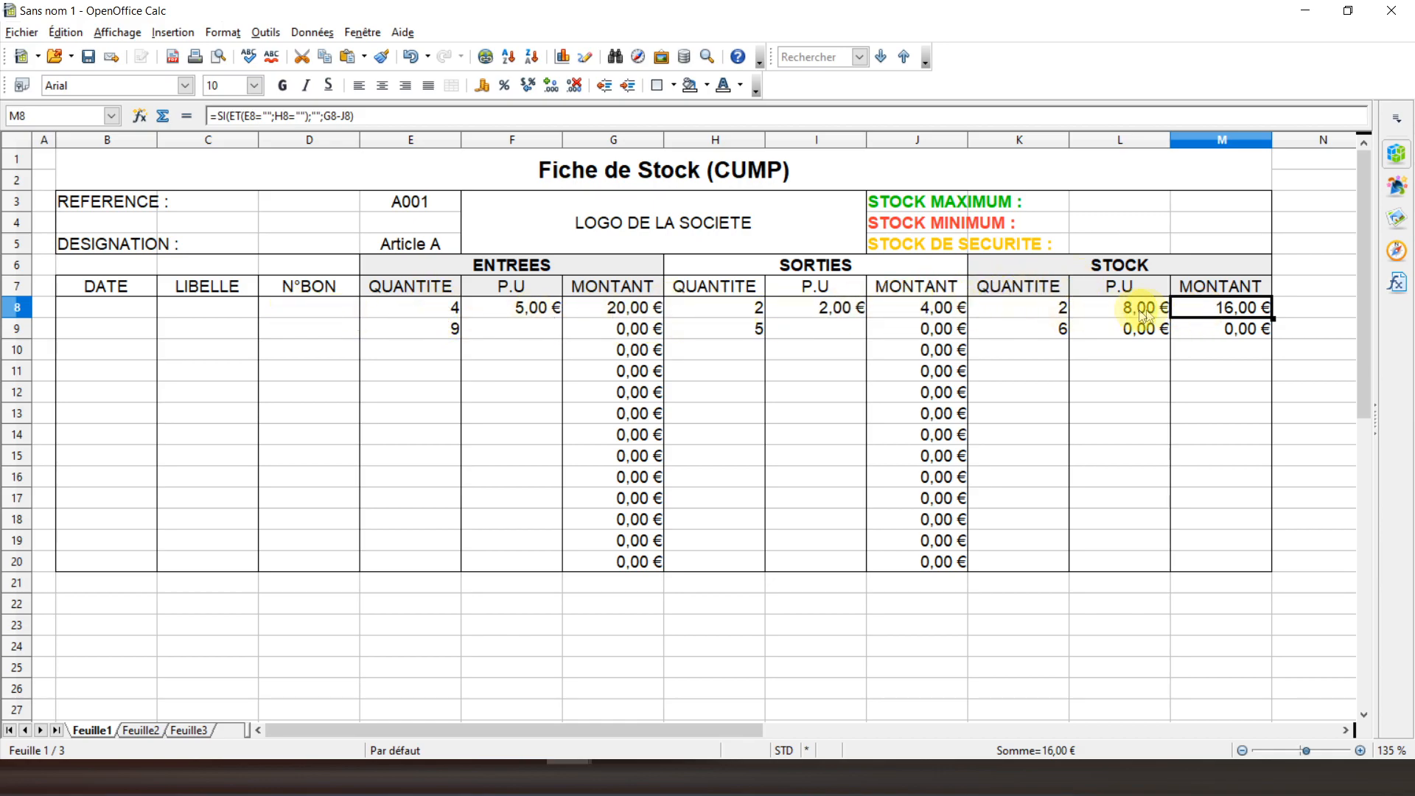
click(1210, 330)
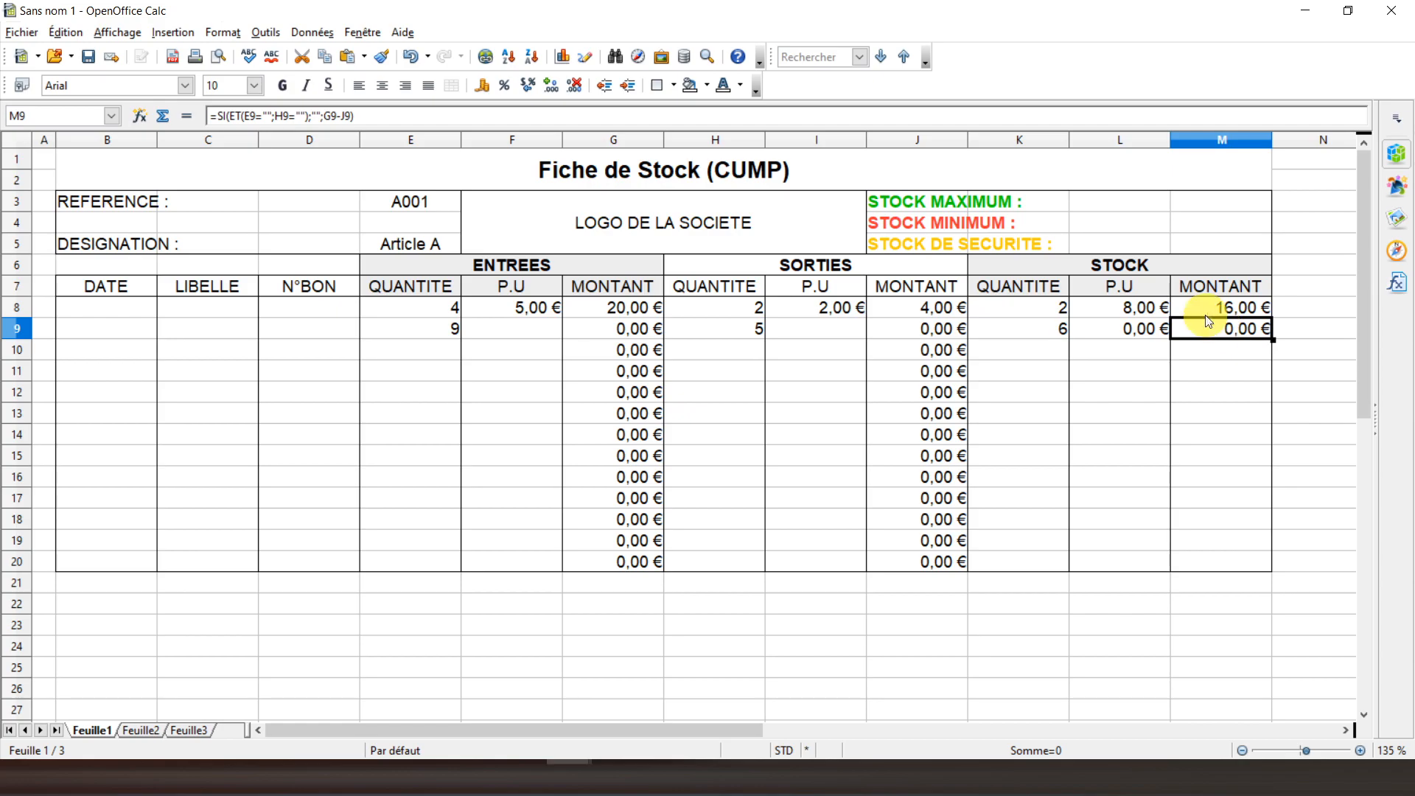
click(354, 116)
text(+)
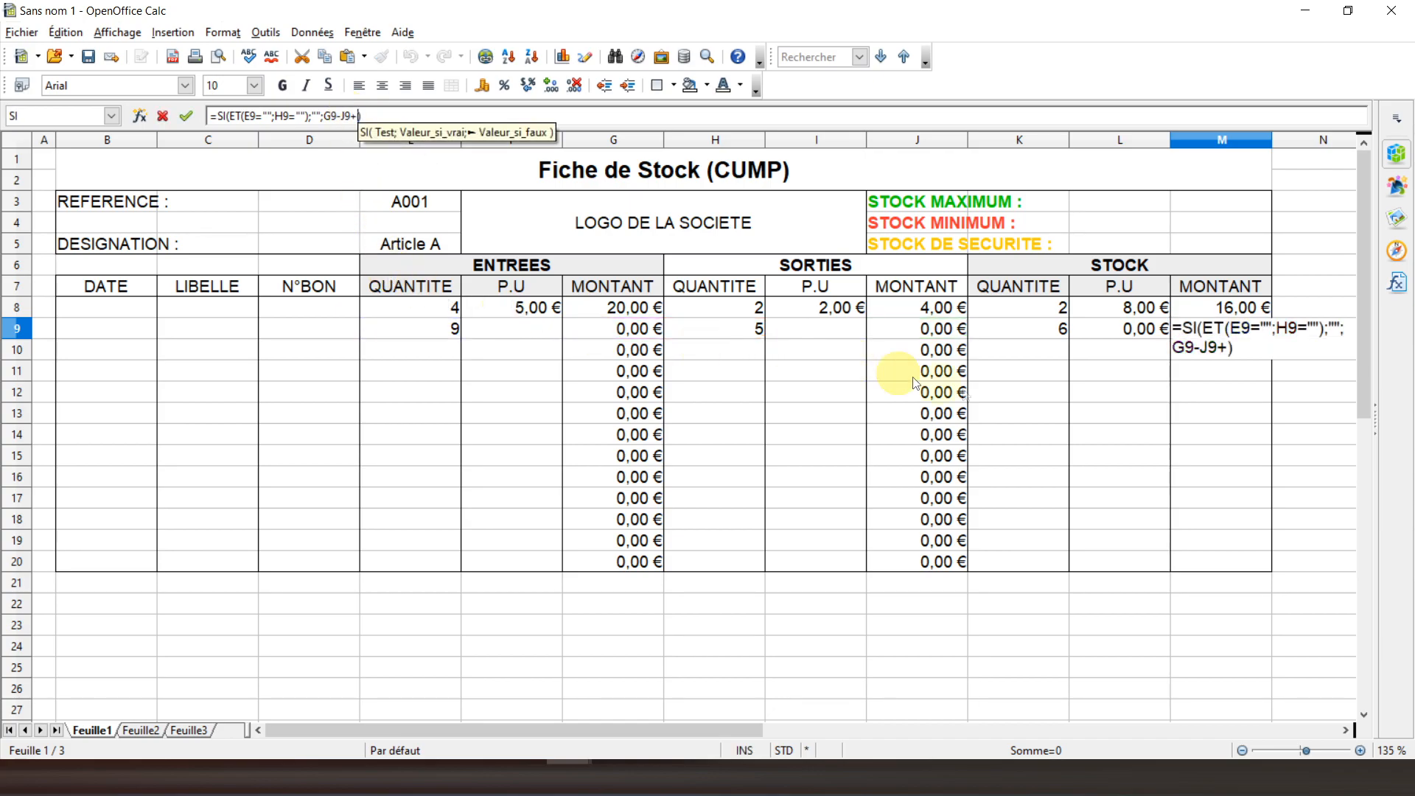
click(1192, 312)
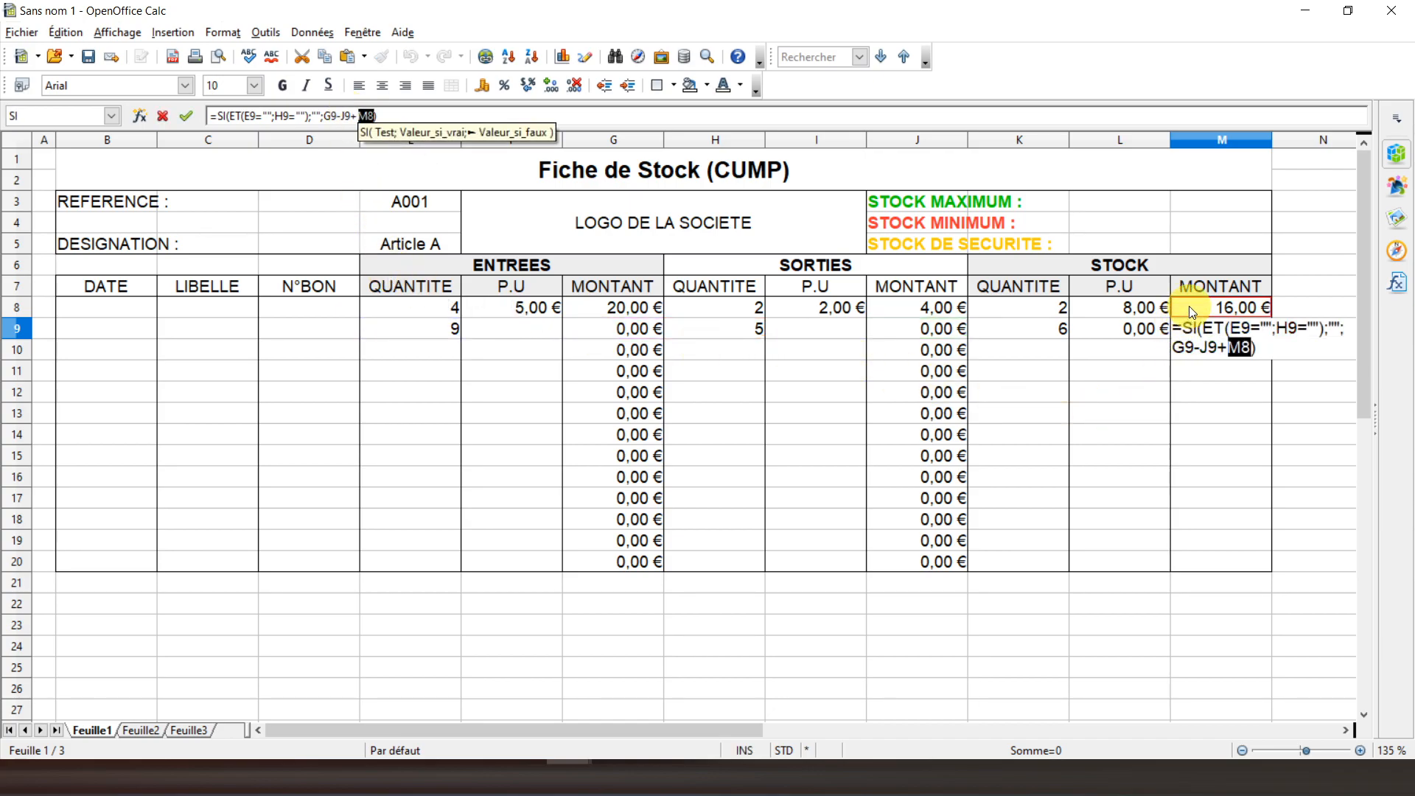
key(Return)
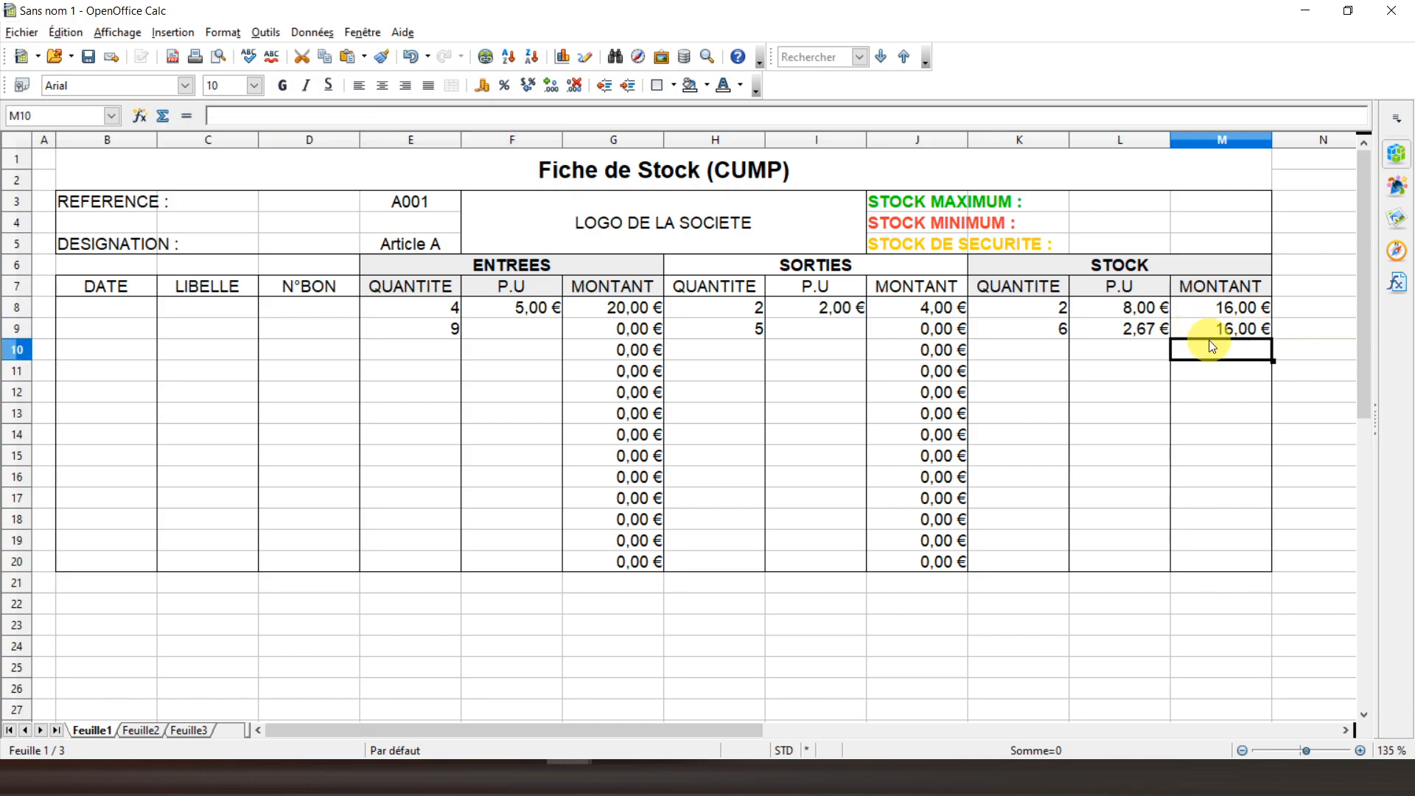
click(1184, 330)
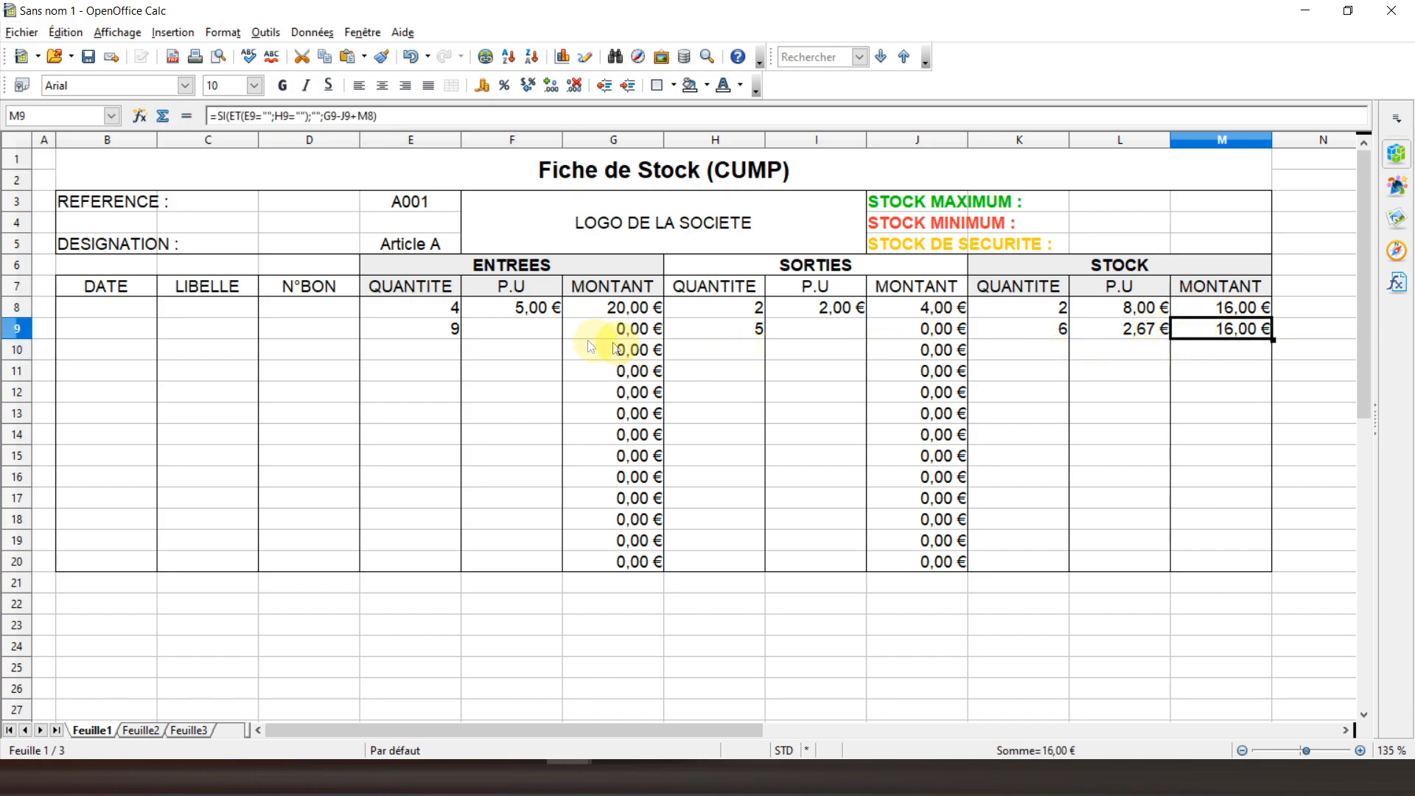
Test row 9 by entering an "ENTREES" unit price of 6 in F9 and a "SORTIES" unit price of 4,5 in I9
click(508, 333)
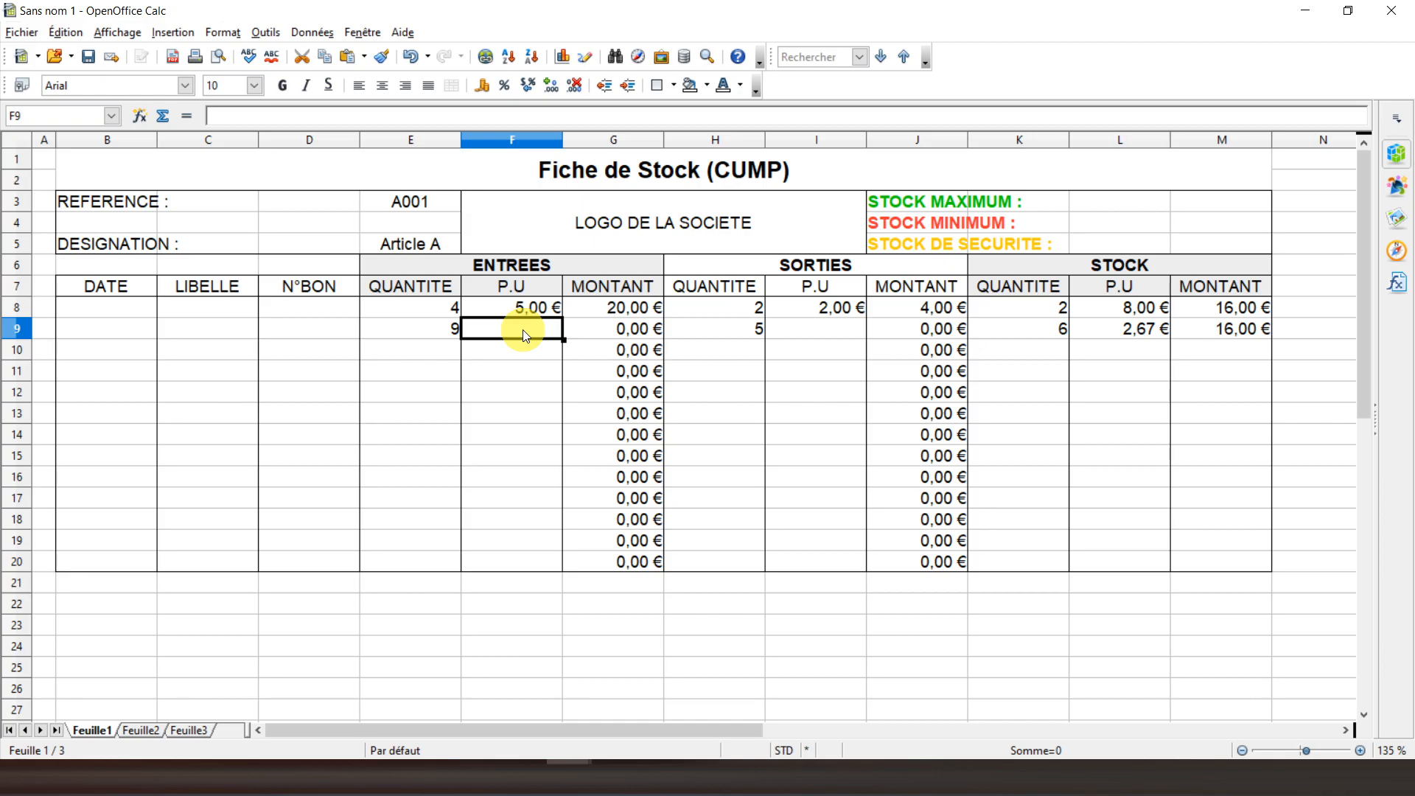
text(6)
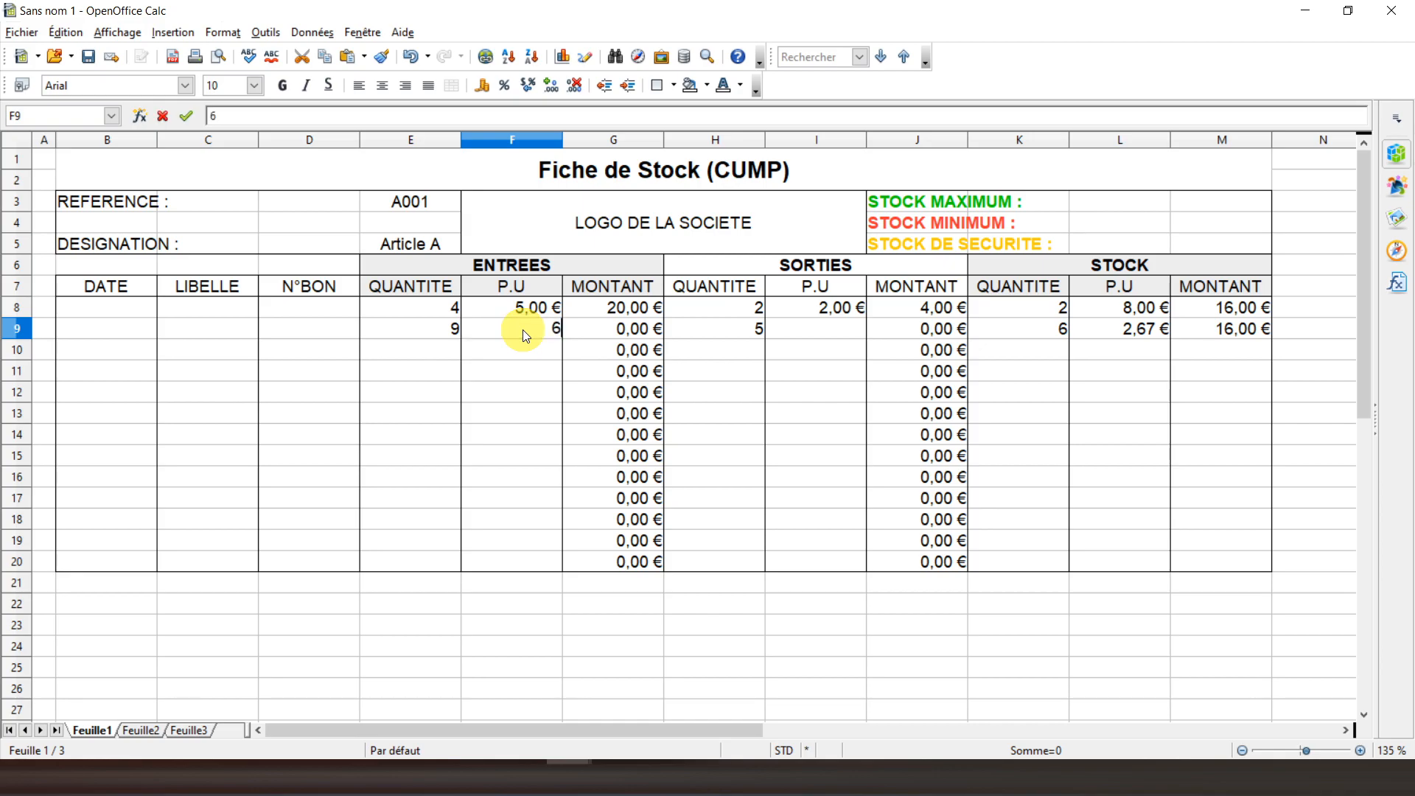
click(821, 332)
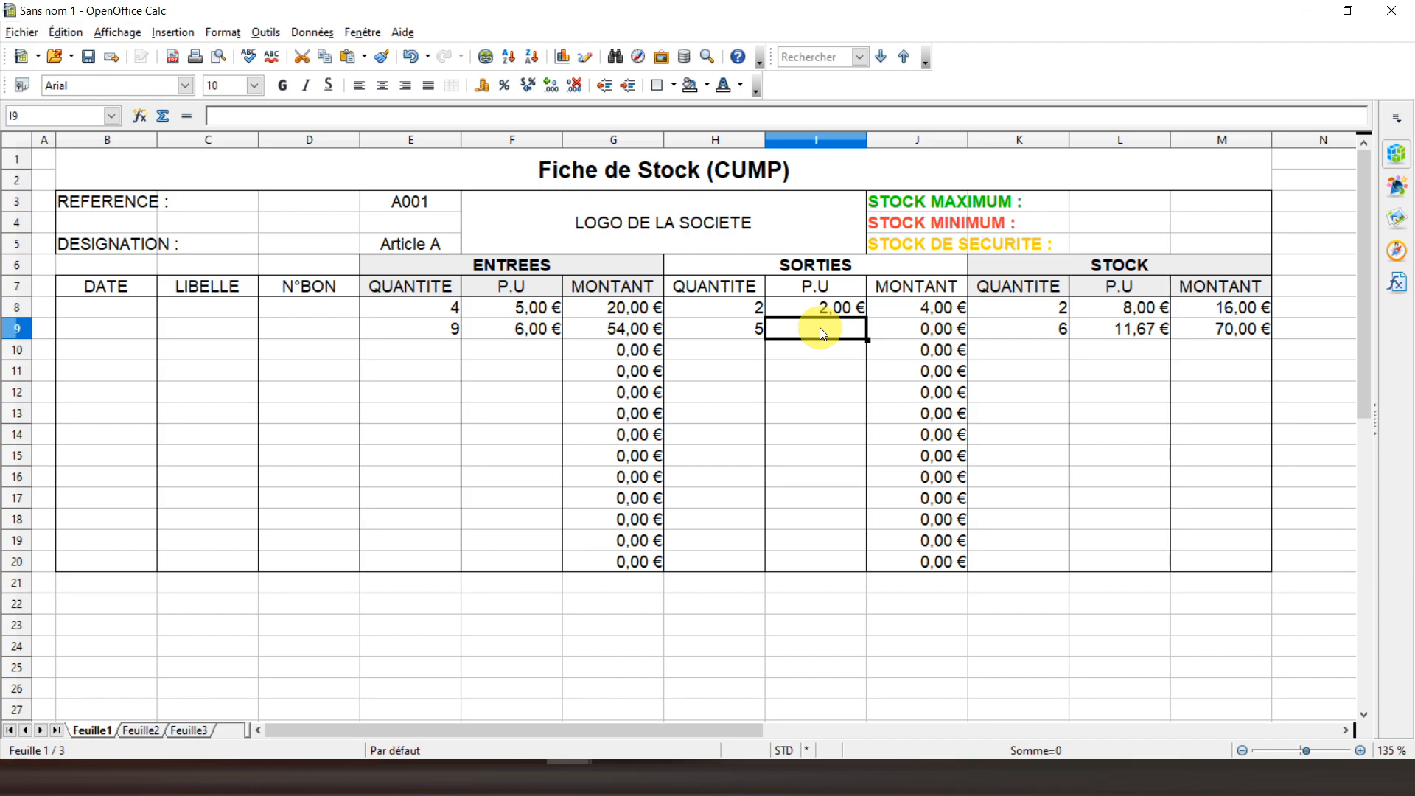
text(4,5)
key(Return)
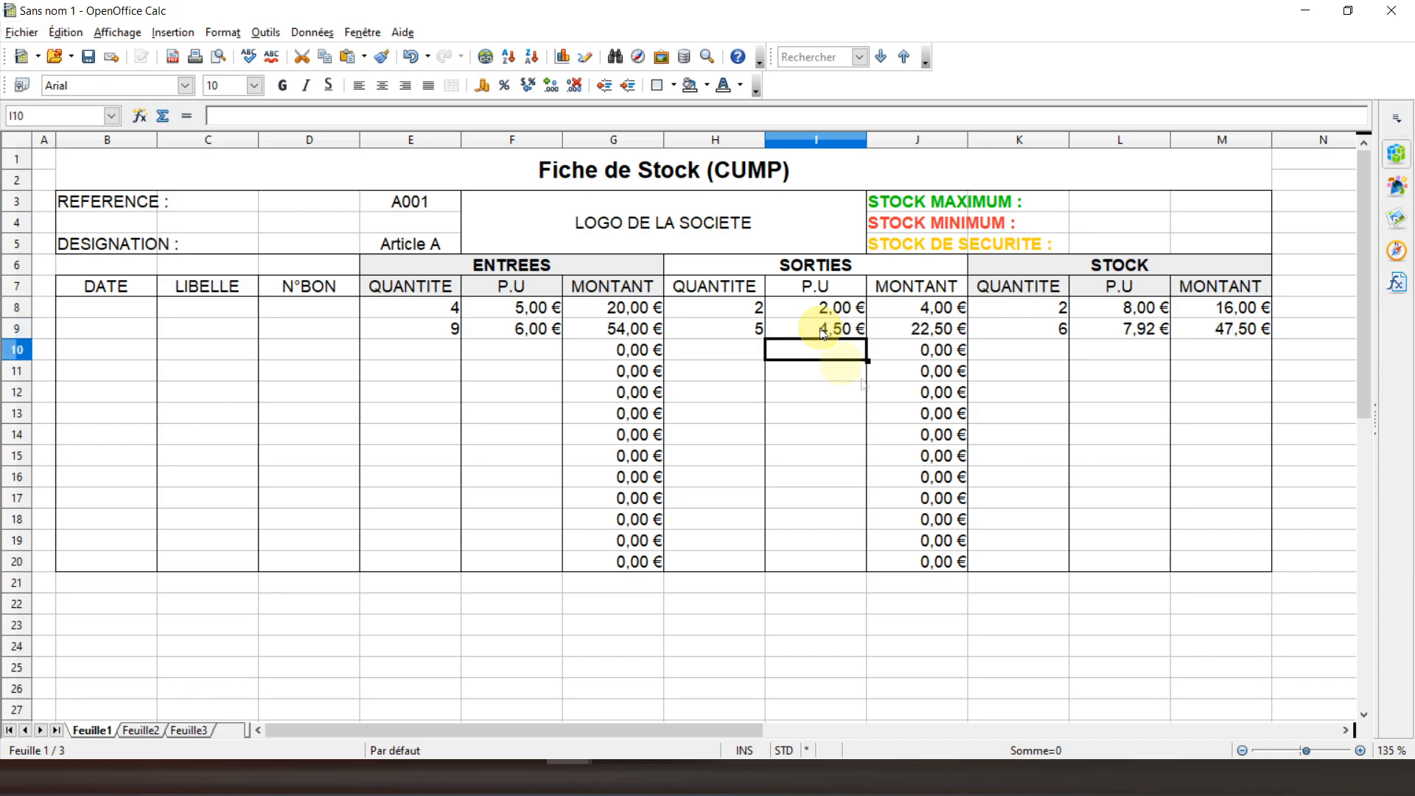
click(1134, 329)
Copy the M9 stock amount formula and paste it into M10:M20 using paste special with formulas included and formats left out
click(1208, 325)
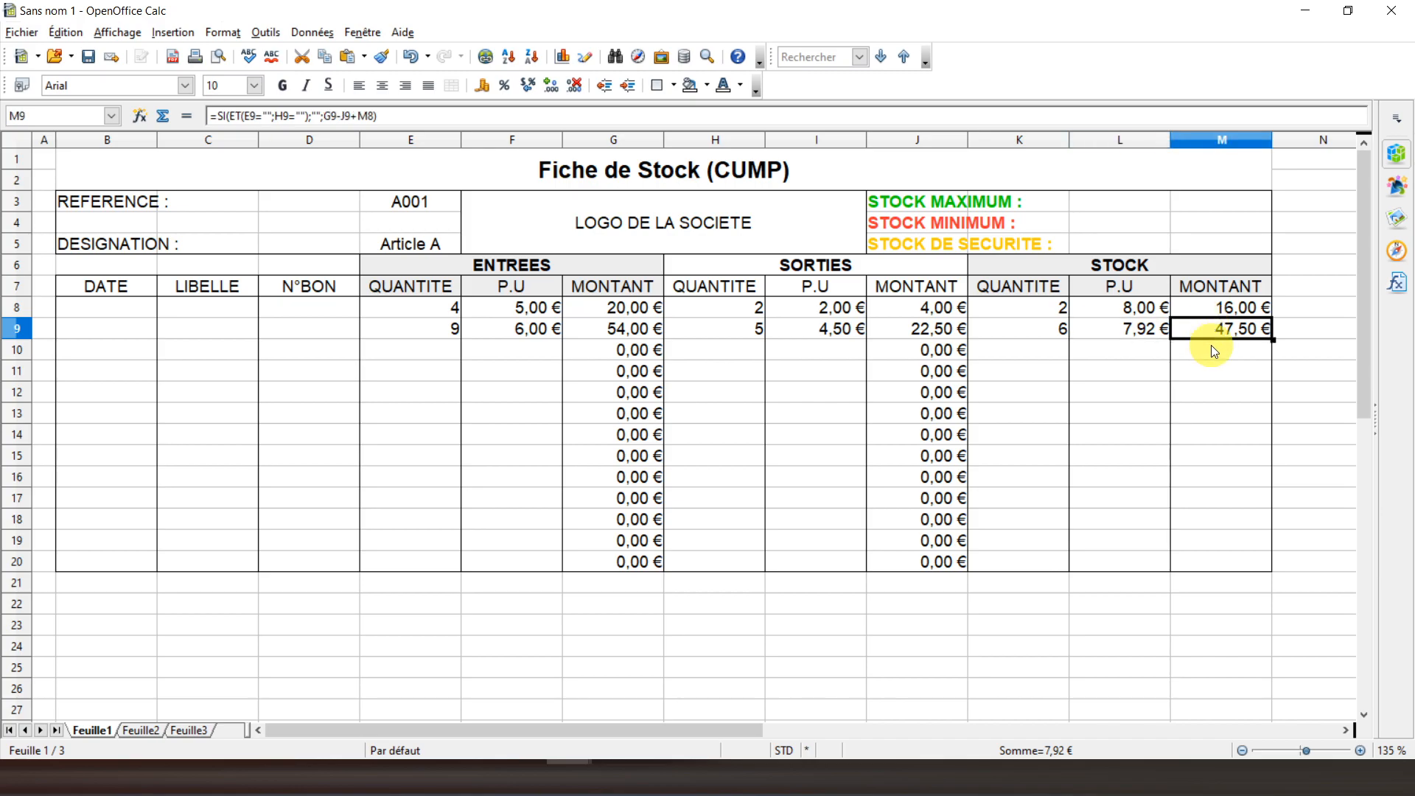
right_click(1210, 328)
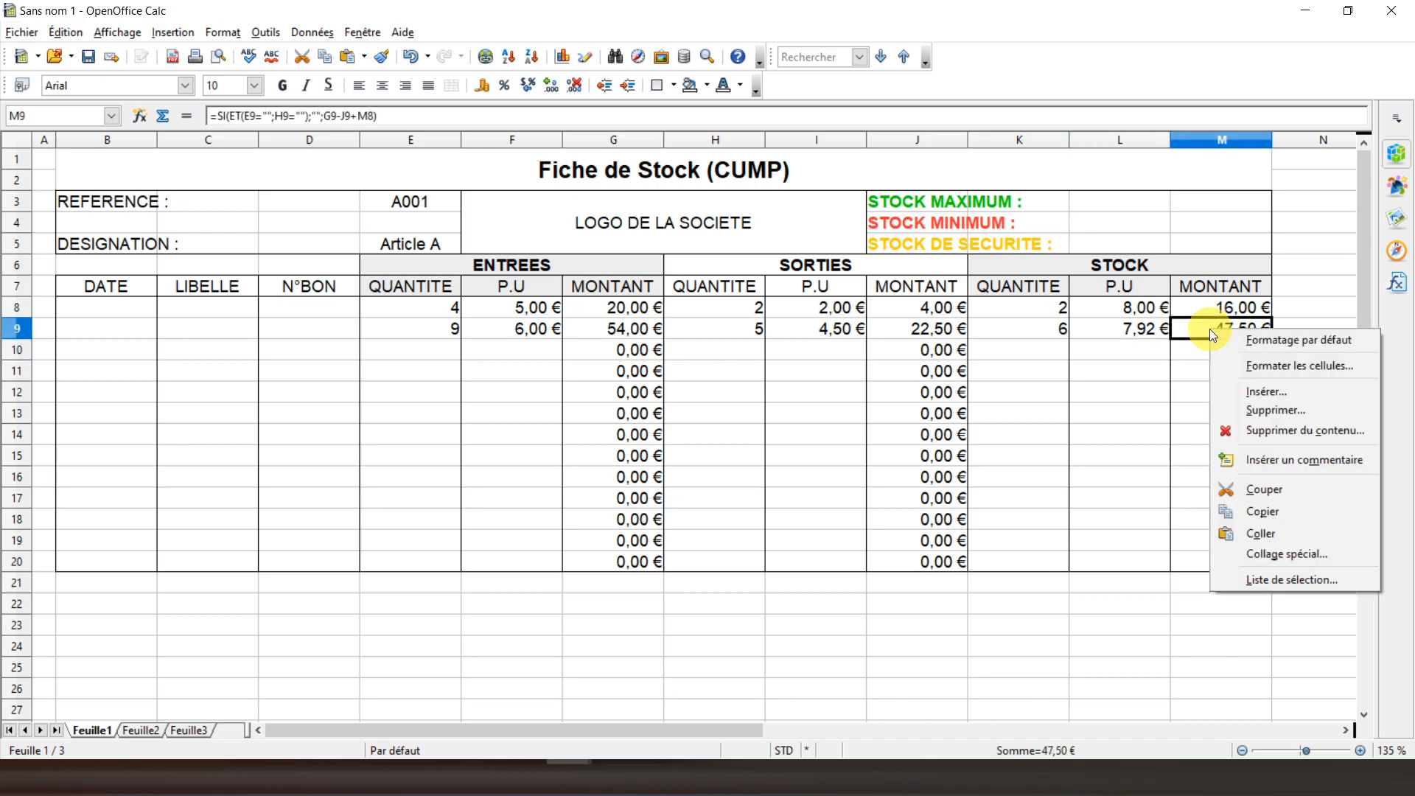
click(1268, 511)
drag(1199, 356, 1202, 565)
right_click(1202, 565)
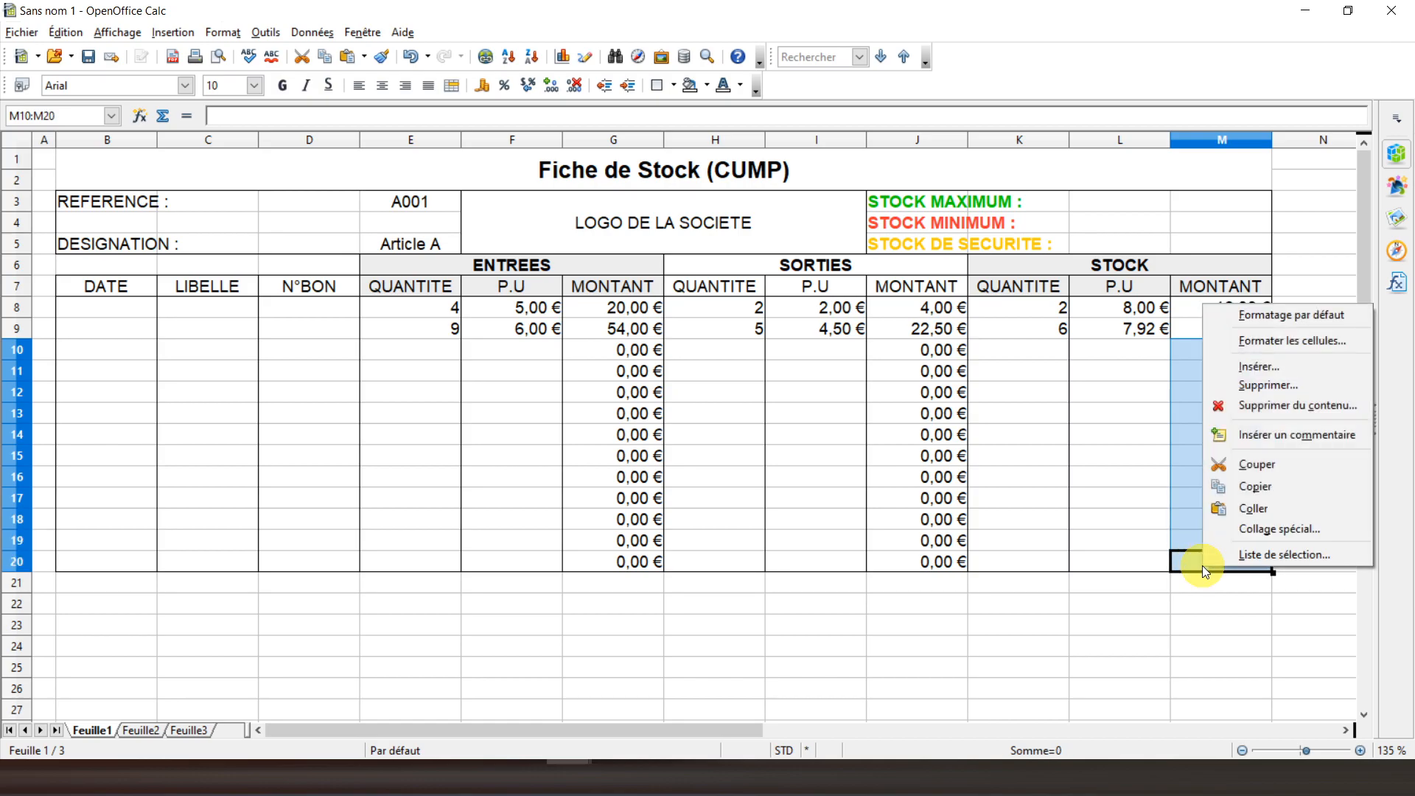
click(1249, 531)
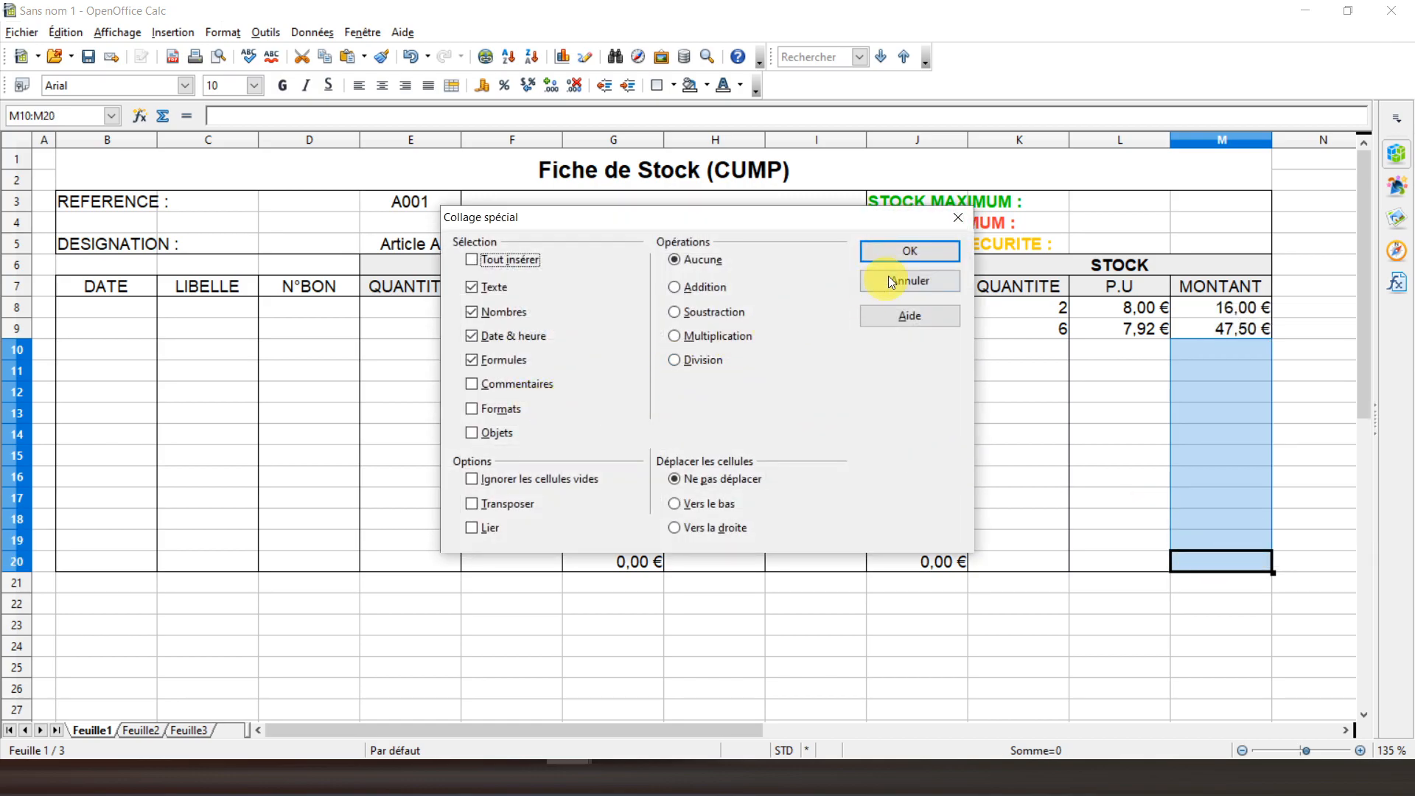
click(896, 254)
click(1196, 366)
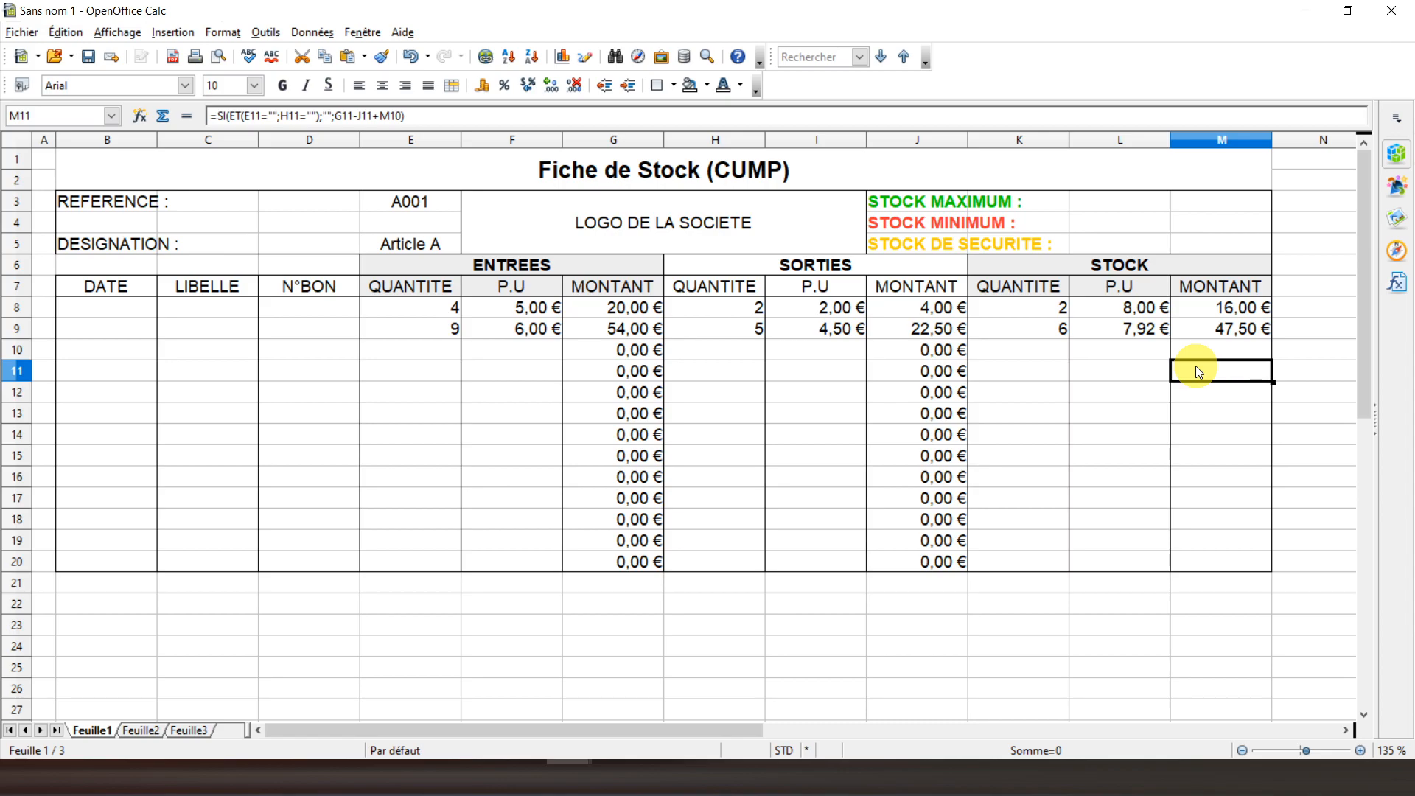
click(608, 352)
click(107, 305)
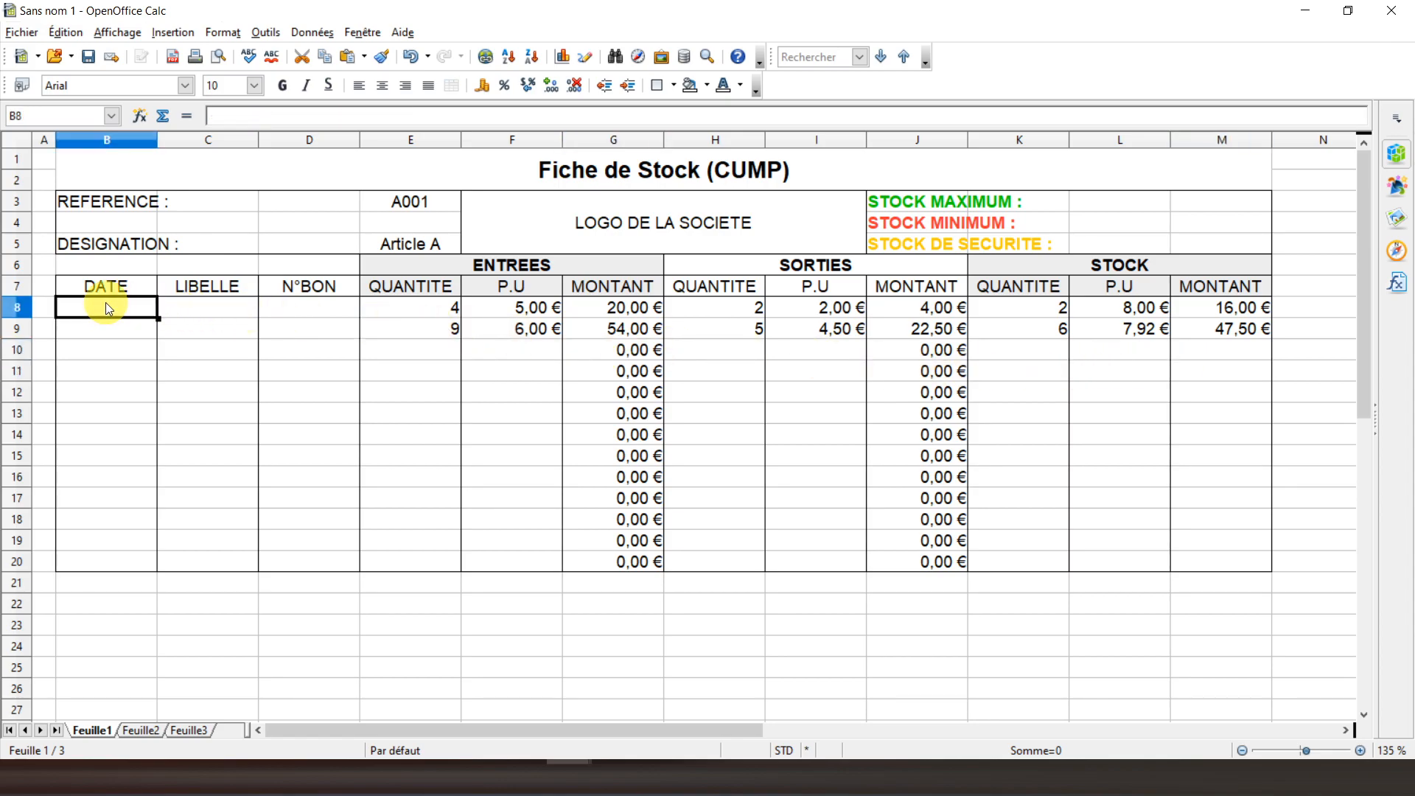
drag(107, 306, 262, 311)
drag(103, 328, 294, 329)
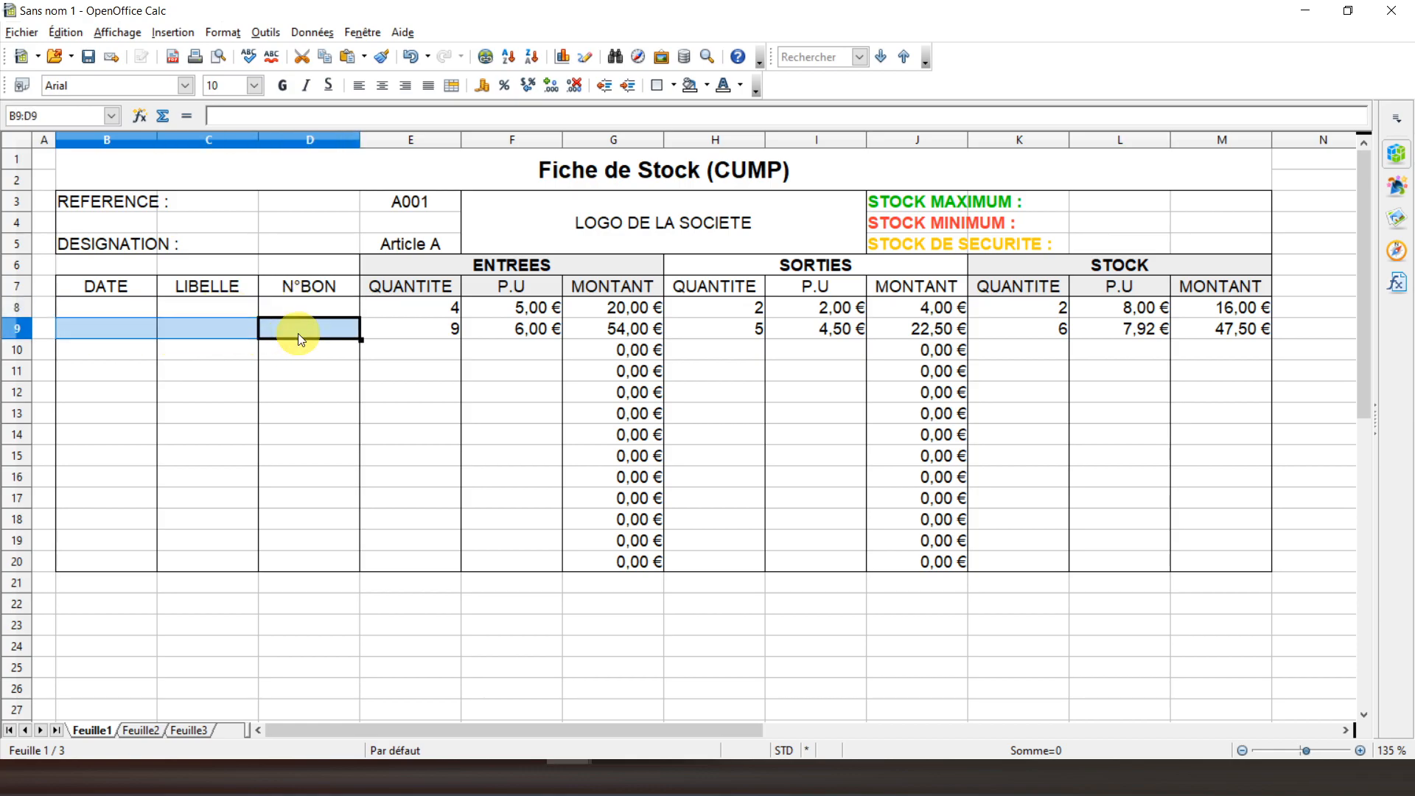
Turn off the display of grid lines on the Feuille1 sheet and close the properties sidebar
click(46, 159)
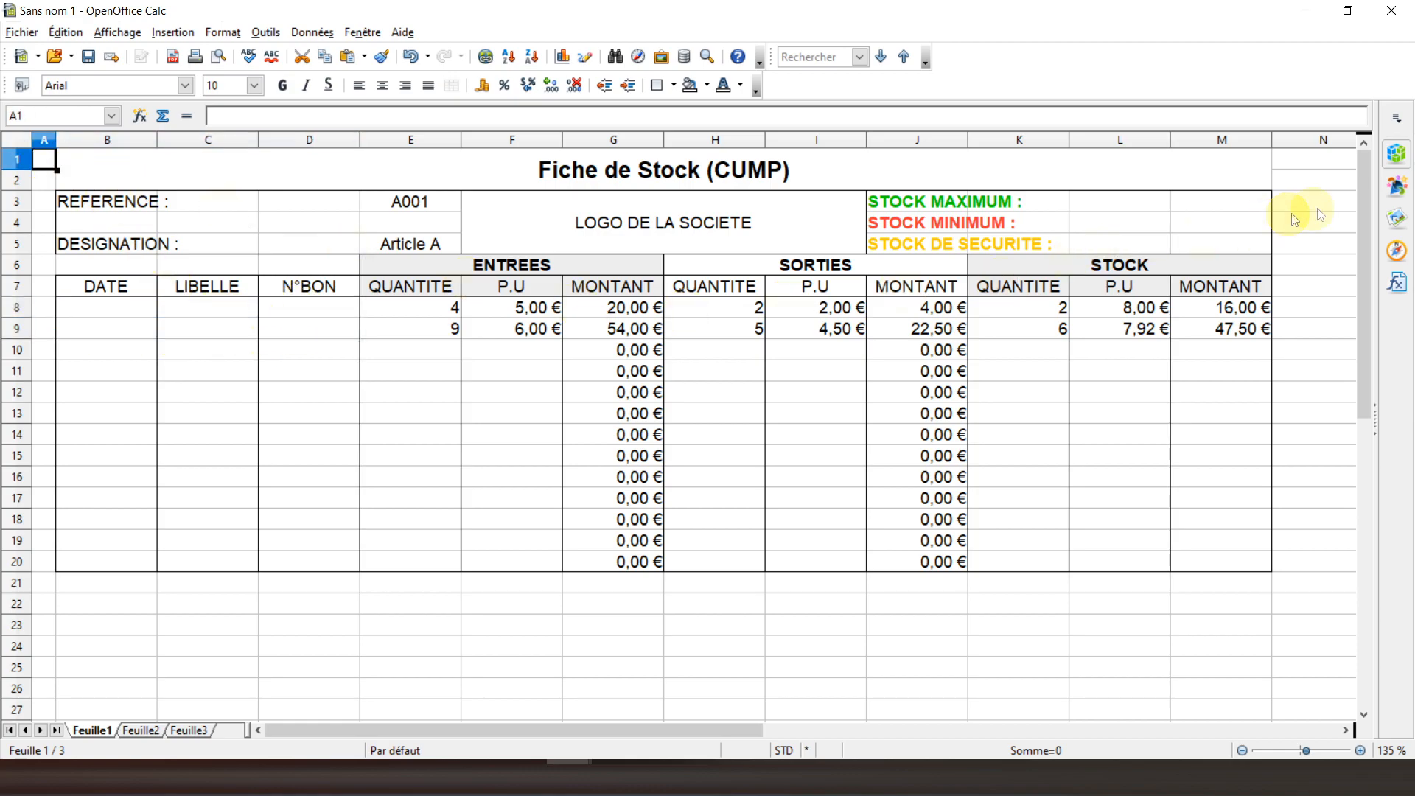
click(1399, 162)
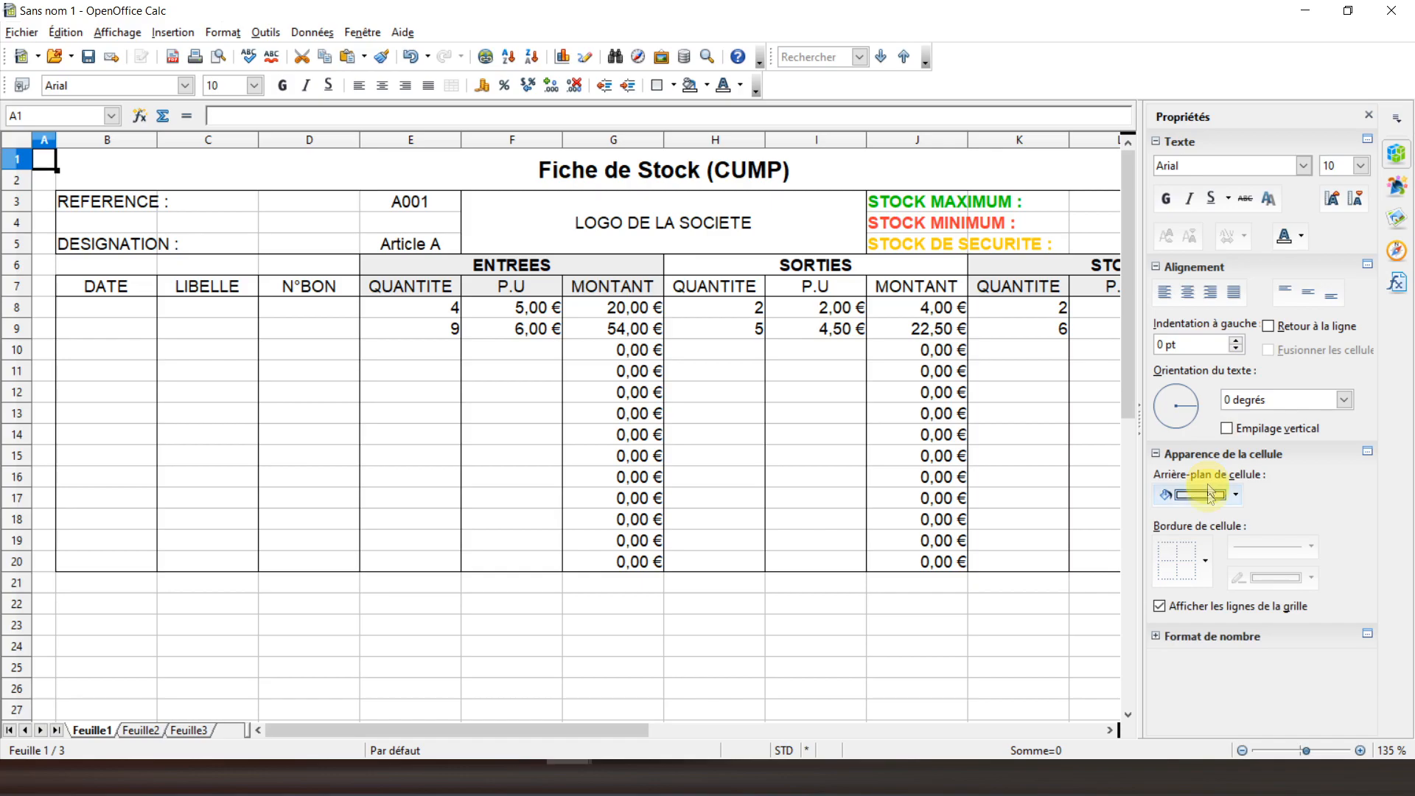
click(1160, 606)
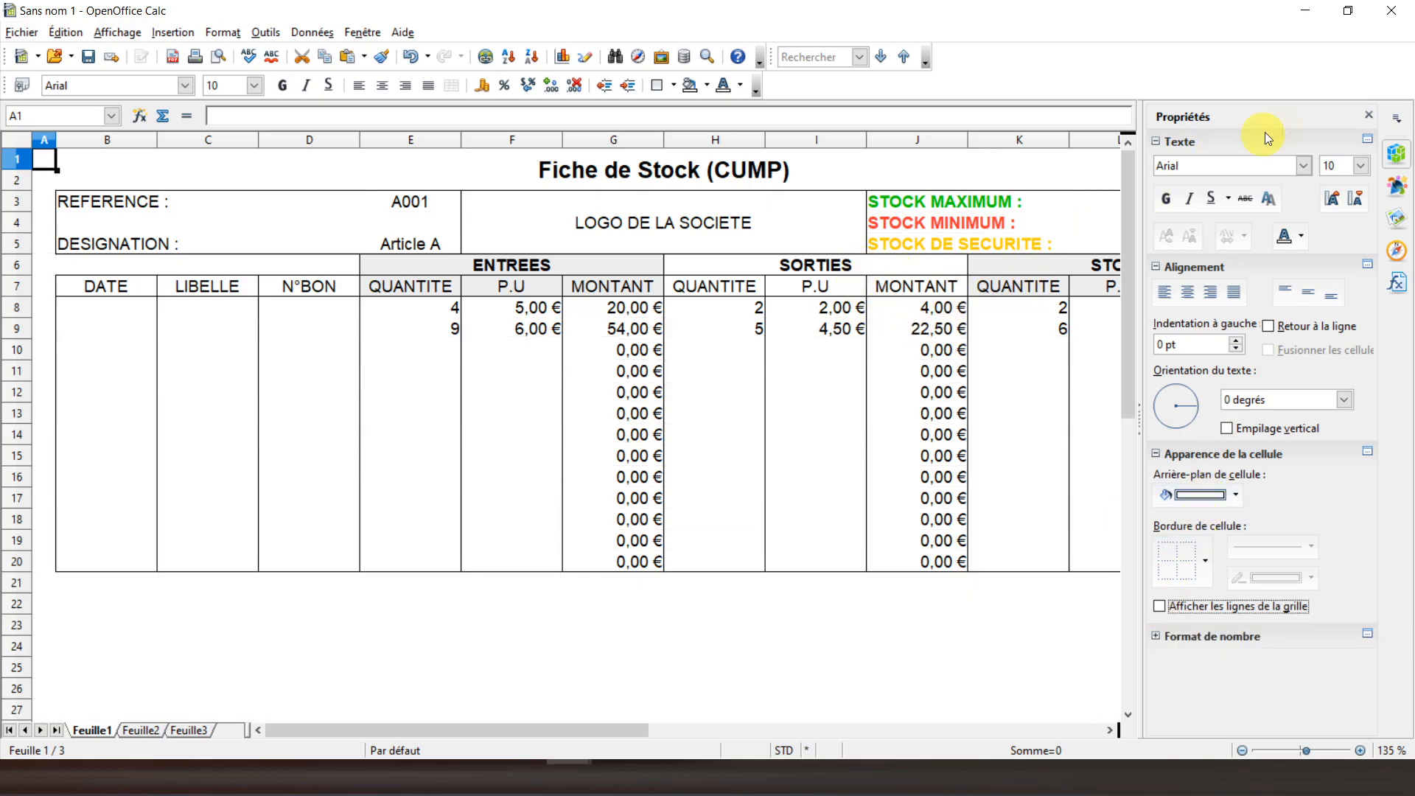
click(1369, 117)
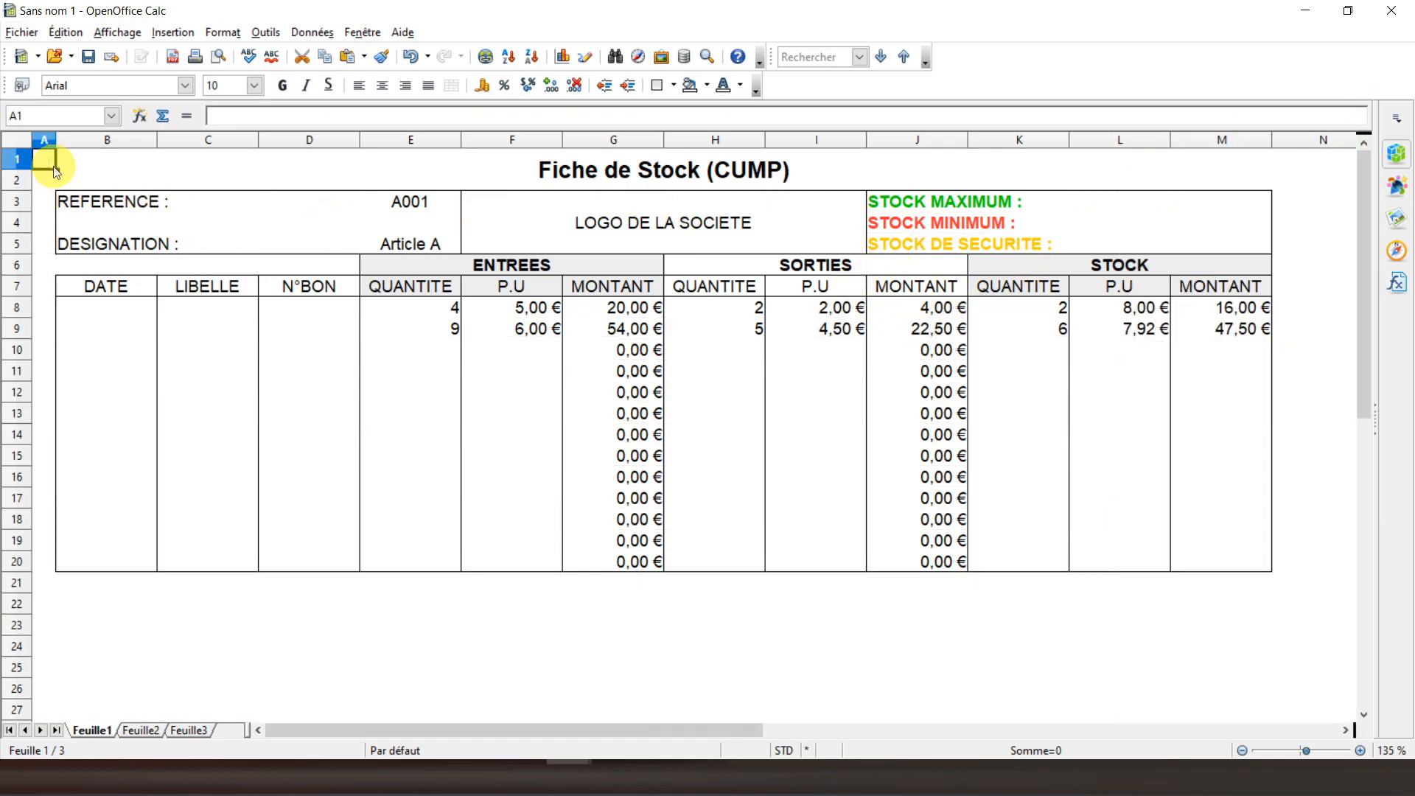